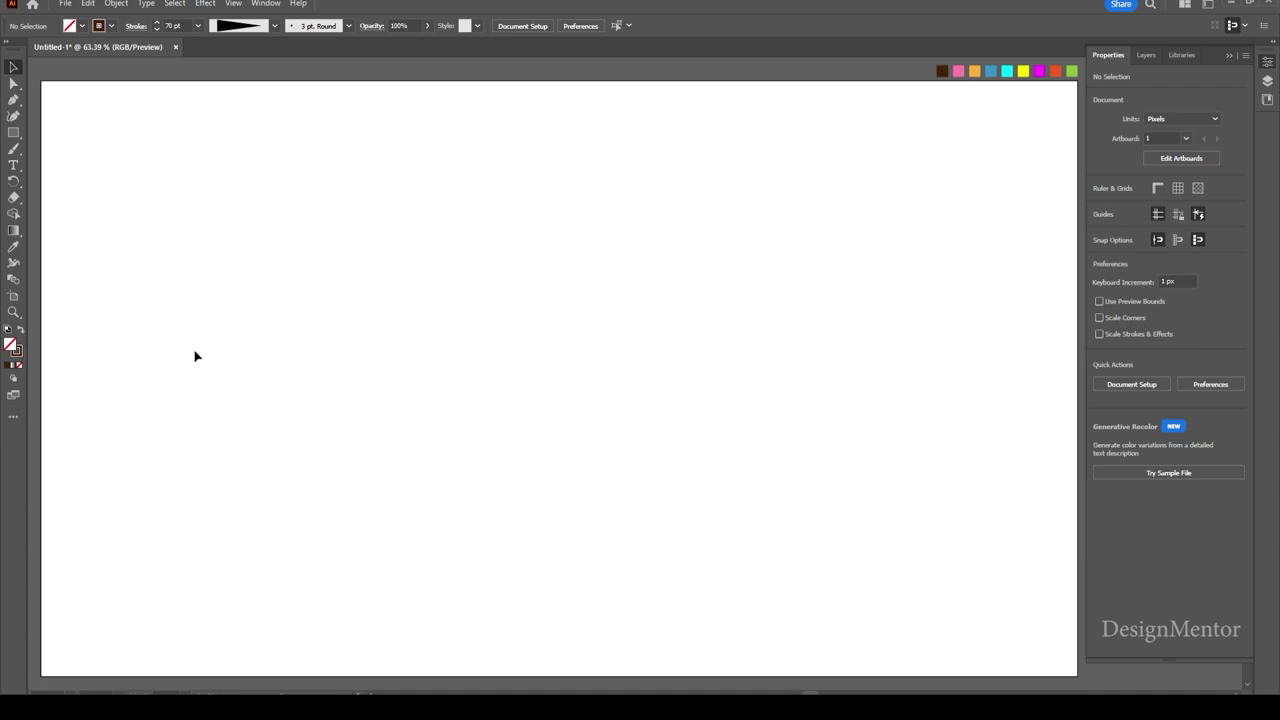
Activate the Pen Tool, confirming it in the Pen/Anchor Point flyout.
key(p)
right_click(18, 106)
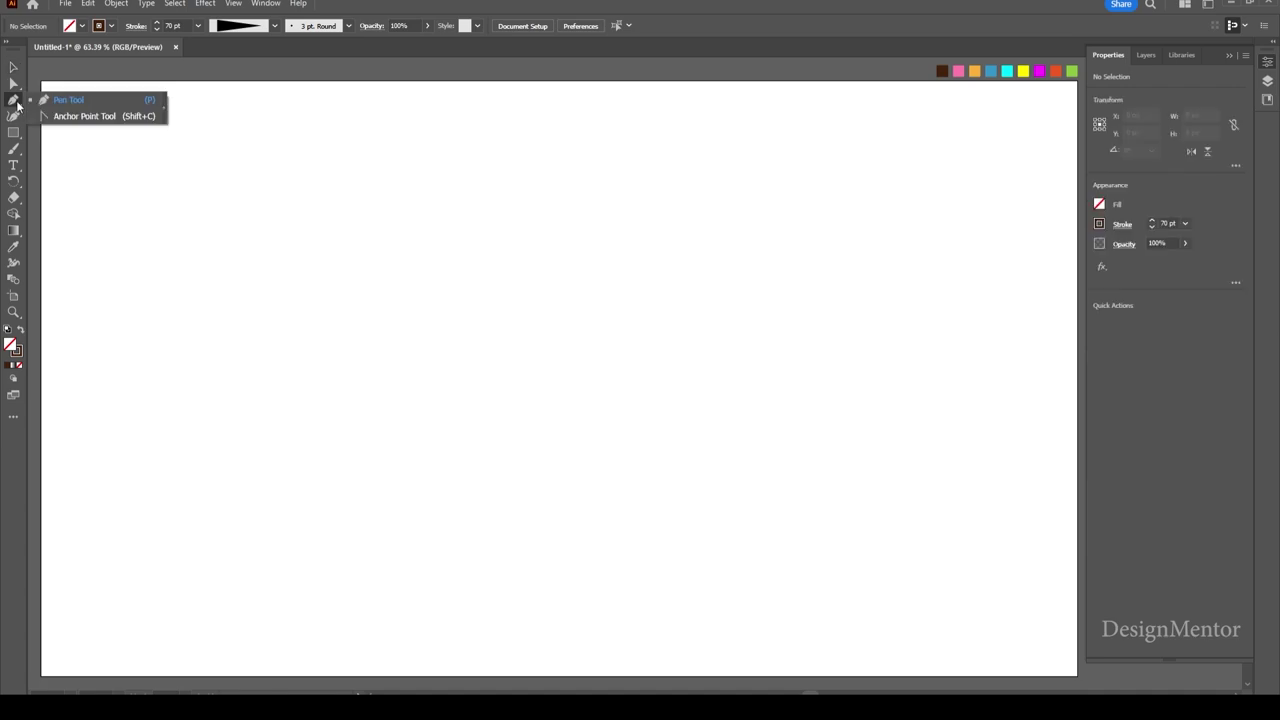
Draw an S-shaped trunk curve from the artboard's bottom edge up to the top.
click(78, 103)
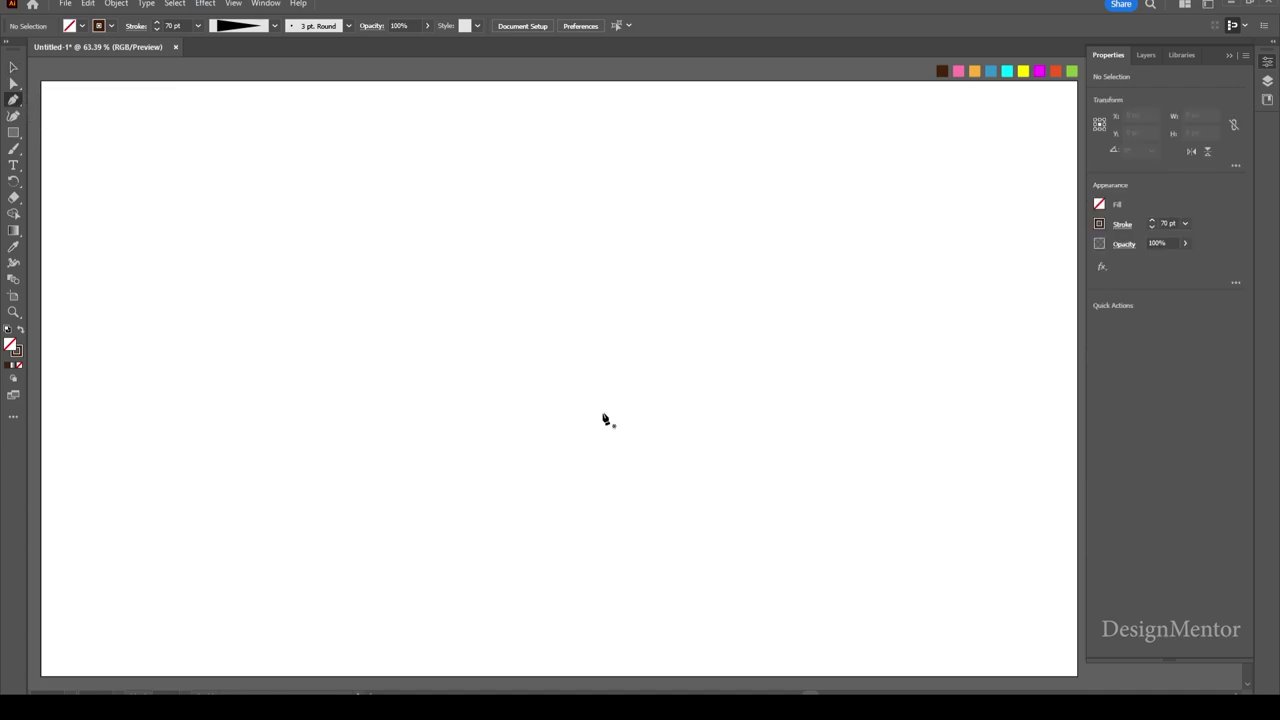
click(527, 671)
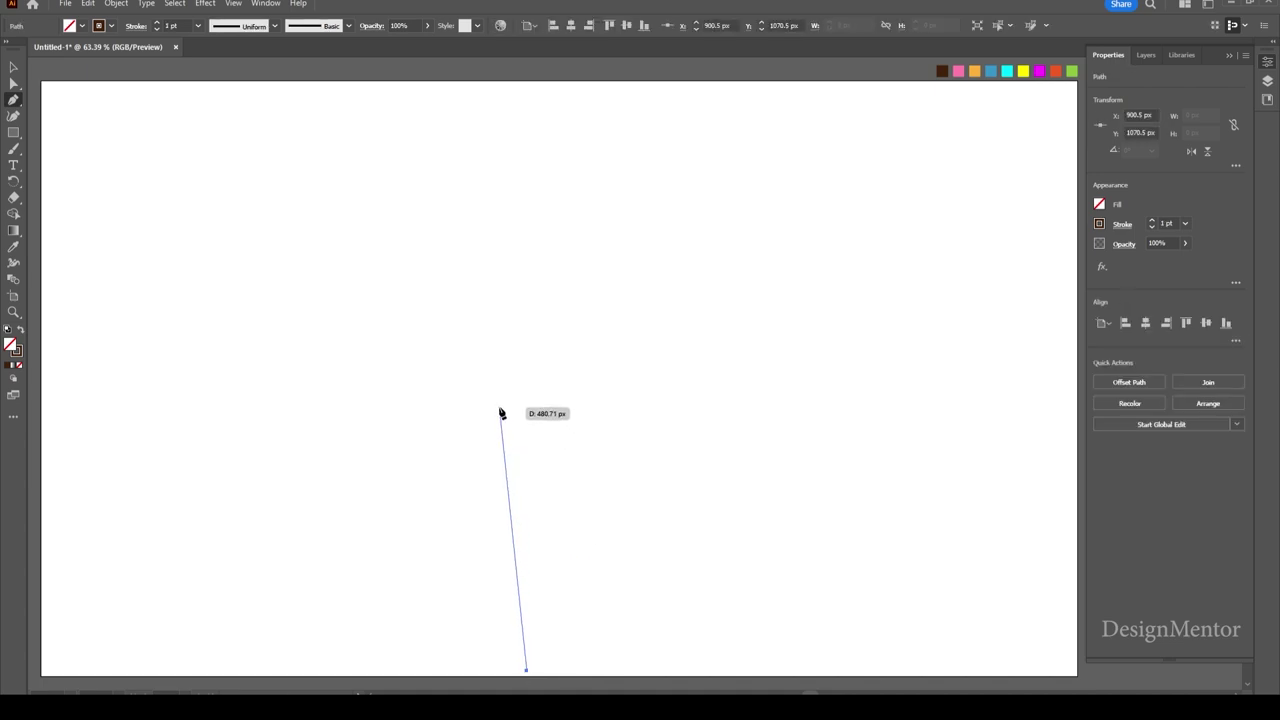
drag(500, 408, 312, 291)
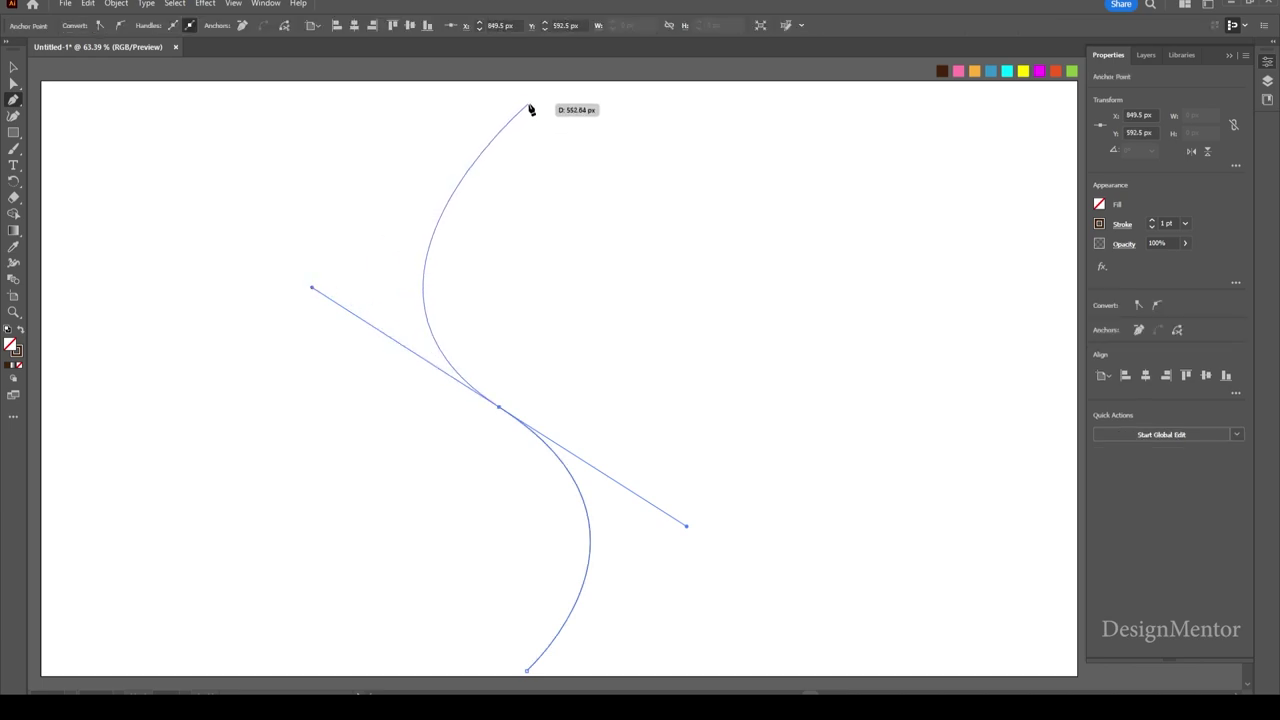
drag(529, 104, 634, 93)
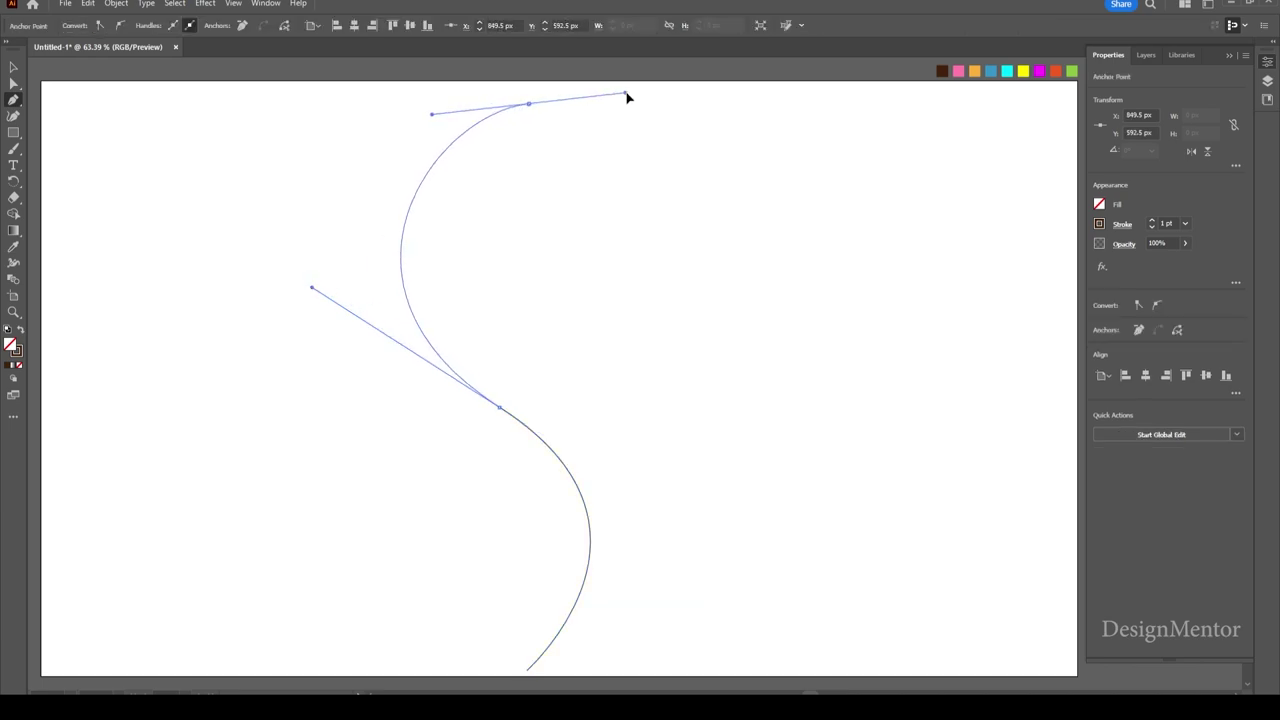
key(ctrl)
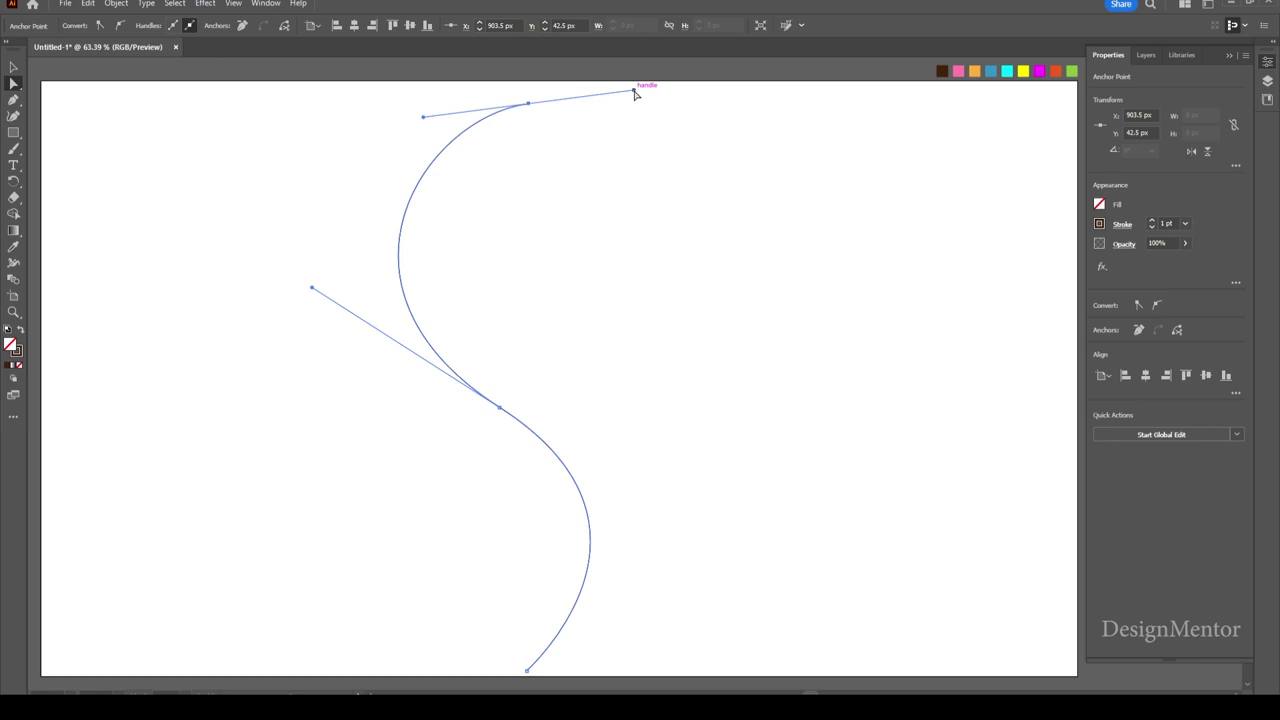
Give the trunk path a 70 pt stroke weight.
key(v)
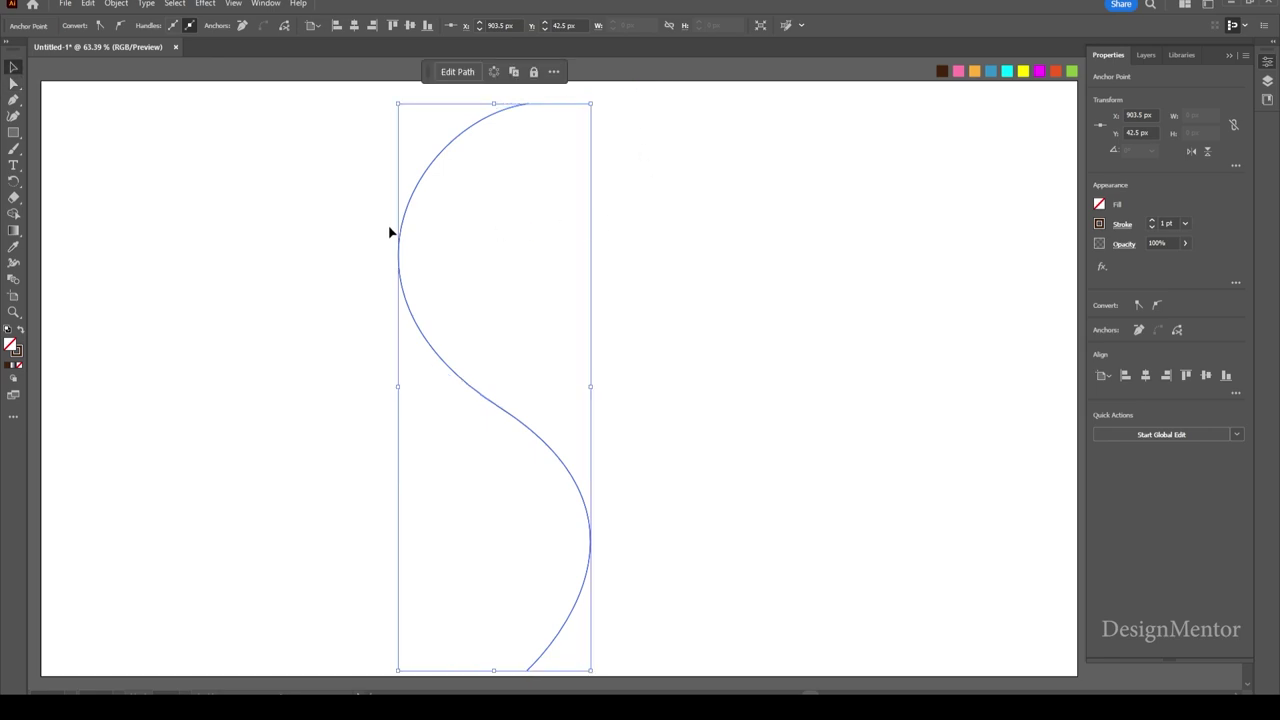
click(315, 208)
click(417, 163)
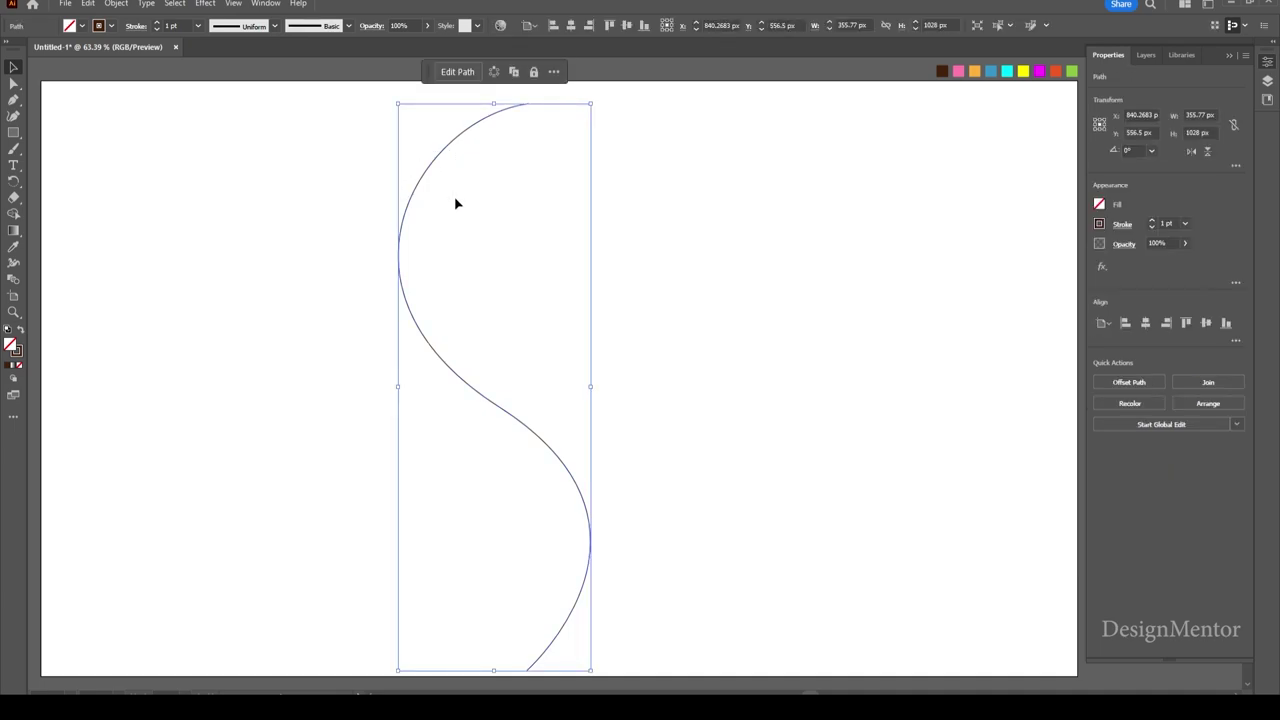
click(171, 25)
text(70)
key(Return)
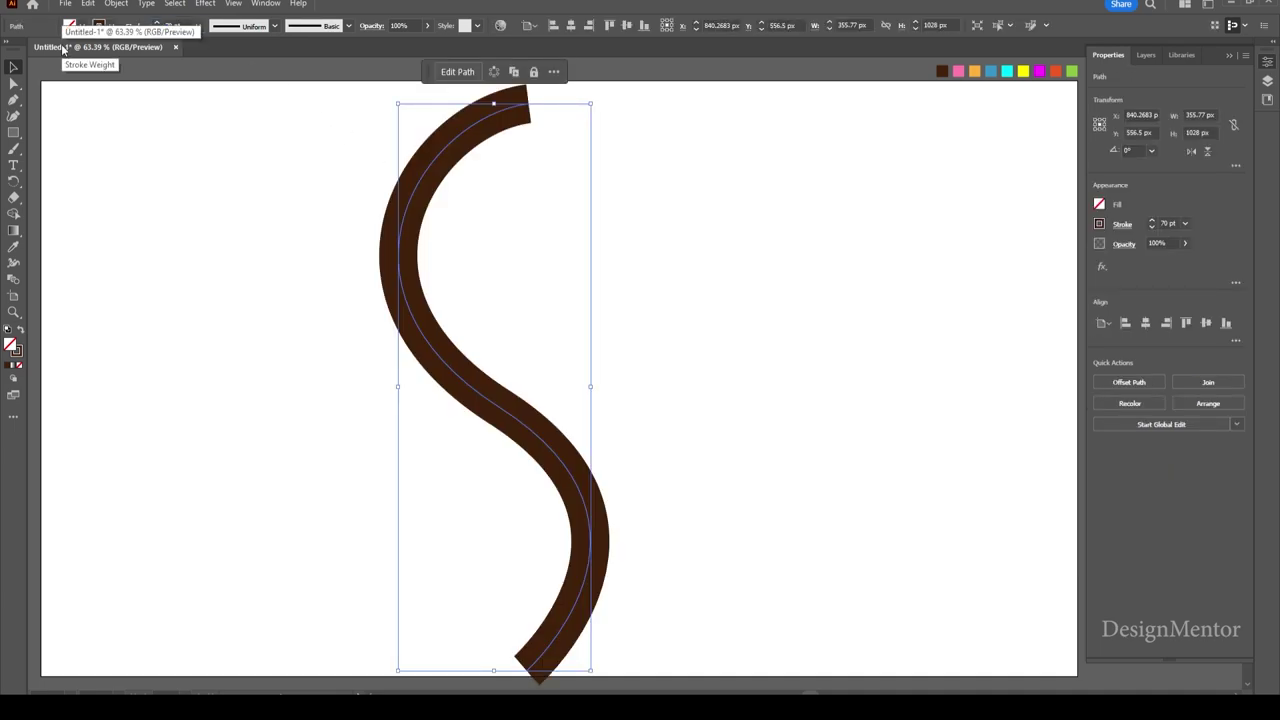
Apply a tapering width profile to the trunk and nudge it down slightly.
click(236, 30)
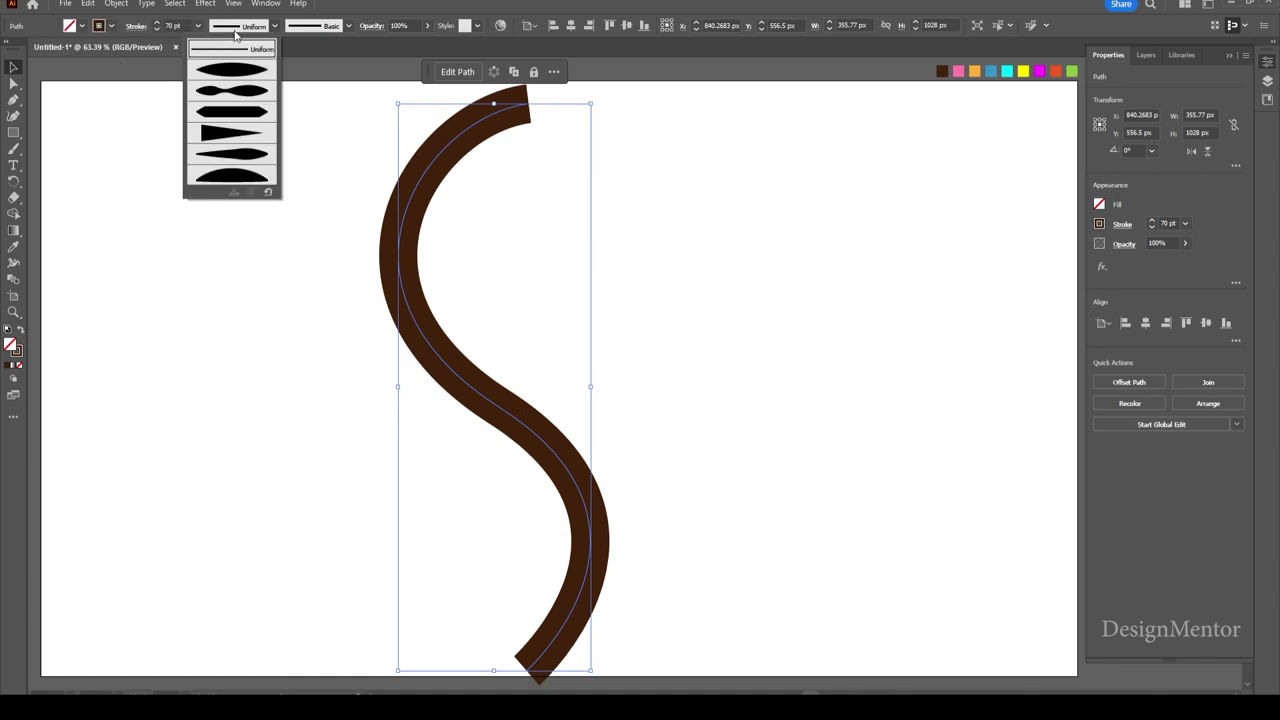
click(222, 133)
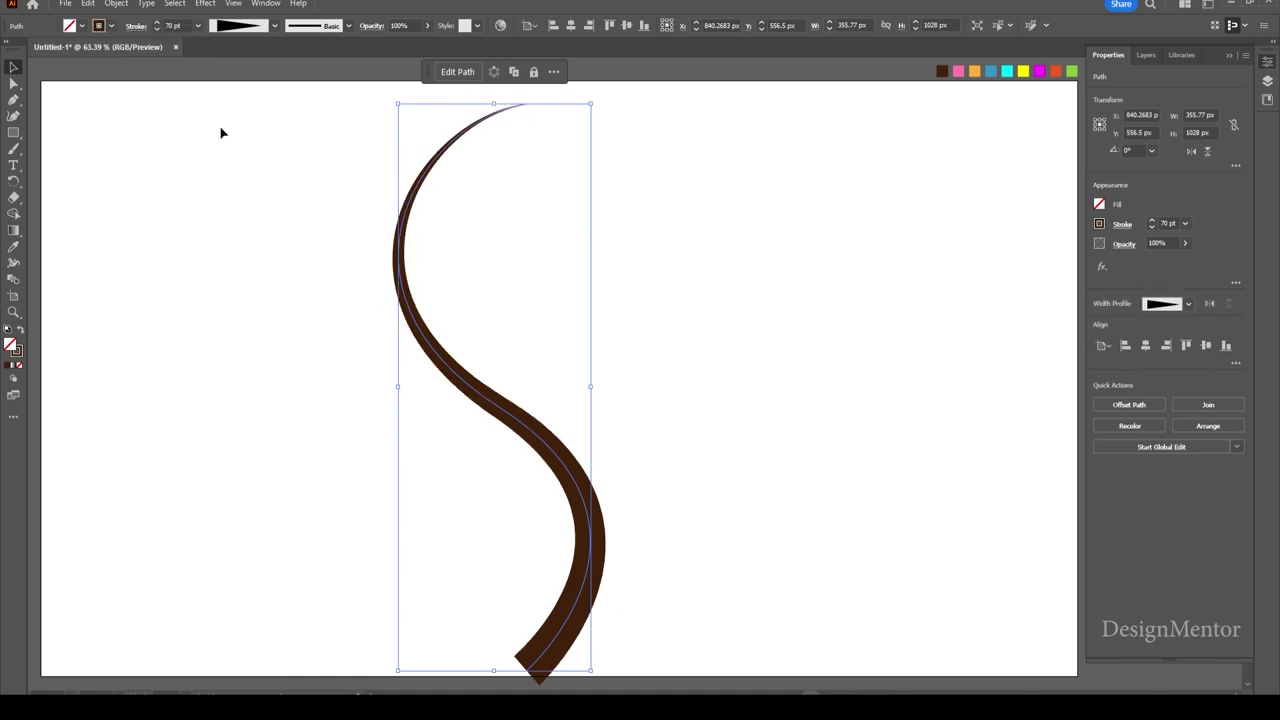
click(66, 110)
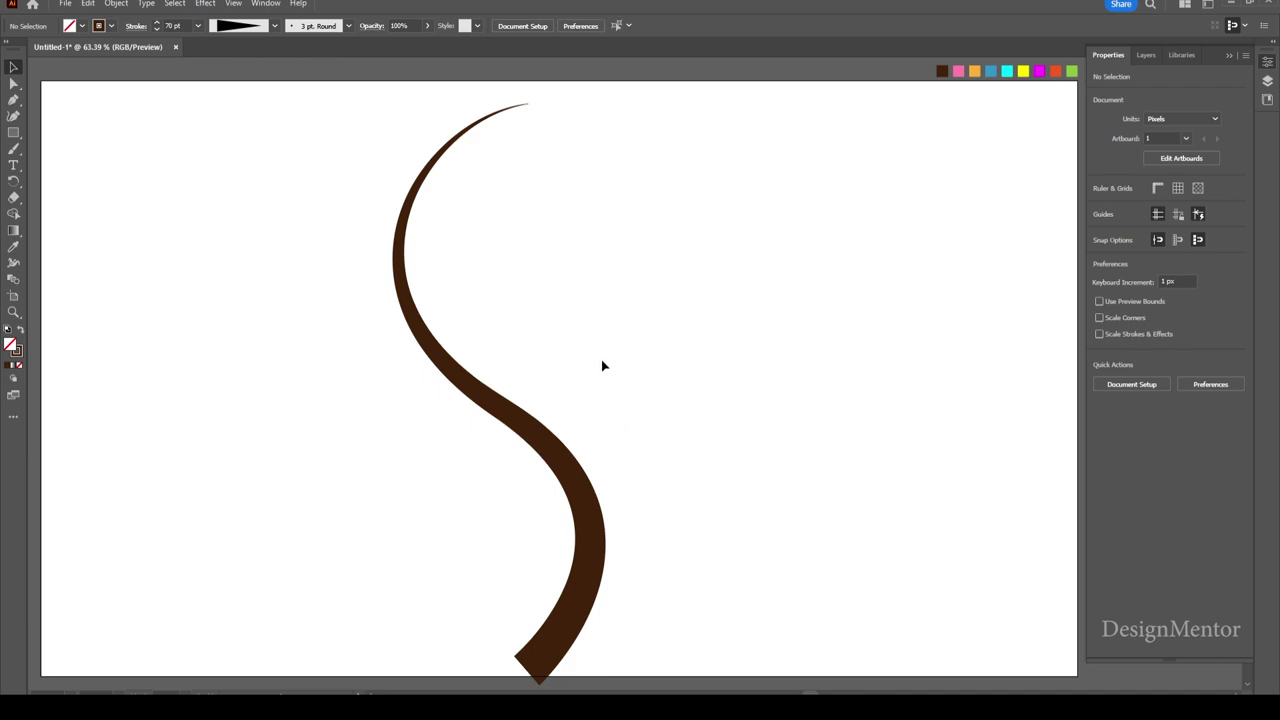
click(507, 430)
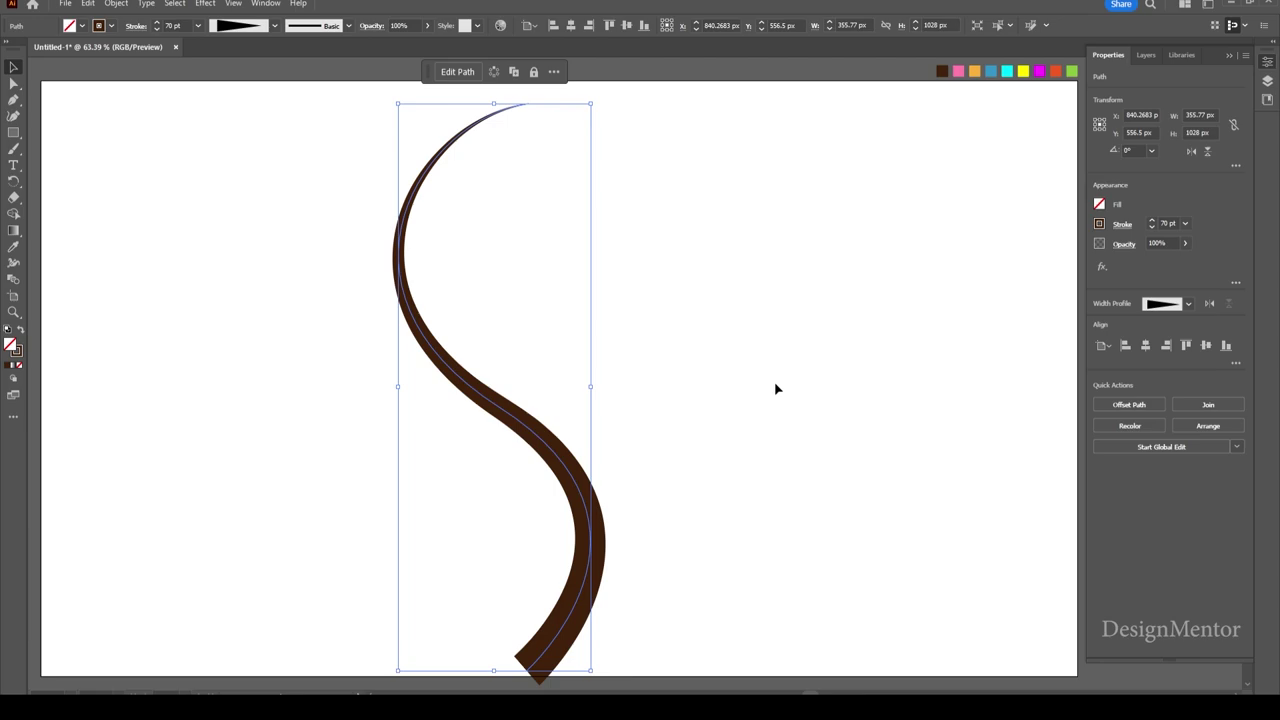
key(shift+Down)
key(shift+Down)
key(shift+Down)
key(shift+Down)
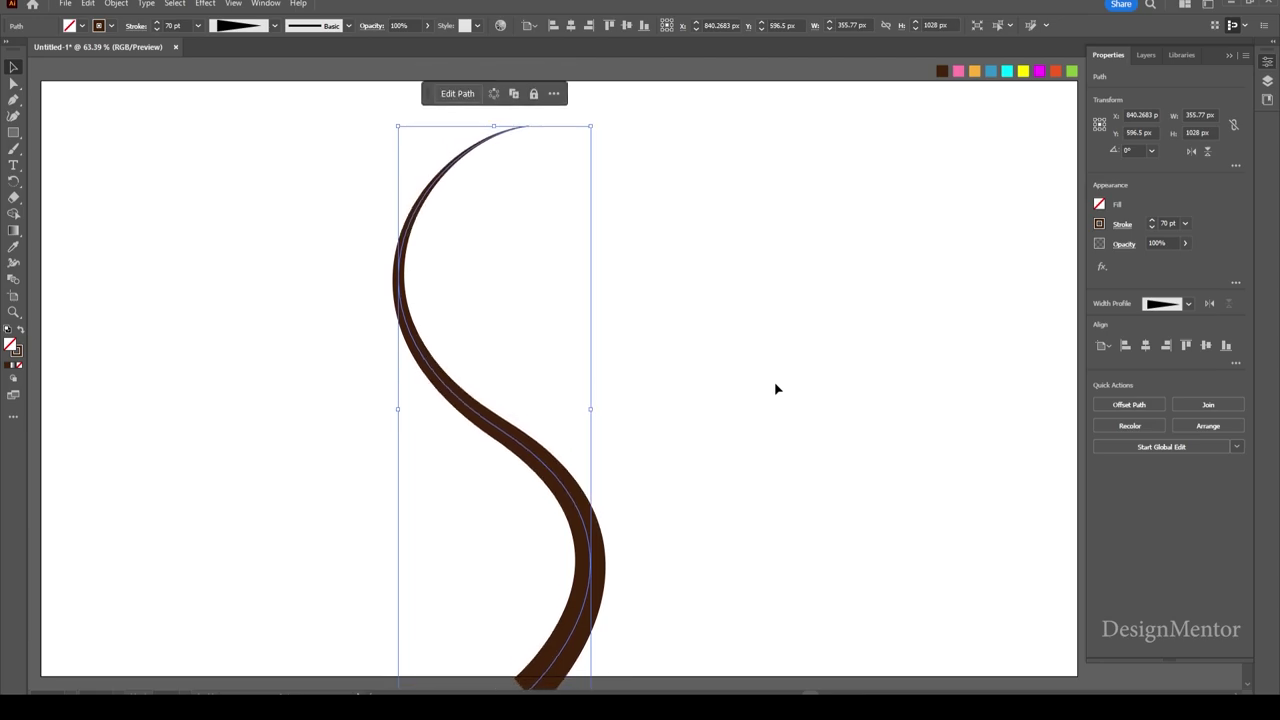
click(775, 383)
key(p)
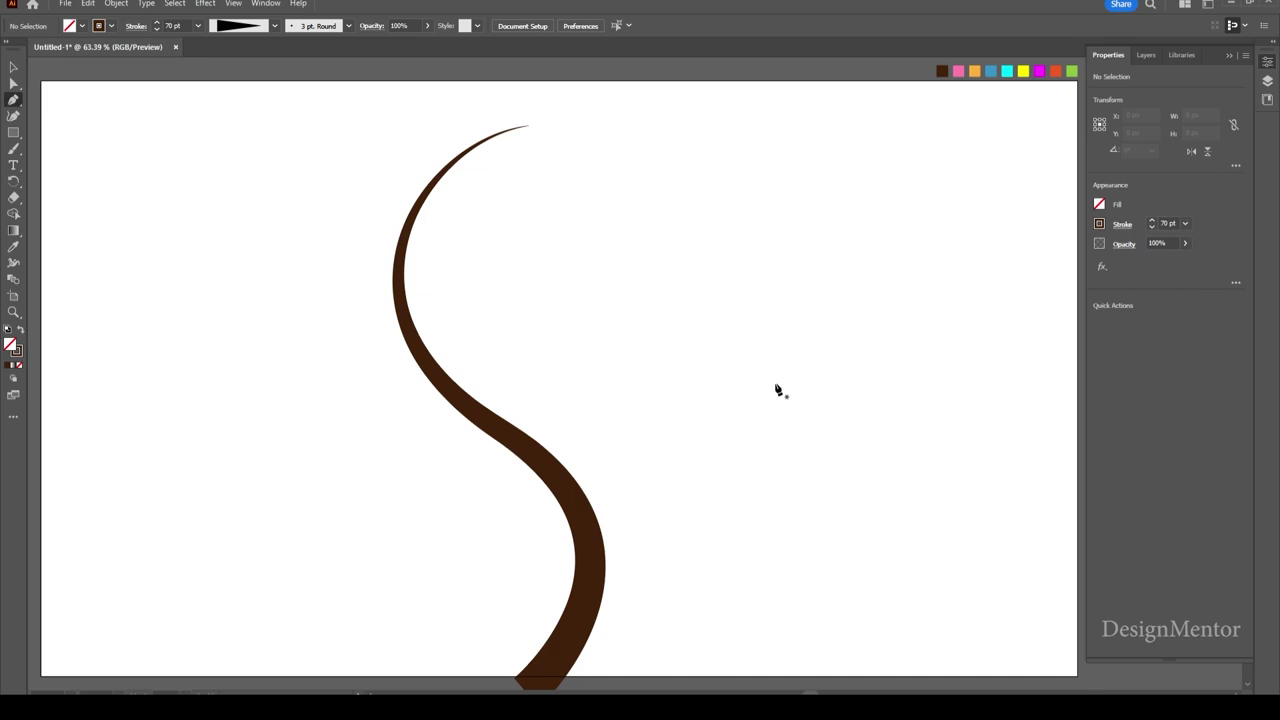
Draw a wavy branch from the trunk's middle toward the upper right.
click(540, 458)
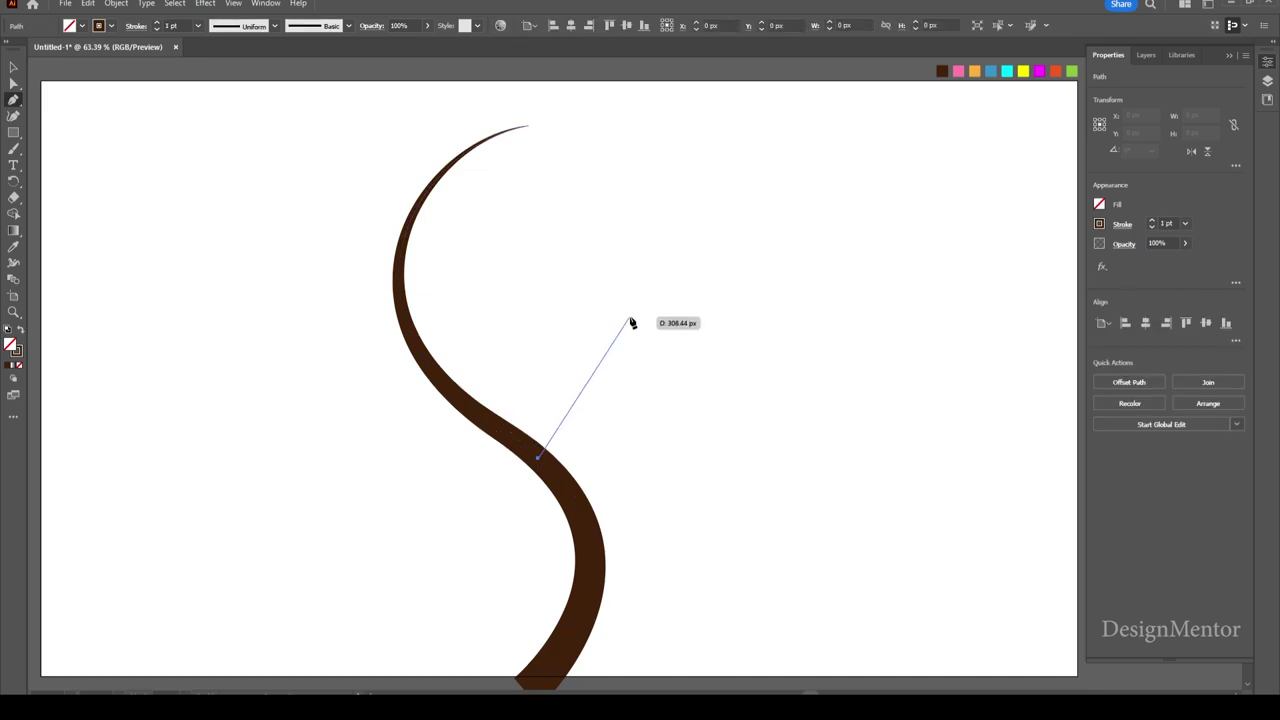
mouse_move(748, 336)
mouse_down()
mouse_move(848, 392)
mouse_move(934, 417)
mouse_up()
mouse_move(979, 211)
mouse_down()
mouse_move(1006, 211)
mouse_move(1073, 294)
mouse_up()
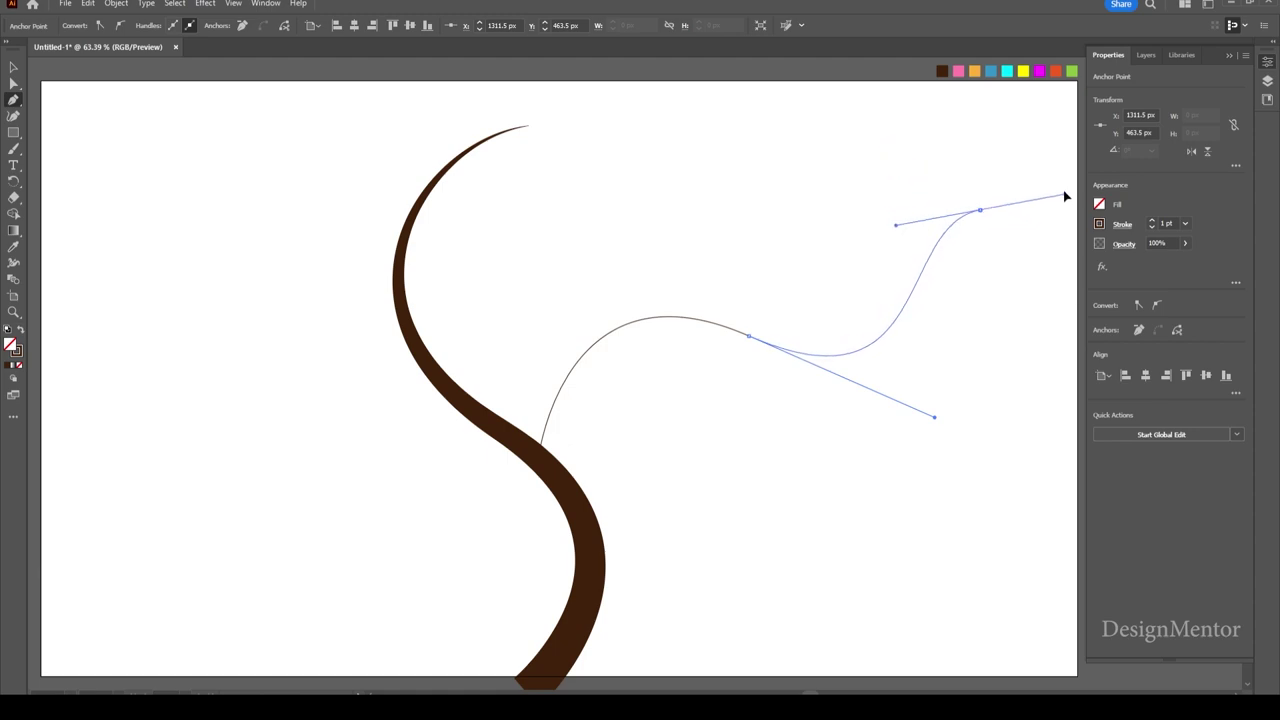
drag(1073, 294, 1085, 255)
key(v)
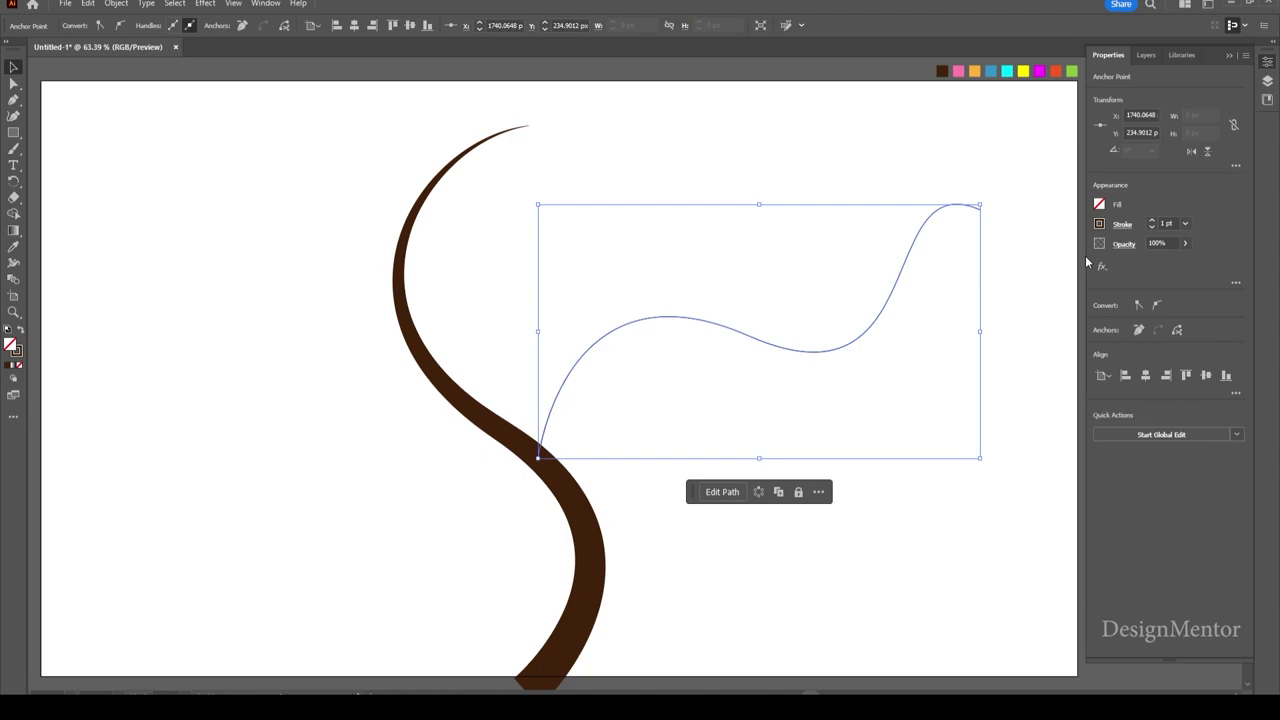
Set the new branch's stroke weight to 40 pt.
click(1172, 224)
text(40)
key(Return)
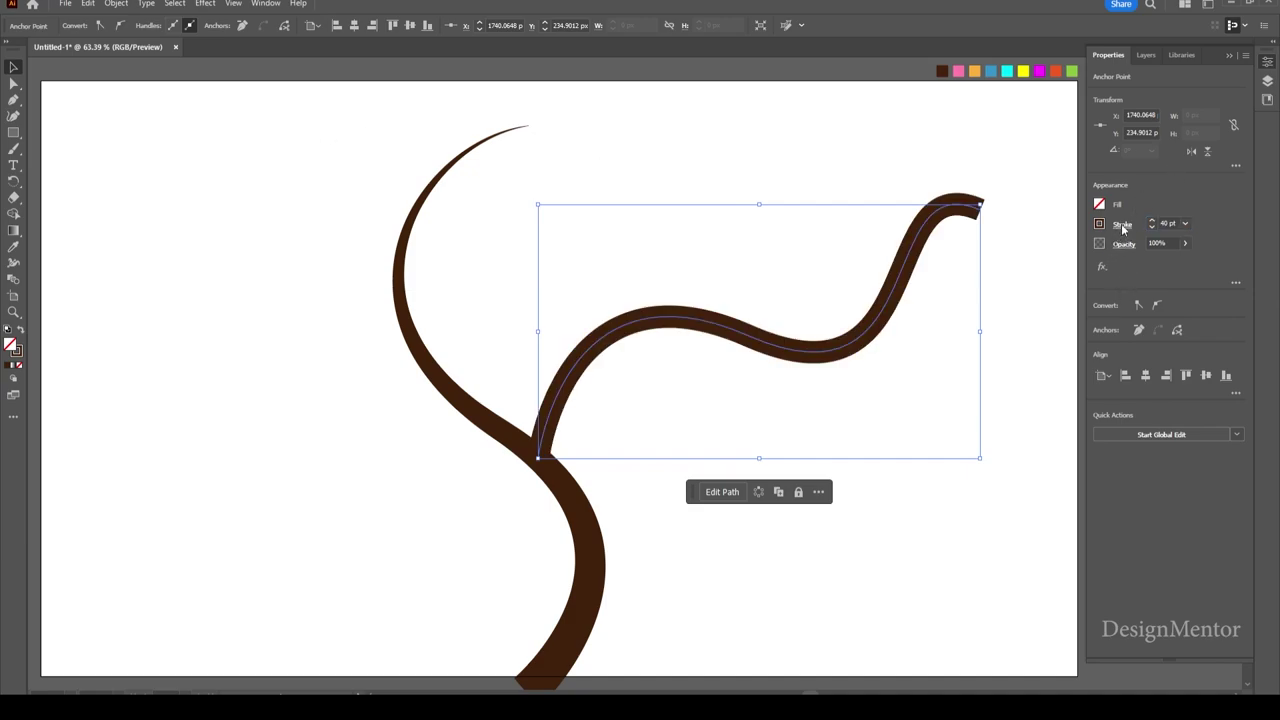
click(1122, 226)
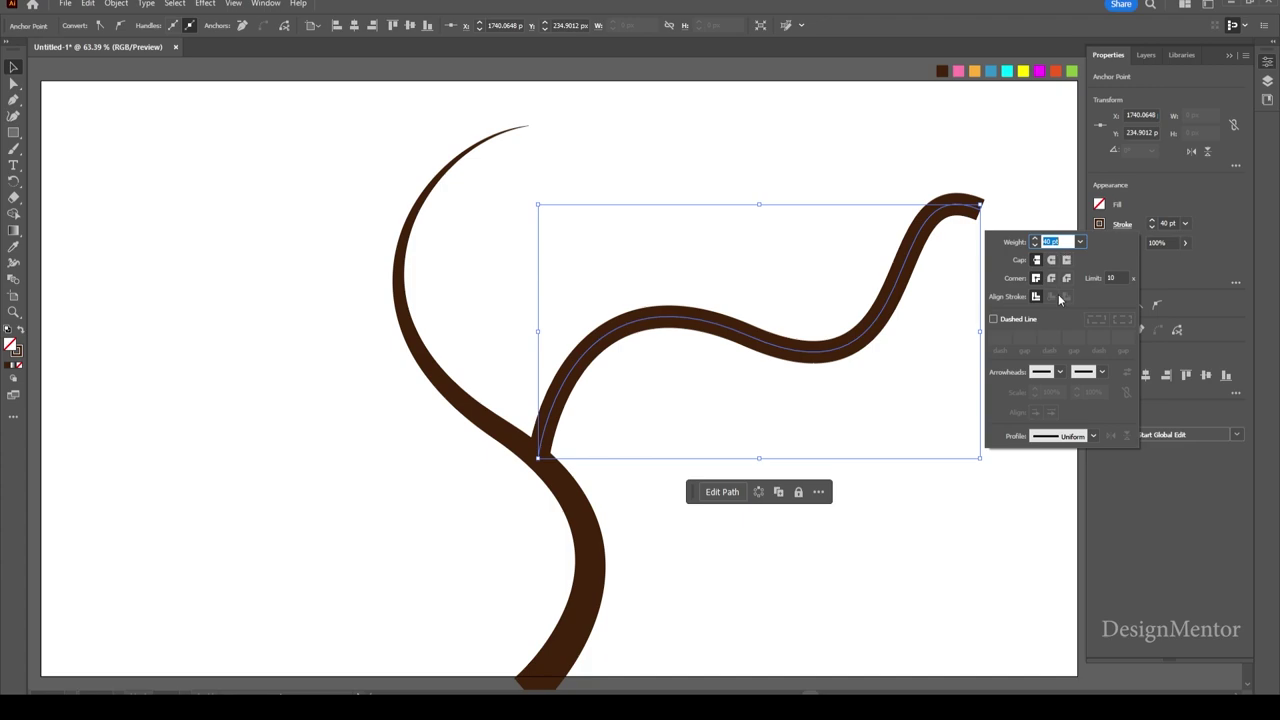
click(677, 254)
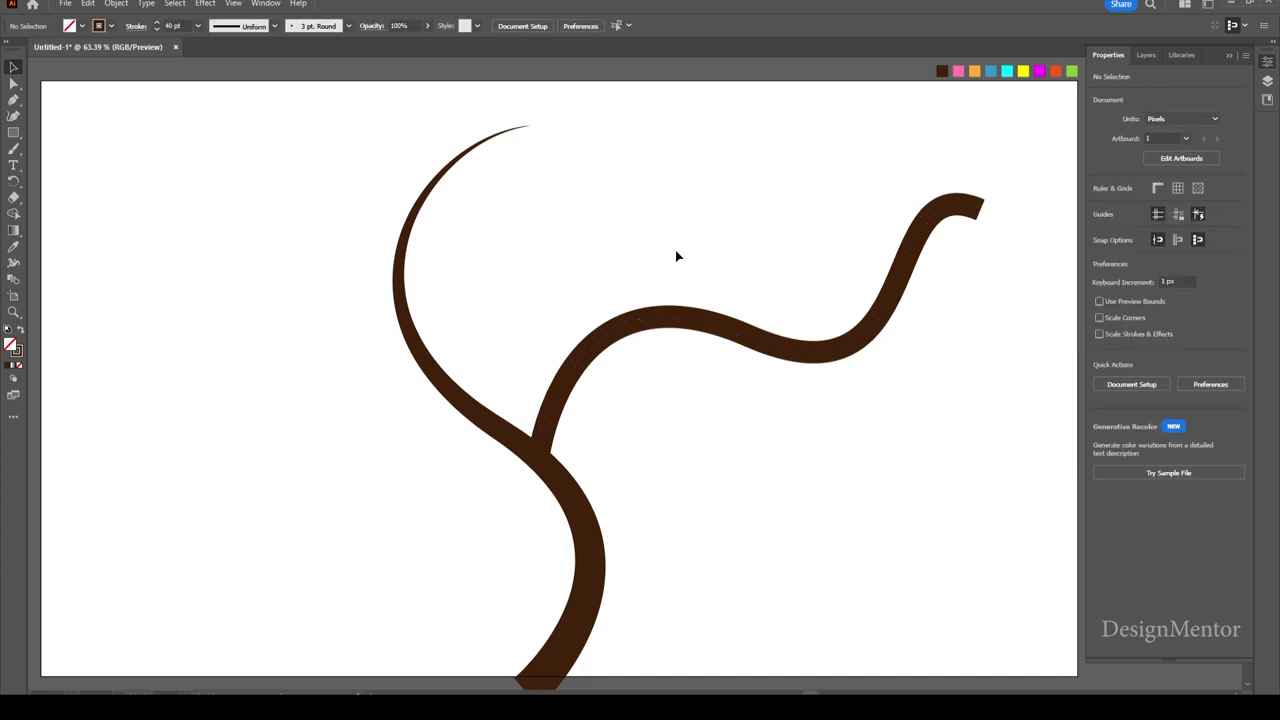
Apply Width Profile 4 so the branch tapers to a thin tip.
click(678, 299)
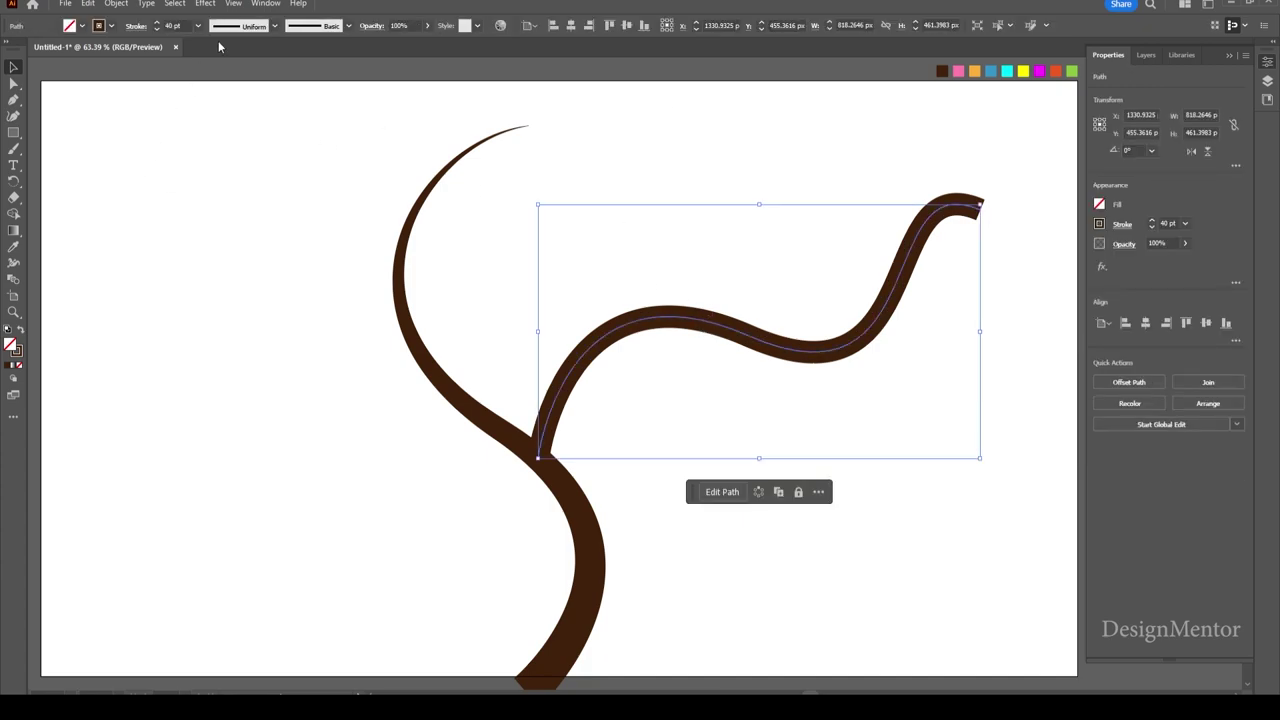
click(246, 26)
click(241, 131)
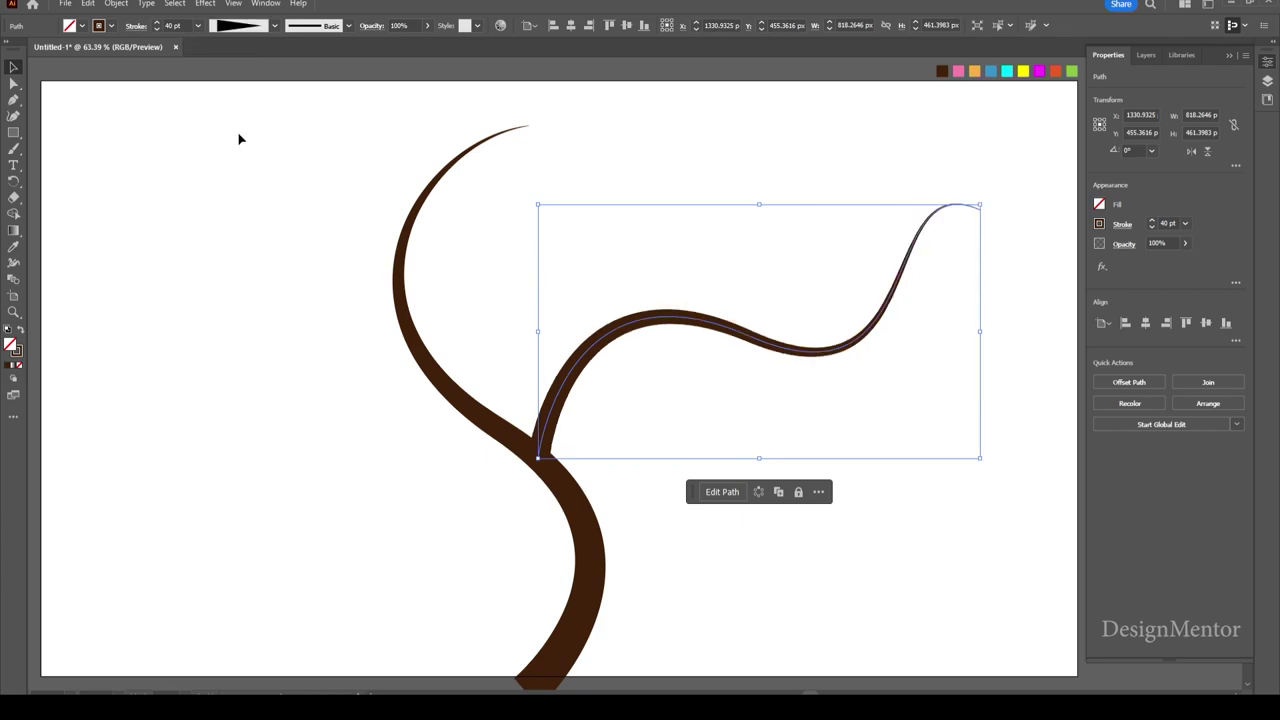
click(217, 207)
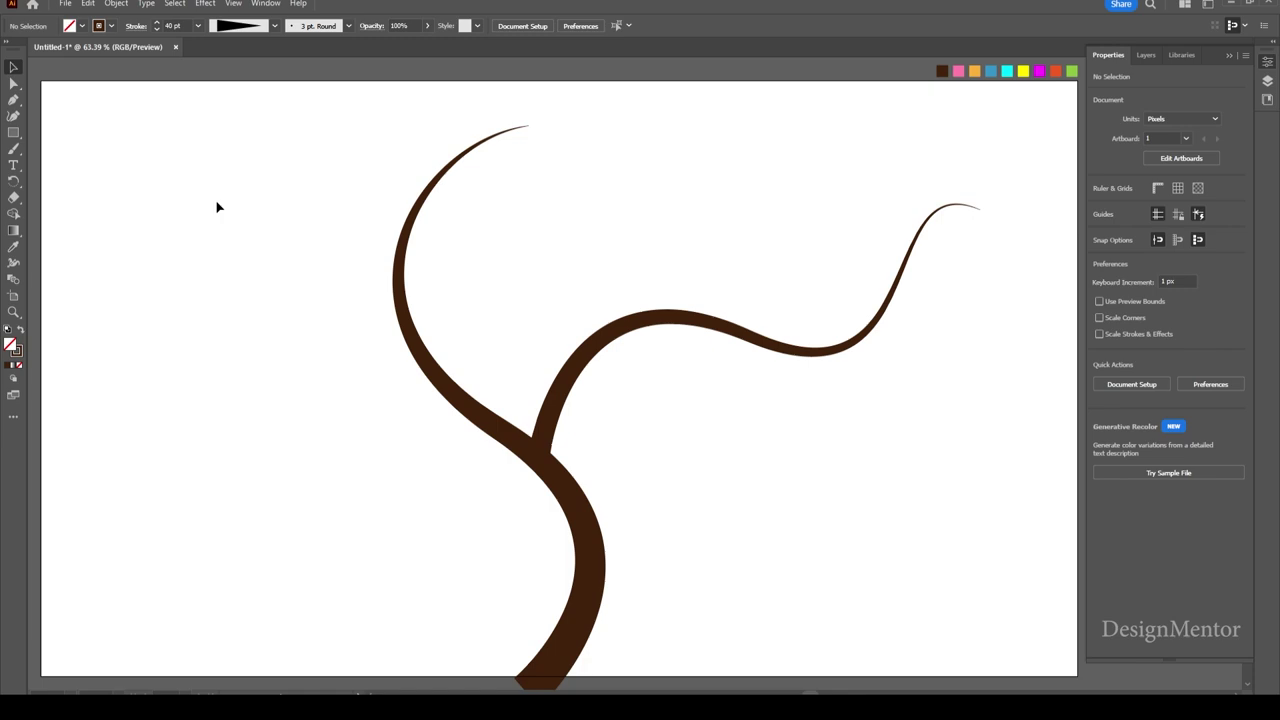
key(p)
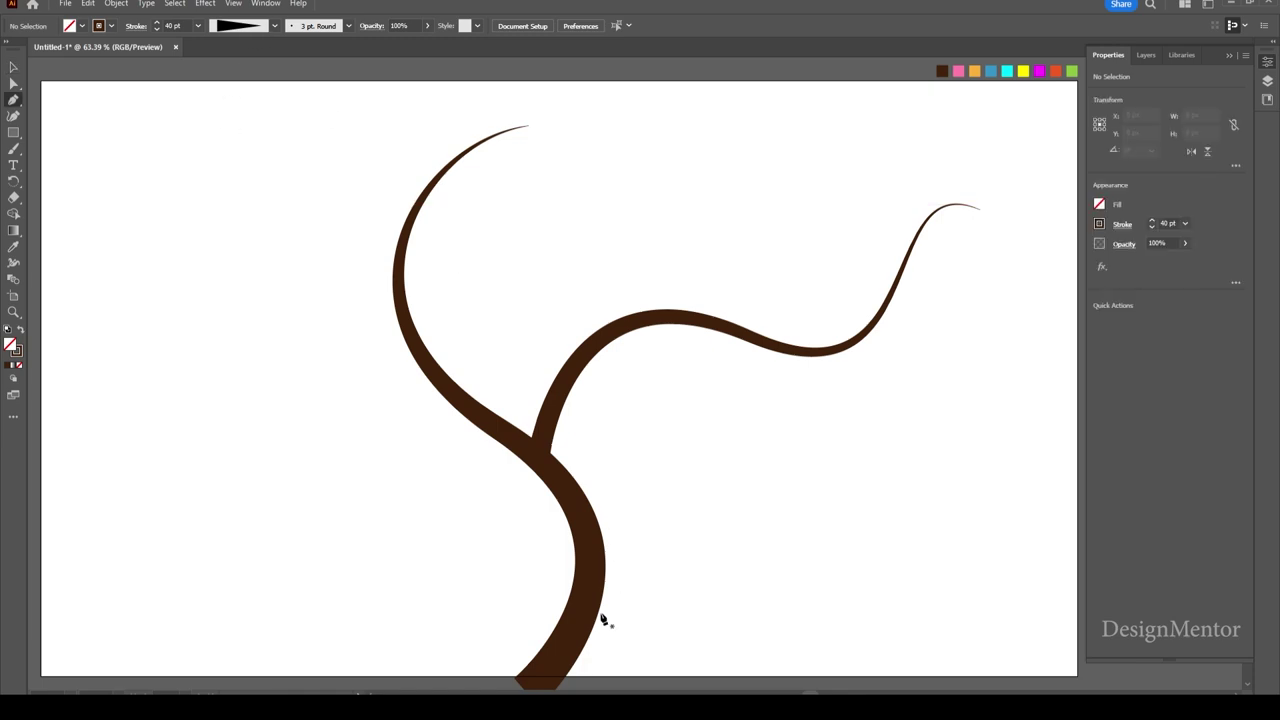
Draw a curved branch sweeping left from the trunk's lower bend.
click(590, 557)
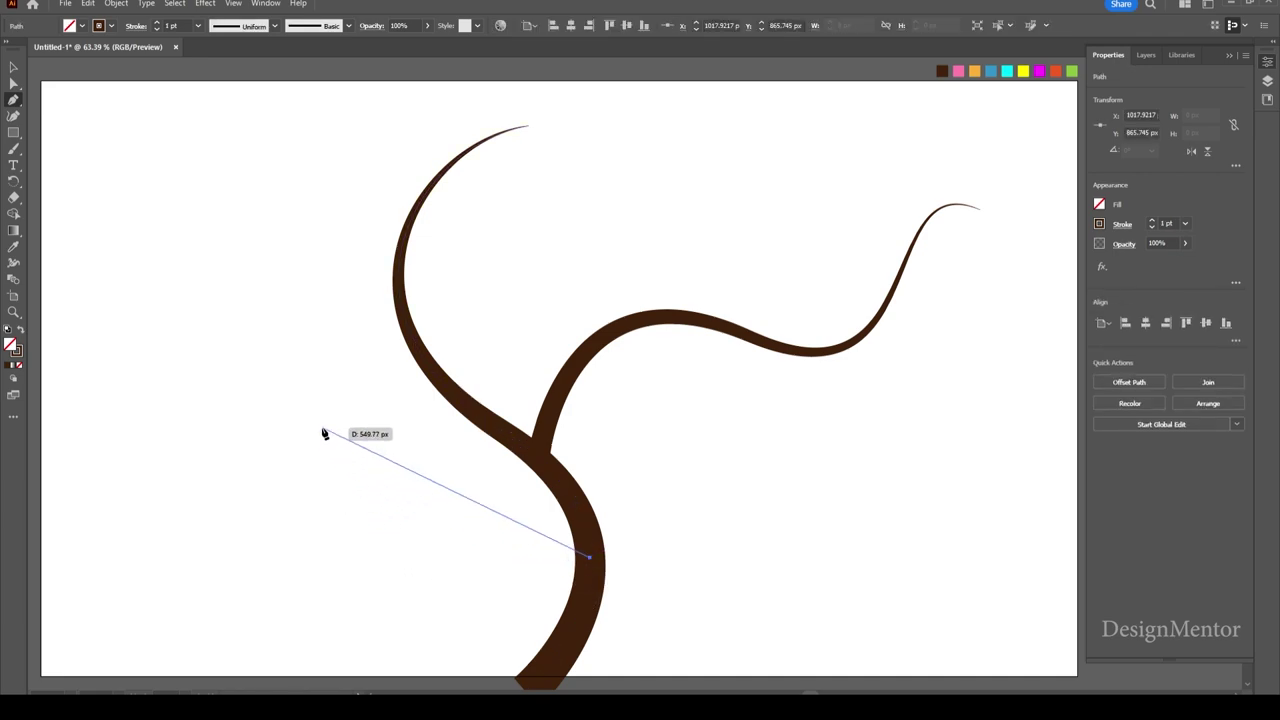
mouse_move(322, 428)
mouse_down()
mouse_move(300, 300)
mouse_move(314, 262)
mouse_up()
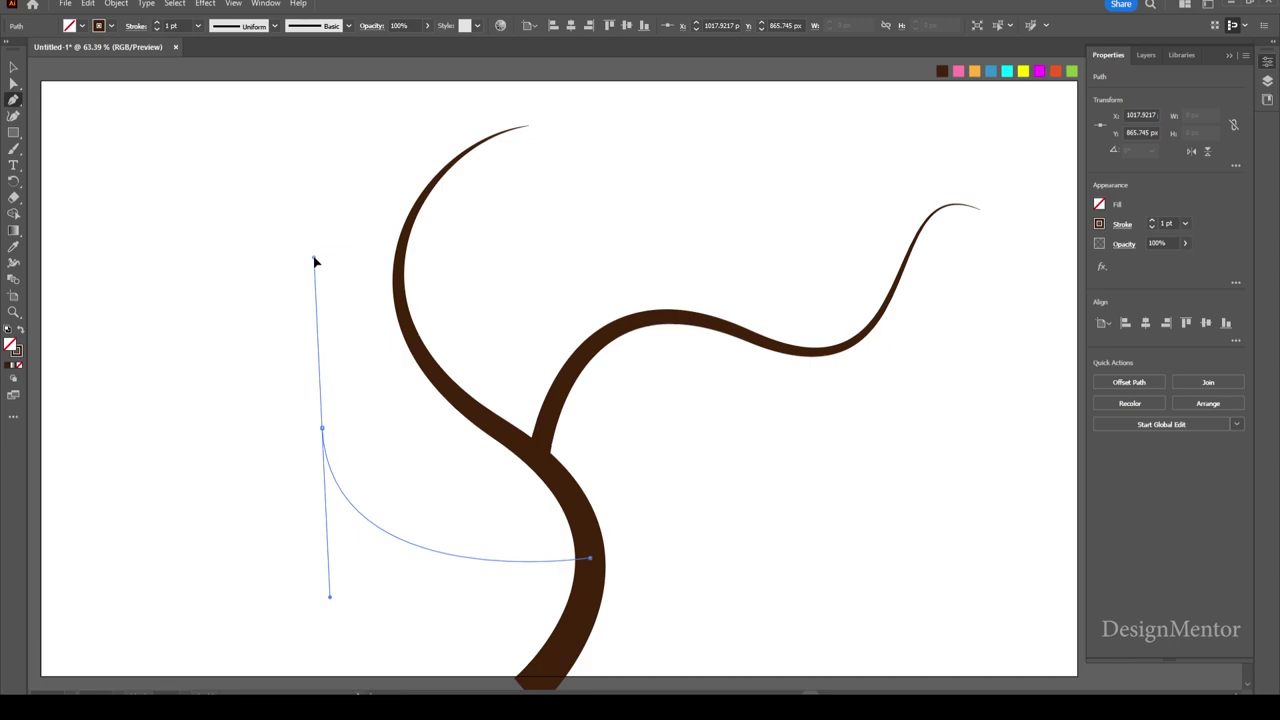
click(138, 203)
key(v)
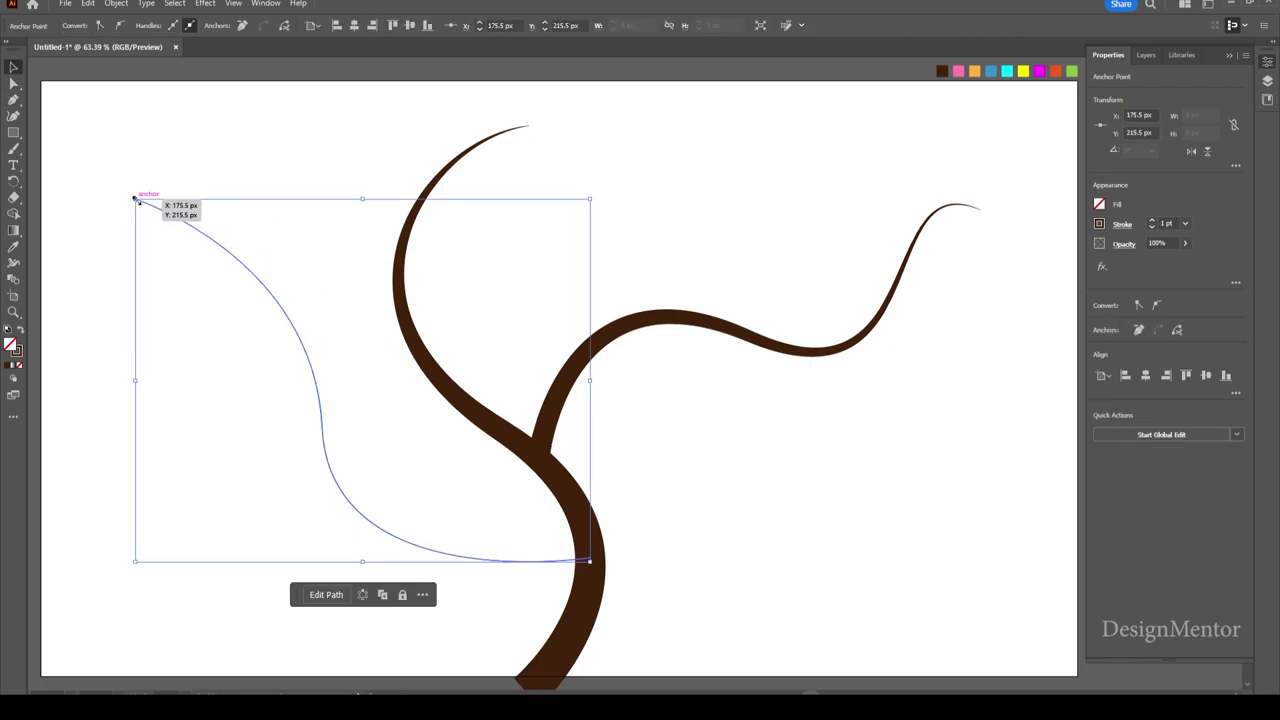
click(151, 183)
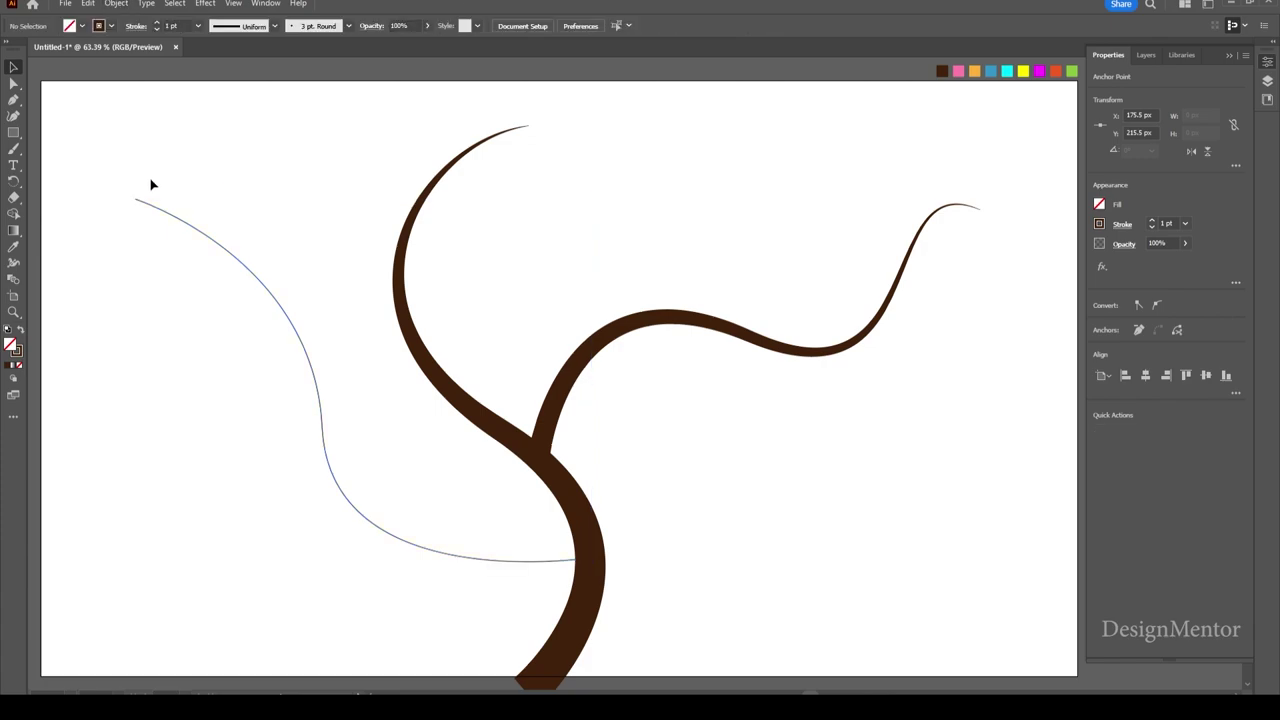
drag(120, 176, 226, 300)
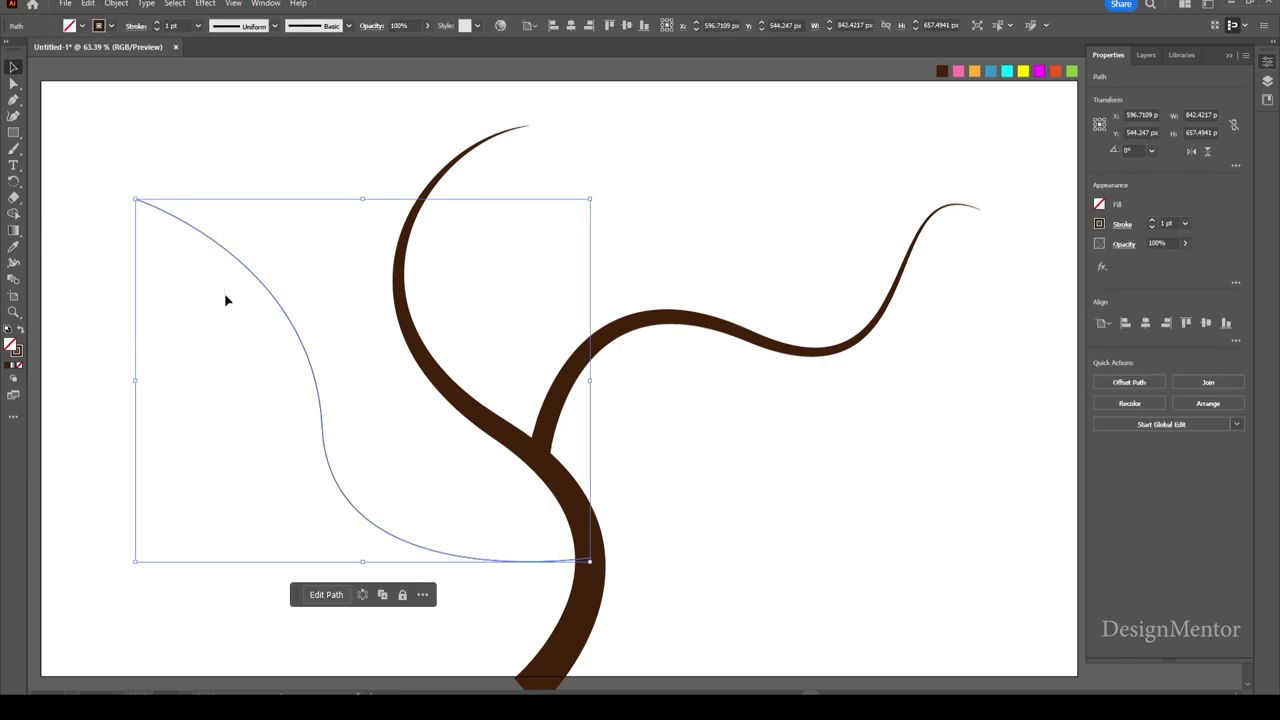
Give the left branch a 40 pt stroke with Width Profile 1 taper.
click(1168, 223)
text(40)
key(Return)
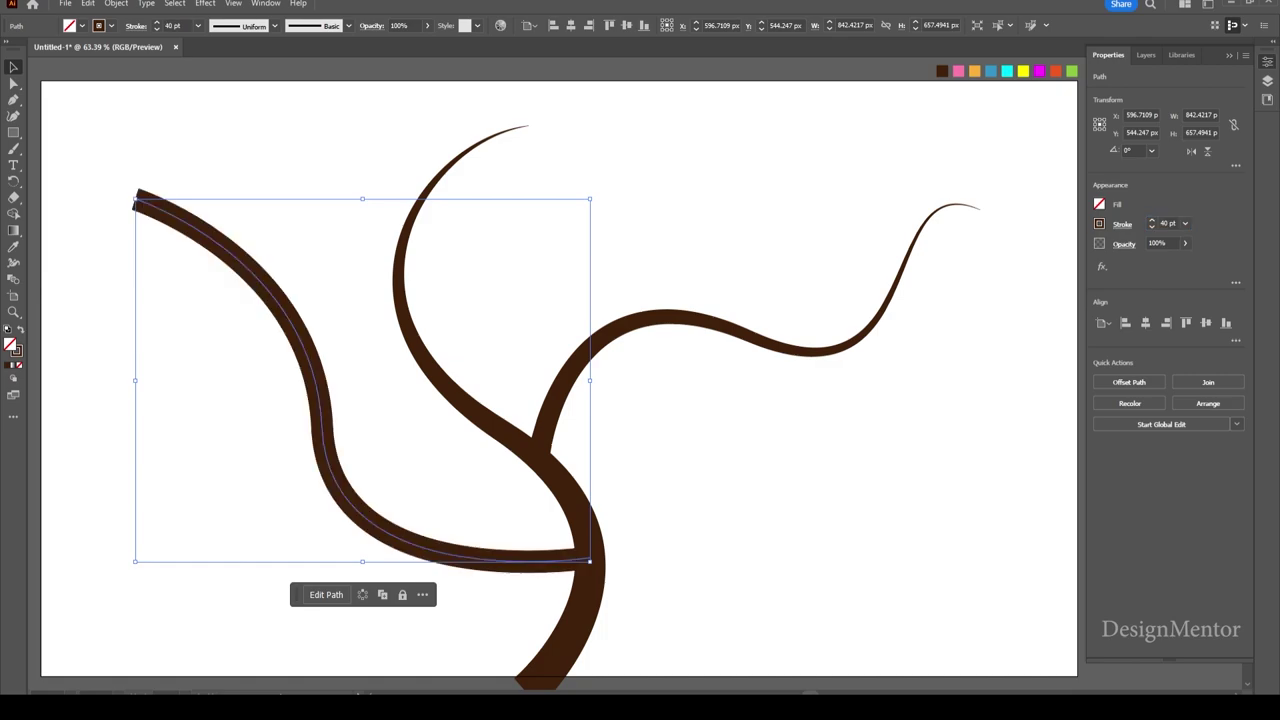
click(253, 27)
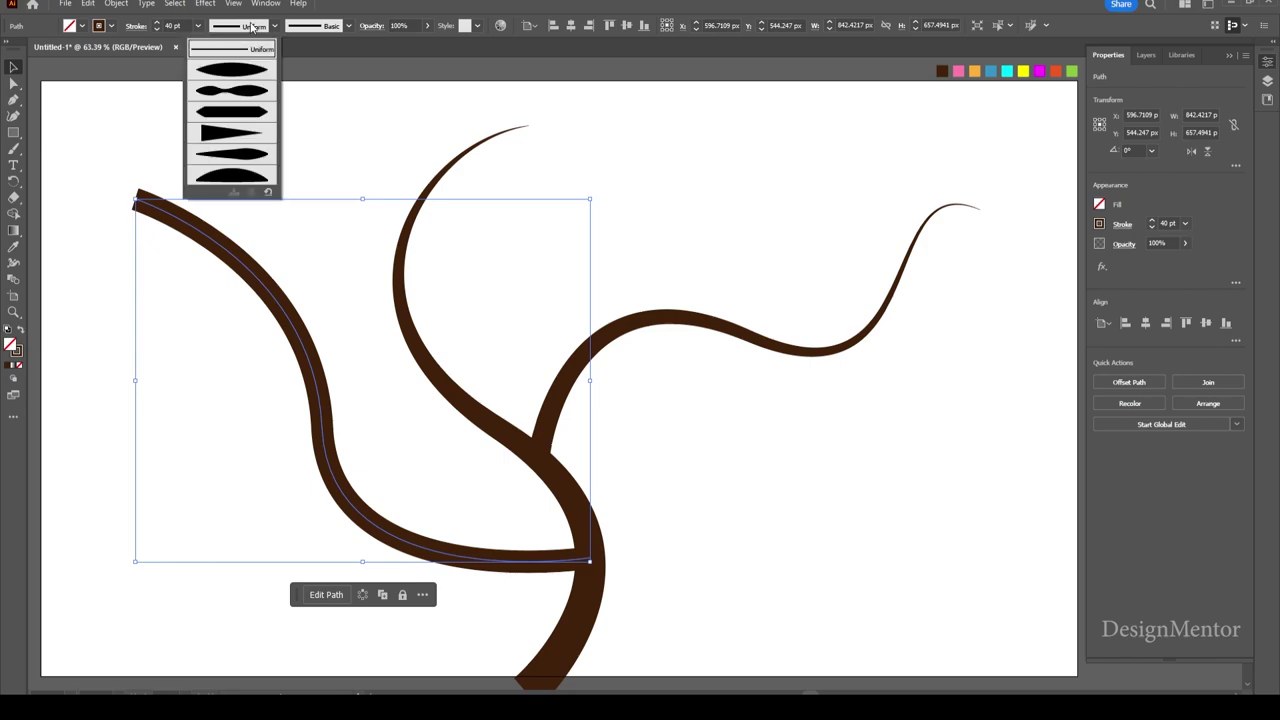
click(240, 124)
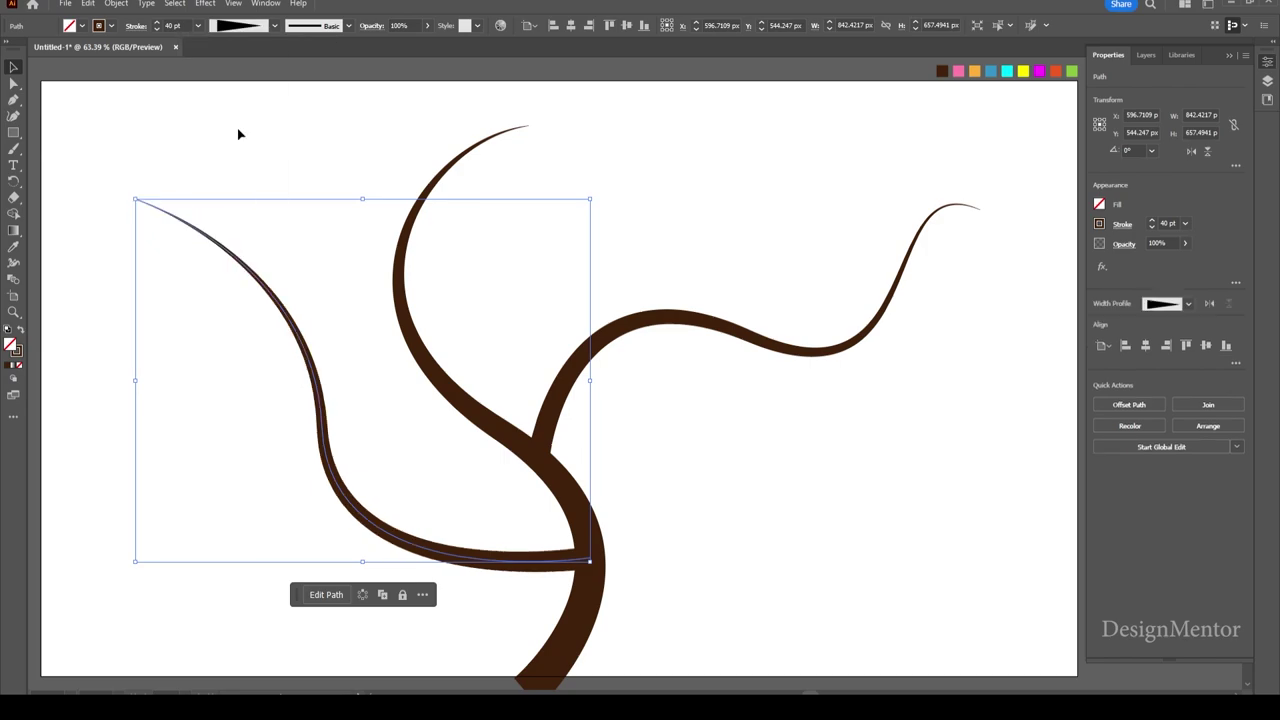
click(239, 133)
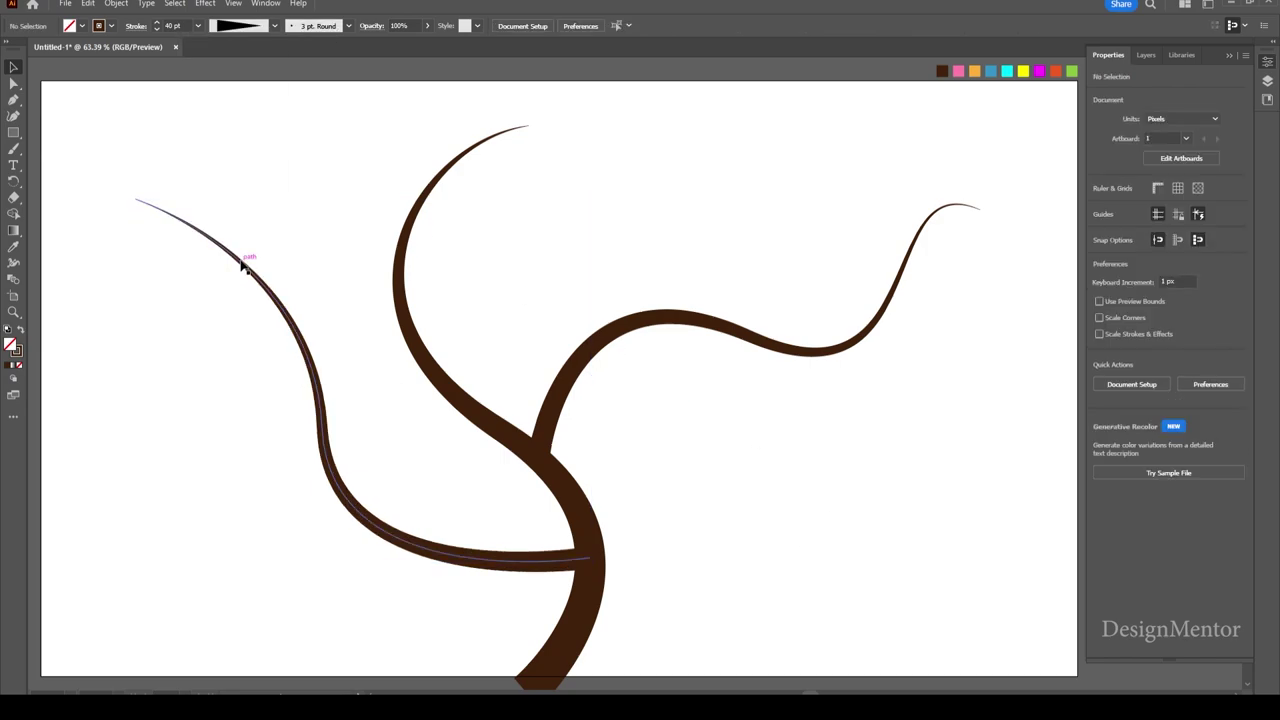
Scale the left branch down via its bounding-box corner to sit beside the trunk.
click(166, 218)
mouse_move(136, 198)
mouse_down()
mouse_move(240, 289)
mouse_move(291, 374)
mouse_move(224, 409)
mouse_move(191, 398)
mouse_move(300, 400)
mouse_move(286, 405)
mouse_up()
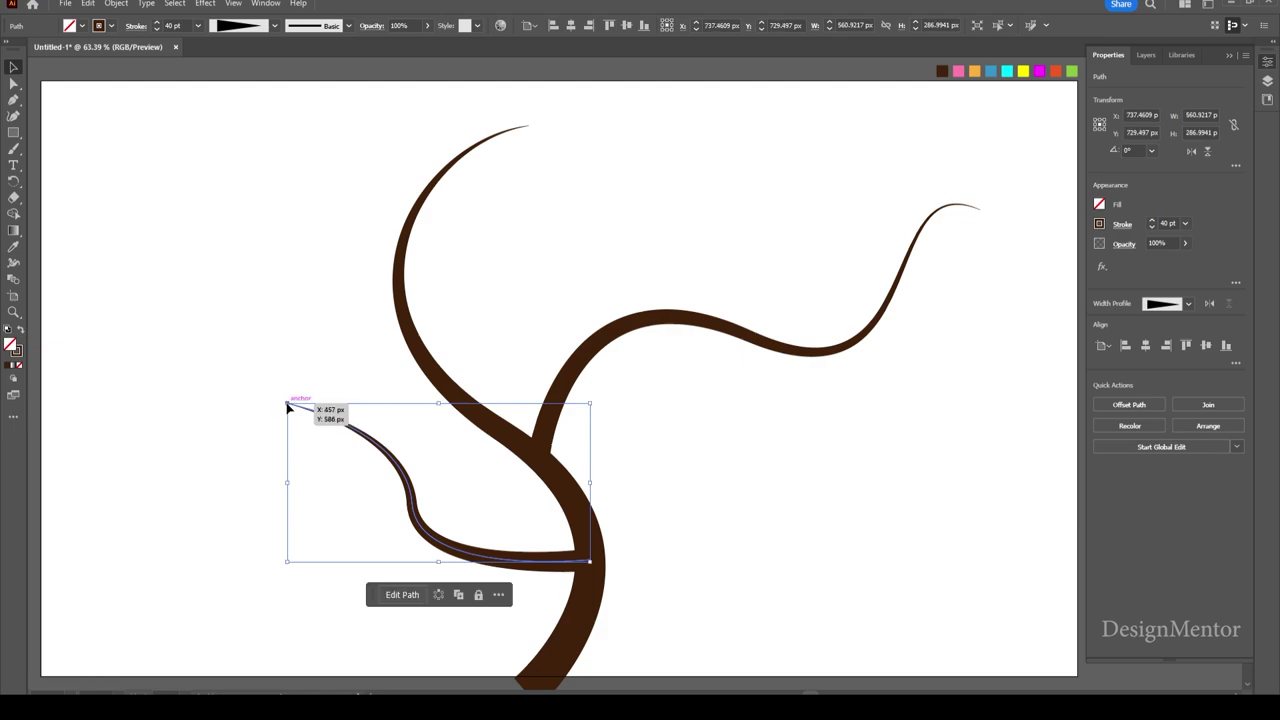
click(272, 315)
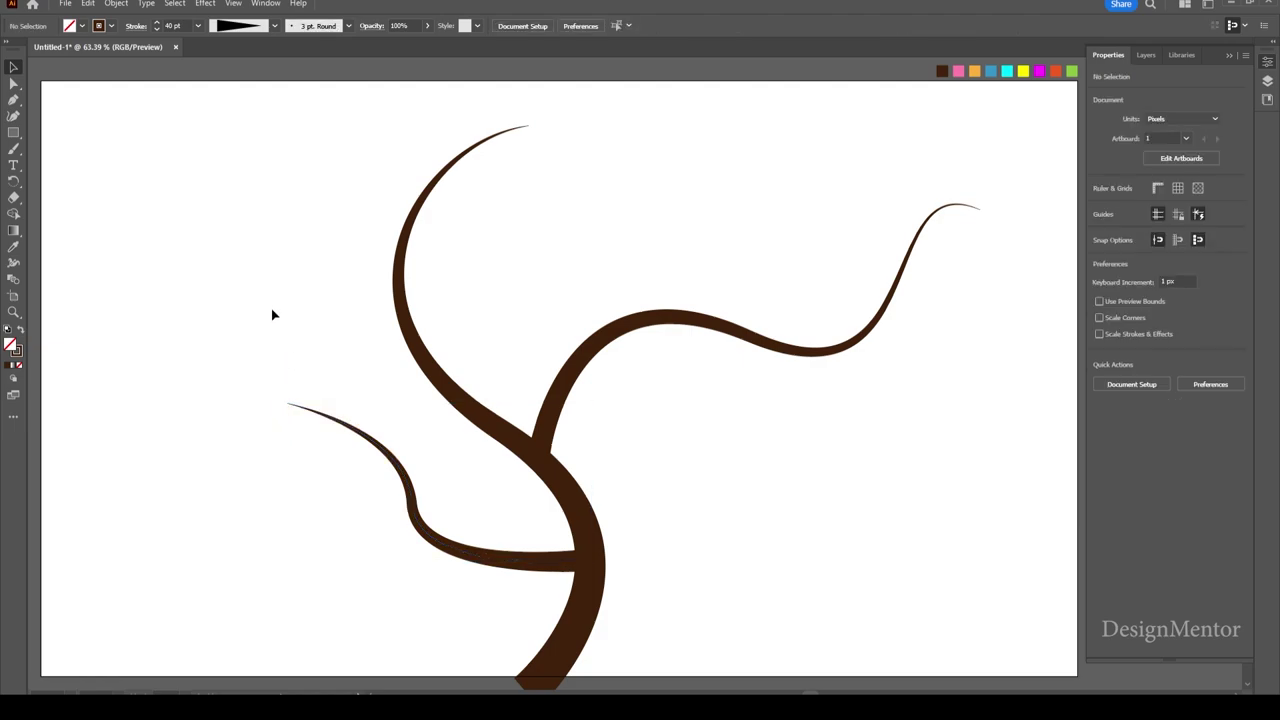
key(p)
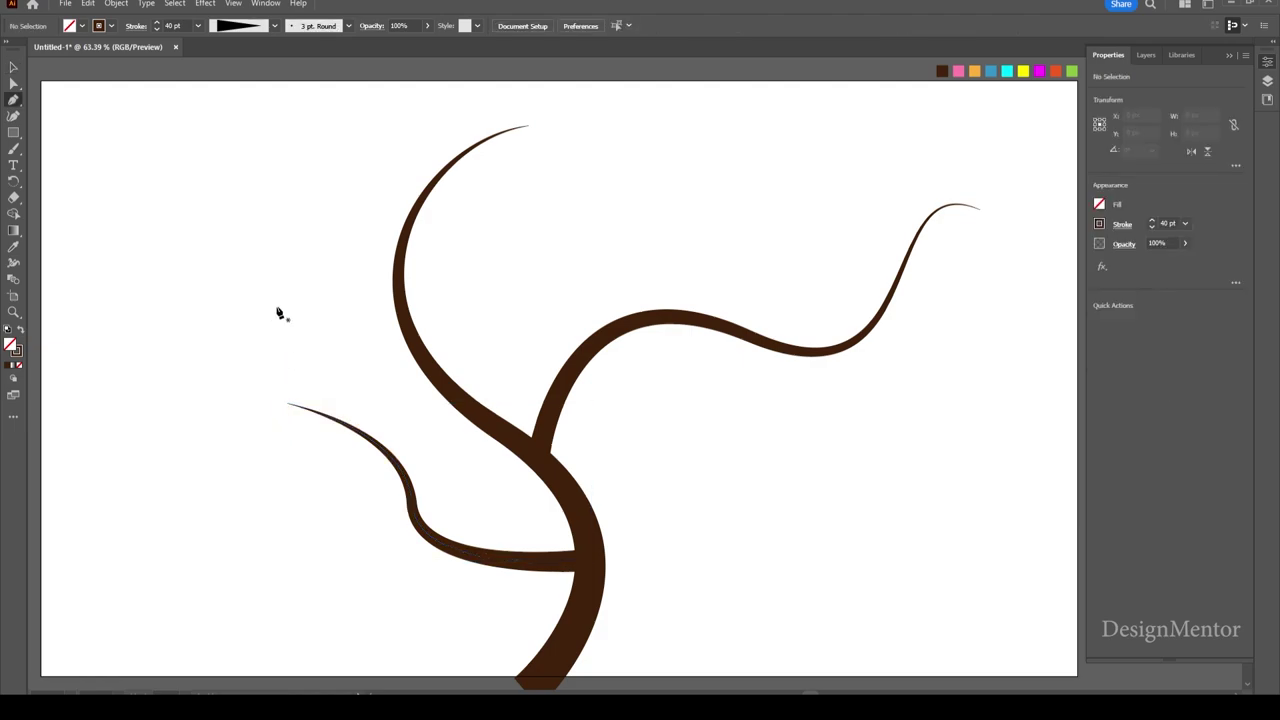
Draw a wavy branch rising right from the inner upper-left branch.
click(421, 352)
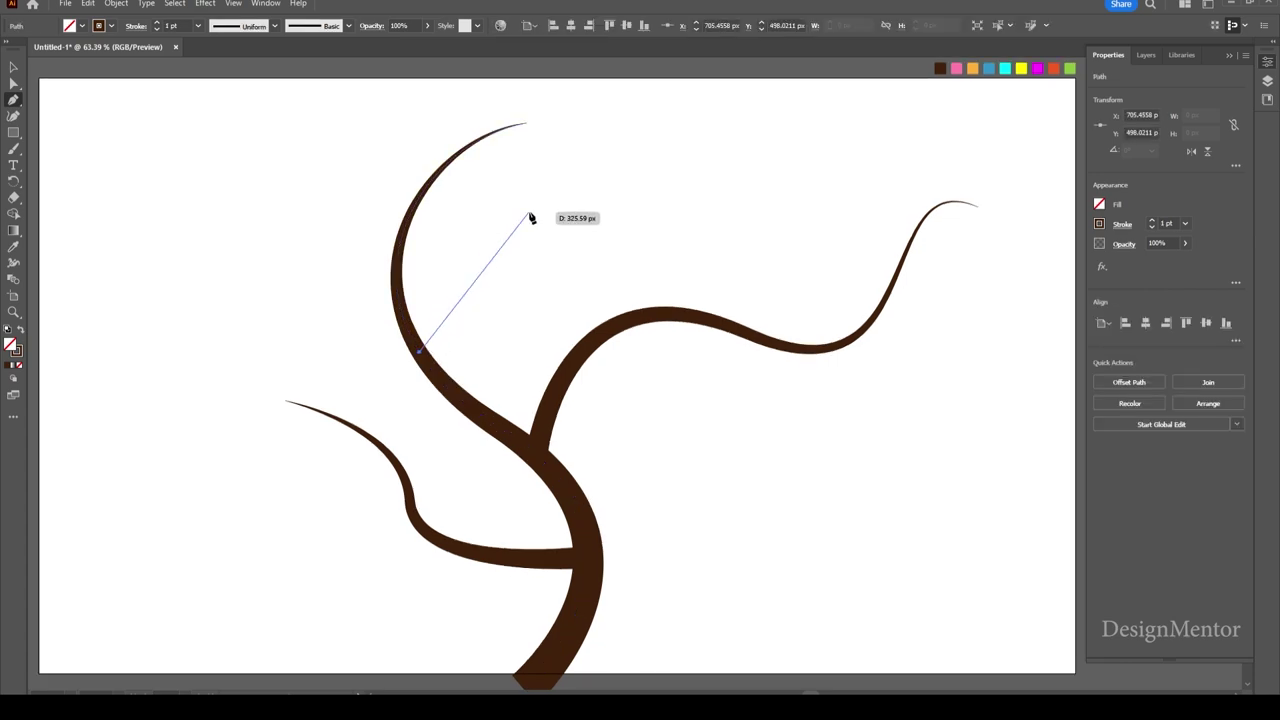
drag(554, 245, 664, 284)
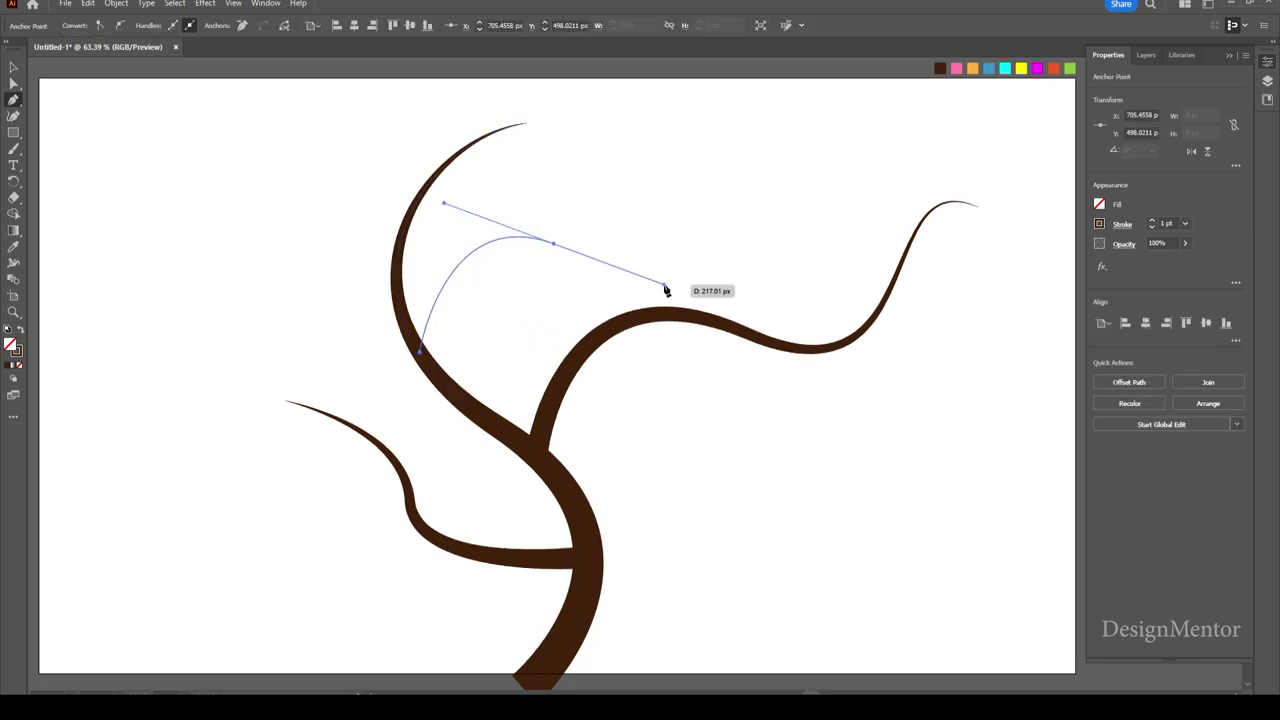
drag(674, 137, 703, 130)
key(v)
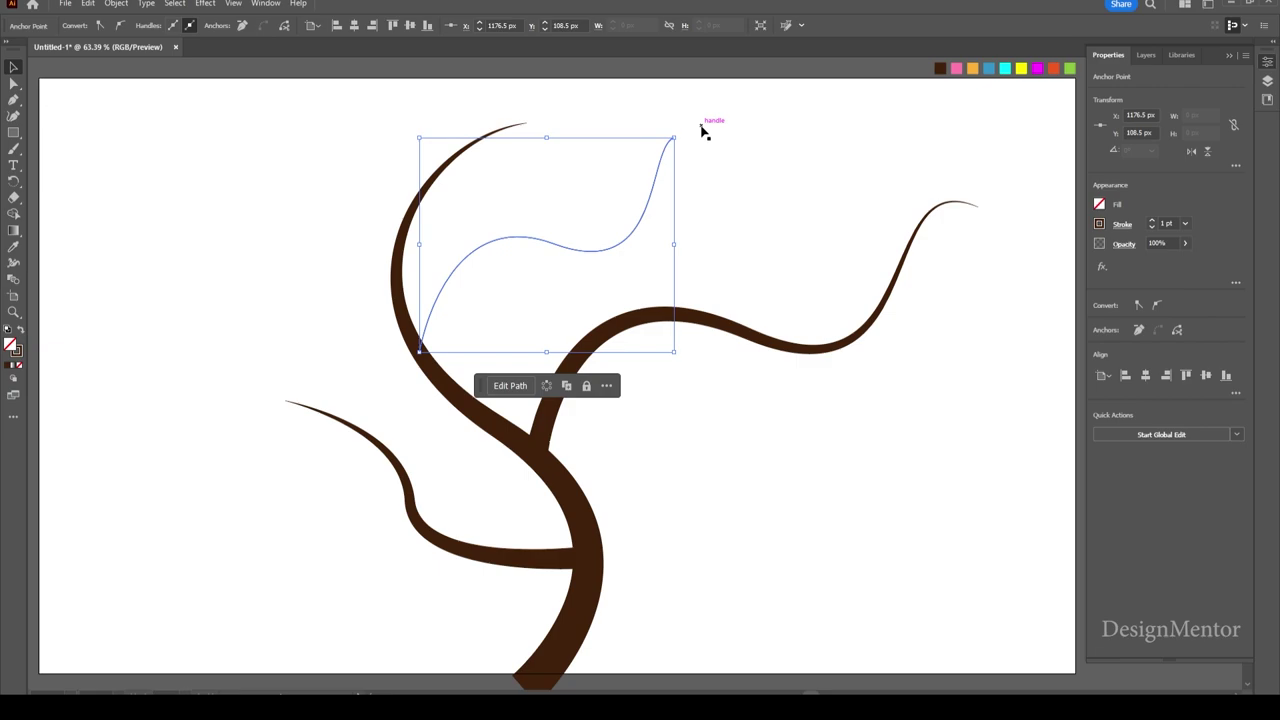
click(697, 171)
Set the wavy branch to 40 pt with a tapering width profile.
key(ctrl+z)
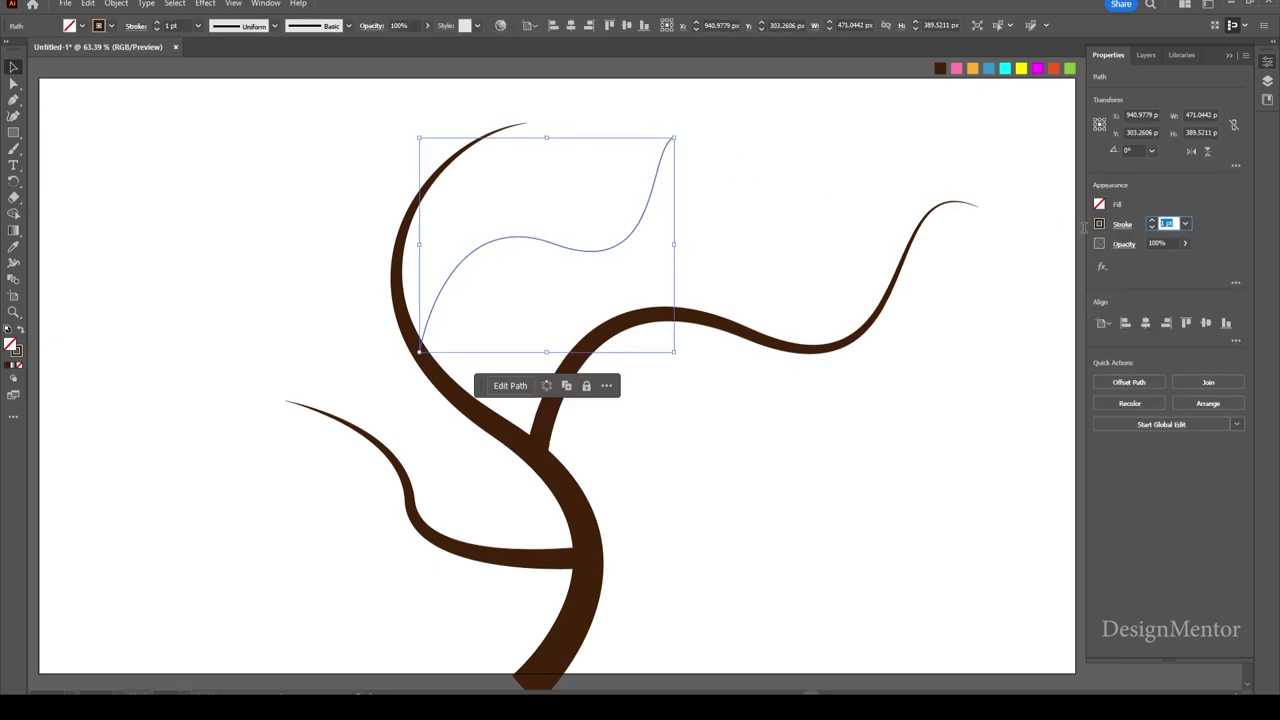
text(40)
key(Return)
click(689, 229)
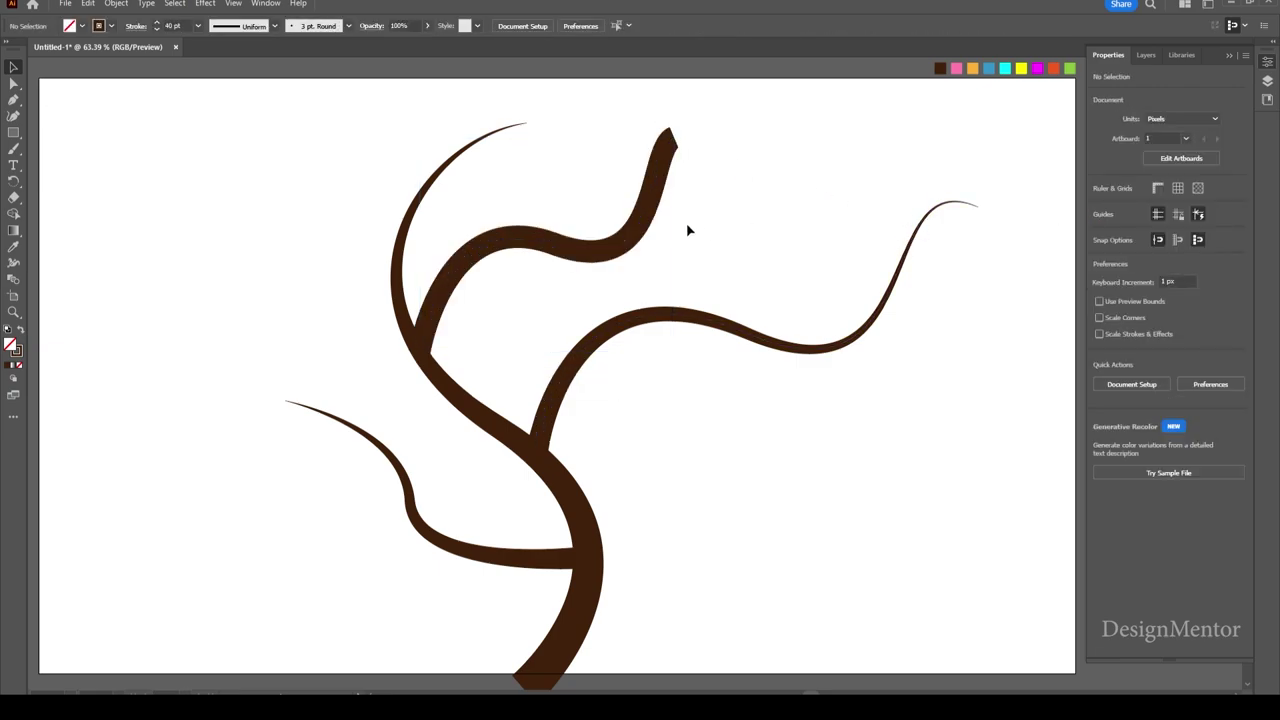
click(651, 206)
click(245, 26)
click(225, 131)
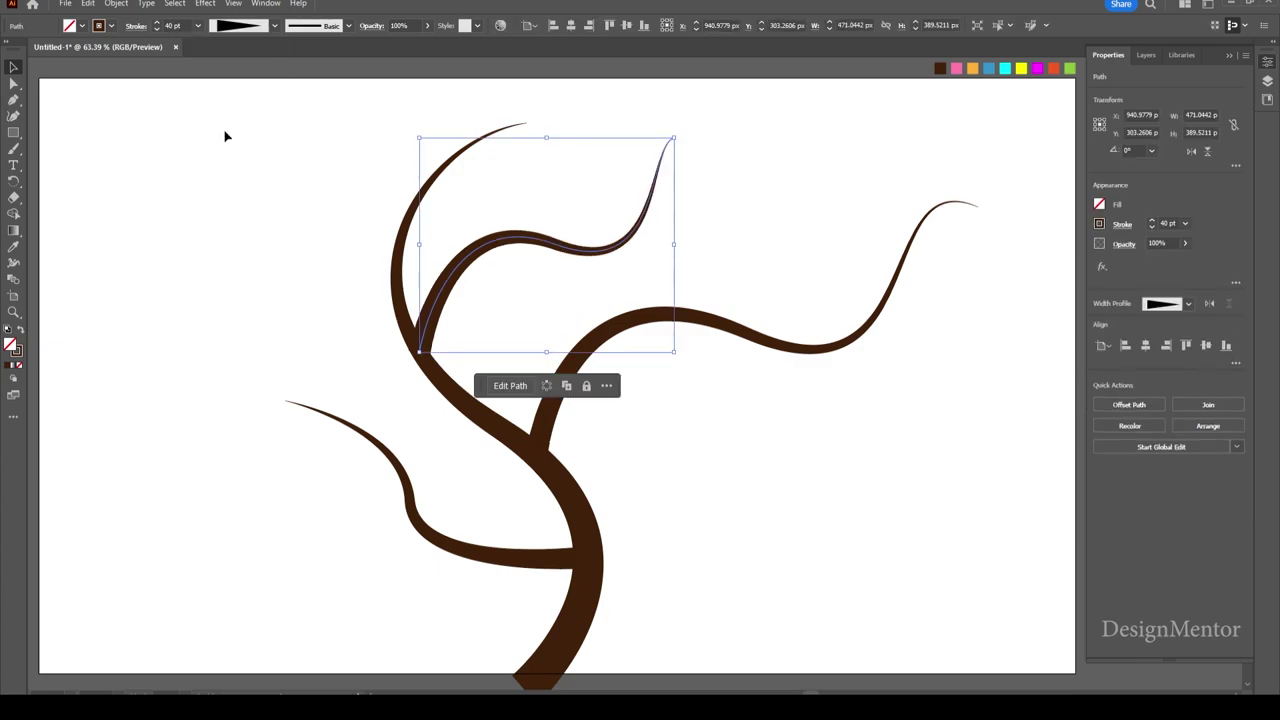
click(206, 234)
click(446, 285)
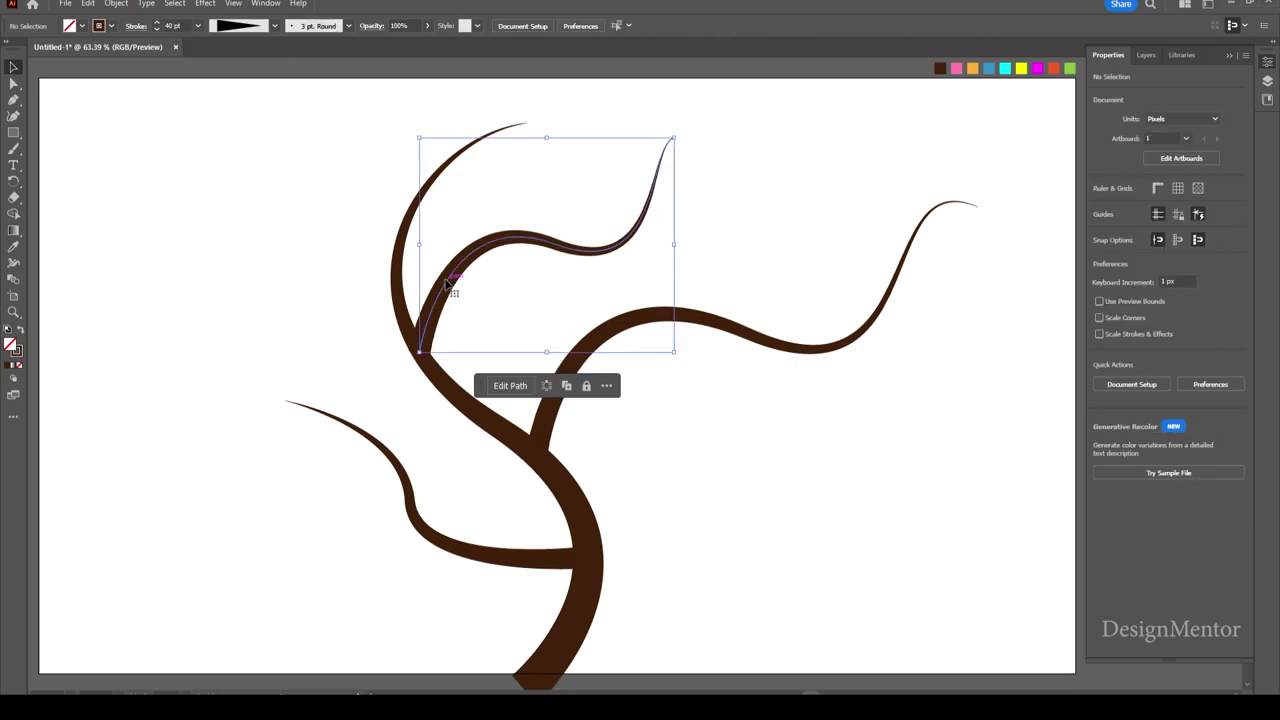
click(88, 4)
Copy the wavy branch, paste it in front, and move the copy to the lower right.
click(112, 68)
click(88, 4)
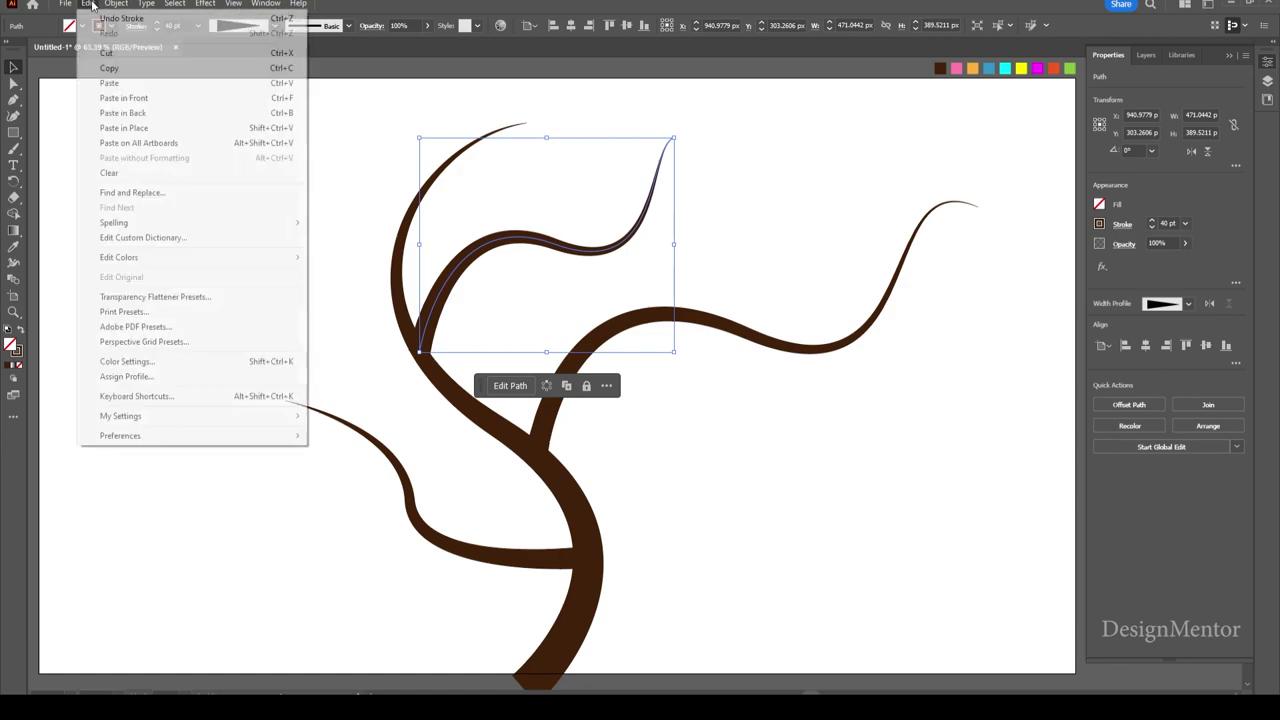
click(215, 98)
mouse_move(466, 268)
mouse_down()
mouse_move(632, 512)
mouse_move(630, 498)
mouse_up()
Make a vertically reflected copy, move it to the upper left, and set 30 pt stroke.
click(116, 4)
mouse_move(141, 18)
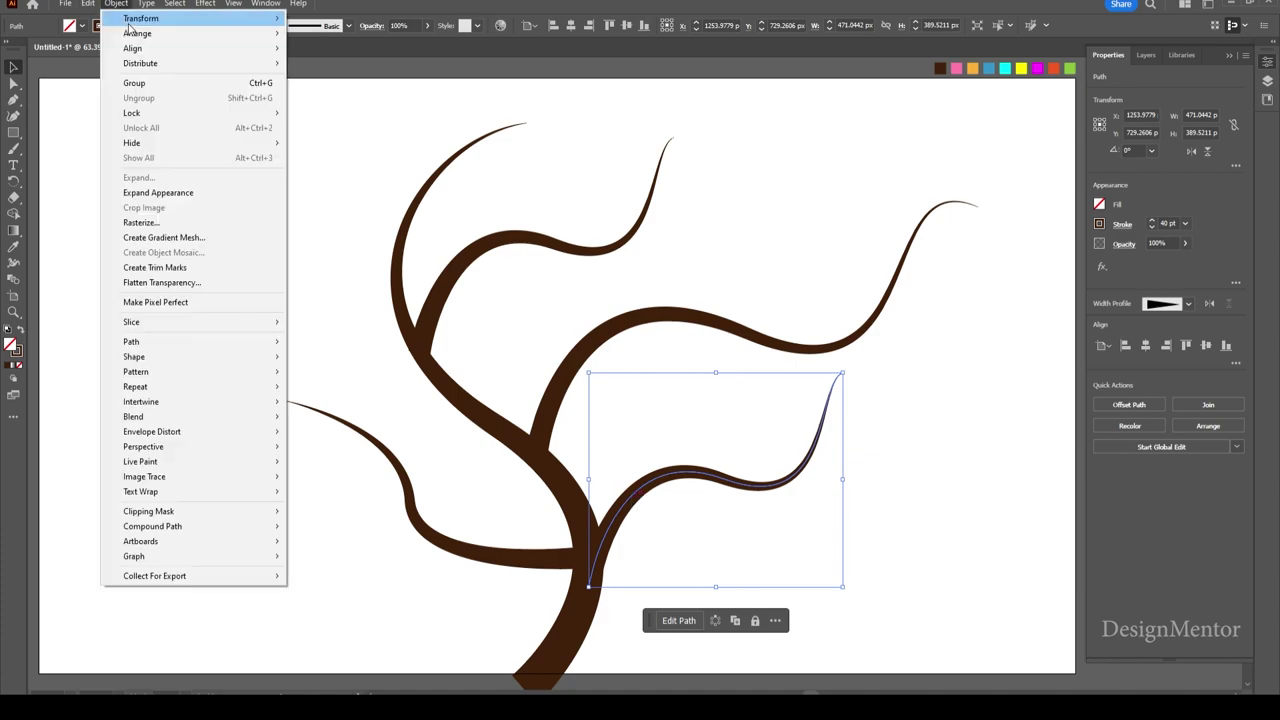
click(365, 72)
click(573, 445)
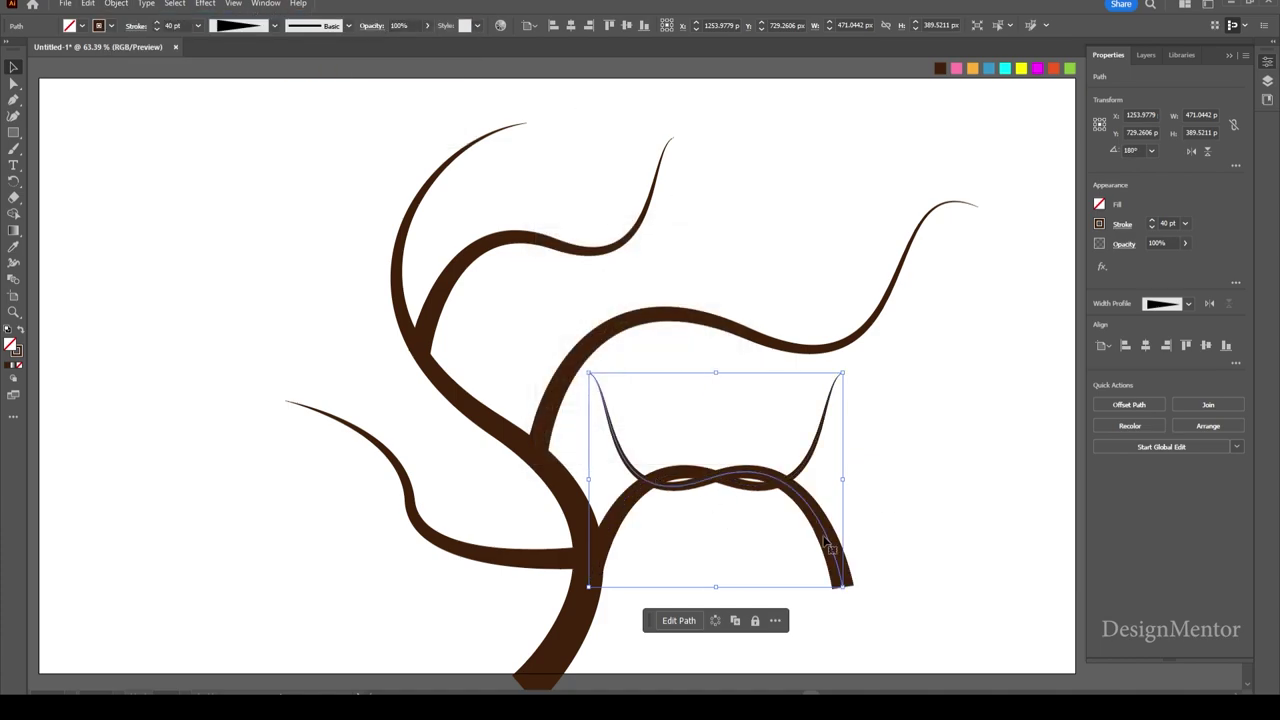
drag(590, 583, 422, 342)
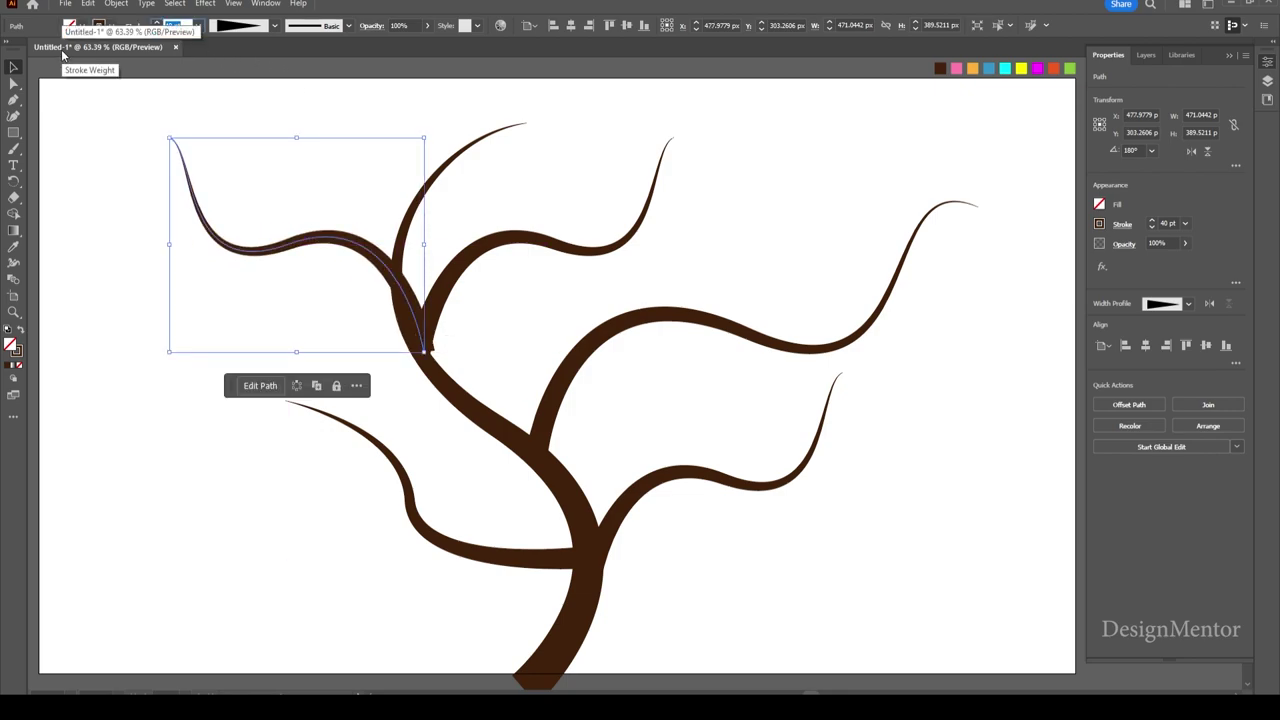
text(30)
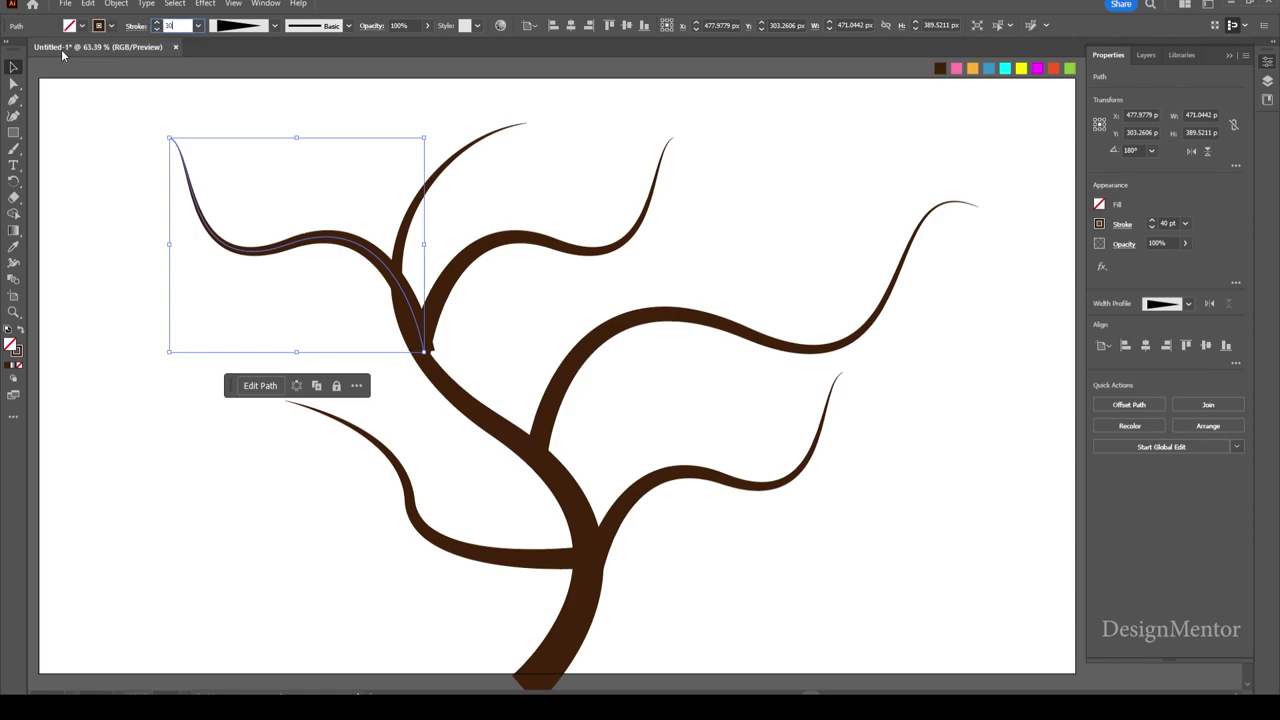
key(Return)
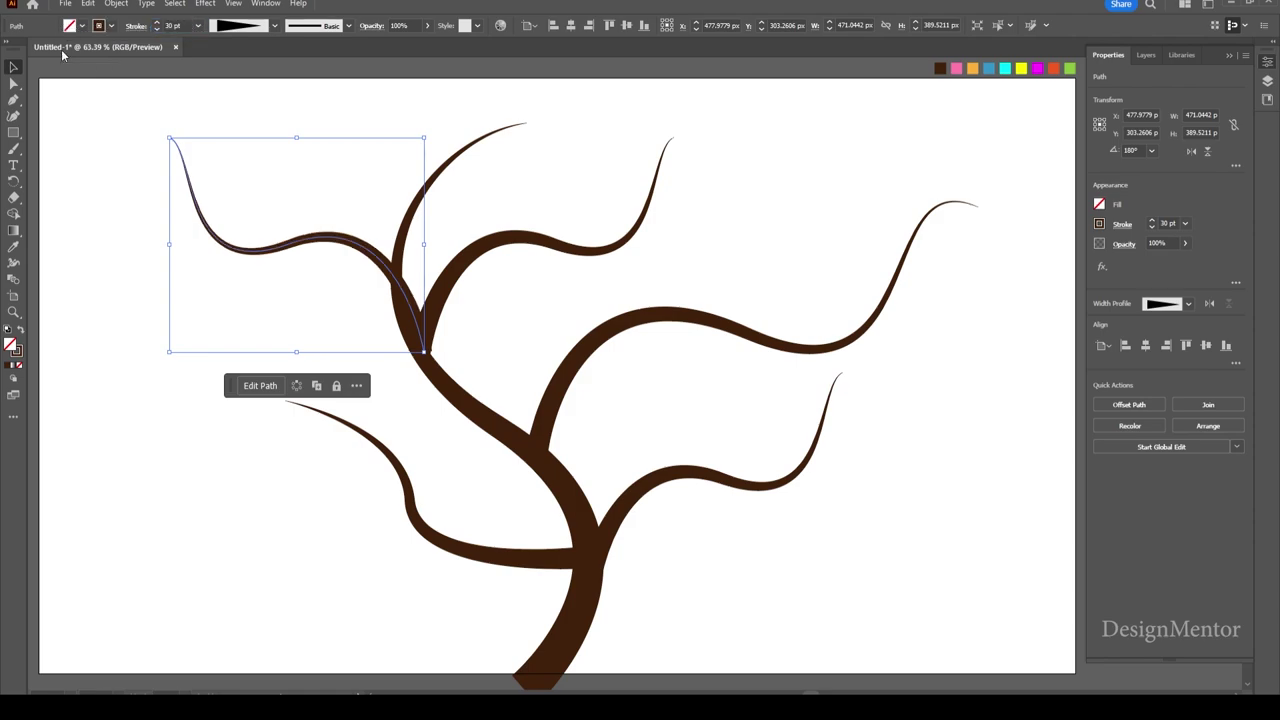
Fit the mirrored twig against the upper-left branch, reshape it, and duplicate it mid-tree.
click(118, 118)
drag(388, 276, 383, 271)
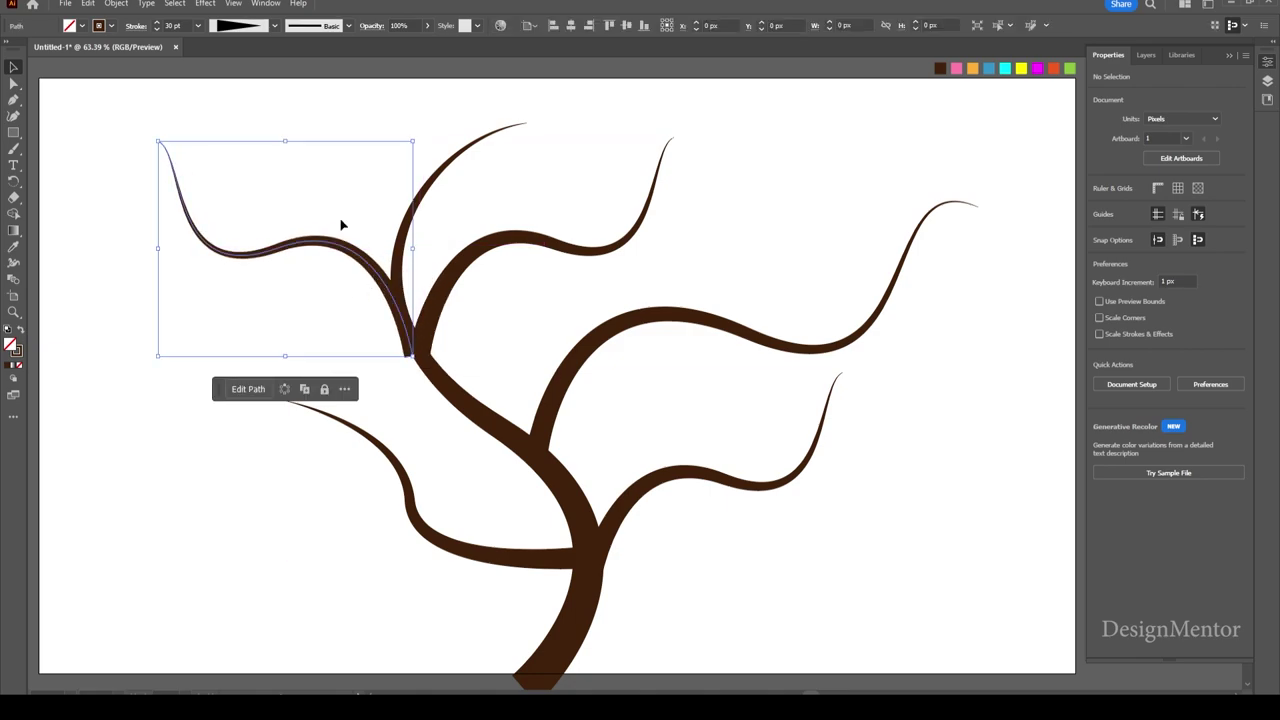
click(320, 103)
drag(397, 300, 391, 268)
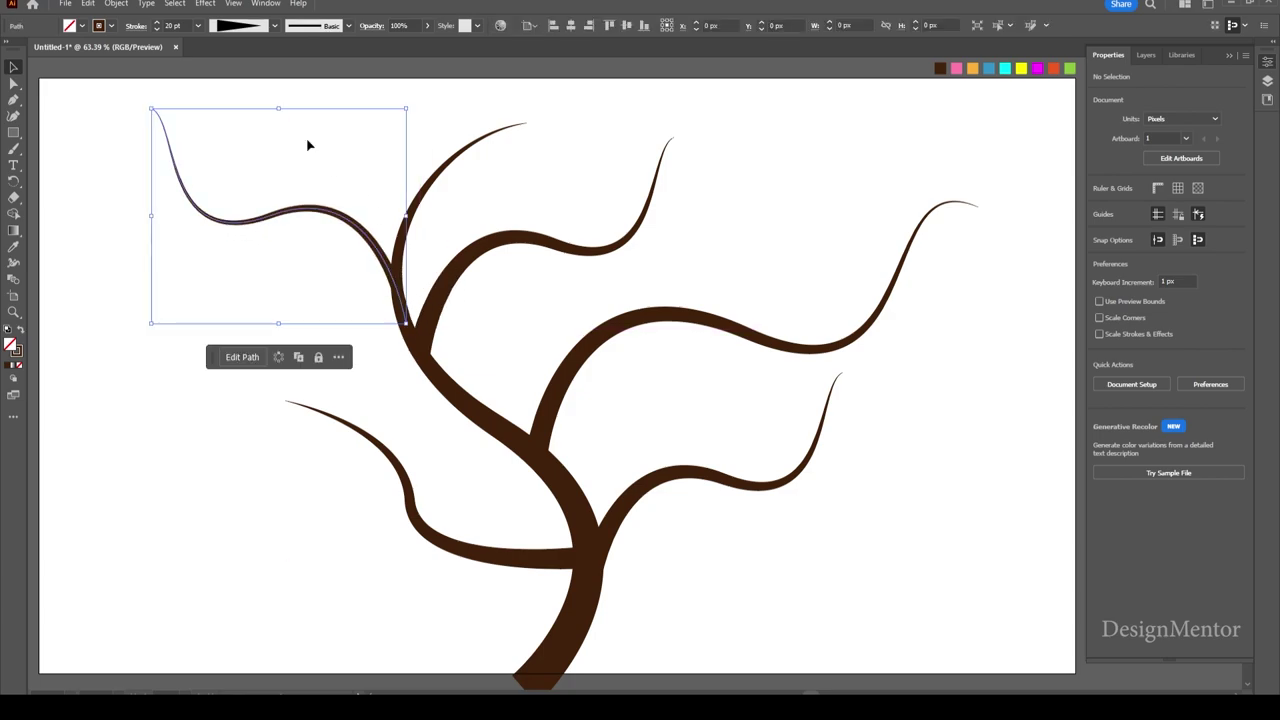
drag(152, 106, 181, 165)
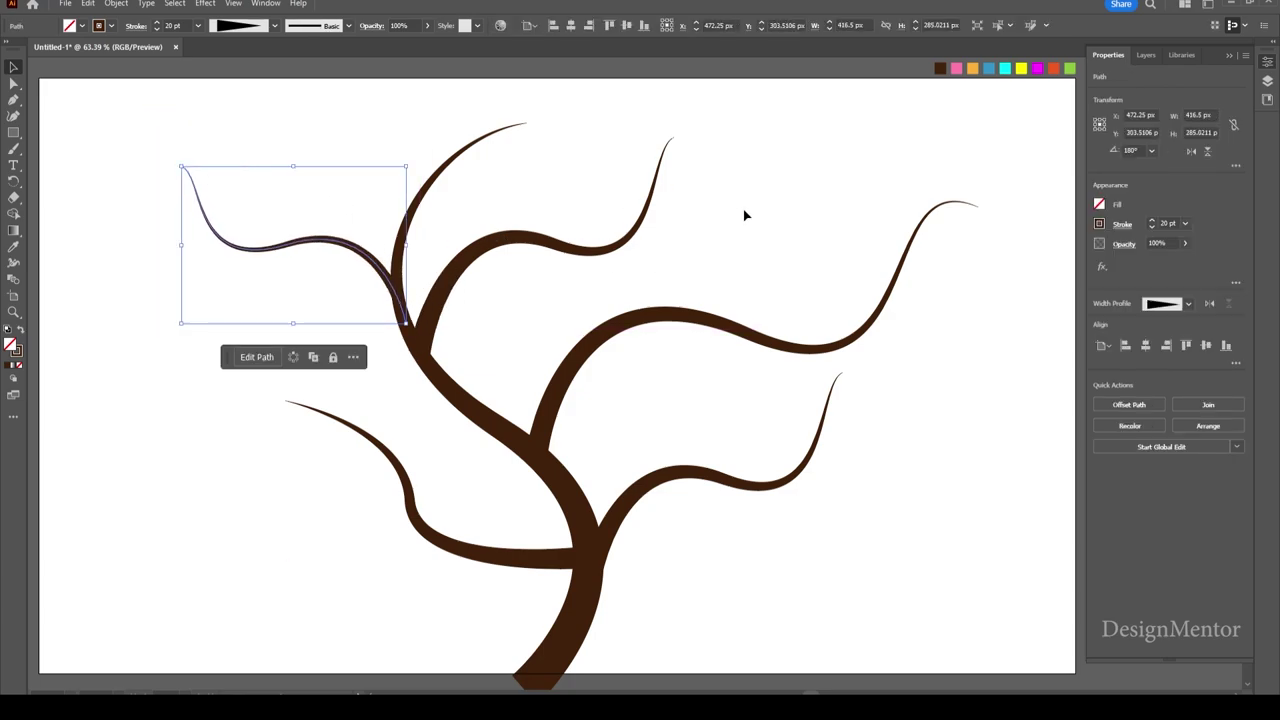
click(903, 489)
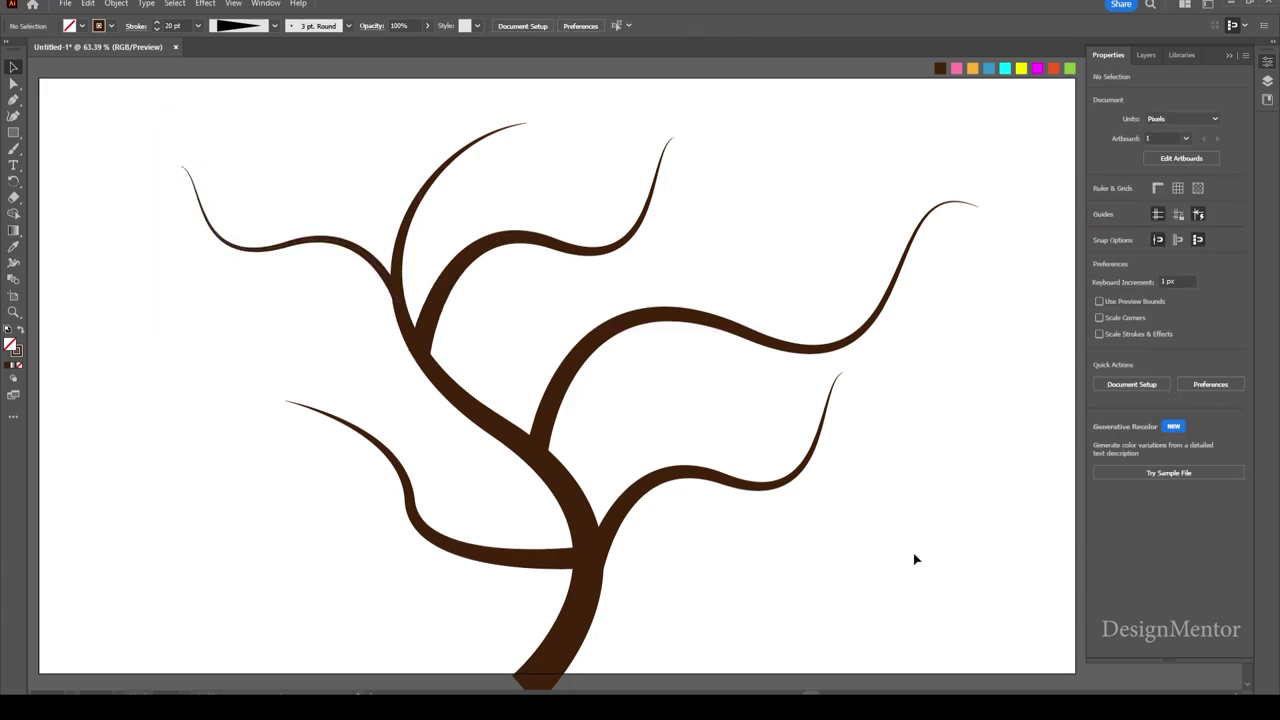
click(337, 249)
drag(337, 249, 685, 385)
Move the duplicate twig up-right and resize it narrower and taller.
drag(745, 415, 810, 310)
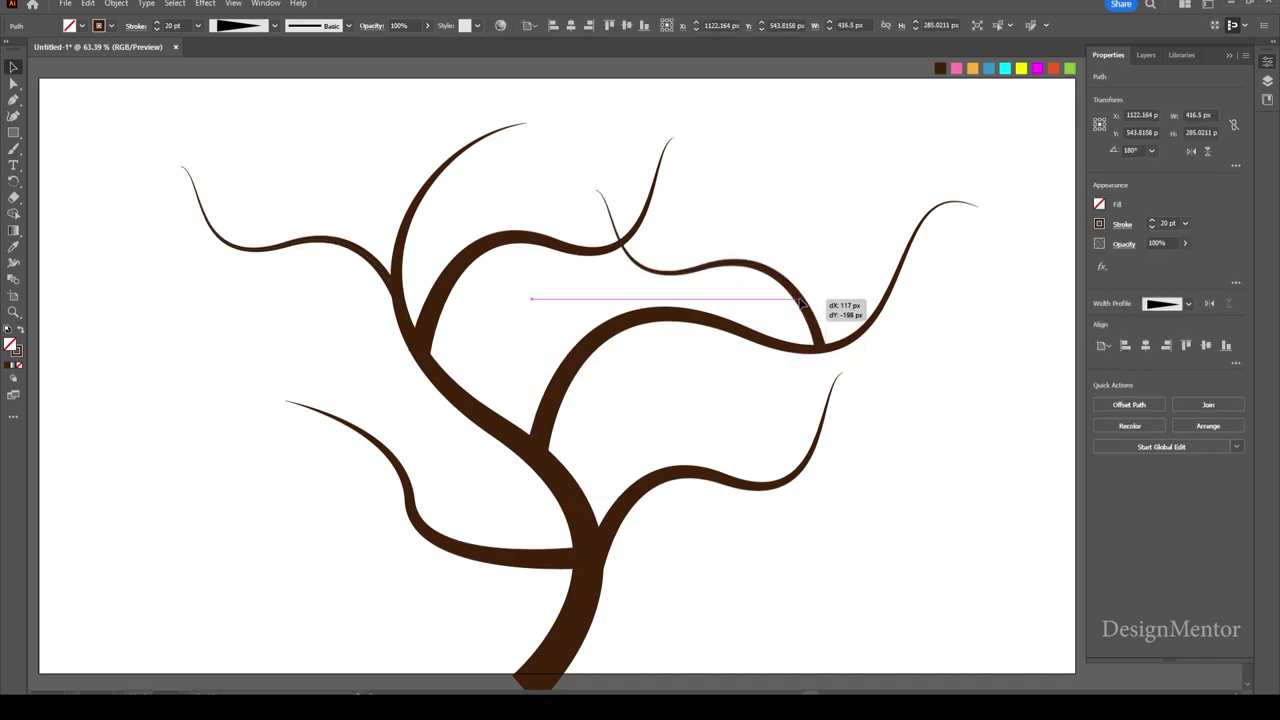
mouse_move(594, 194)
mouse_down()
mouse_move(660, 192)
mouse_move(680, 156)
mouse_up()
click(314, 271)
Copy the upper-left twig and place the copy at the lower left.
click(325, 243)
key(ctrl+c)
key(ctrl+v)
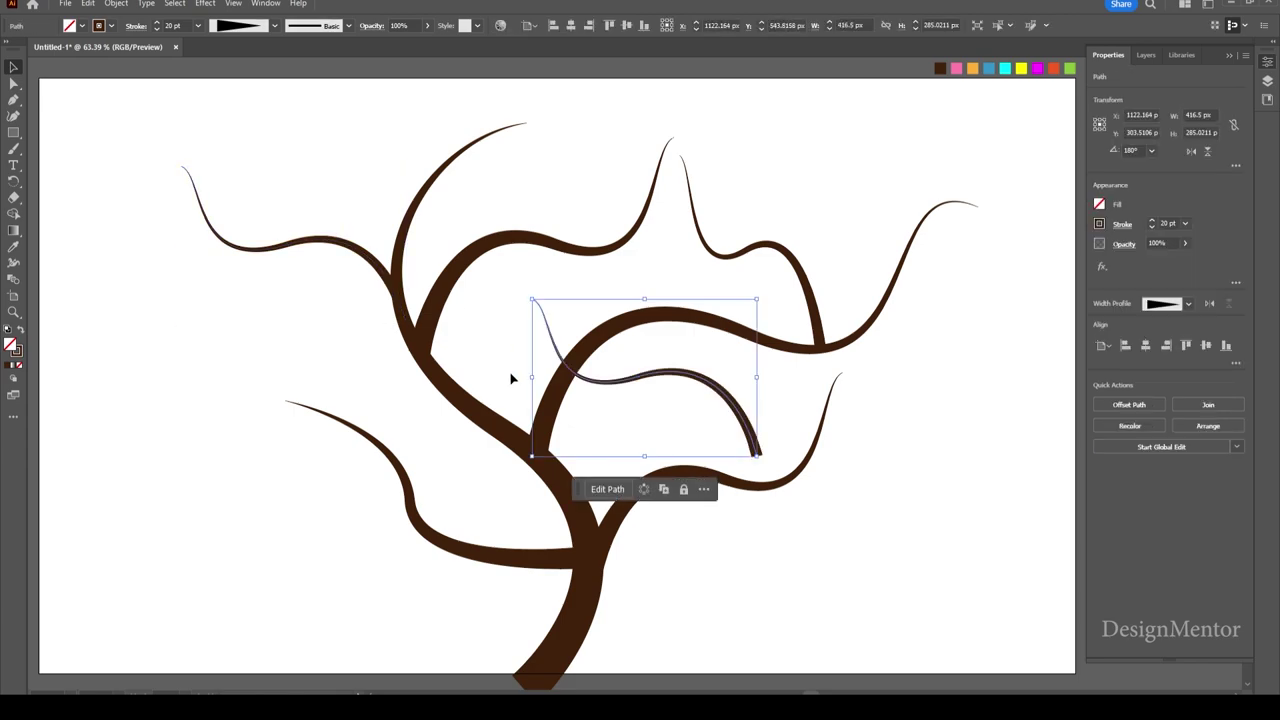
mouse_move(728, 384)
mouse_down()
mouse_move(402, 335)
mouse_move(251, 277)
mouse_move(200, 325)
mouse_up()
drag(418, 290, 373, 332)
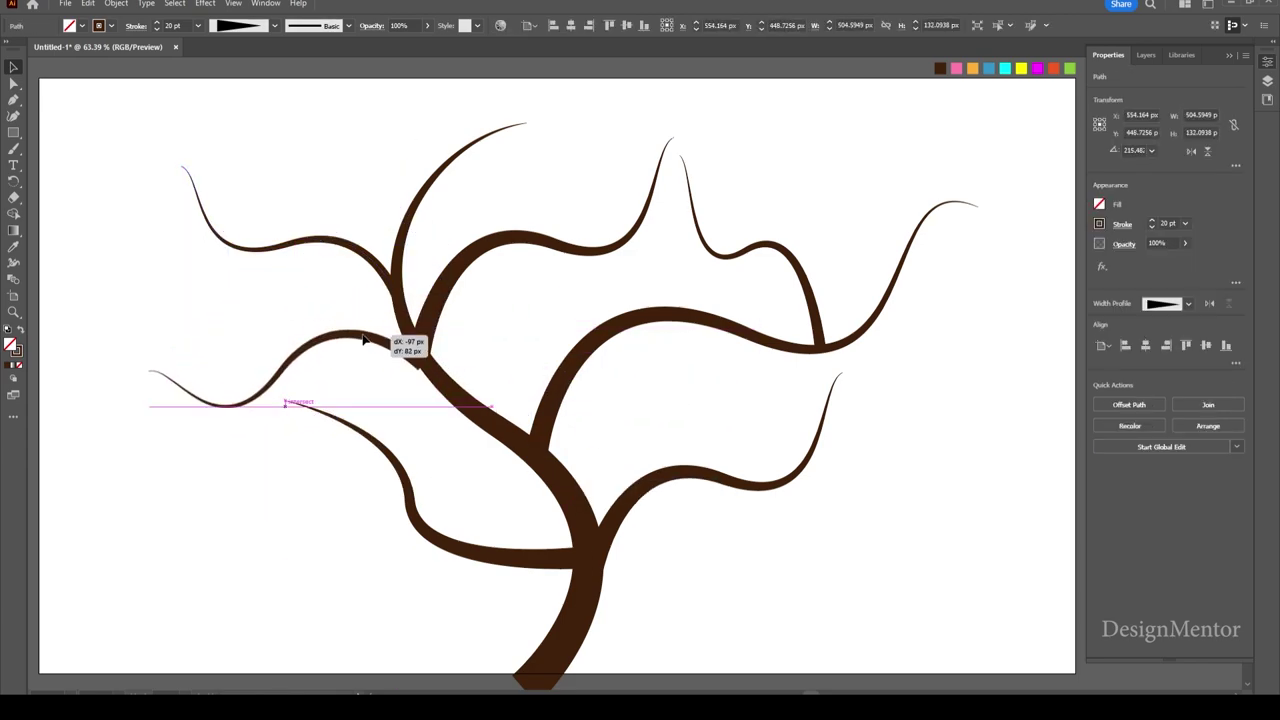
click(826, 583)
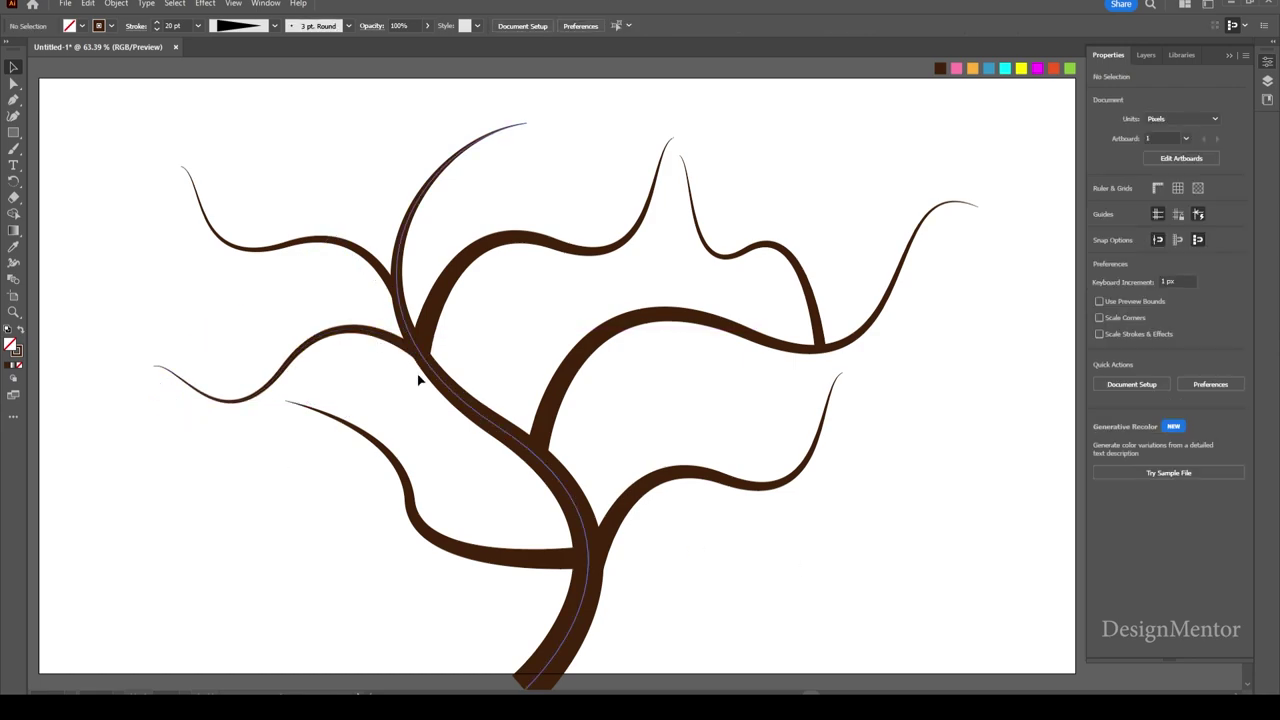
drag(381, 334, 386, 352)
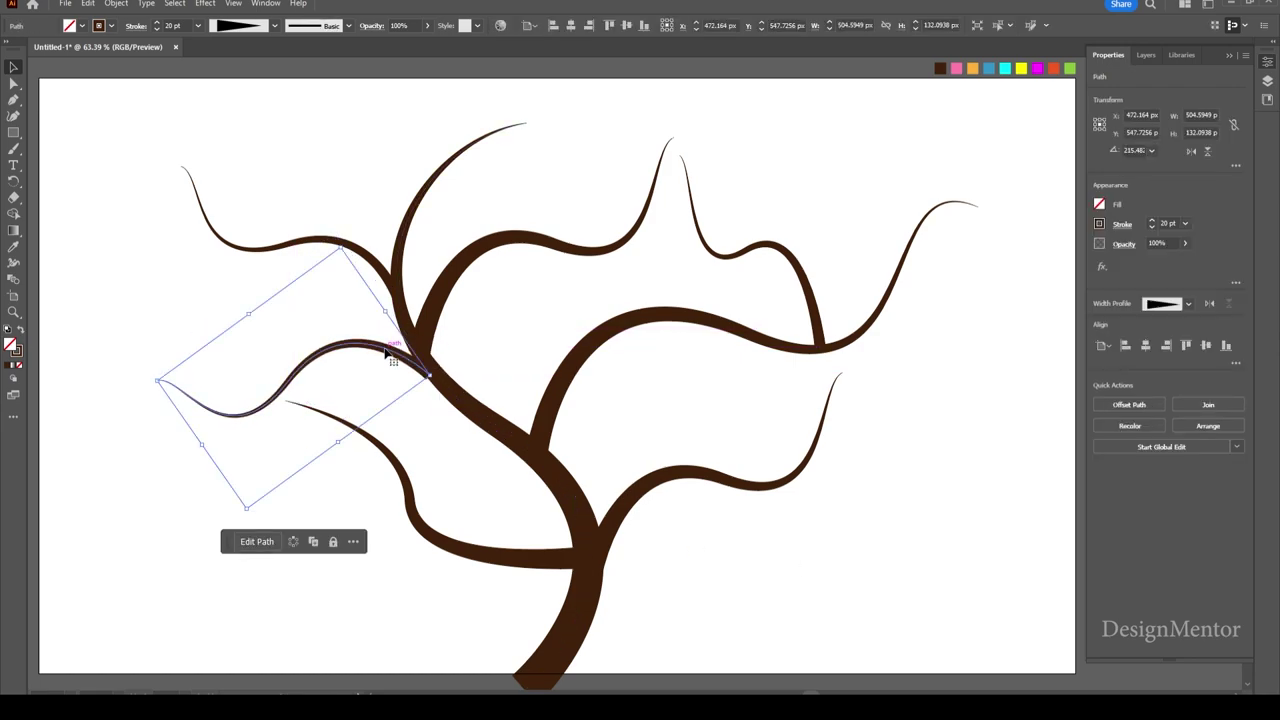
click(791, 560)
Paste a copy of the thin twig and reflect it vertically.
click(332, 362)
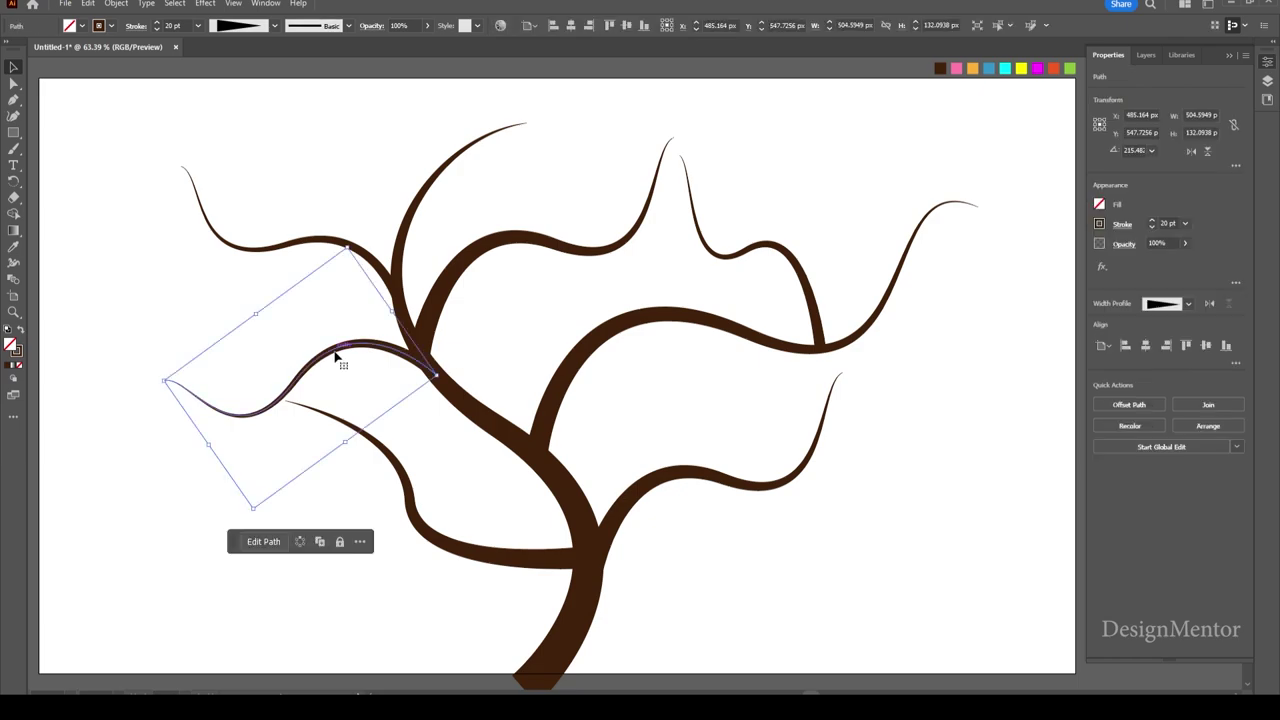
key(ctrl+c)
key(ctrl+v)
mouse_move(141, 18)
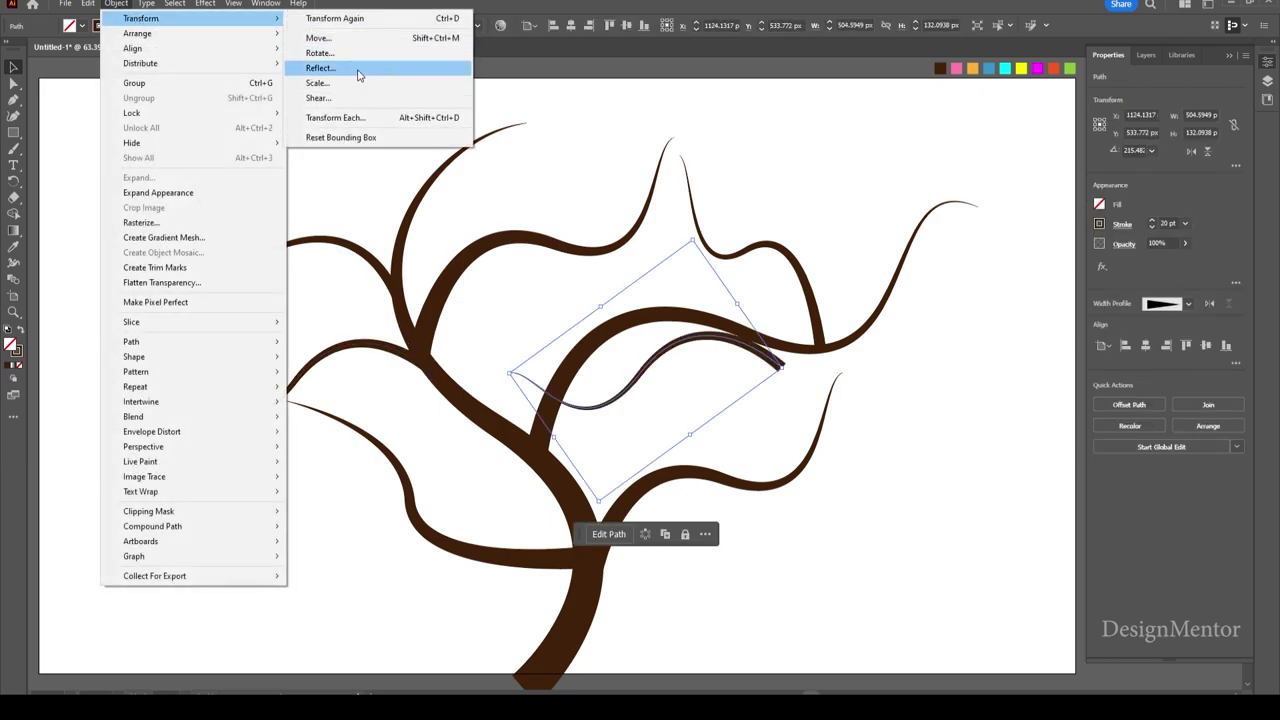
click(310, 63)
click(633, 441)
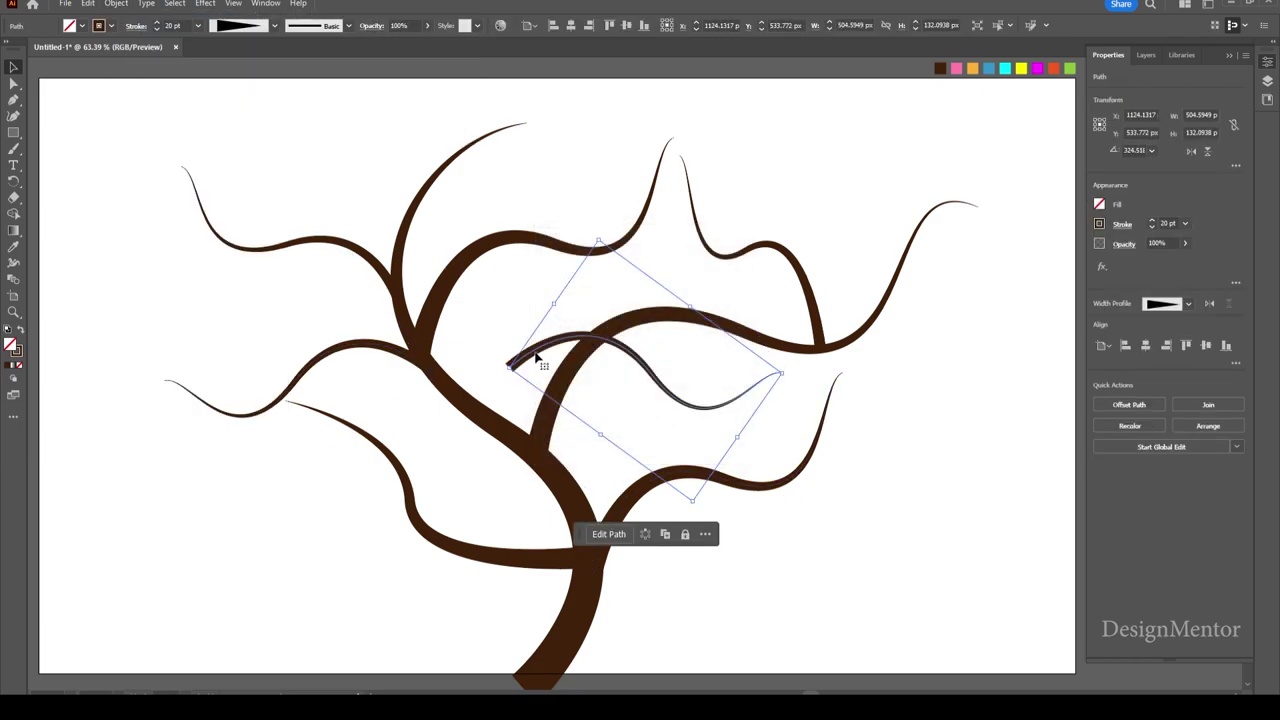
Rotate the mirrored twig onto the lower-right branch and move a copy onto the upper branch.
mouse_move(535, 357)
mouse_down()
mouse_move(618, 563)
mouse_move(698, 460)
mouse_up()
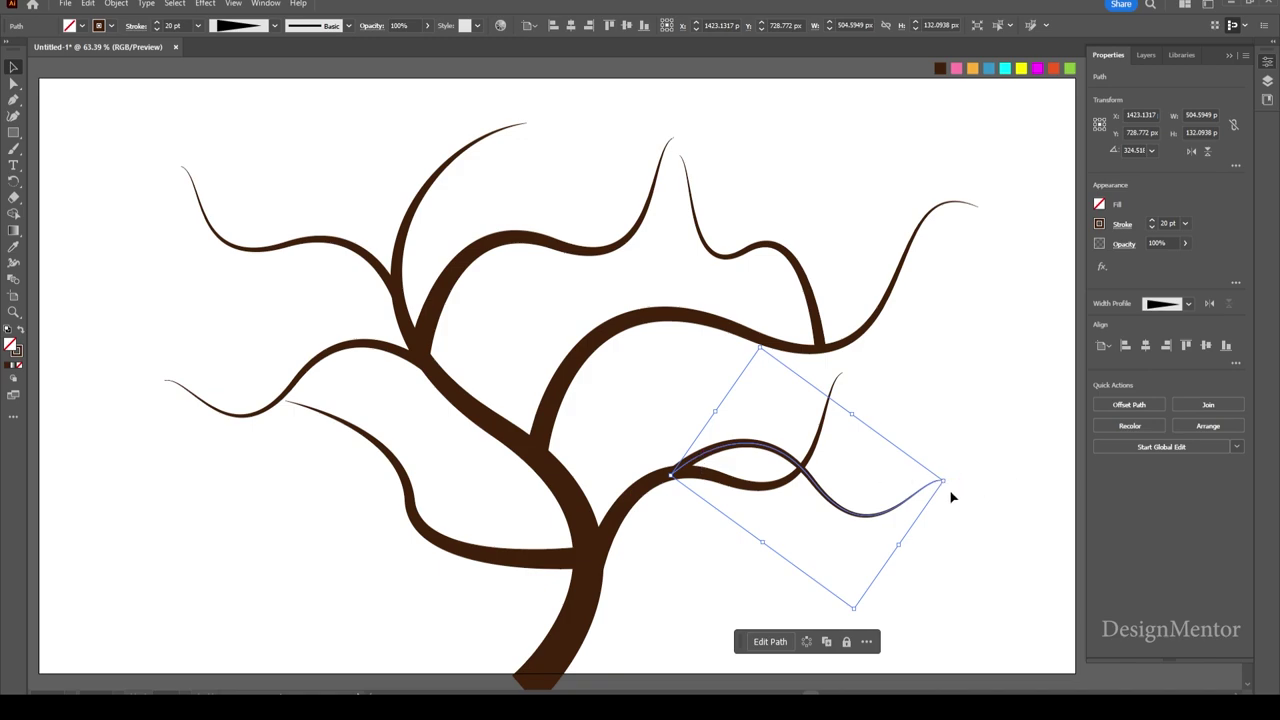
key(e)
mouse_move(951, 482)
mouse_down()
mouse_move(737, 523)
mouse_move(706, 473)
mouse_up()
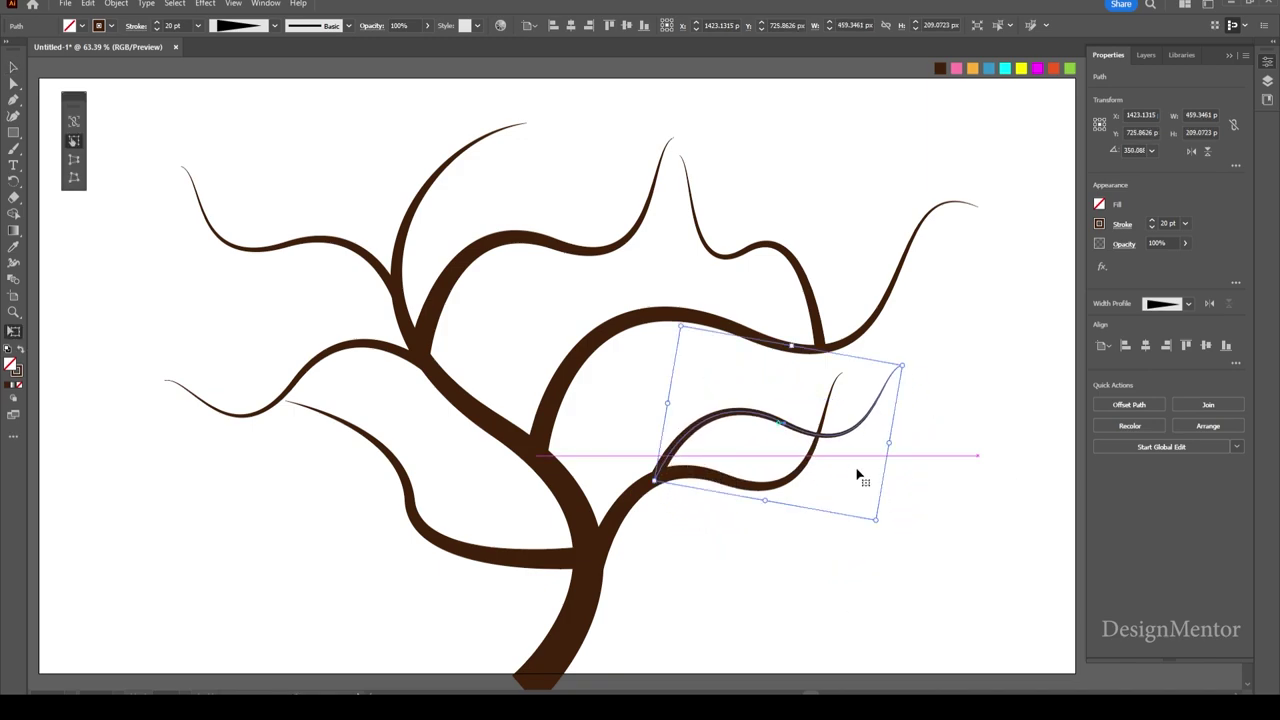
key(v)
click(967, 539)
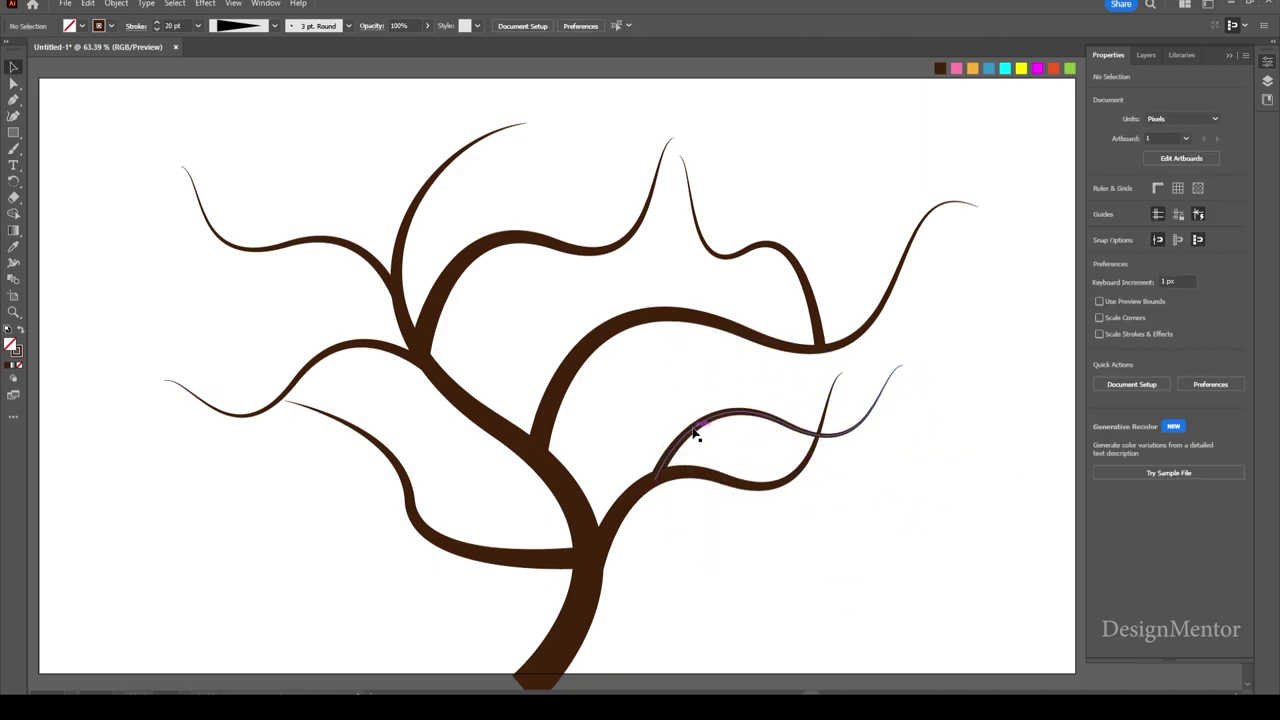
drag(697, 436, 590, 330)
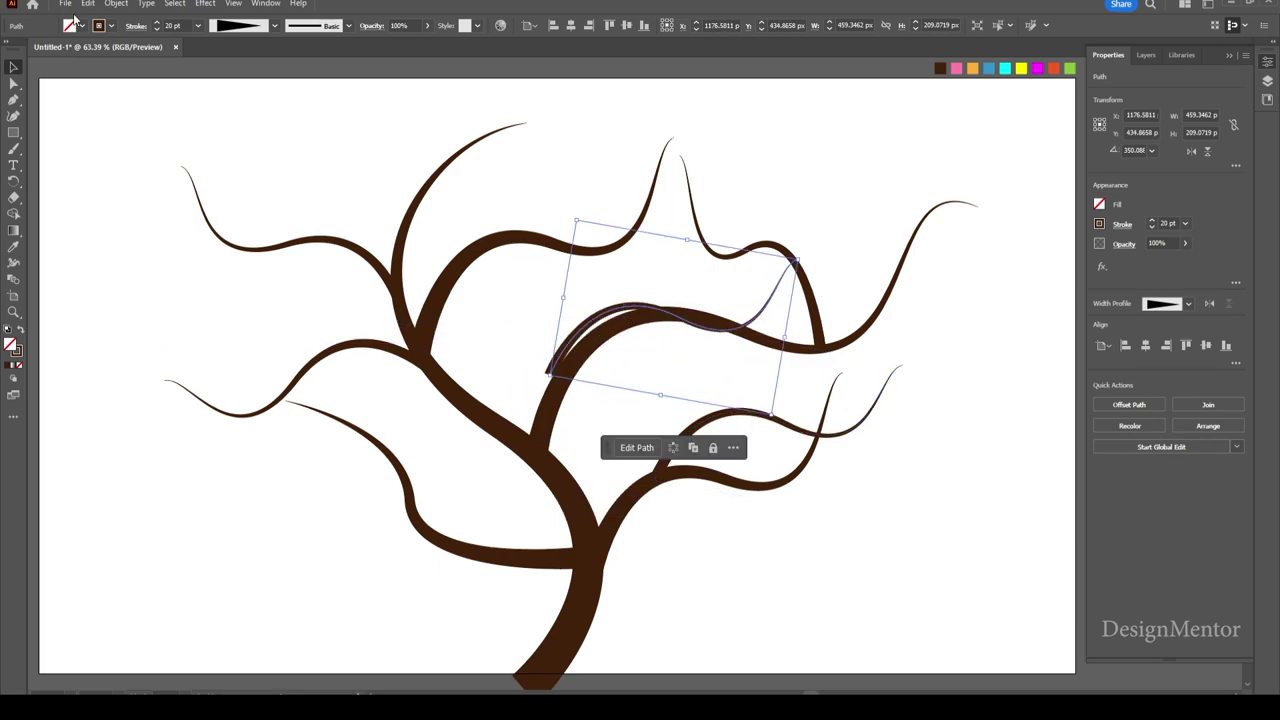
Reflect a twig copy, then place, rotate, and reshape it atop the upper-left branch.
click(116, 3)
click(345, 65)
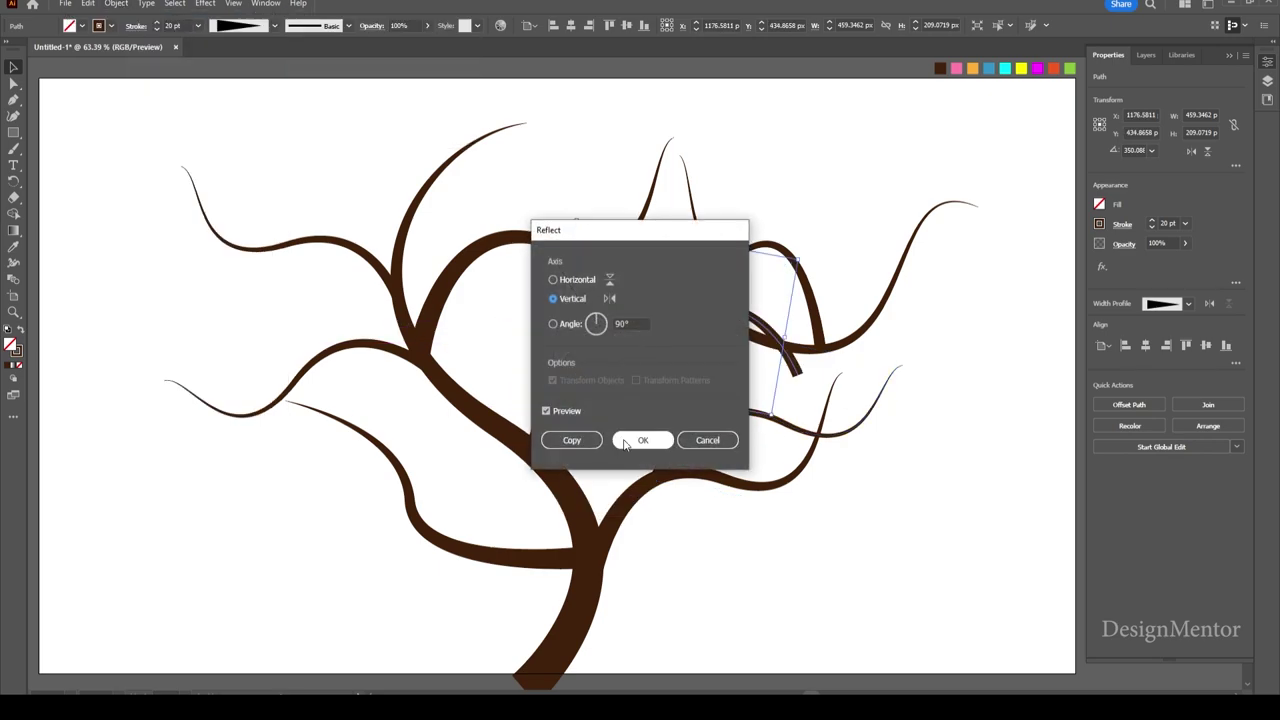
click(640, 440)
mouse_move(757, 318)
mouse_down()
mouse_move(380, 148)
mouse_move(400, 165)
mouse_up()
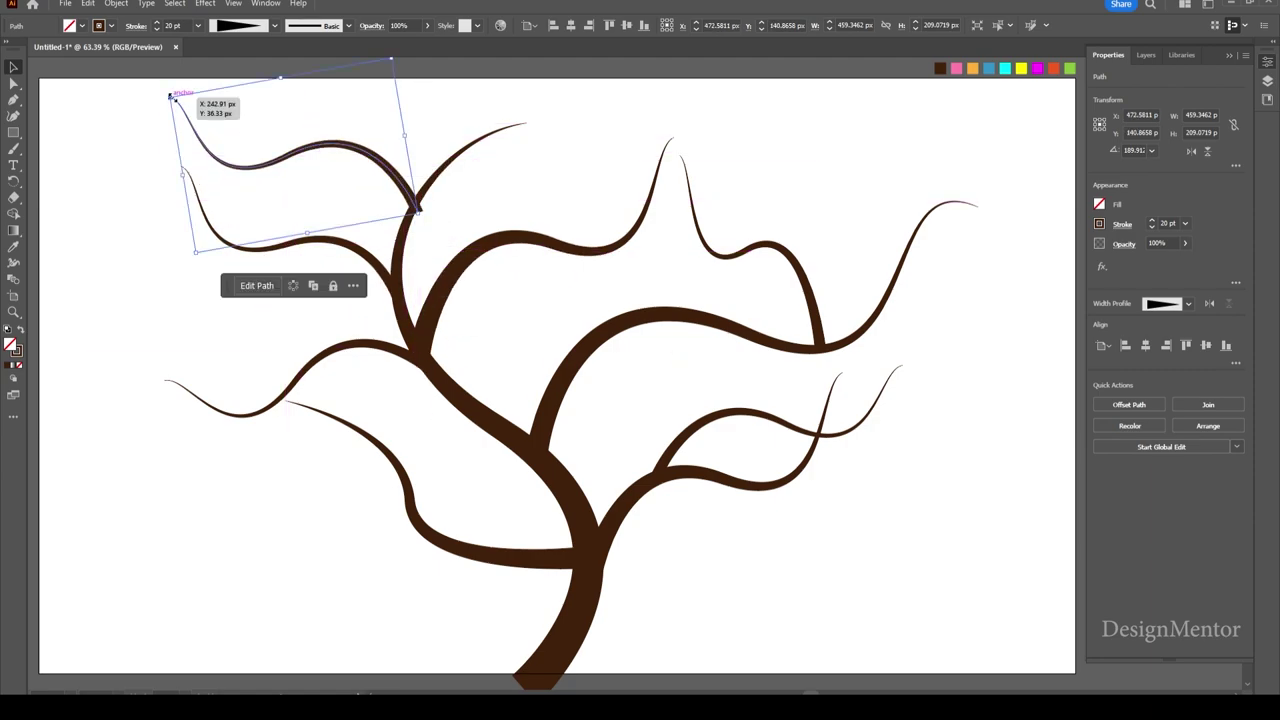
drag(172, 90, 222, 118)
drag(393, 178, 384, 186)
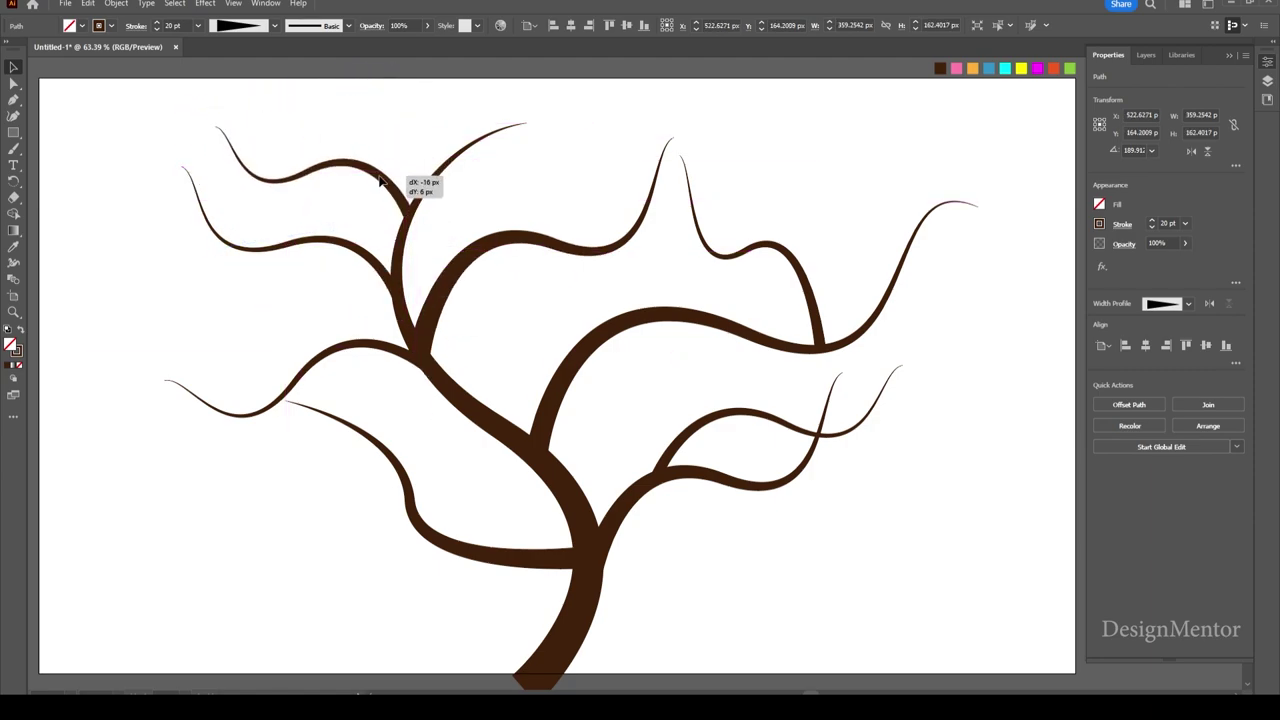
click(918, 619)
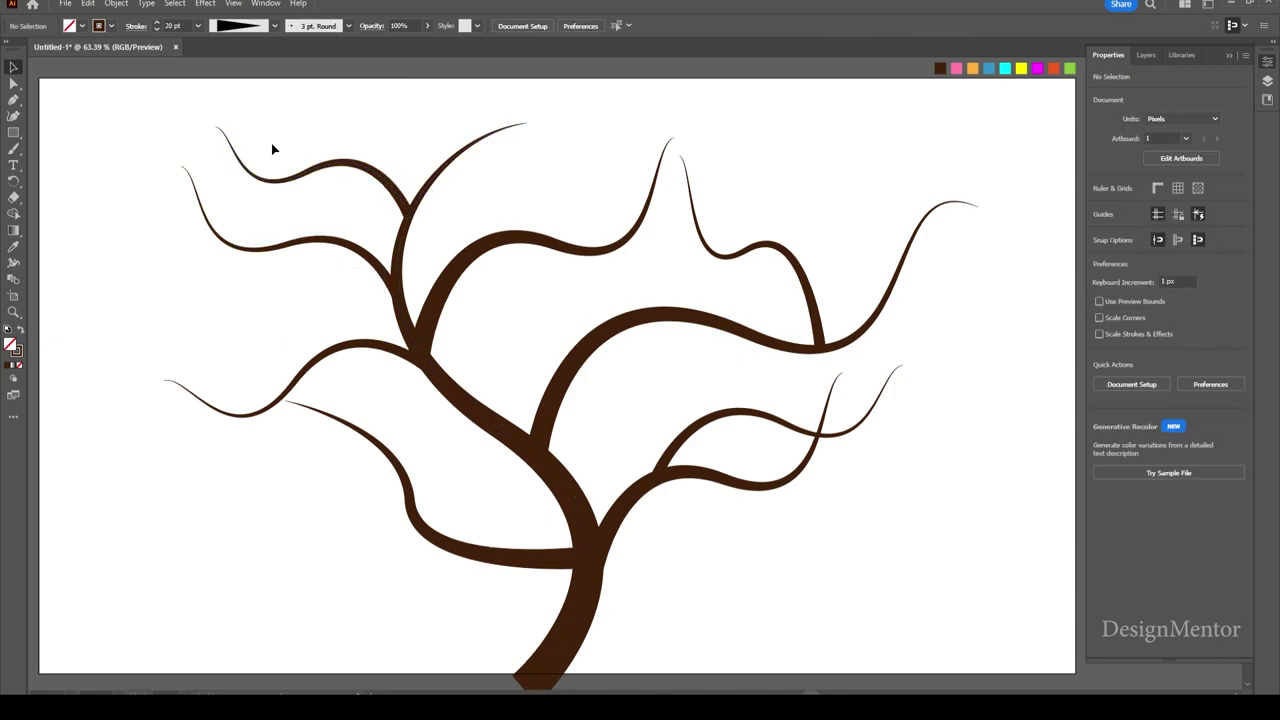
click(320, 170)
drag(213, 124, 260, 105)
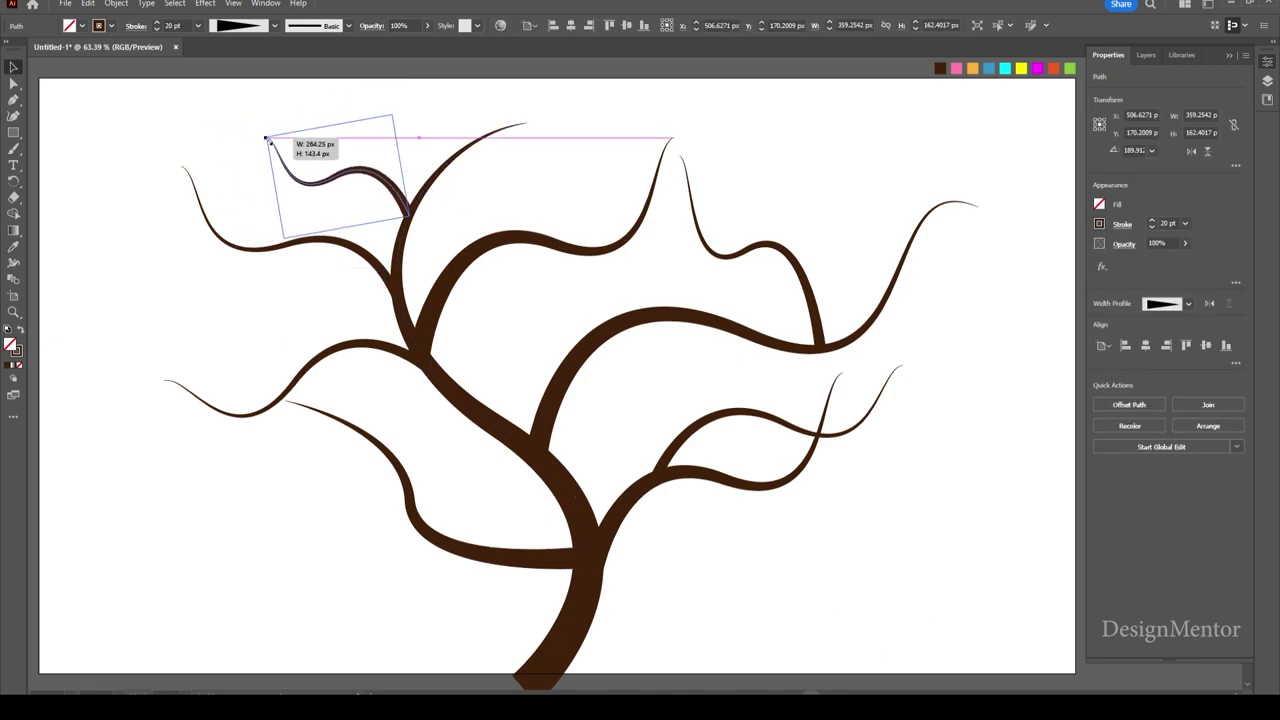
Paste and reflect another twig copy, placing it at the top of the tree.
key(ctrl+c)
key(ctrl+v)
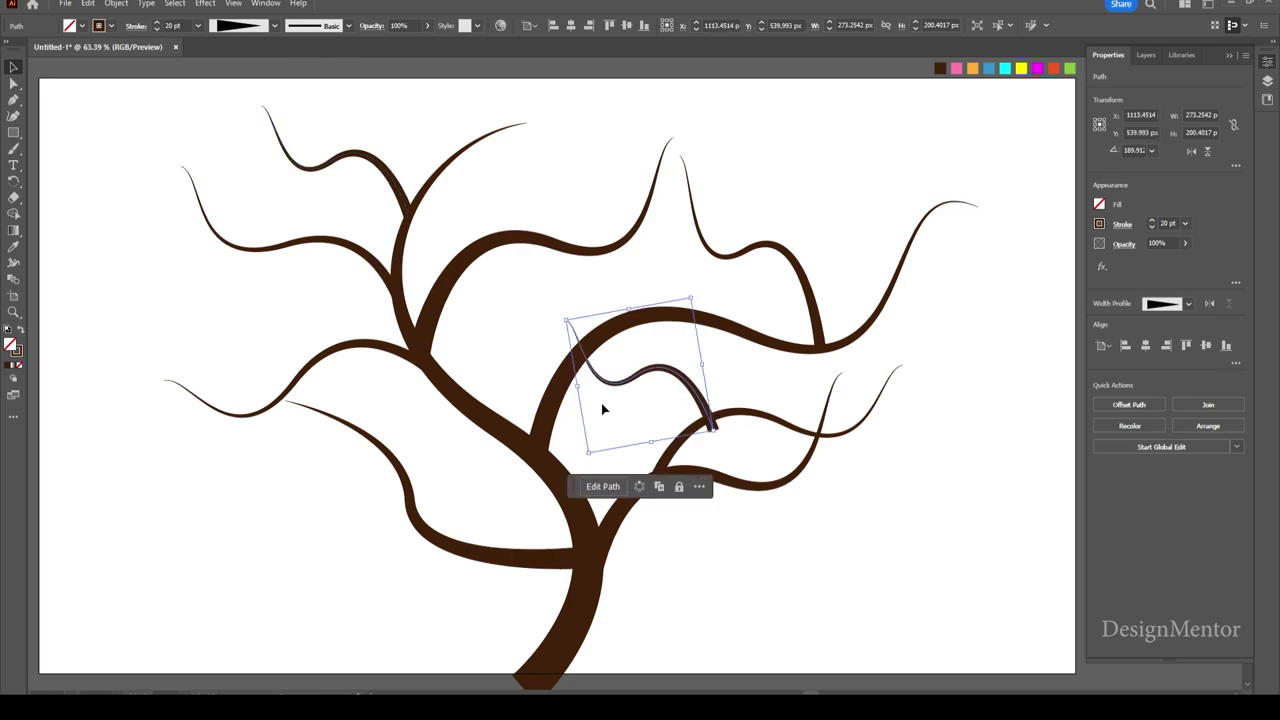
click(116, 3)
click(340, 81)
key(Return)
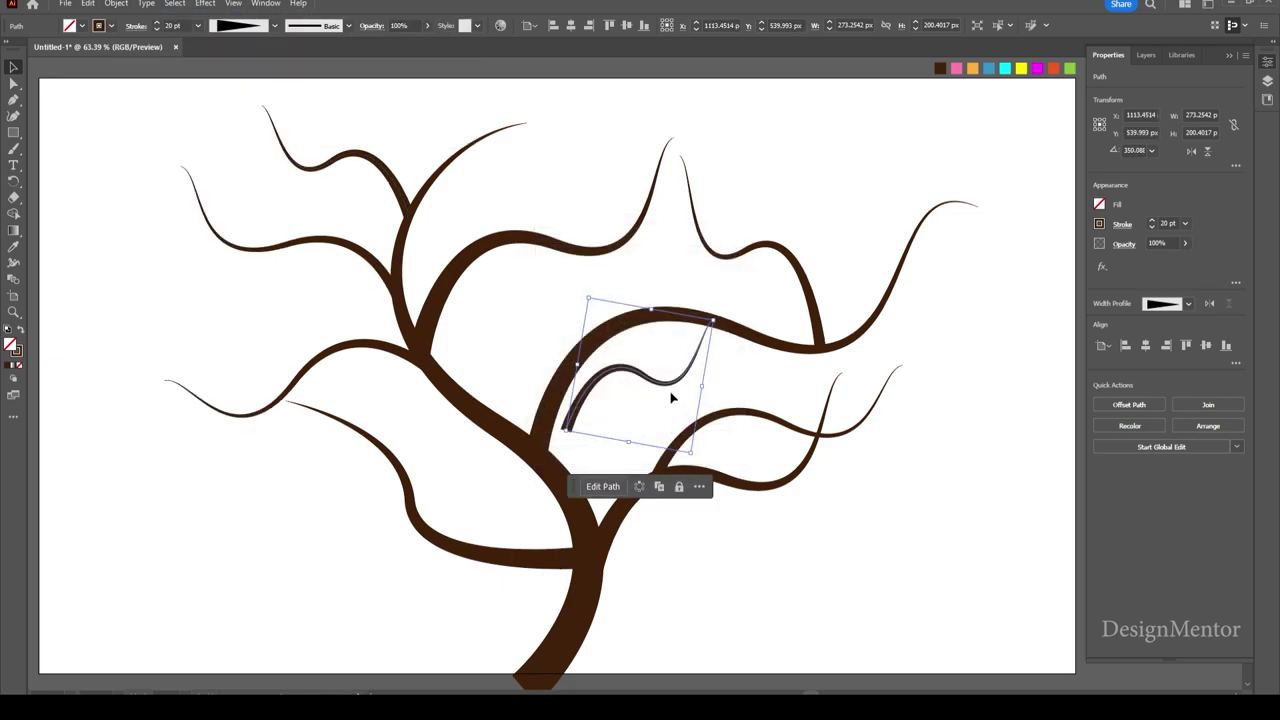
drag(671, 394, 593, 214)
Set a pink fill with no stroke and select the Ellipse tool.
click(855, 513)
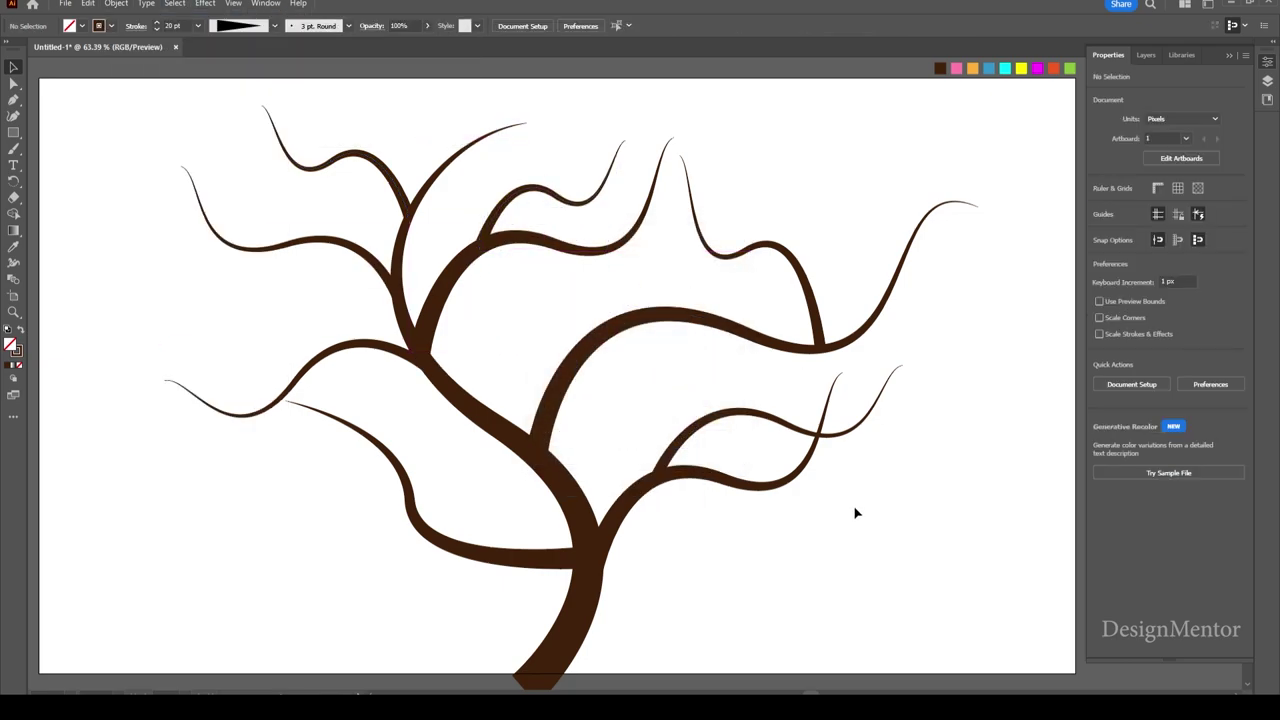
click(956, 68)
click(17, 365)
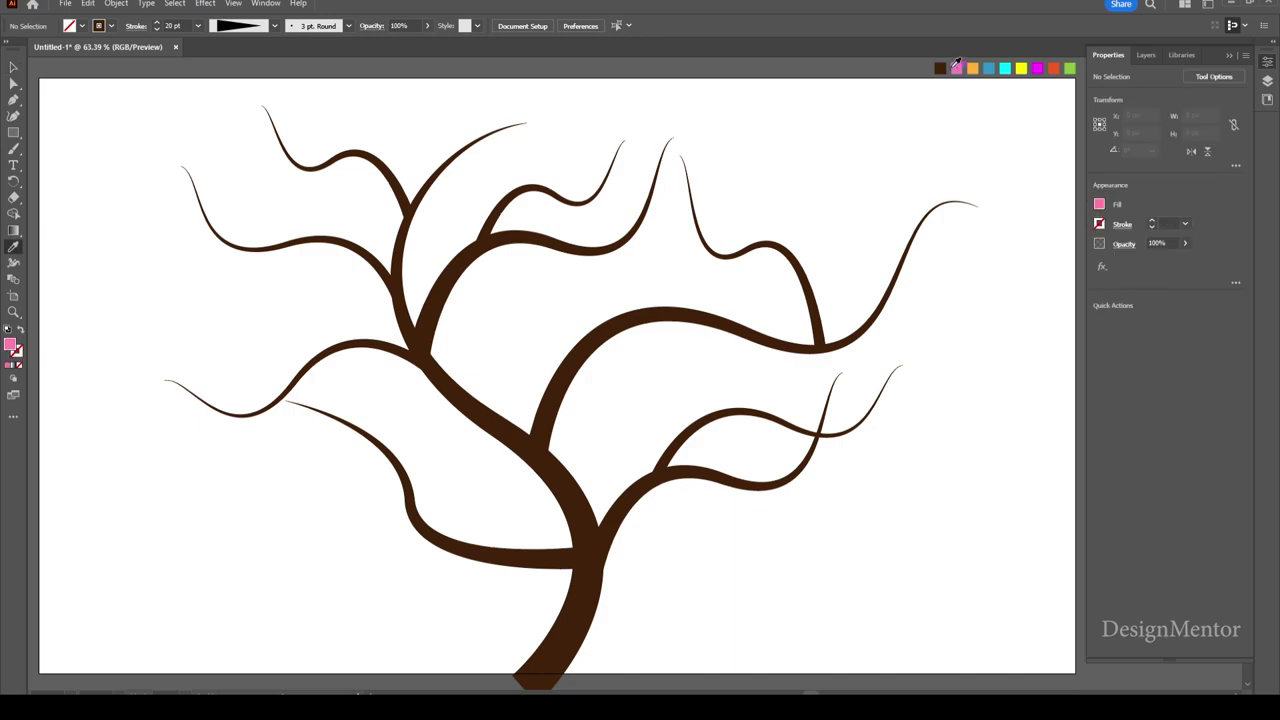
click(13, 133)
drag(13, 133, 42, 147)
click(56, 152)
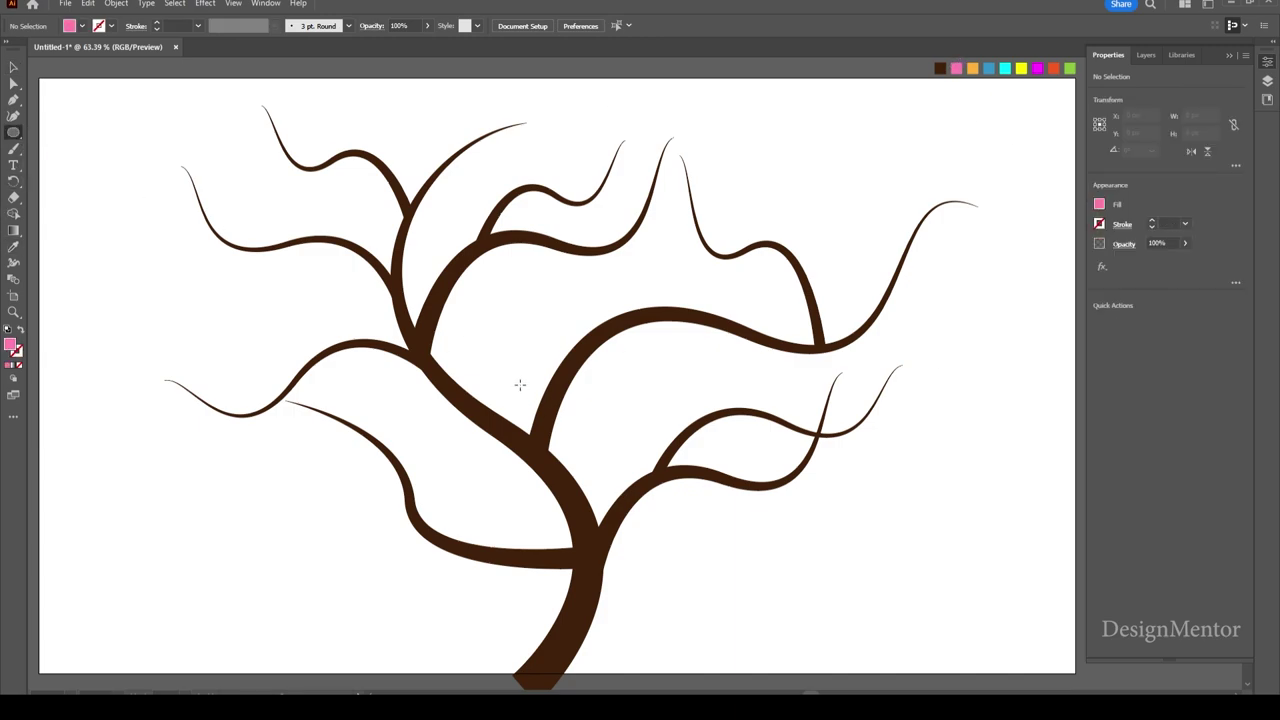
Create a 300 × 300 px circle and move it over the tree's upper-left fork.
click(502, 356)
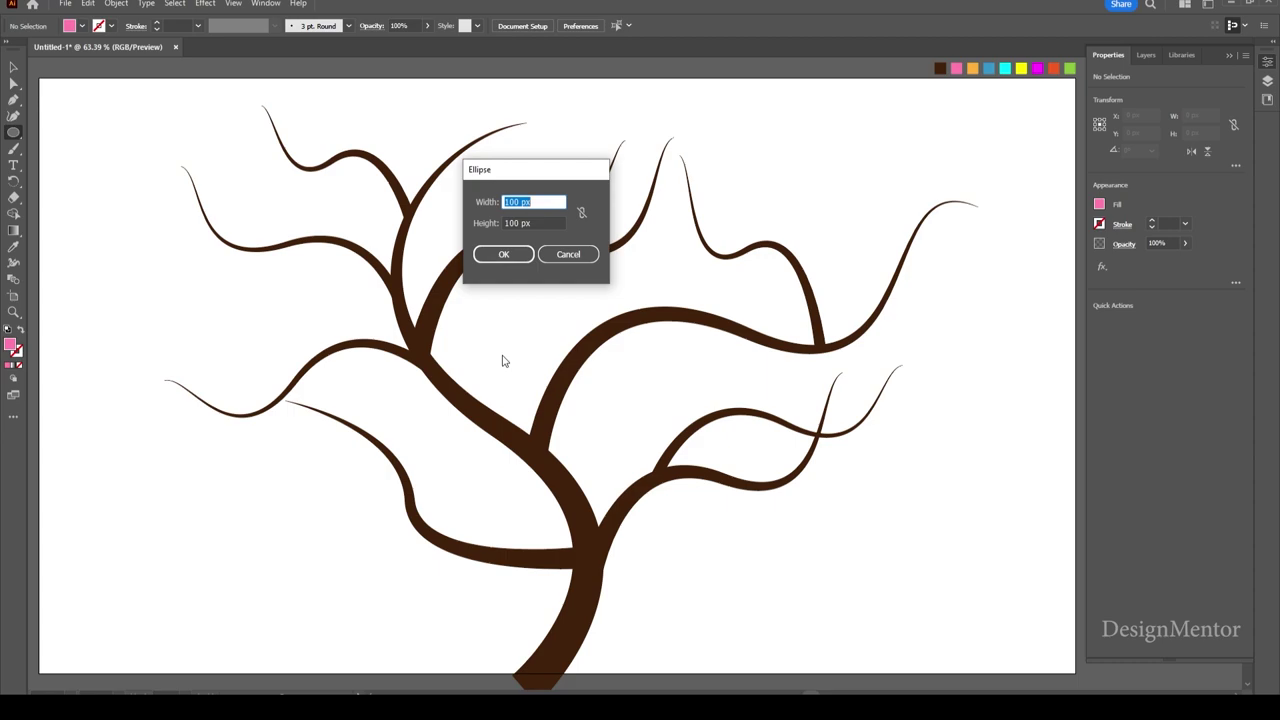
text(300)
key(Tab)
text(300)
key(Return)
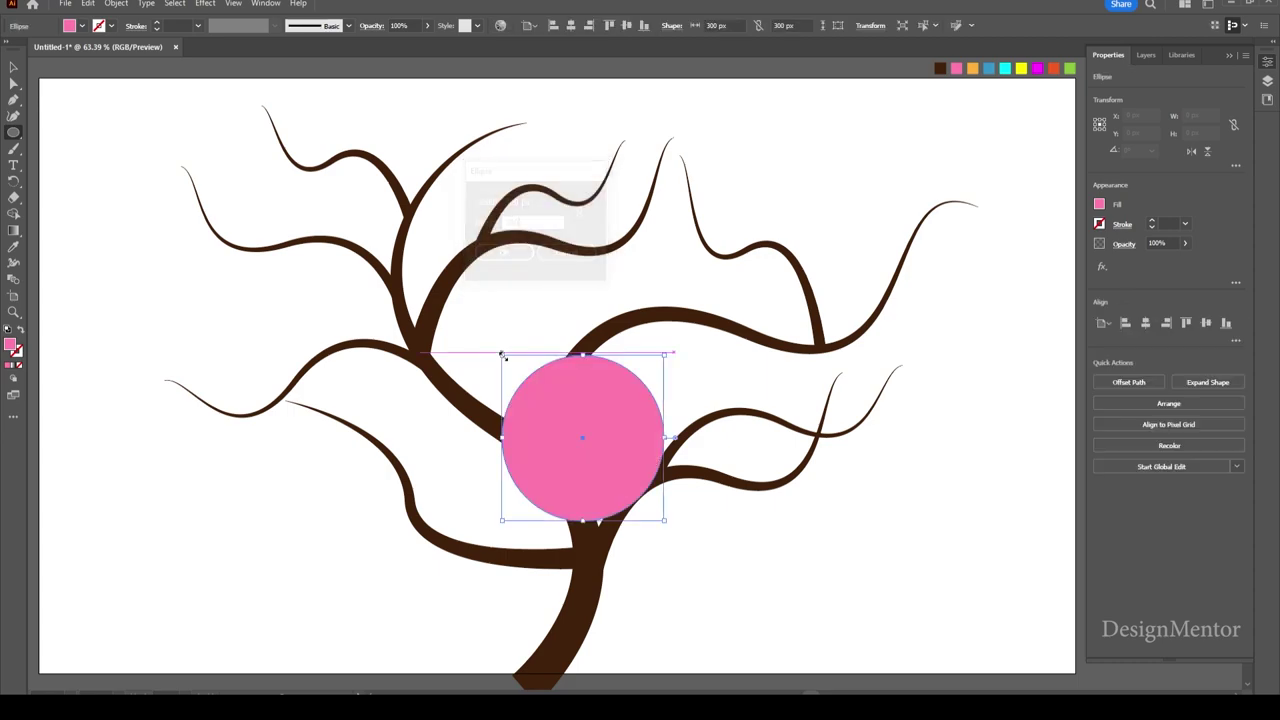
key(v)
drag(606, 420, 460, 358)
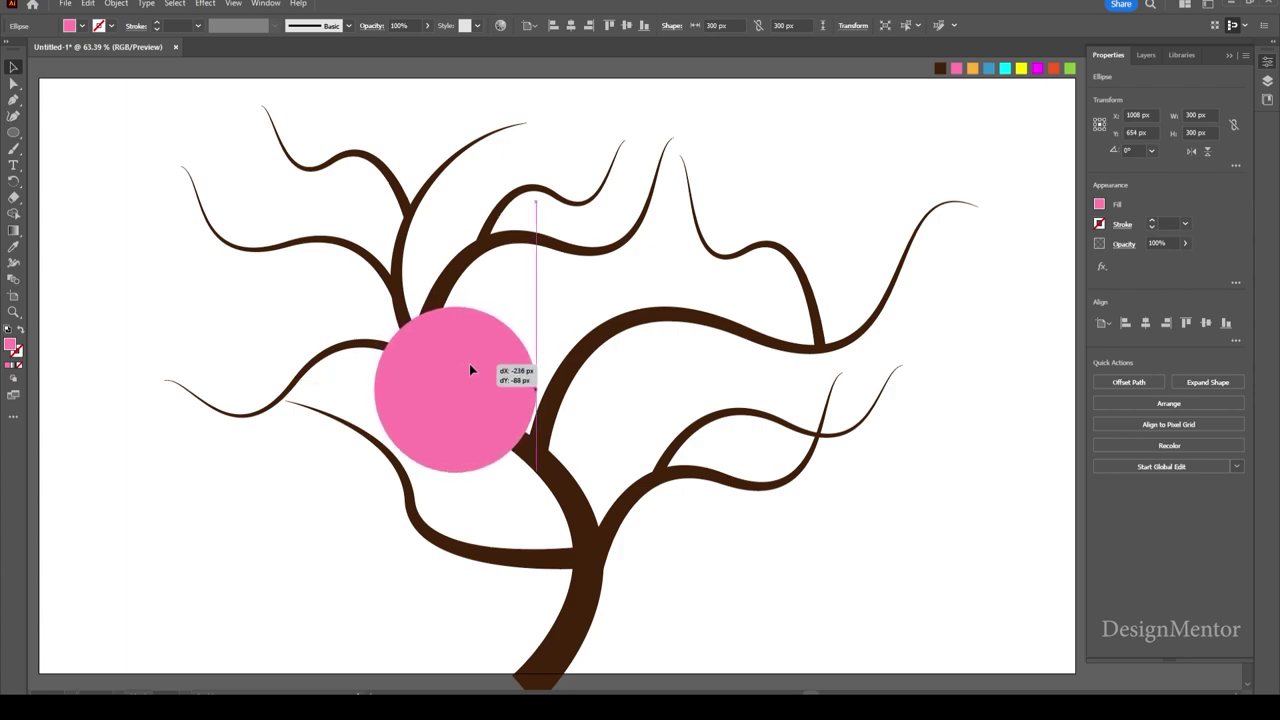
drag(460, 358, 471, 368)
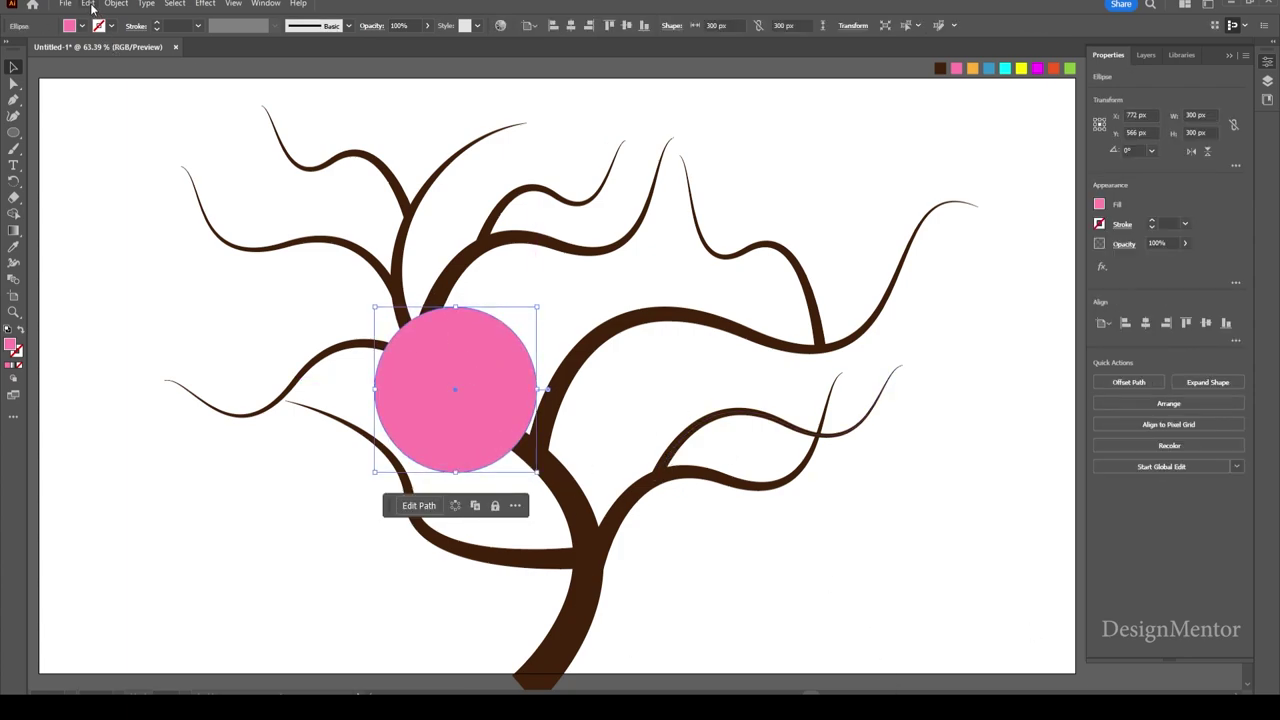
Paste a copy of the pink circle, recolor it orange at 150 px, and set it on a branch.
click(88, 5)
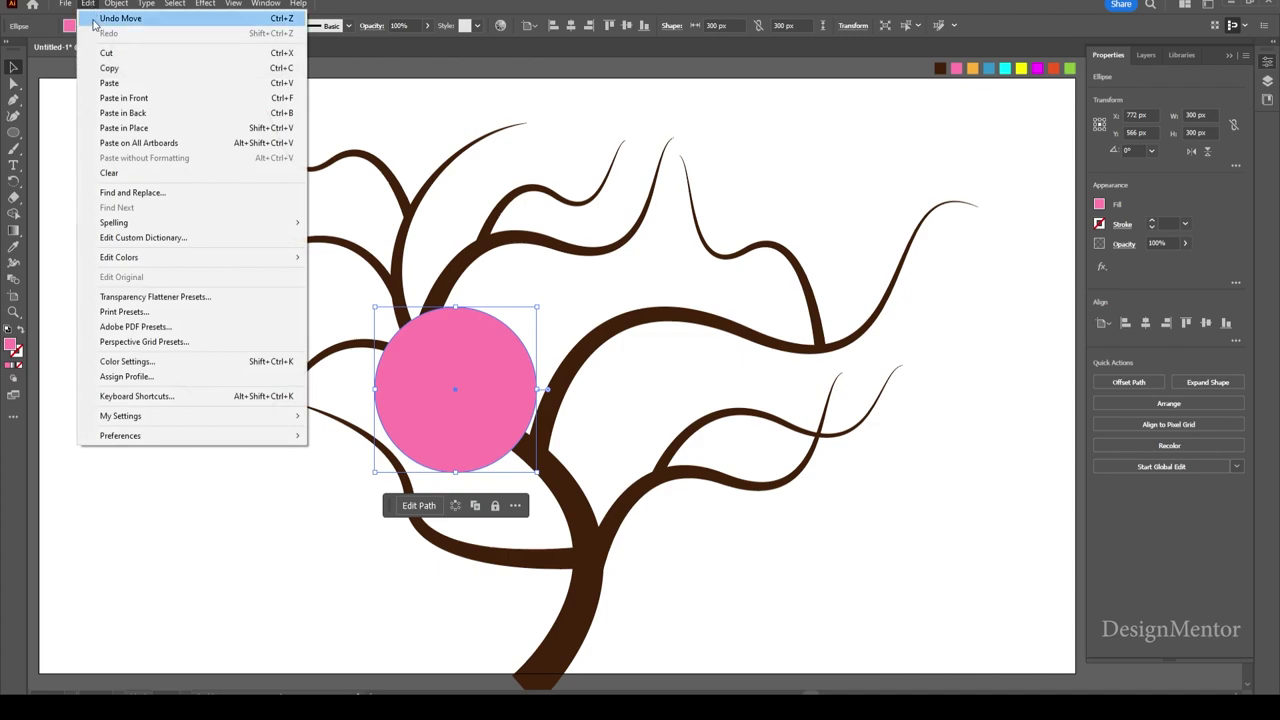
click(109, 68)
click(86, 5)
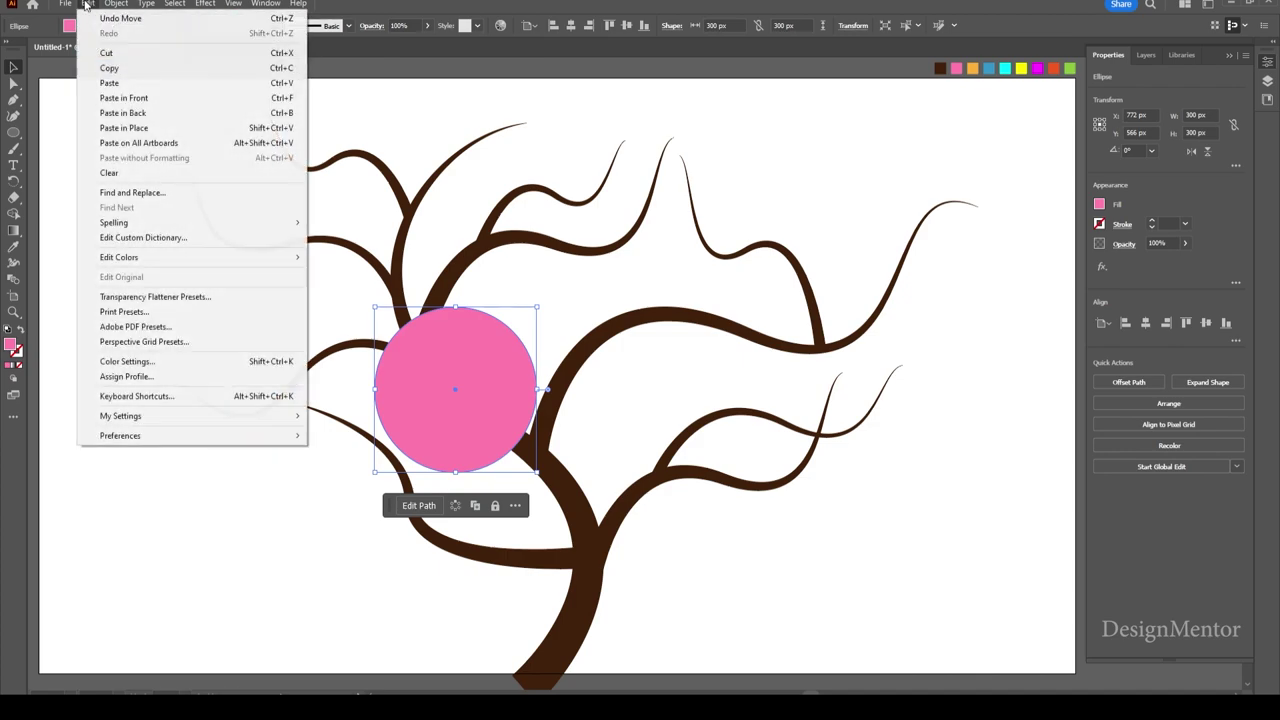
click(121, 98)
drag(505, 402, 545, 230)
key(i)
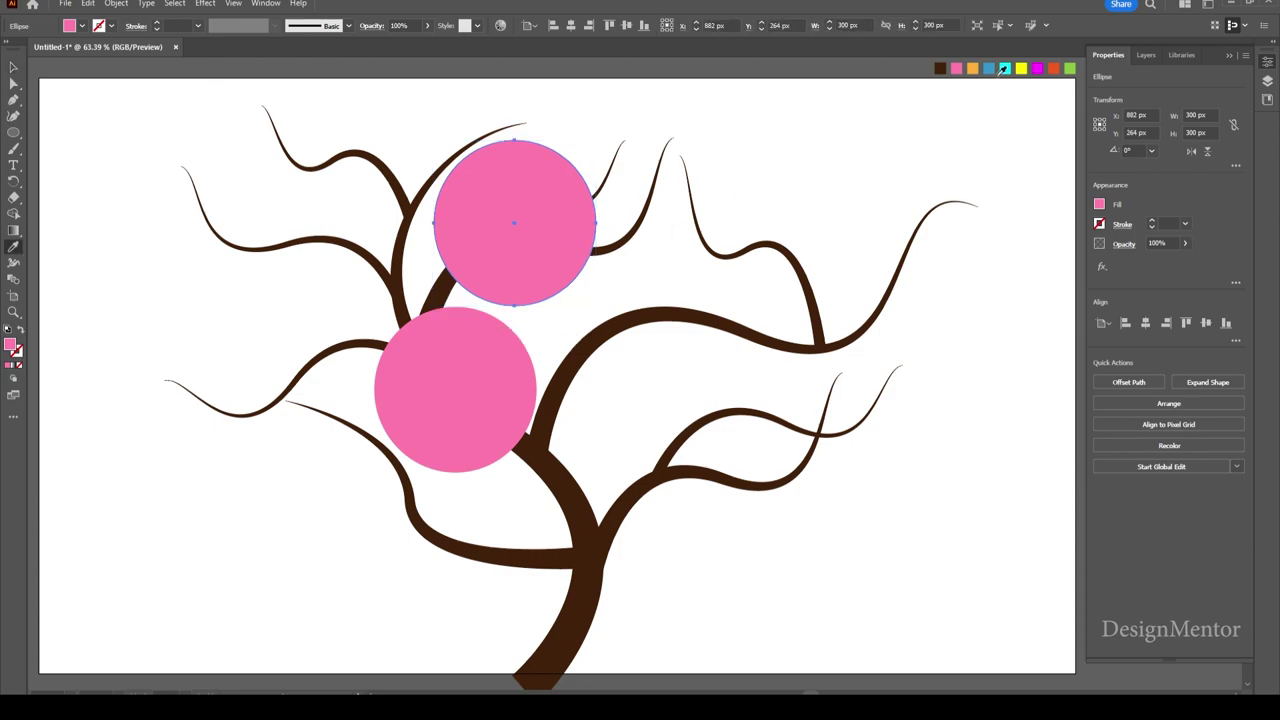
click(972, 67)
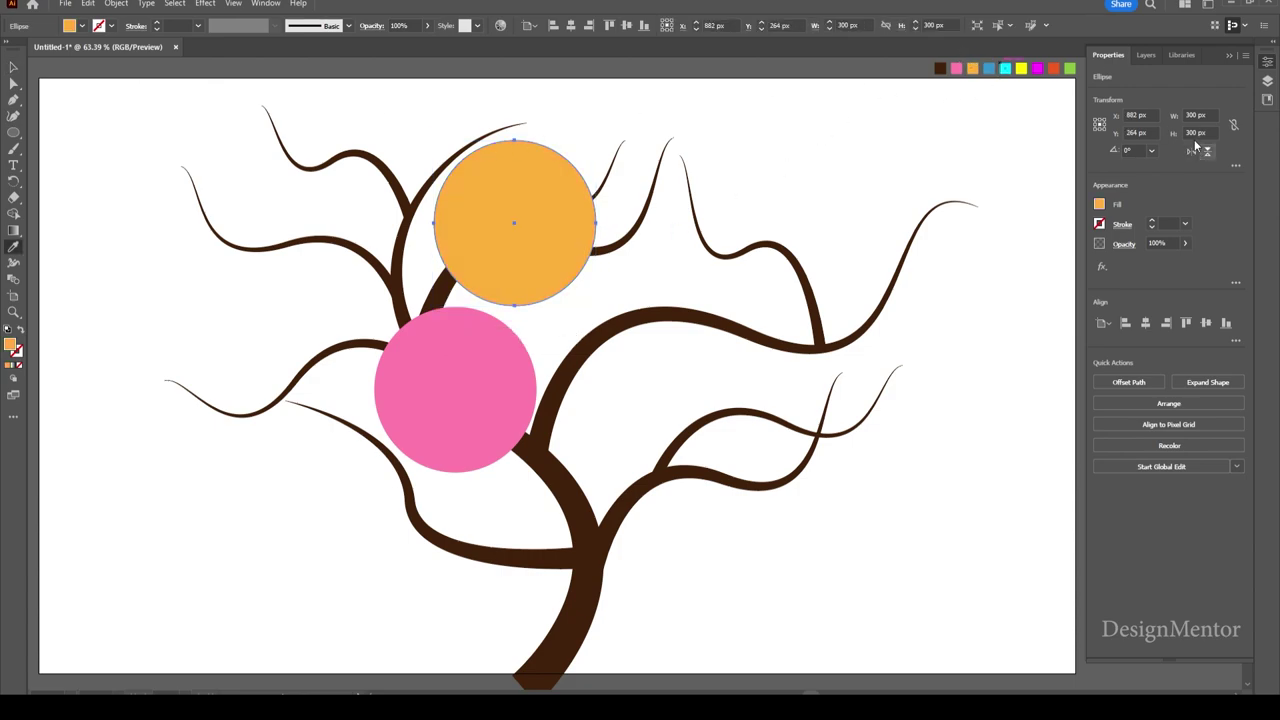
click(1209, 114)
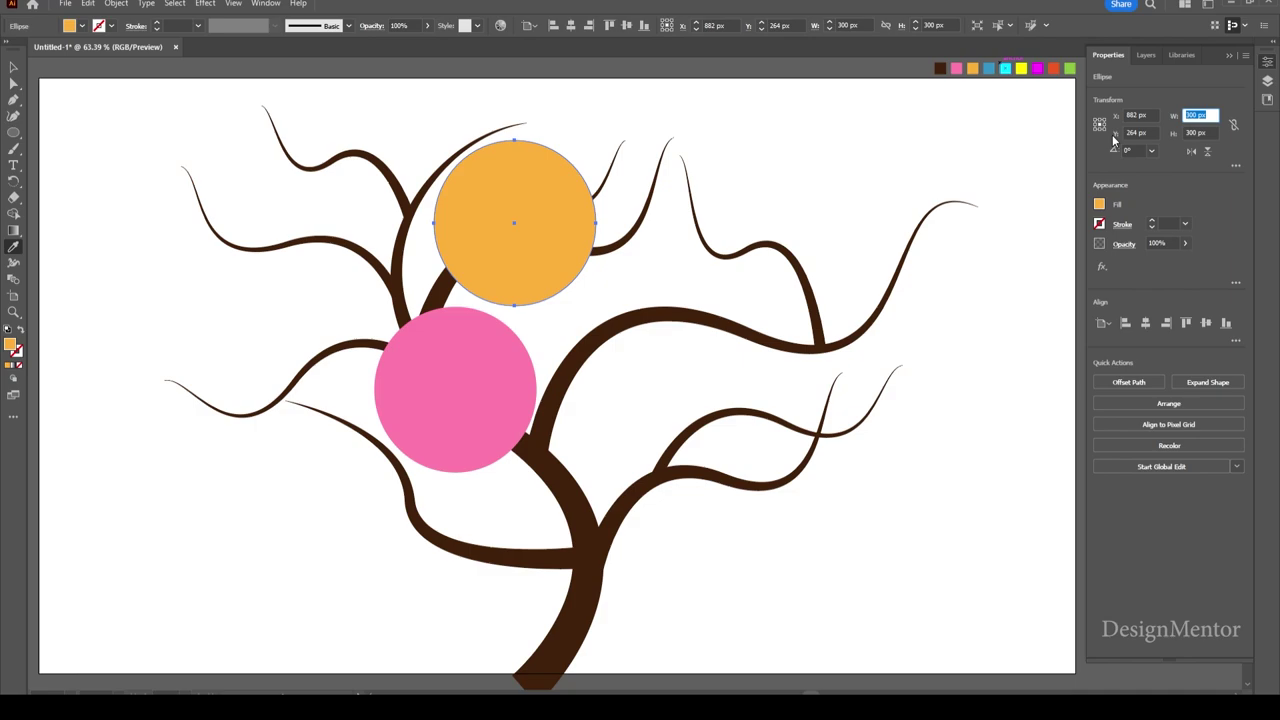
text(150)
key(Tab)
key(Return)
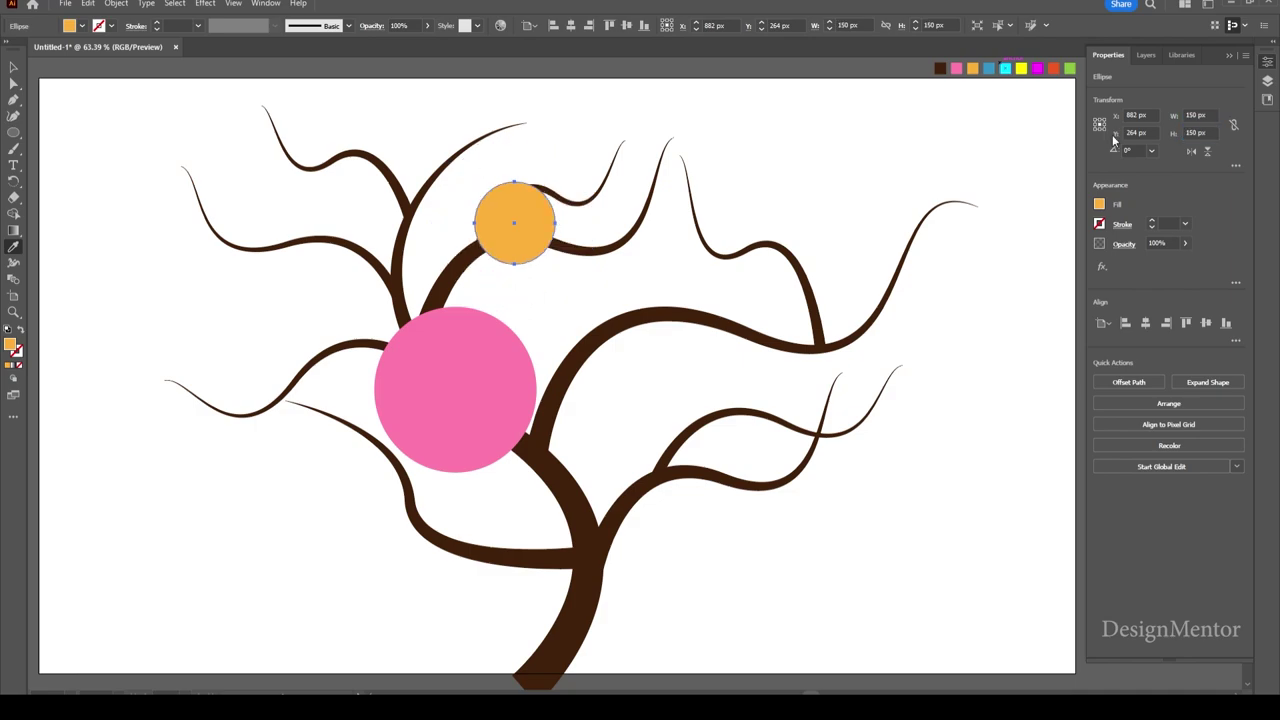
key(v)
drag(545, 217, 490, 262)
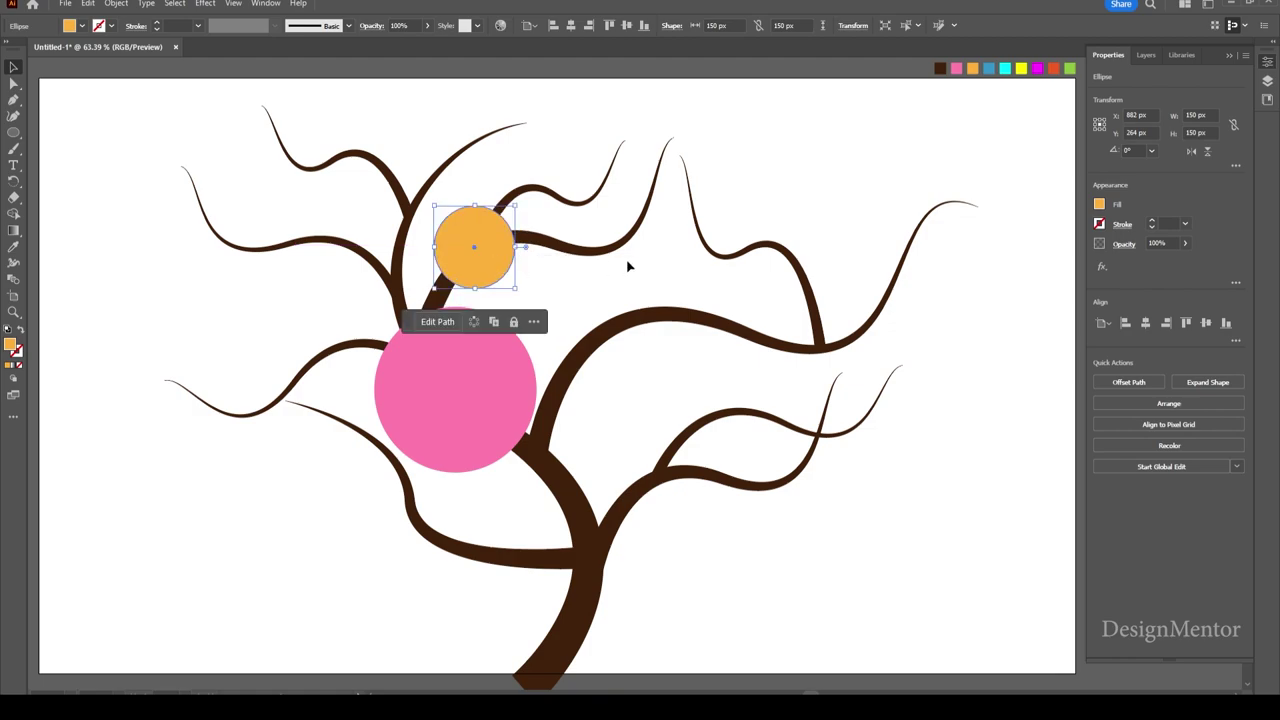
Add a small 100 px blue circle on the middle branch.
key(ctrl+v)
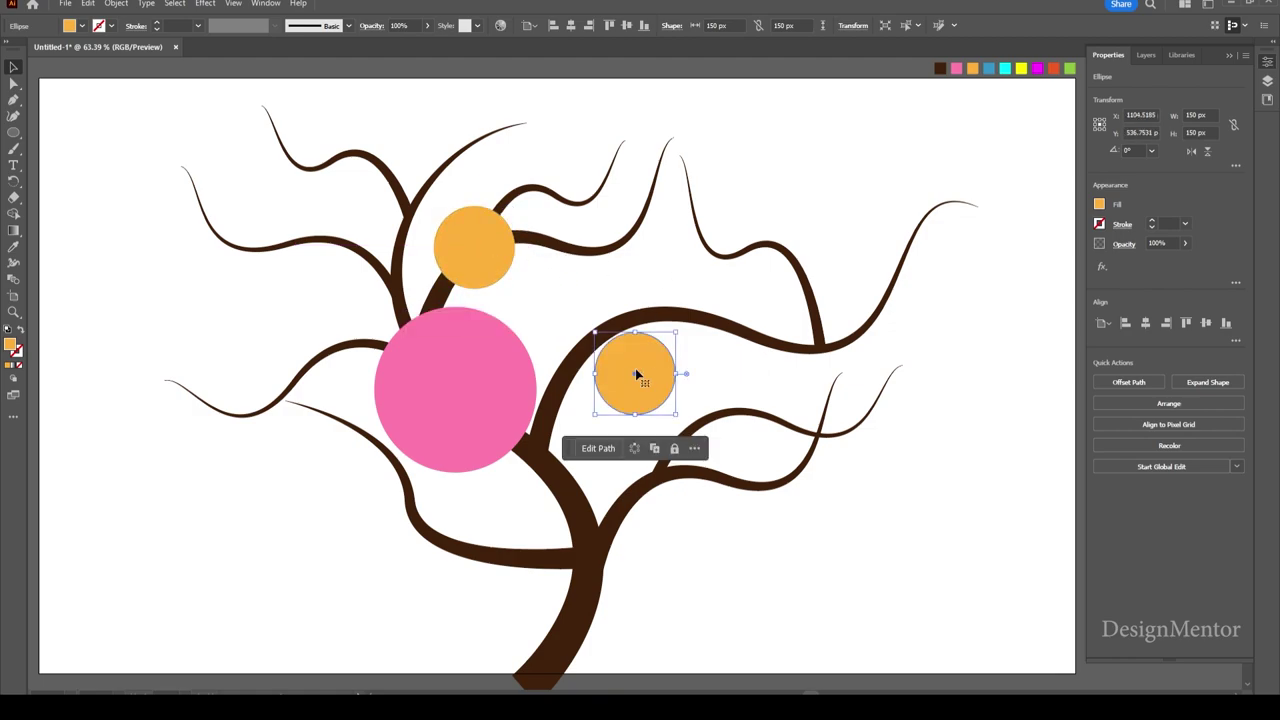
drag(636, 374, 597, 342)
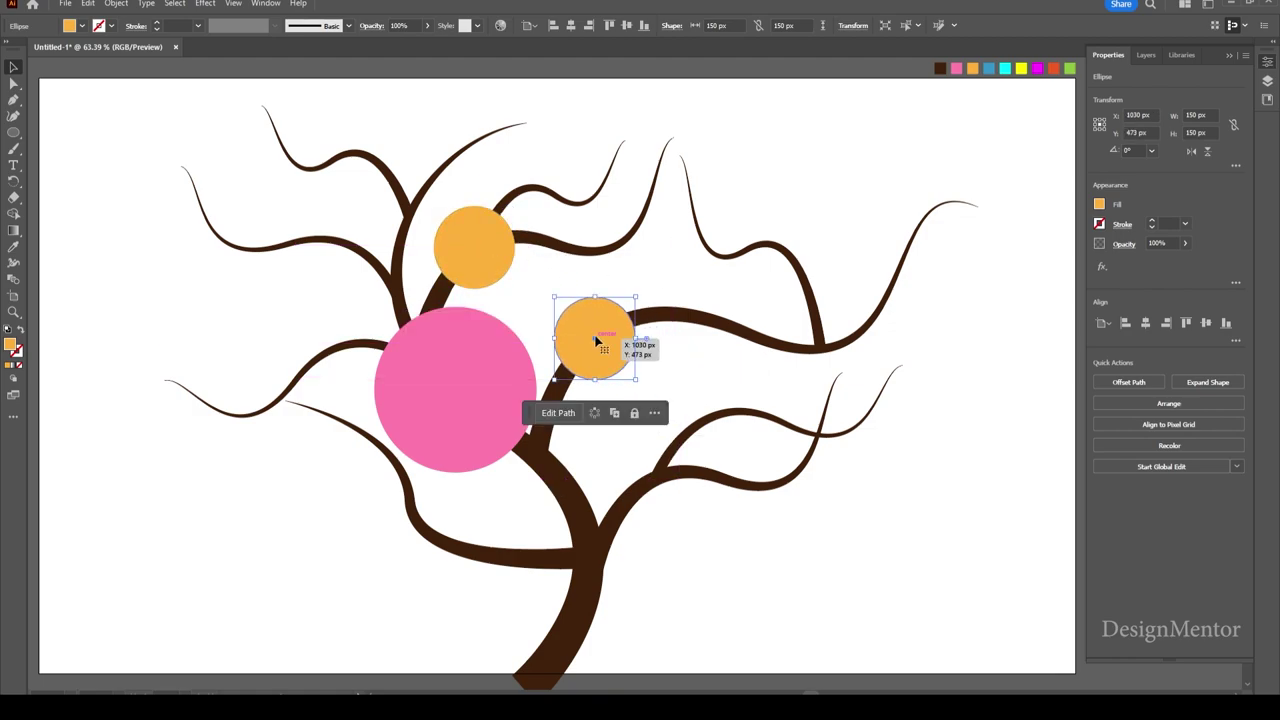
key(i)
click(990, 68)
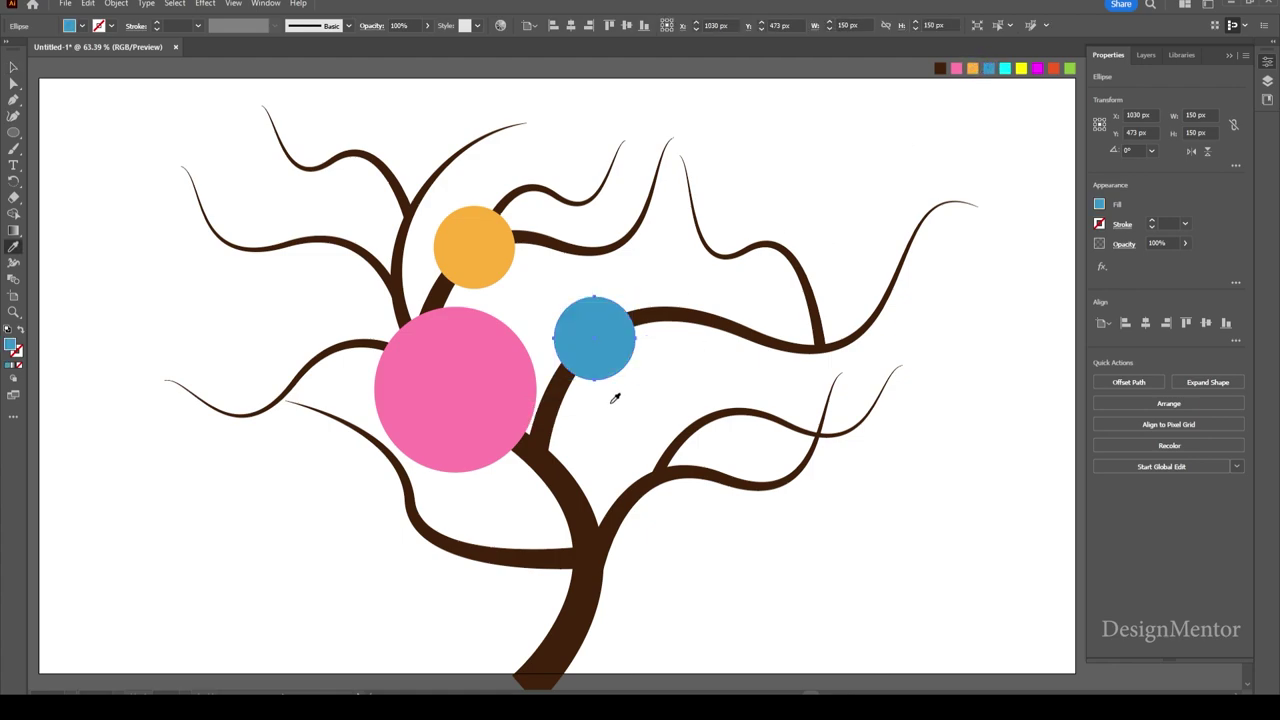
click(1208, 115)
text(100)
key(Tab)
key(Return)
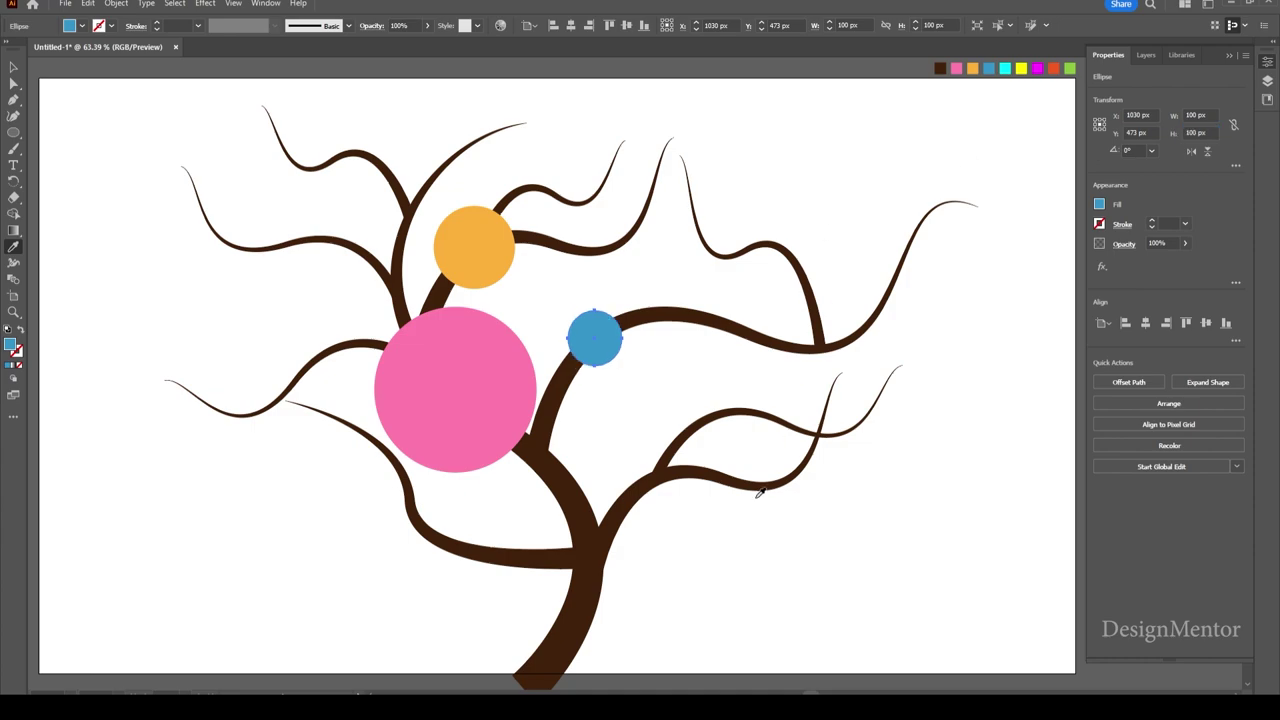
key(v)
click(766, 562)
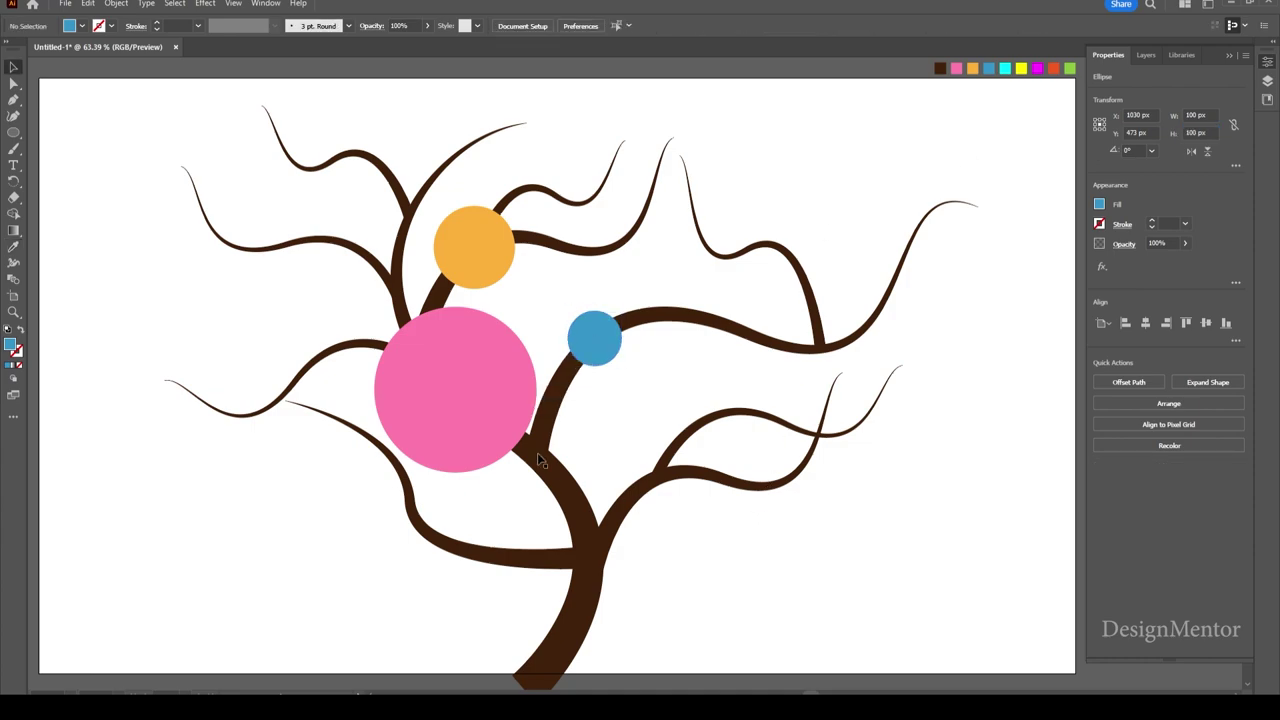
Copy the pink circle to the upper-right branch as a large 250 px cyan circle.
click(487, 407)
mouse_move(487, 403)
mouse_down()
mouse_move(781, 340)
mouse_move(753, 348)
mouse_up()
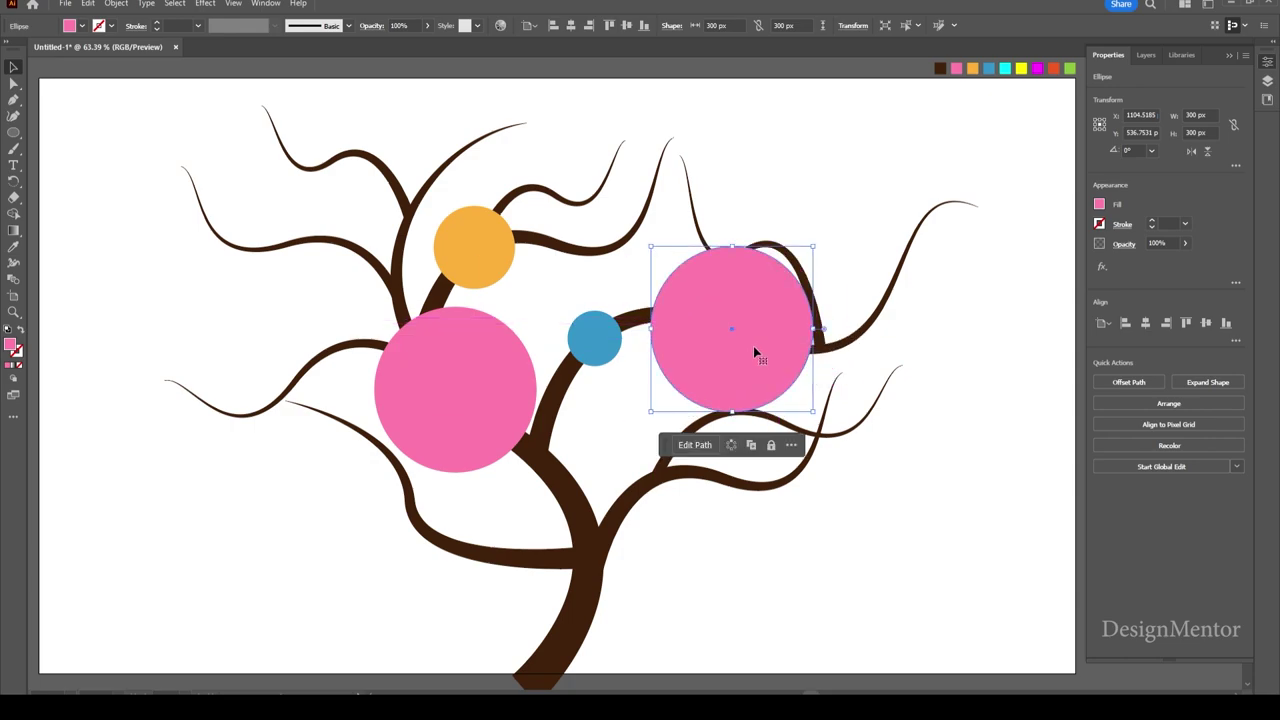
click(1213, 114)
text(0)
key(Tab)
text(2)
key(Return)
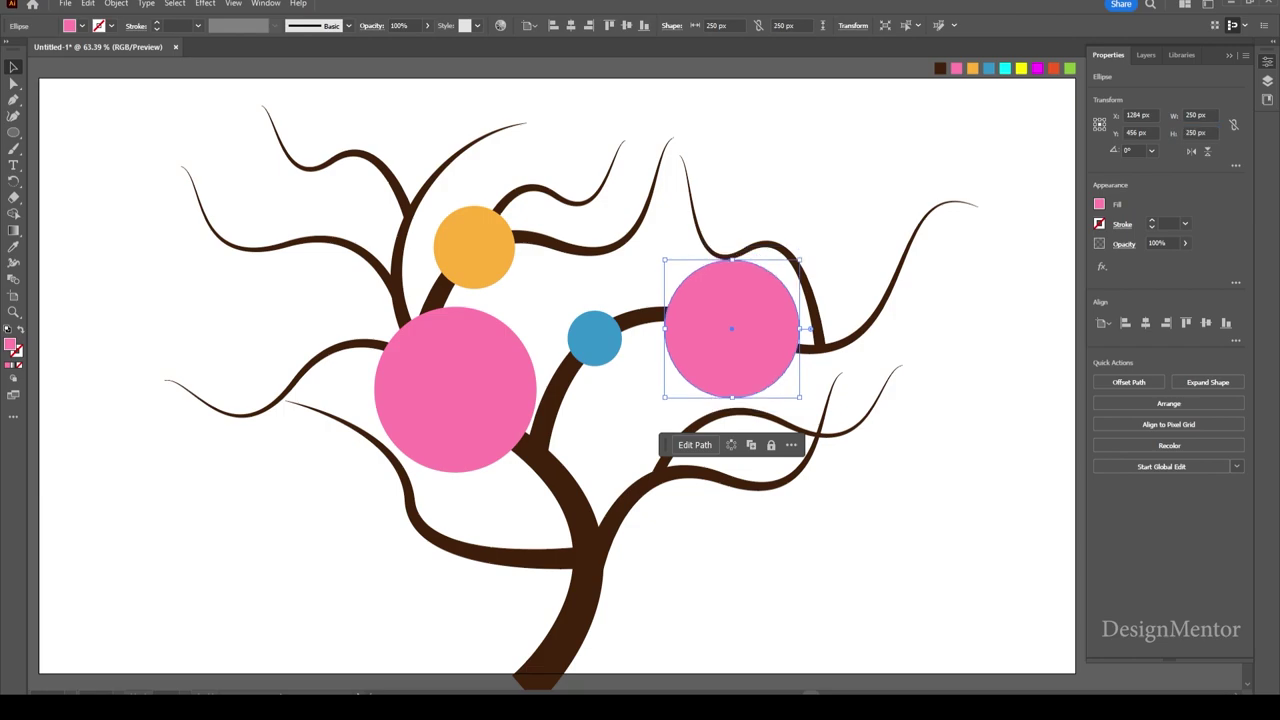
key(i)
click(1004, 68)
key(v)
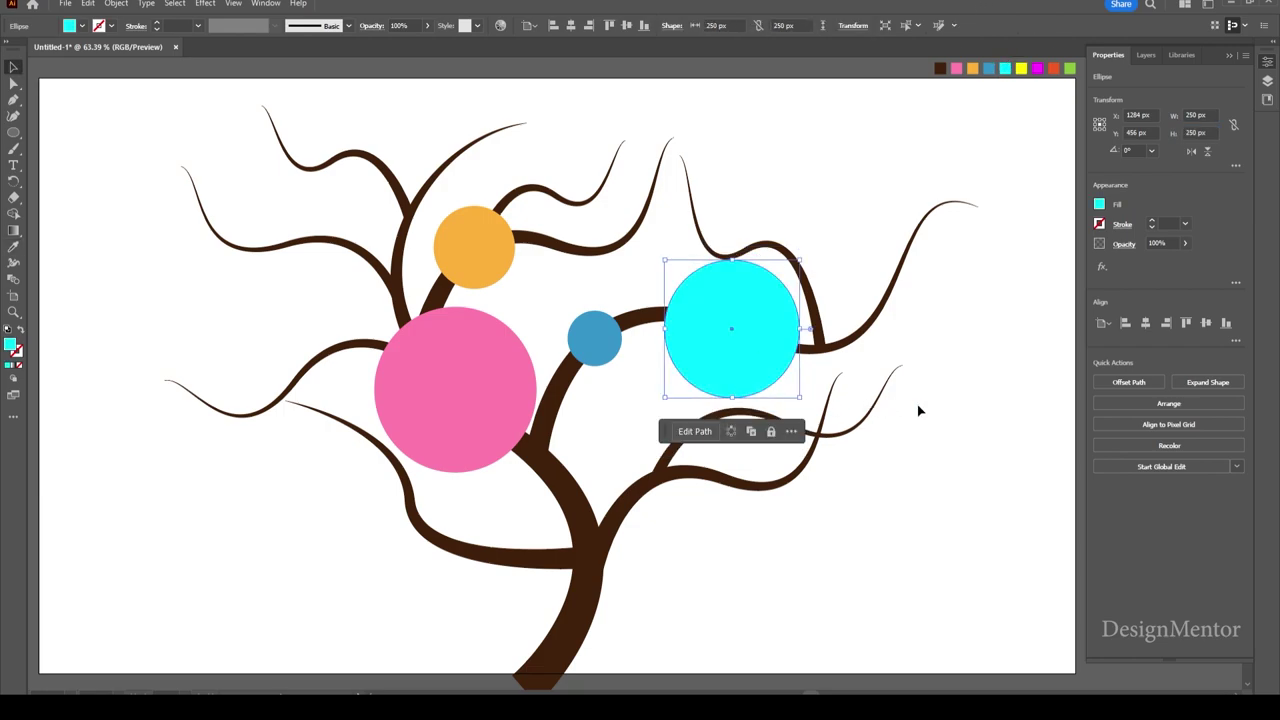
click(901, 404)
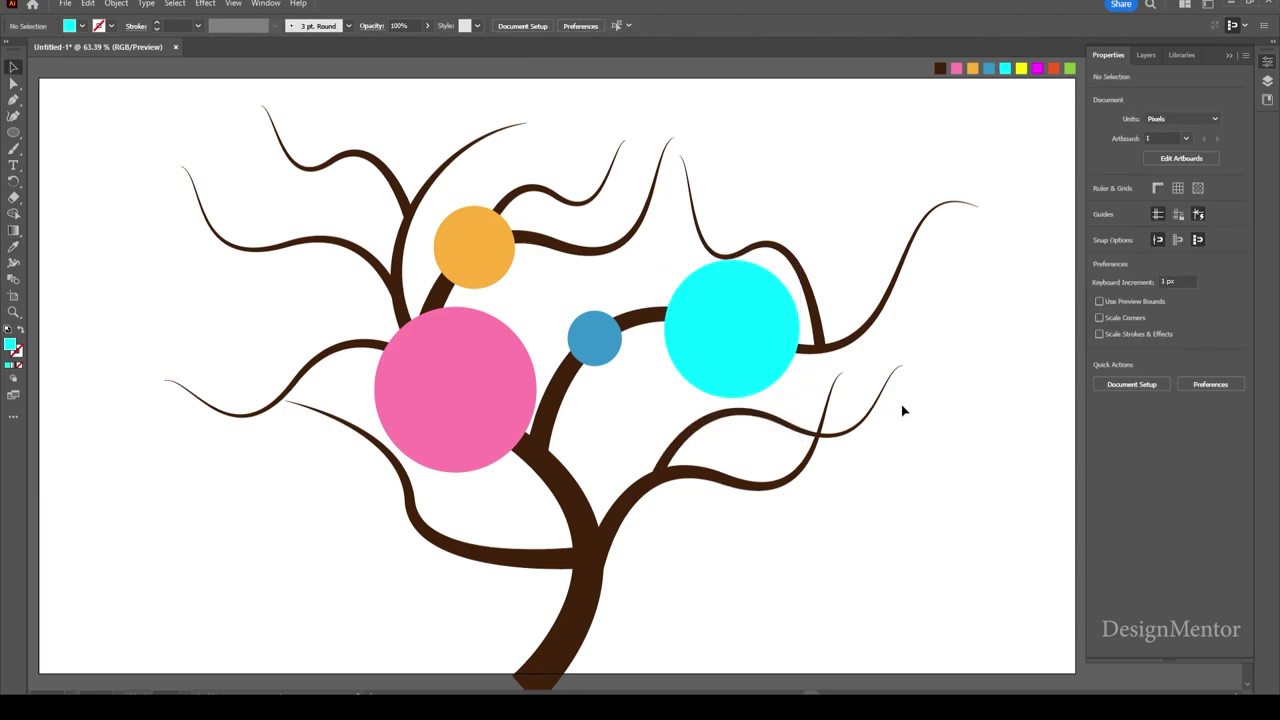
Add a 200 px yellow circle on the branch fork near the trunk.
click(735, 355)
drag(733, 356, 618, 489)
key(i)
click(1021, 68)
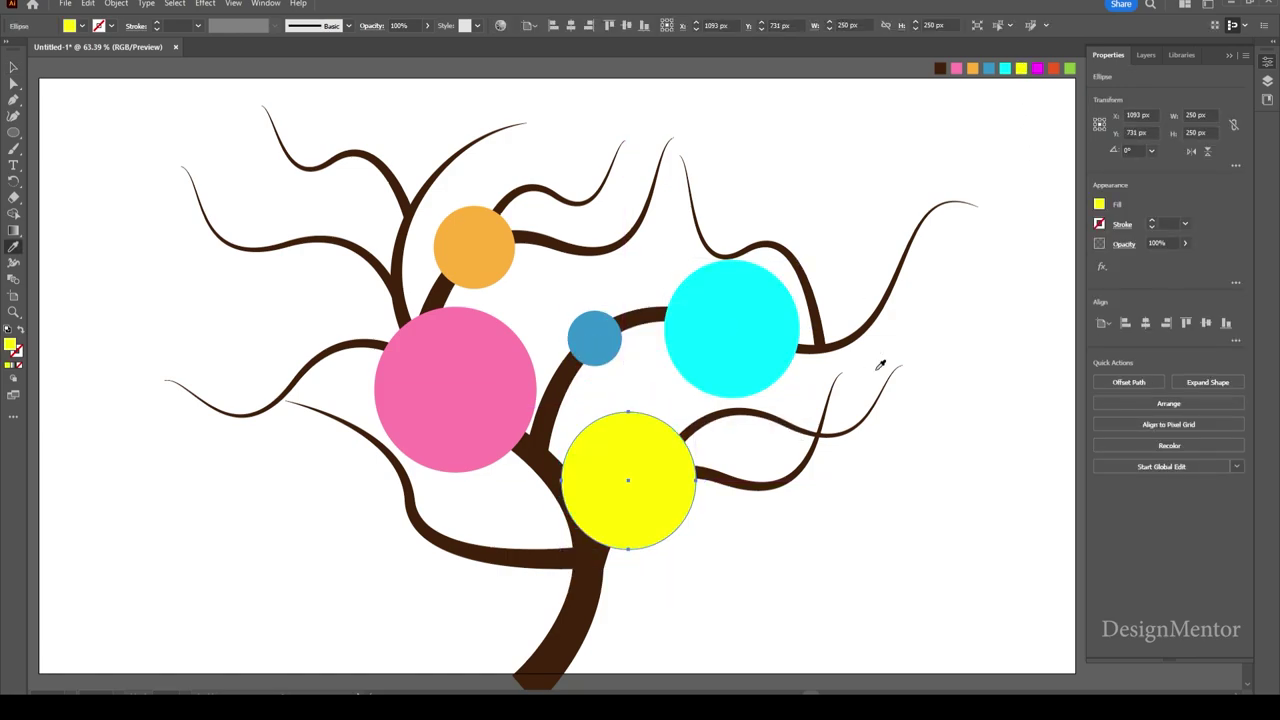
click(1196, 115)
text(200)
key(Tab)
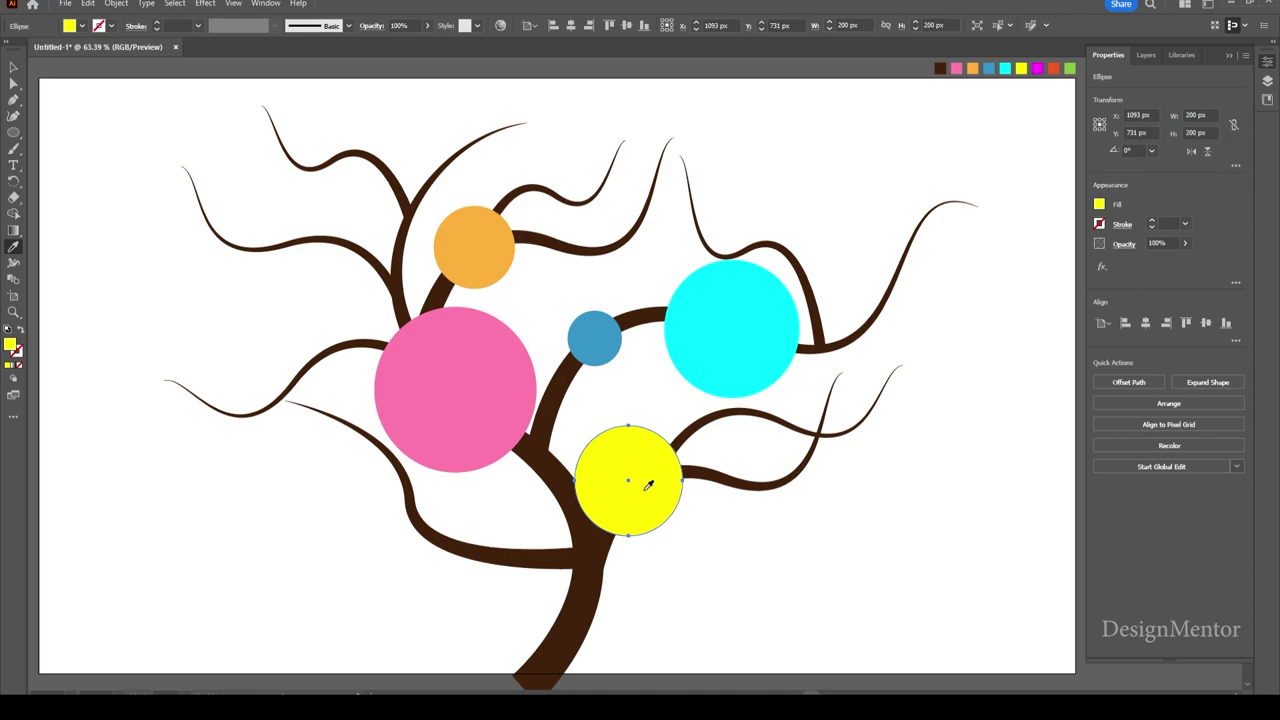
key(v)
drag(648, 484, 656, 499)
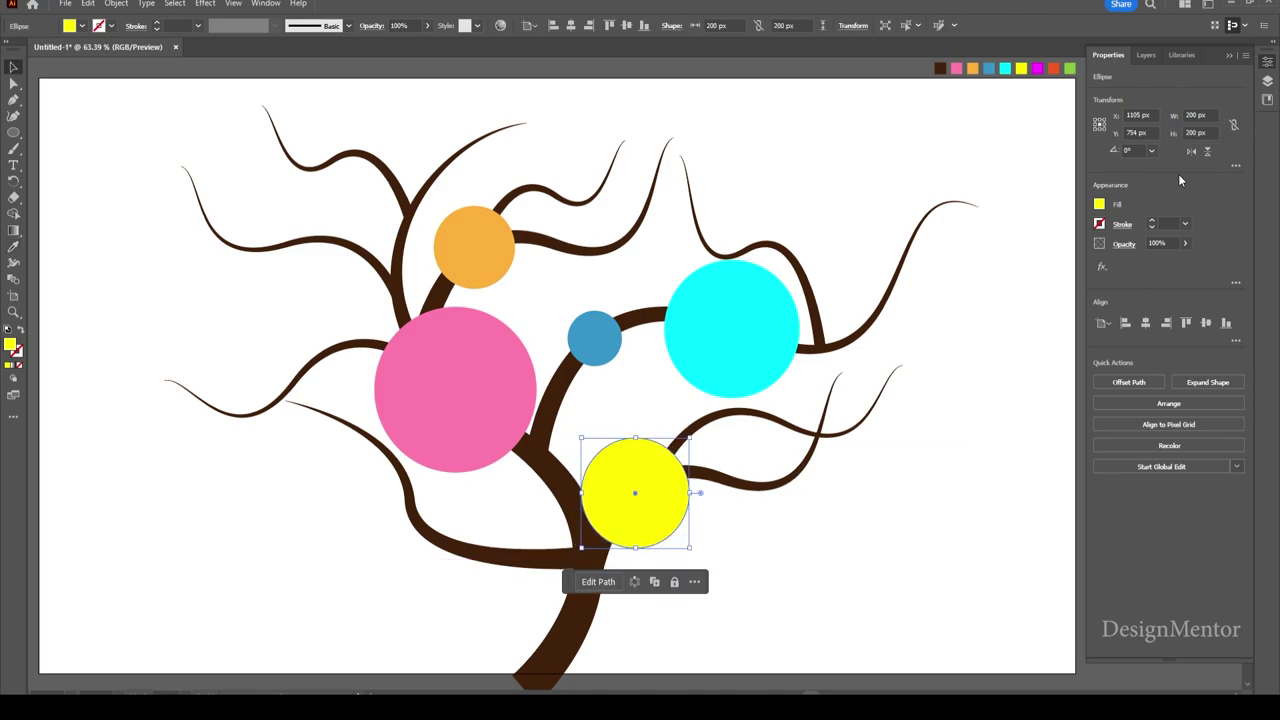
Copy the blue circle to the top branch as a 150 px magenta circle.
drag(594, 338, 558, 187)
click(1038, 67)
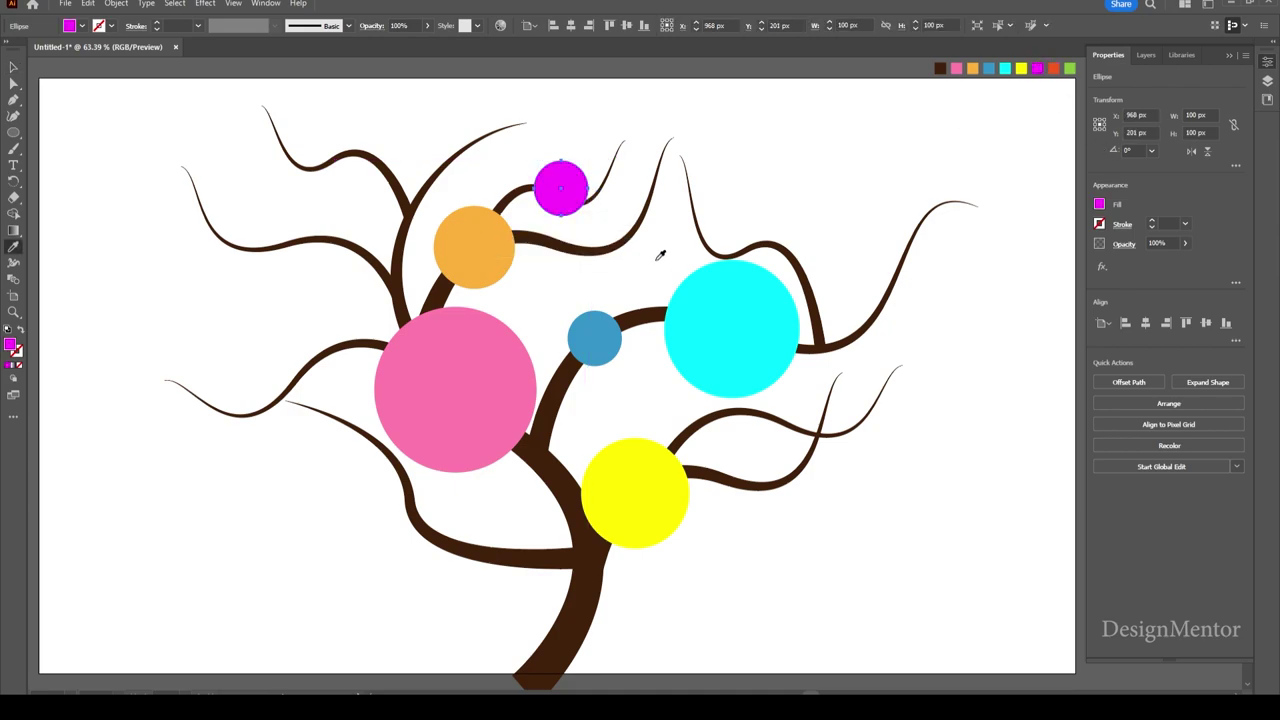
click(1200, 115)
text(150)
key(Tab)
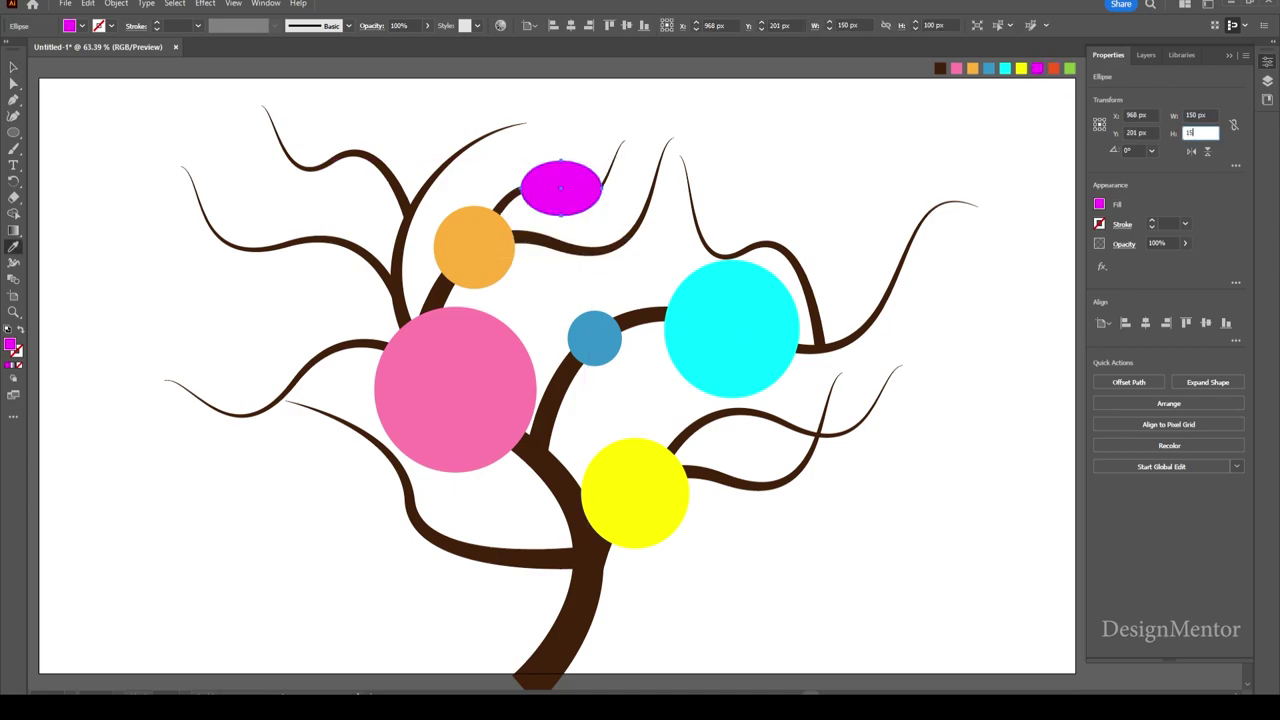
text(150)
key(Return)
key(v)
click(833, 165)
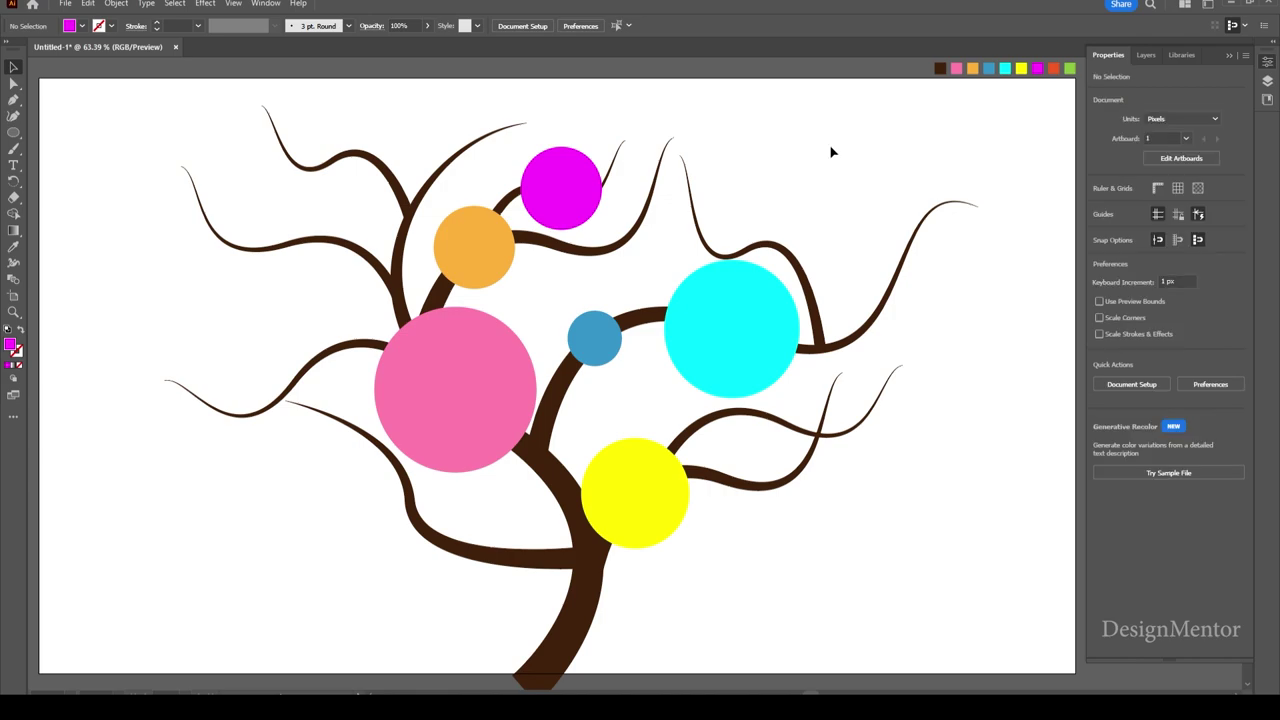
Add a 200 px orange-red circle on the far-right branch and a blue copy below the yellow.
click(726, 337)
drag(726, 337, 885, 267)
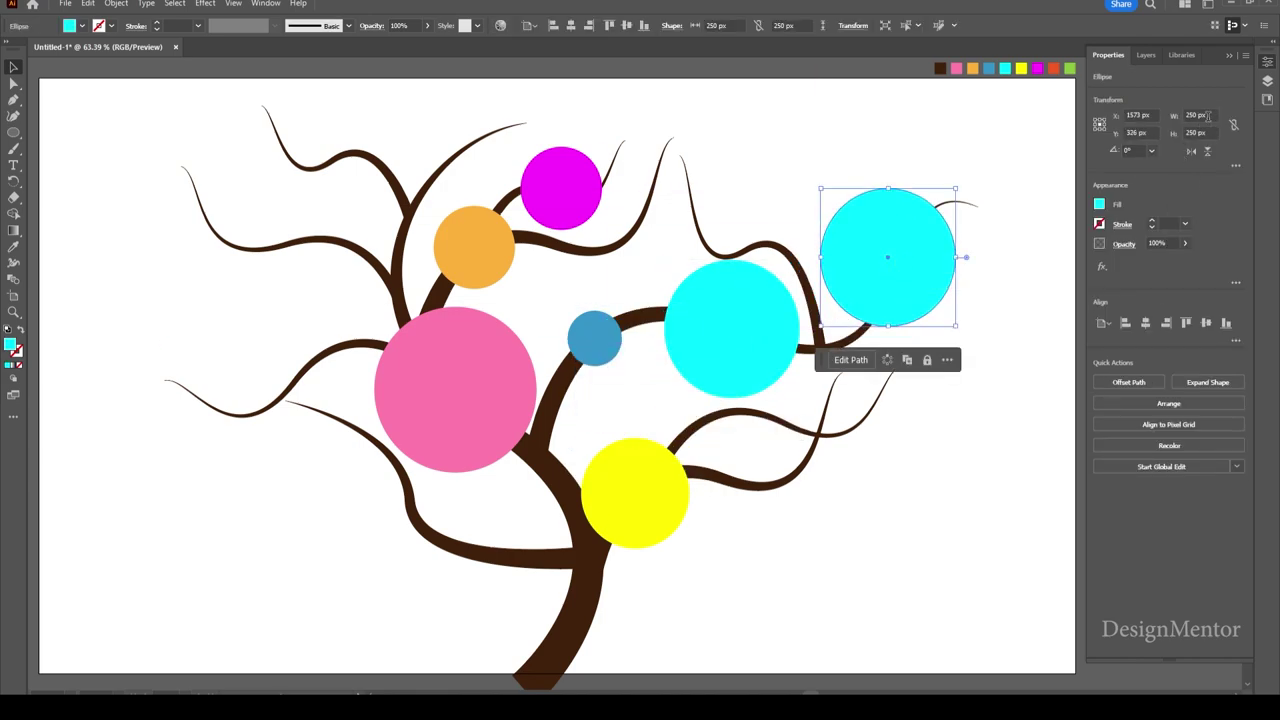
text(200)
key(Tab)
text(200)
key(Return)
key(i)
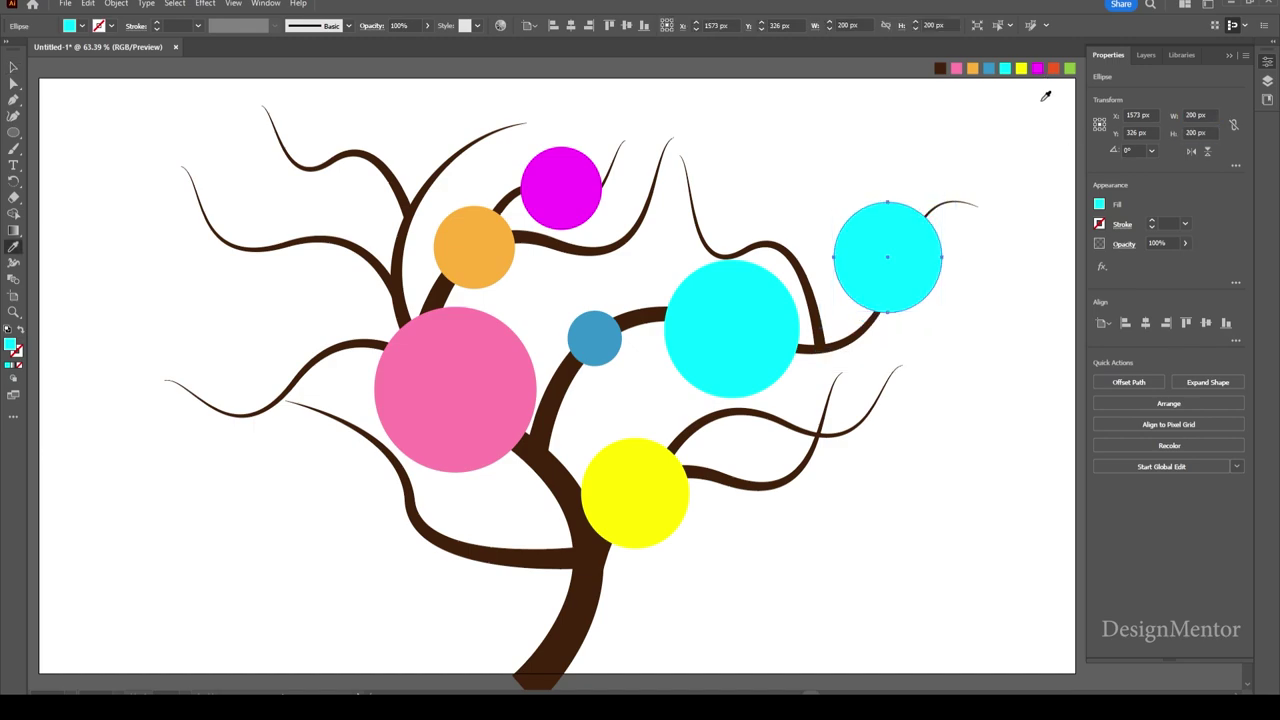
click(1055, 67)
key(v)
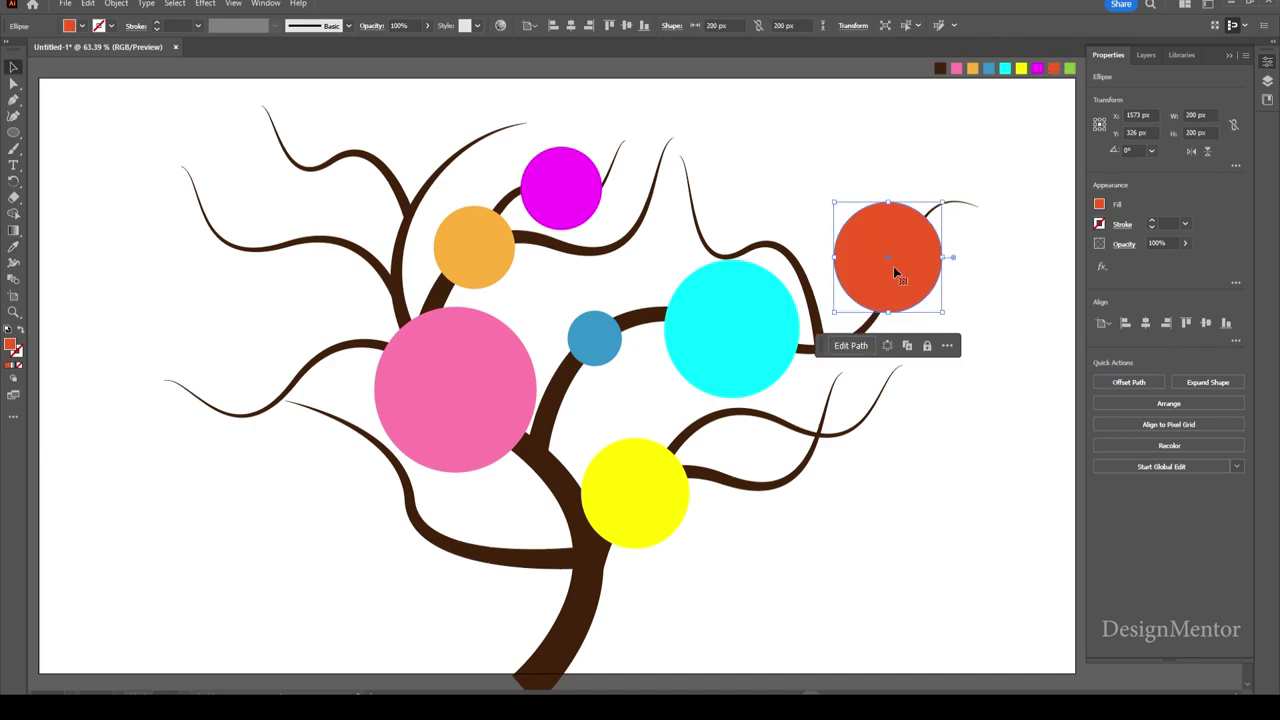
drag(887, 256, 904, 276)
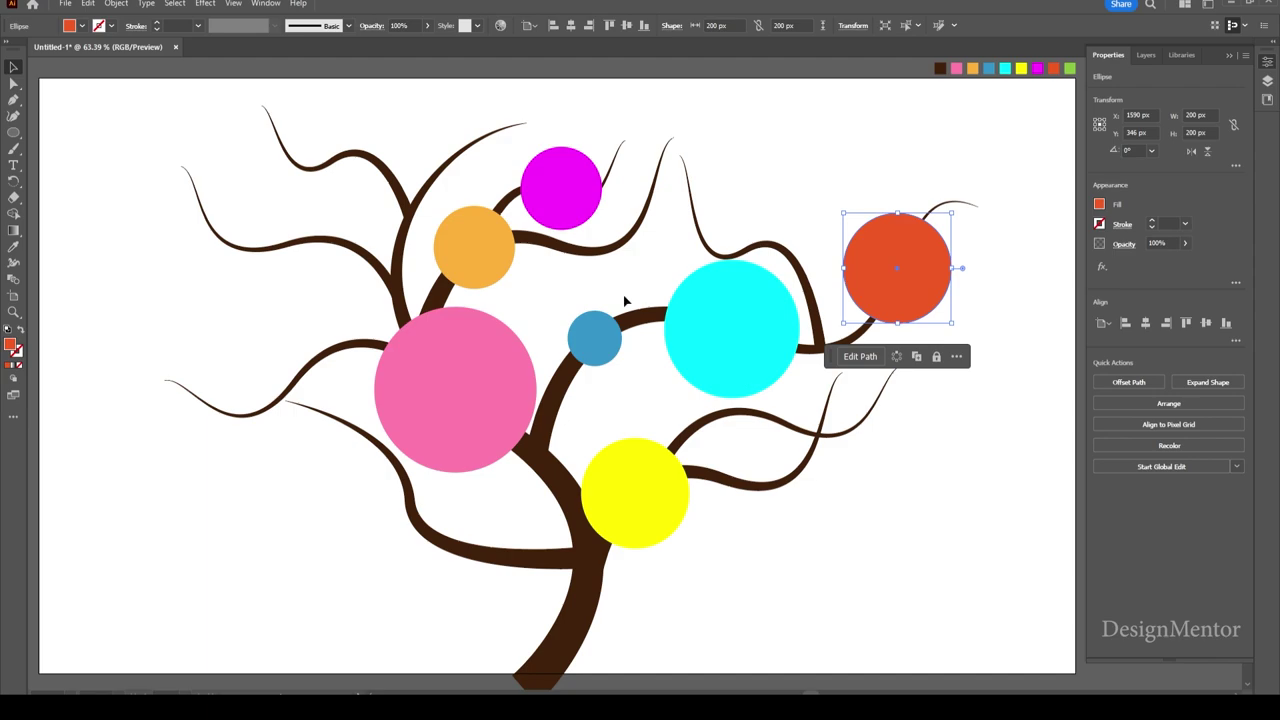
click(597, 336)
drag(608, 347, 647, 596)
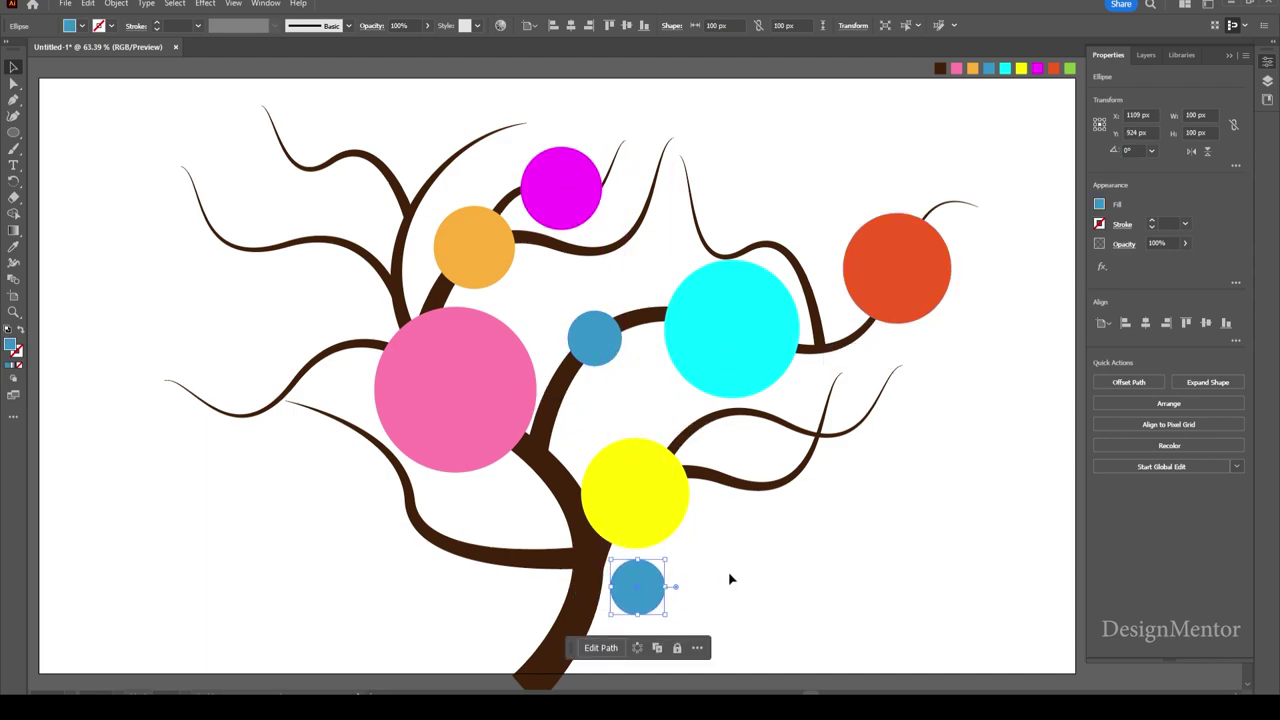
Recolor the circle below the yellow one green.
key(i)
click(1069, 68)
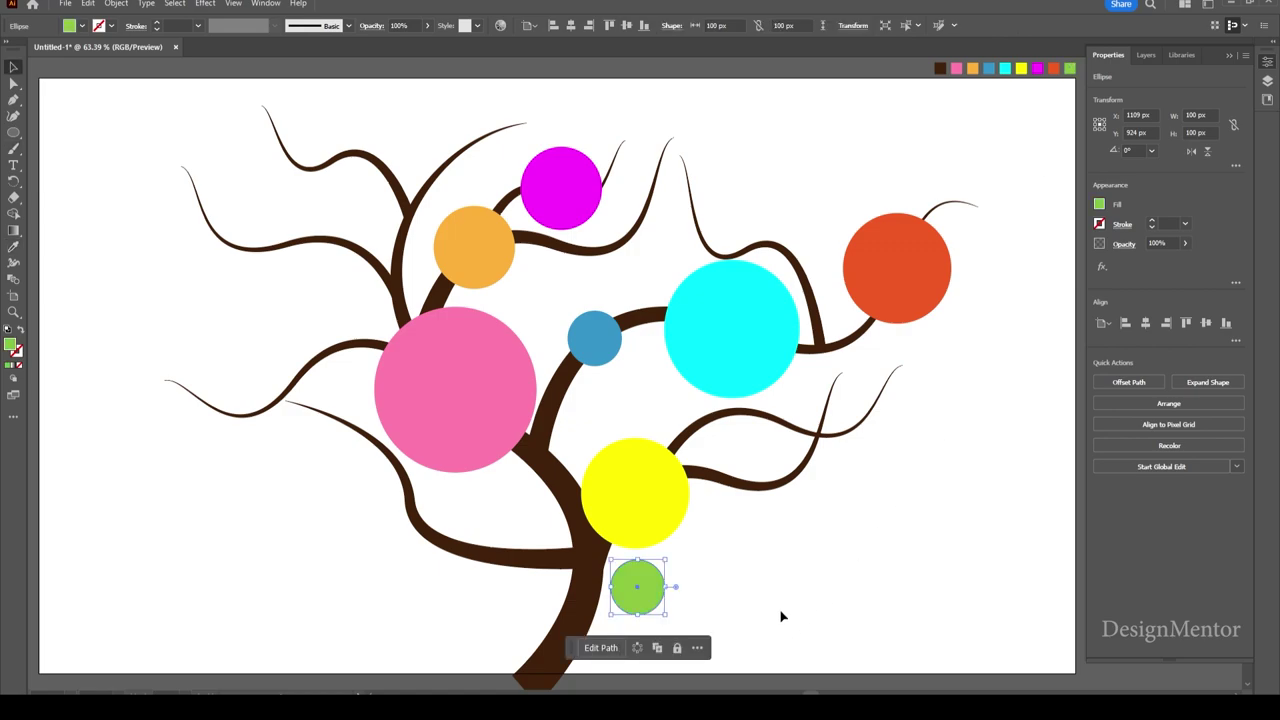
key(v)
click(780, 614)
Add a 120 px orange-red circle on the upper-left branch.
click(602, 348)
drag(602, 348, 320, 254)
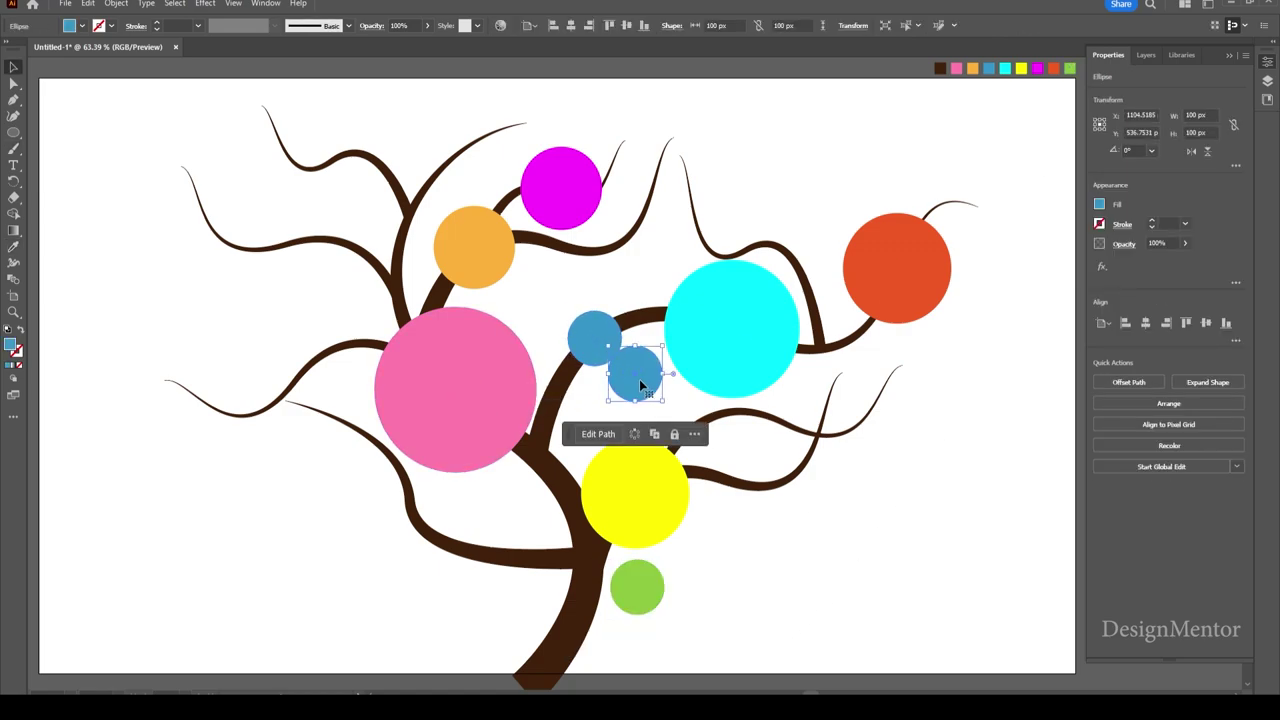
key(i)
click(525, 186)
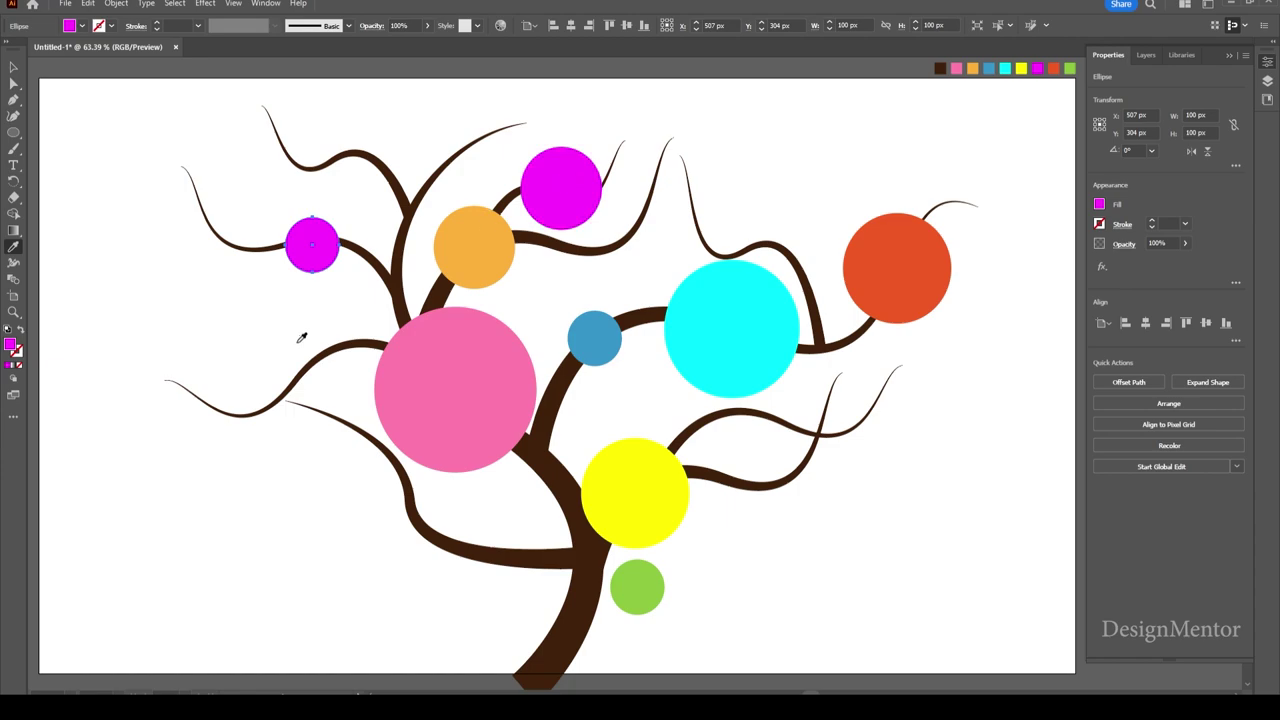
key(v)
double_click(1195, 115)
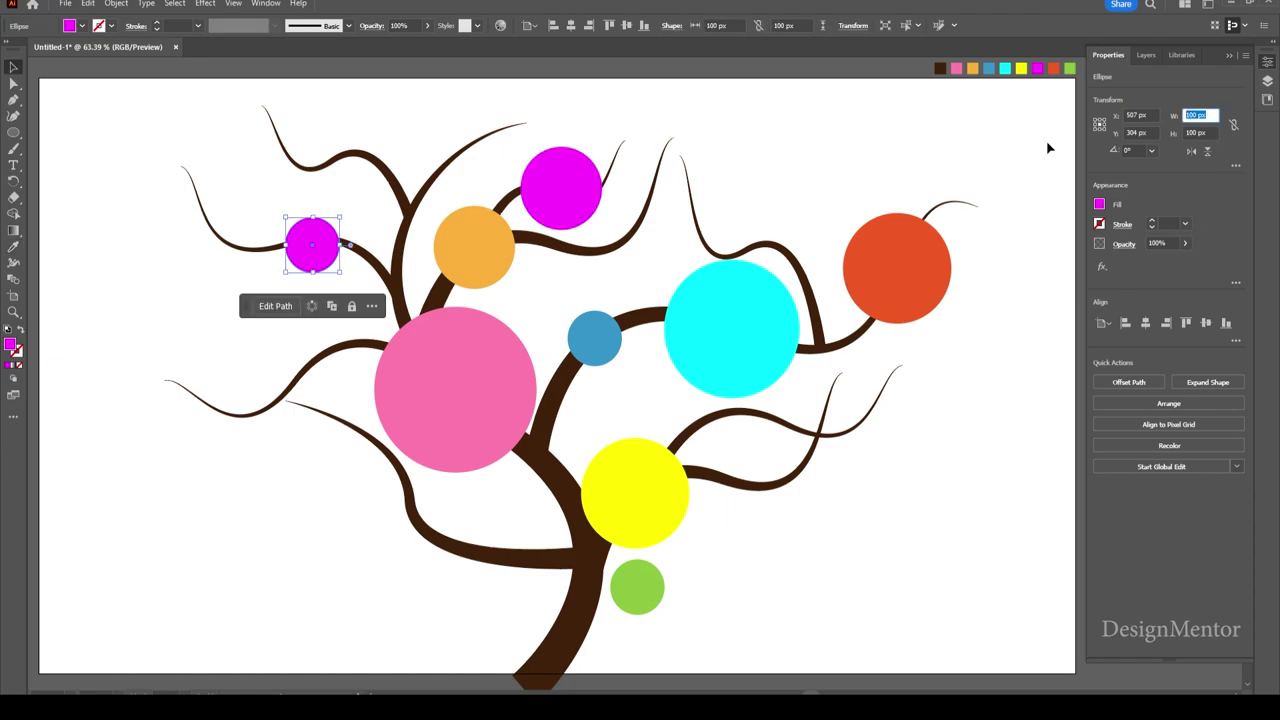
text(120)
key(Return)
key(i)
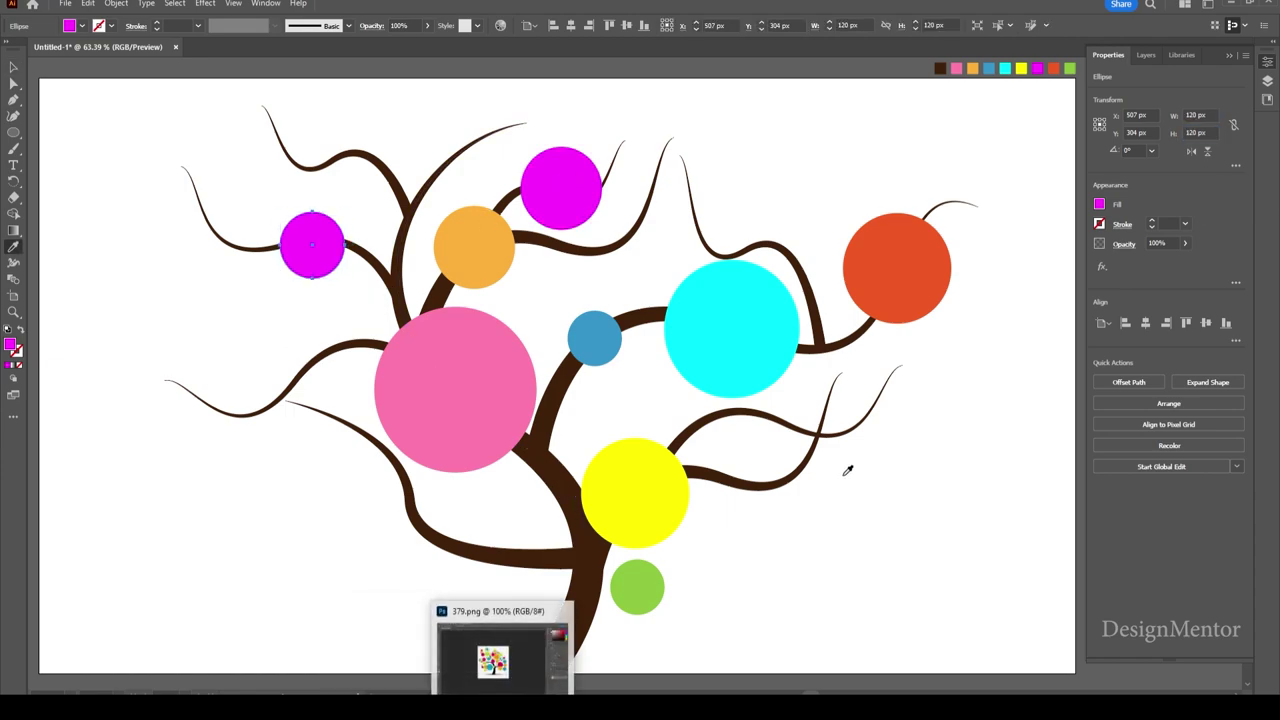
click(911, 289)
key(v)
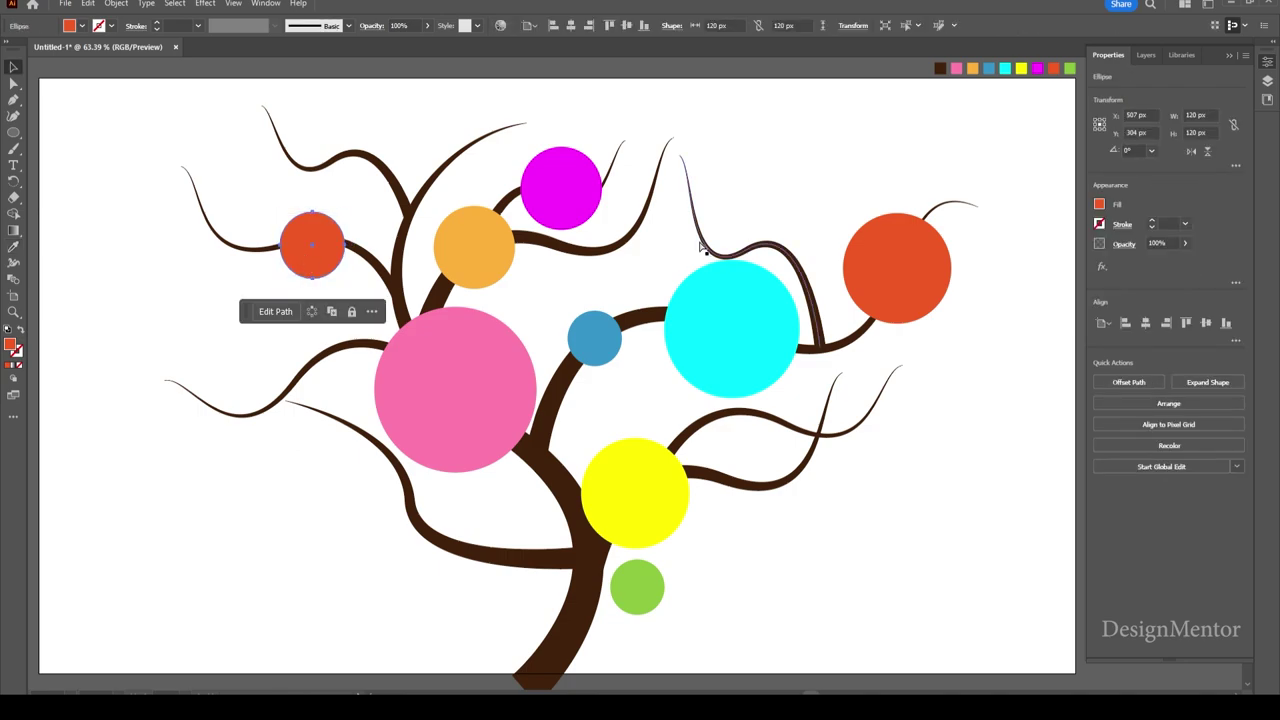
Add a small 80 px green circle just above the orange-red one.
key(ctrl+c)
key(ctrl+f)
key(shift+Up)
key(shift+Up)
key(shift+Up)
key(shift+Up)
key(shift+Up)
key(shift+Up)
key(shift+Up)
key(shift+Up)
key(shift+Up)
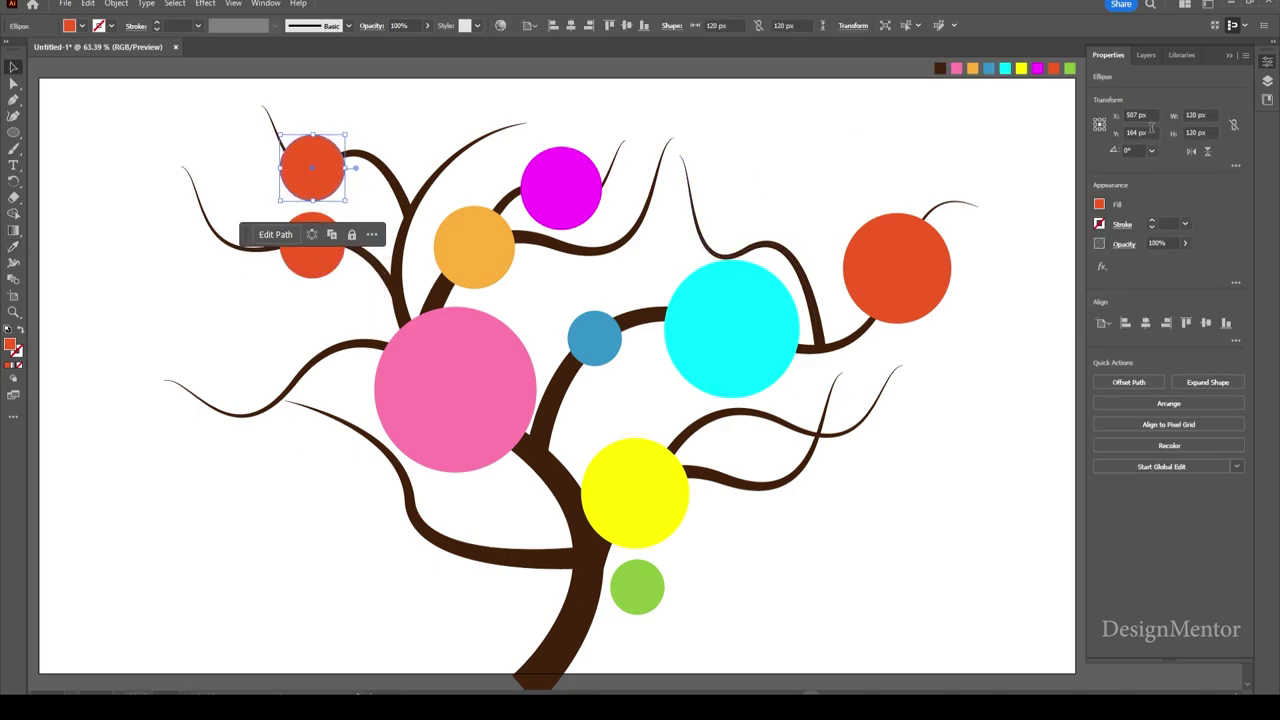
double_click(1200, 115)
text(80)
key(Tab)
text(80)
key(Return)
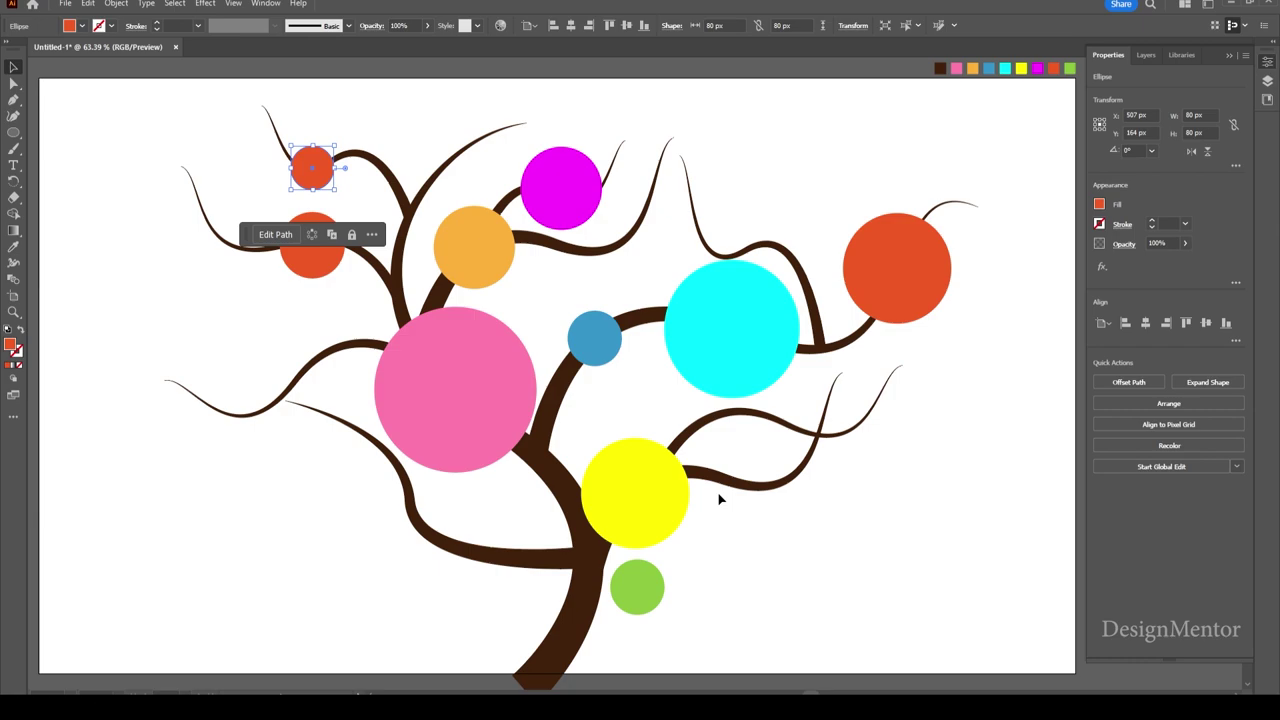
key(i)
click(644, 588)
key(v)
Add a 180 px yellow circle on the left branch.
key(ctrl+c)
key(ctrl+f)
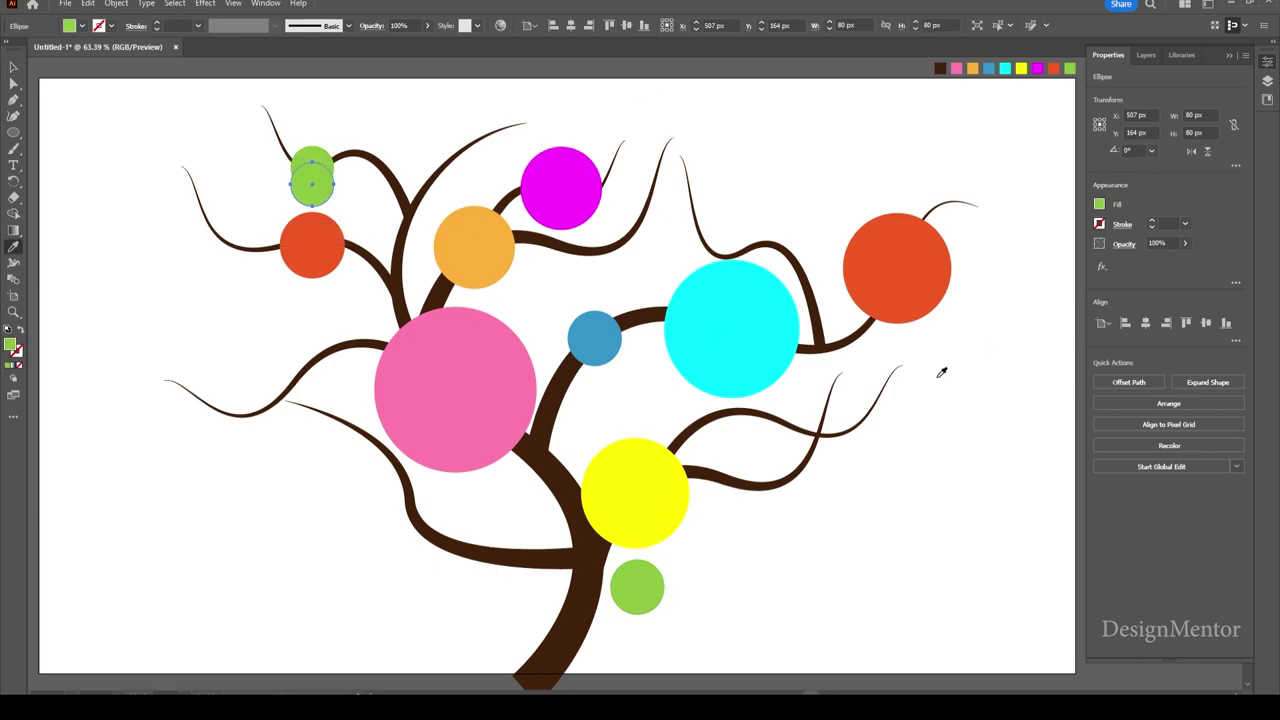
key(shift+Down)
key(shift+Down)
key(shift+Down)
drag(303, 213, 312, 359)
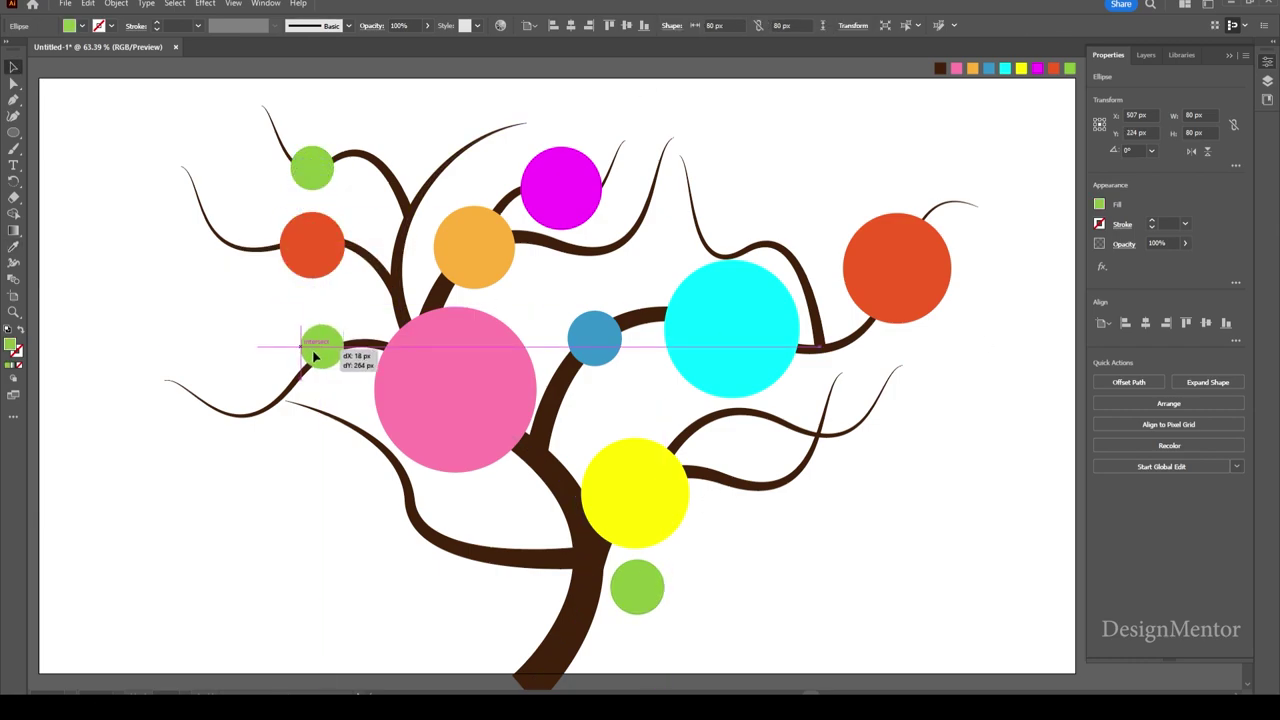
key(i)
click(650, 507)
click(1200, 115)
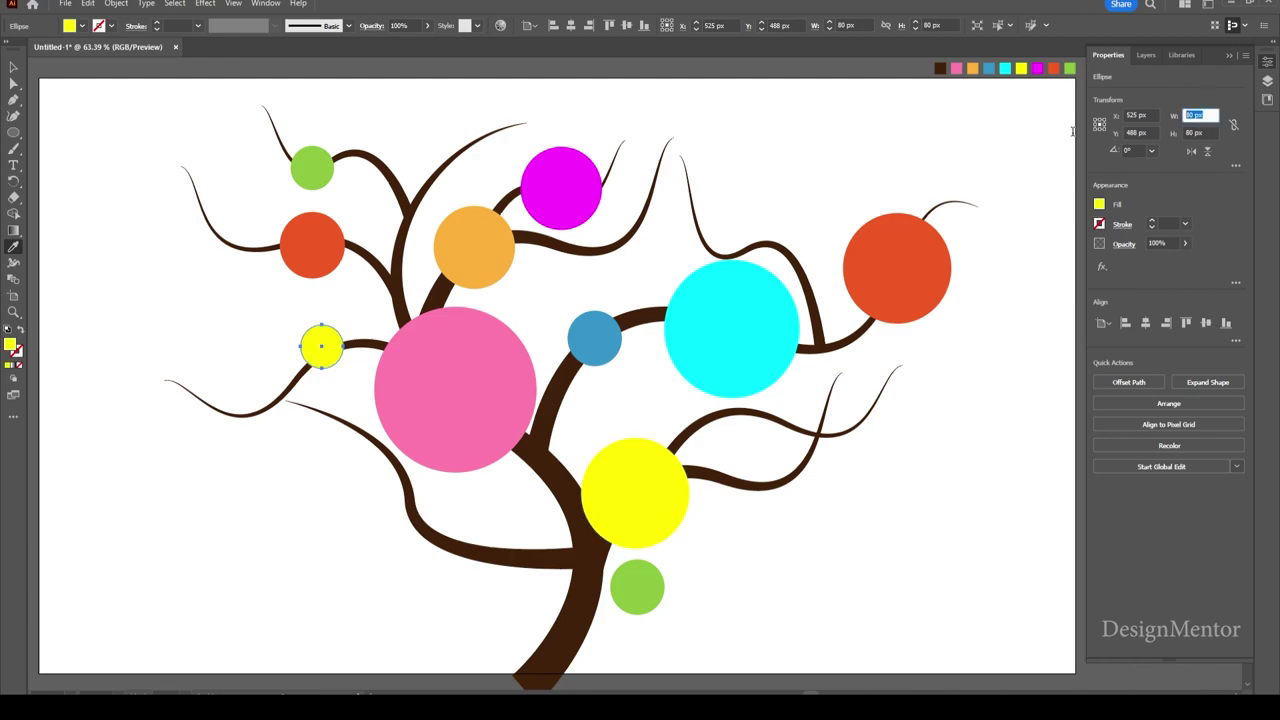
text(180)
key(Tab)
text(180)
key(Return)
key(v)
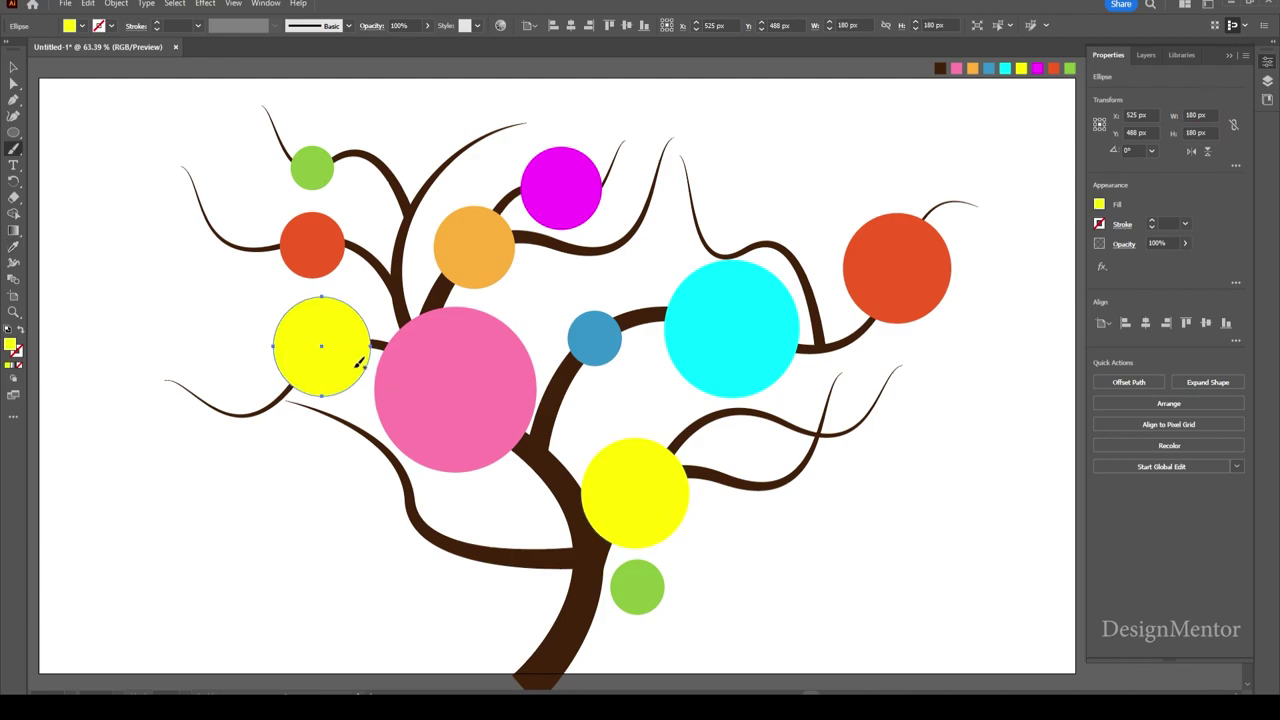
drag(348, 365, 327, 394)
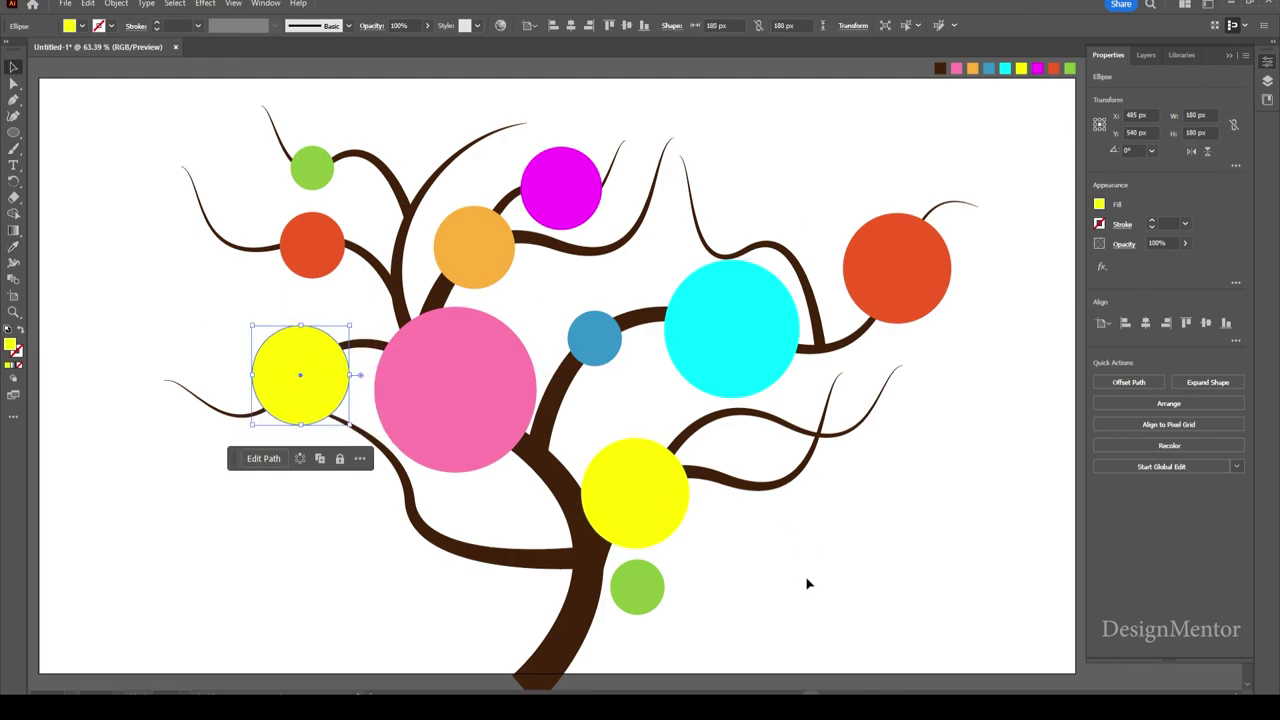
click(808, 583)
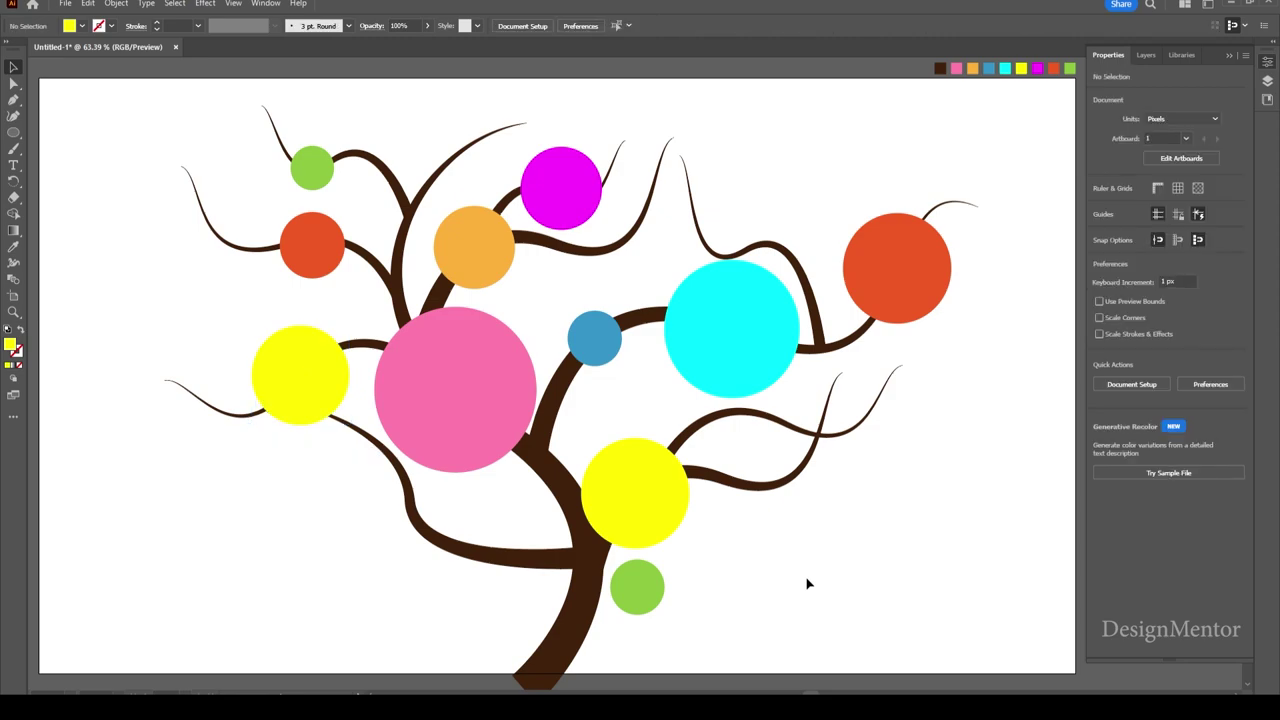
Copy the small green circle, enlarge it to 260 px, and place it between magenta and cyan.
click(312, 167)
key(ctrl+c)
key(ctrl+v)
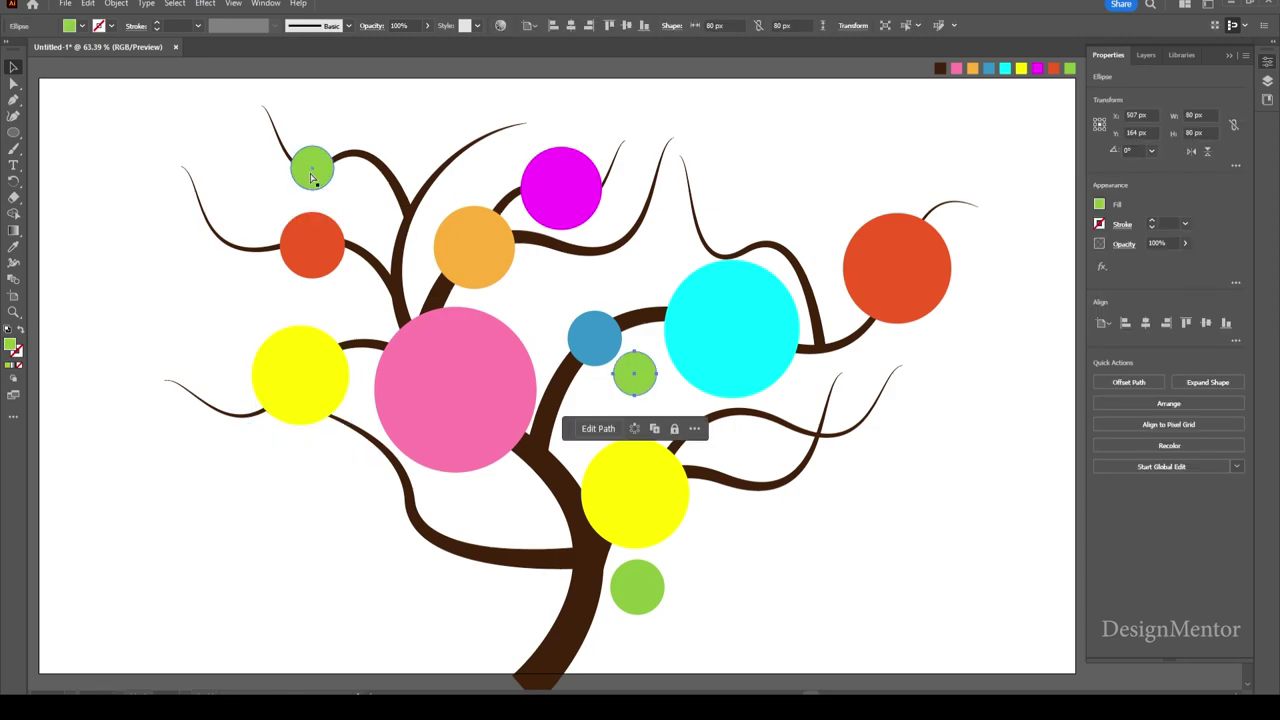
drag(637, 382, 658, 188)
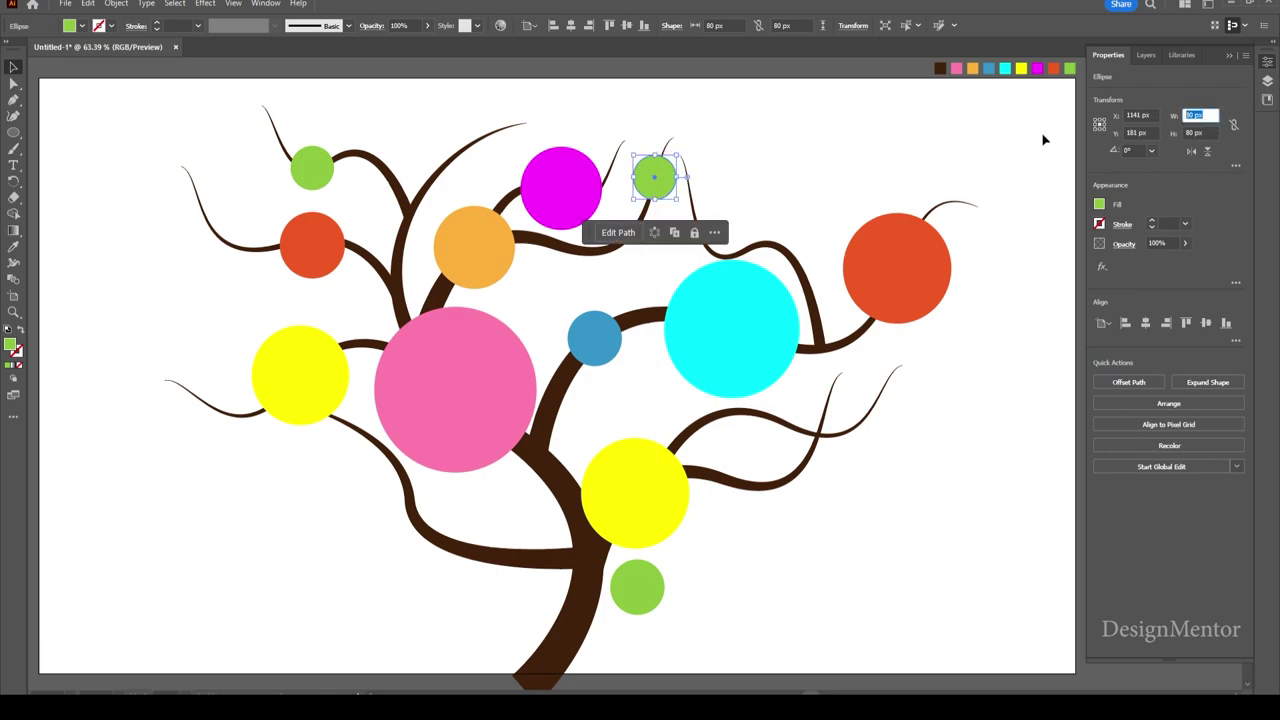
text(460)
key(Tab)
text(260)
key(Return)
drag(664, 163, 742, 187)
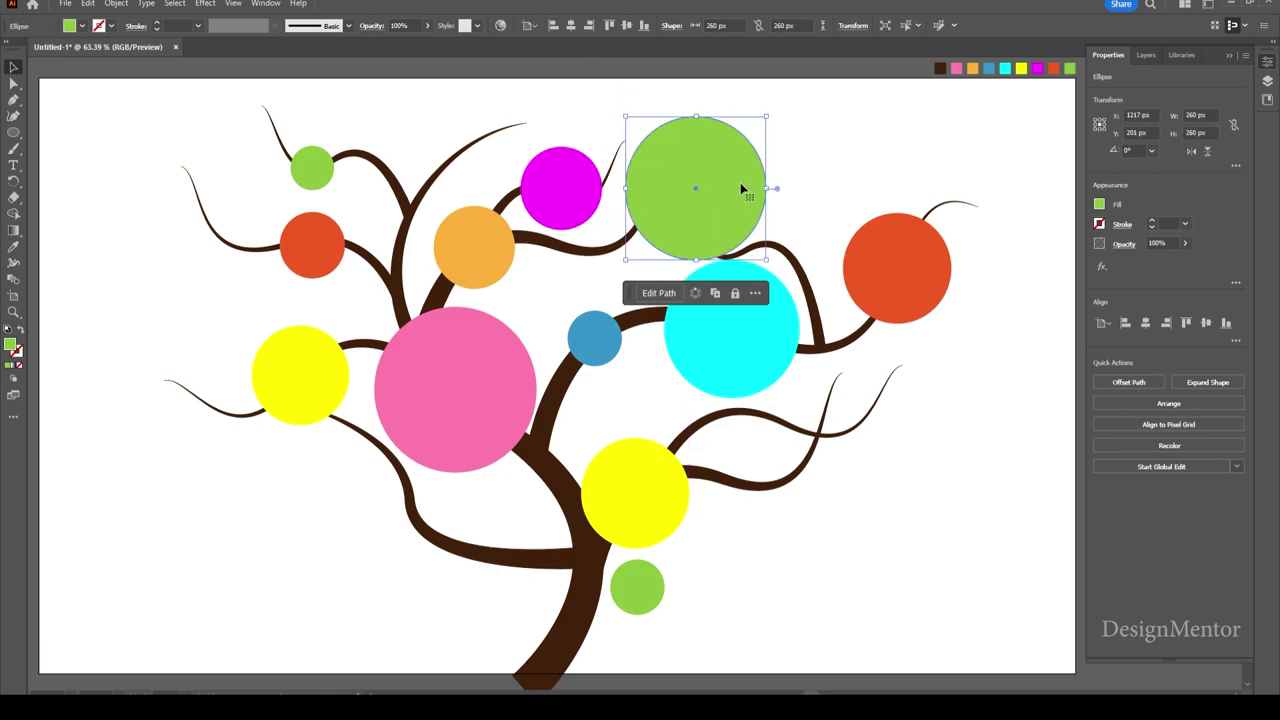
click(905, 544)
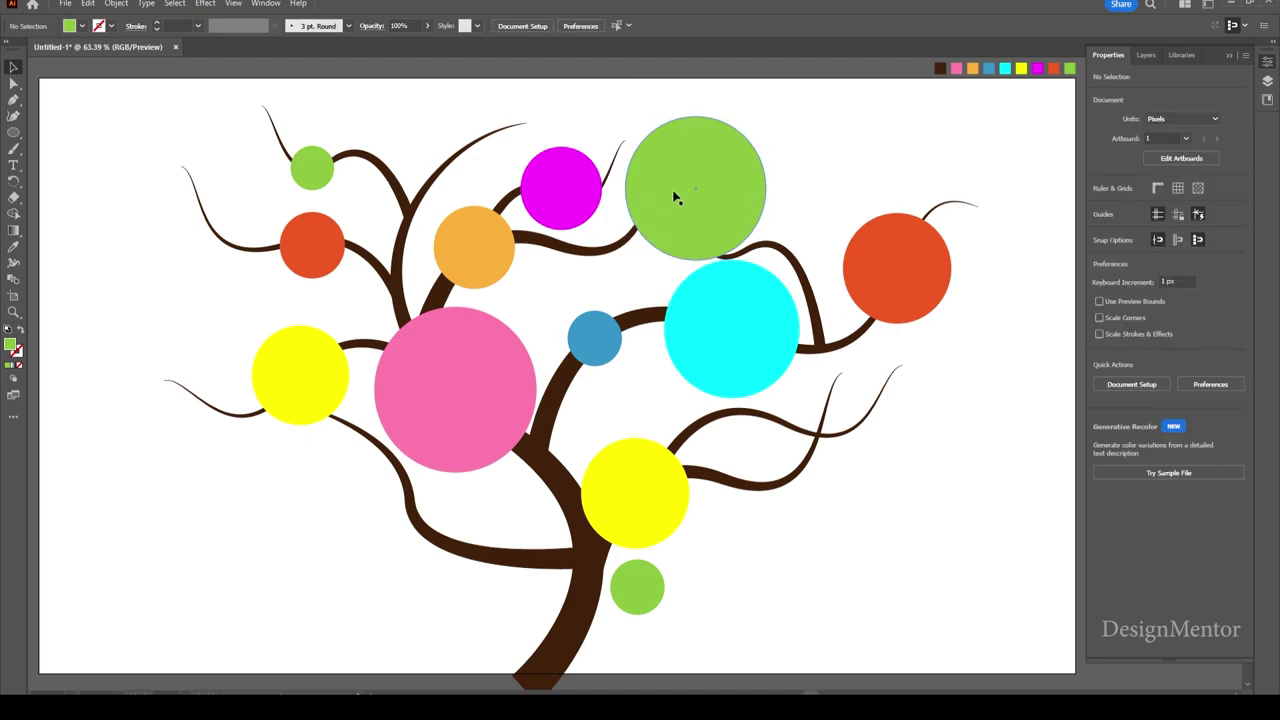
Nudge the green circle, then add a 200 px blue circle copy on the lower-left branch.
drag(675, 192, 664, 181)
click(947, 597)
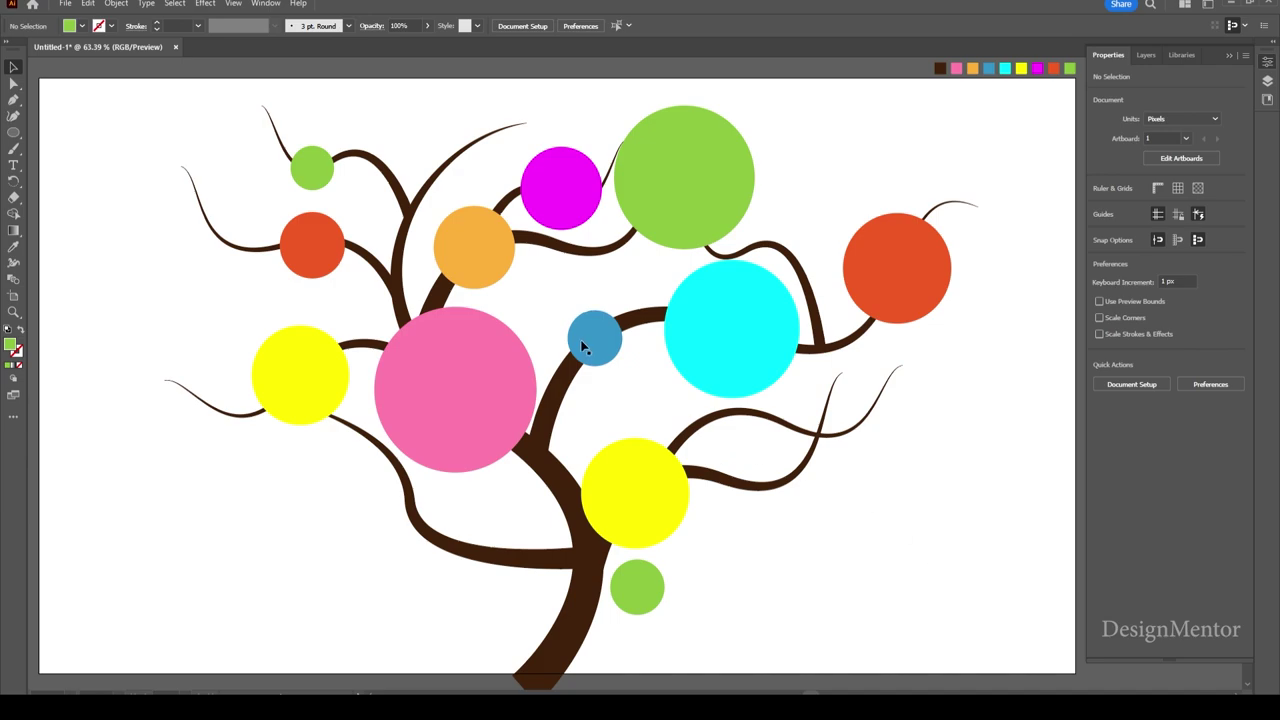
alt+drag(583, 345, 452, 553)
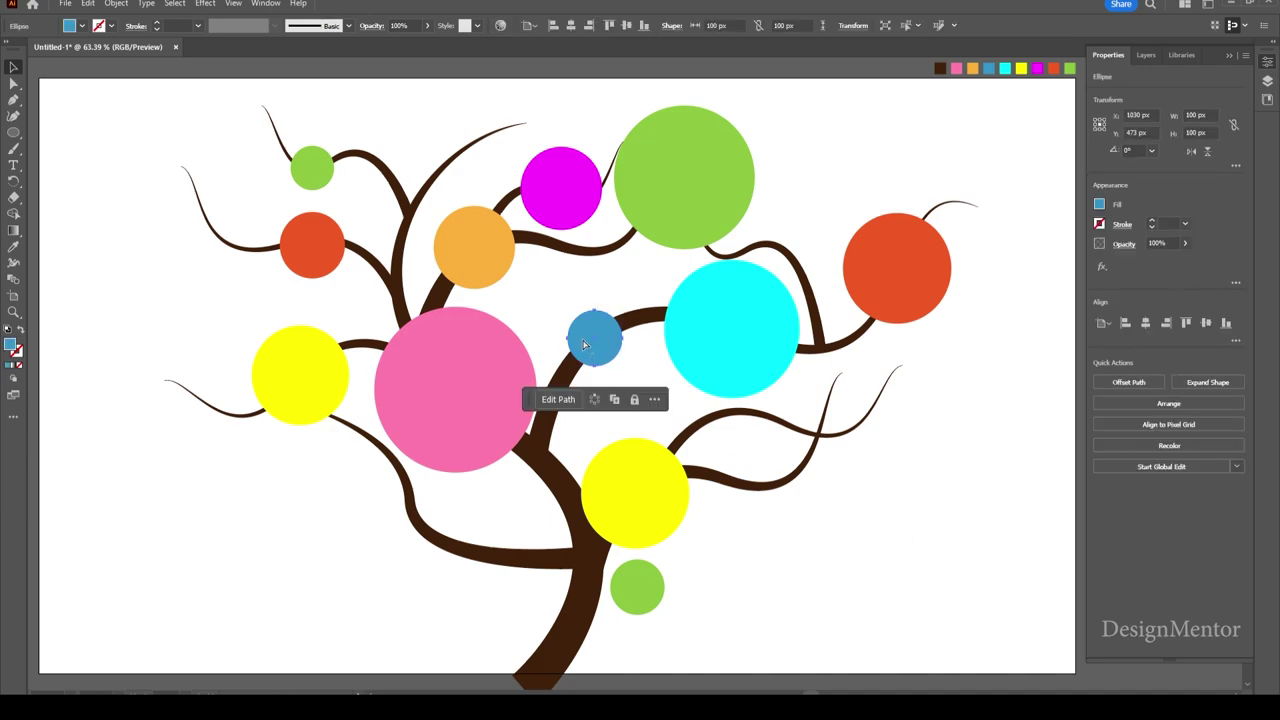
click(1196, 115)
text(200)
key(Tab)
text(200)
key(Return)
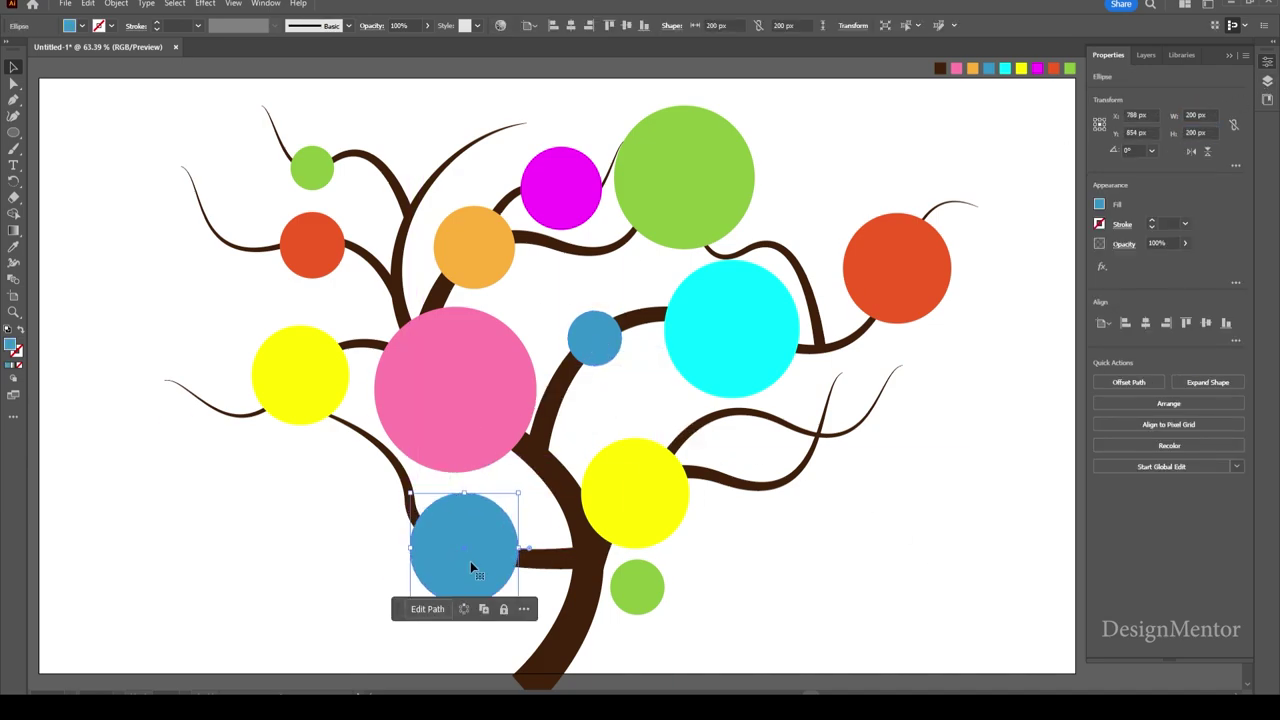
drag(472, 567, 501, 560)
click(797, 562)
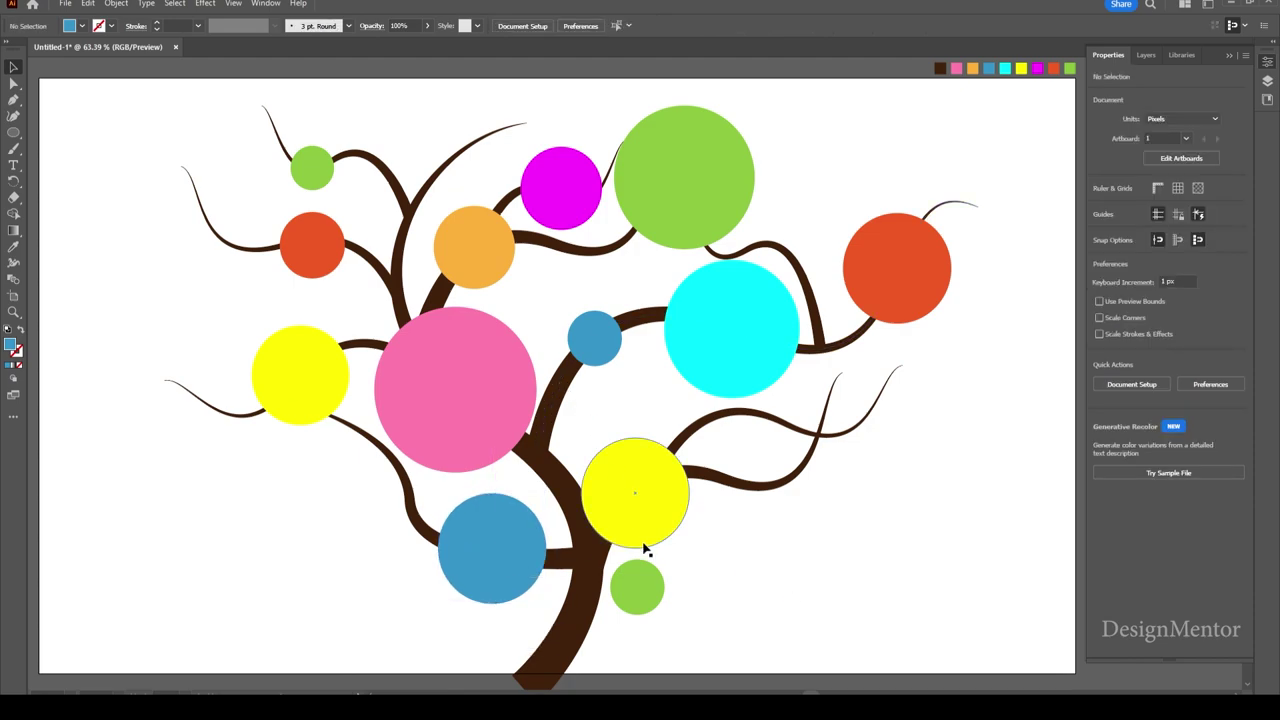
Add a 160 px cyan circle copy at the top of the tree.
click(637, 587)
alt+drag(637, 587, 461, 171)
text(160)
key(Tab)
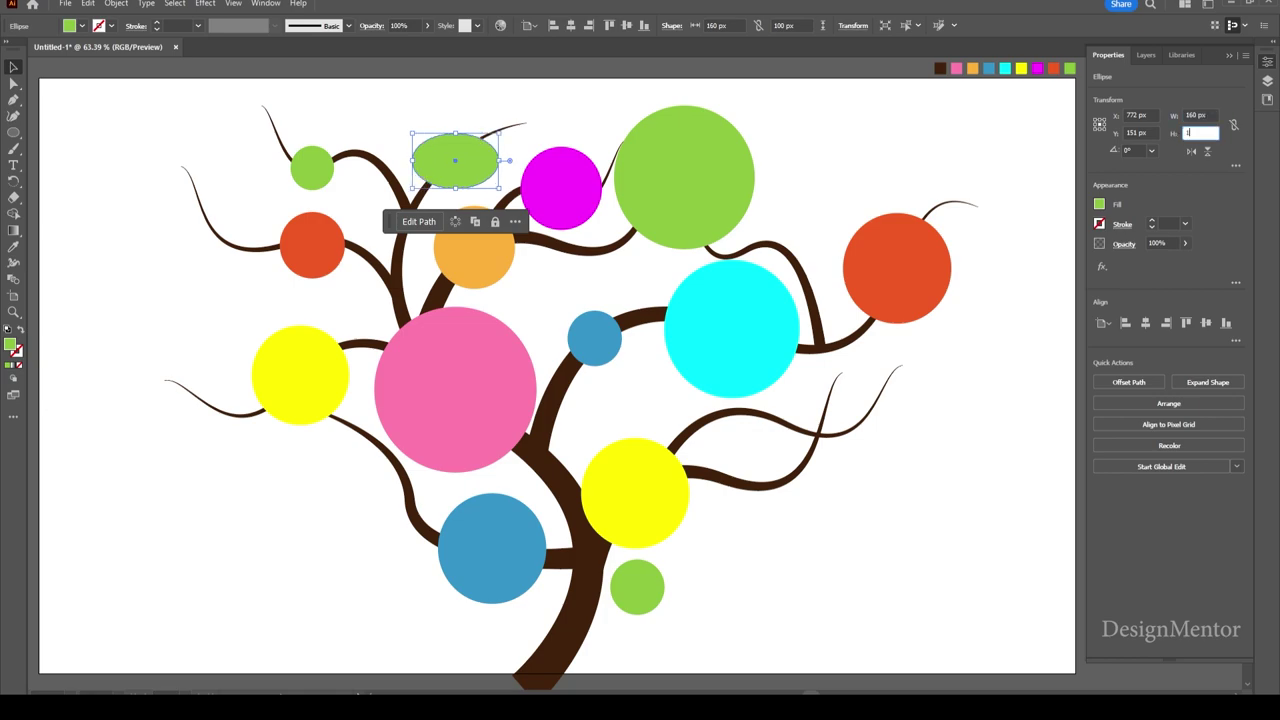
text(160)
key(Return)
click(1005, 68)
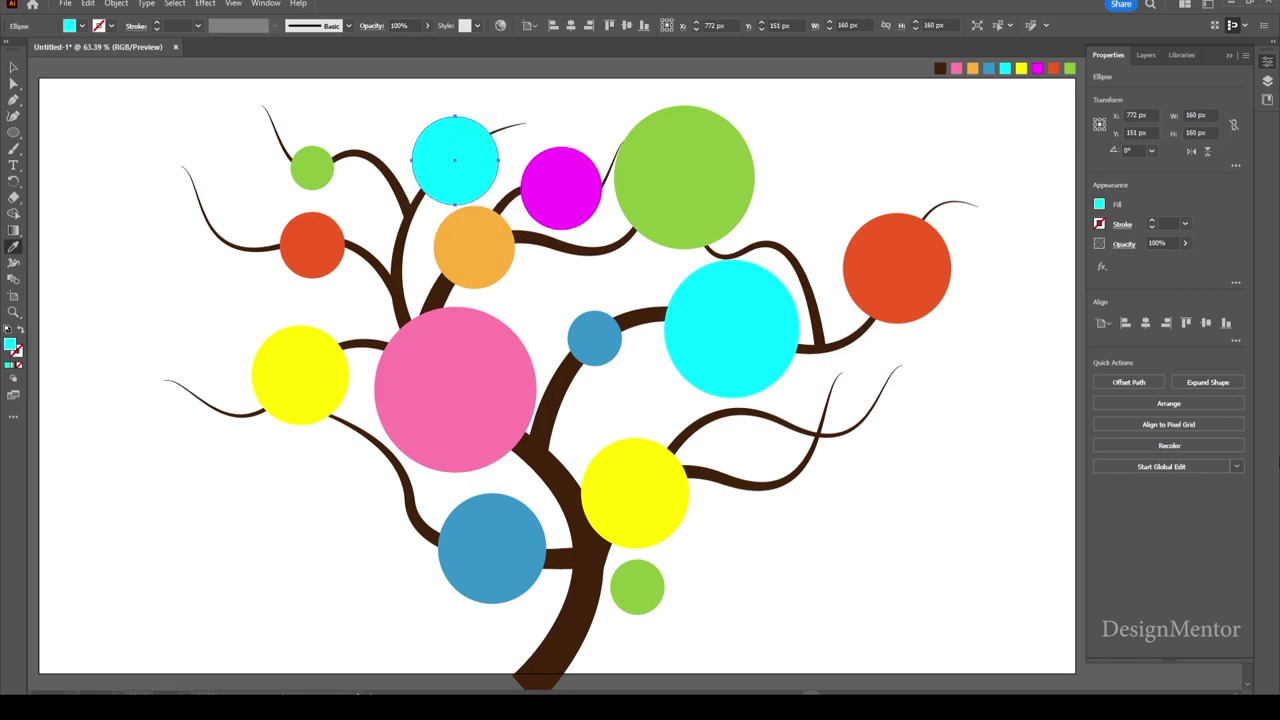
mouse_move(481, 185)
mouse_down()
mouse_move(464, 175)
mouse_move(481, 185)
mouse_up()
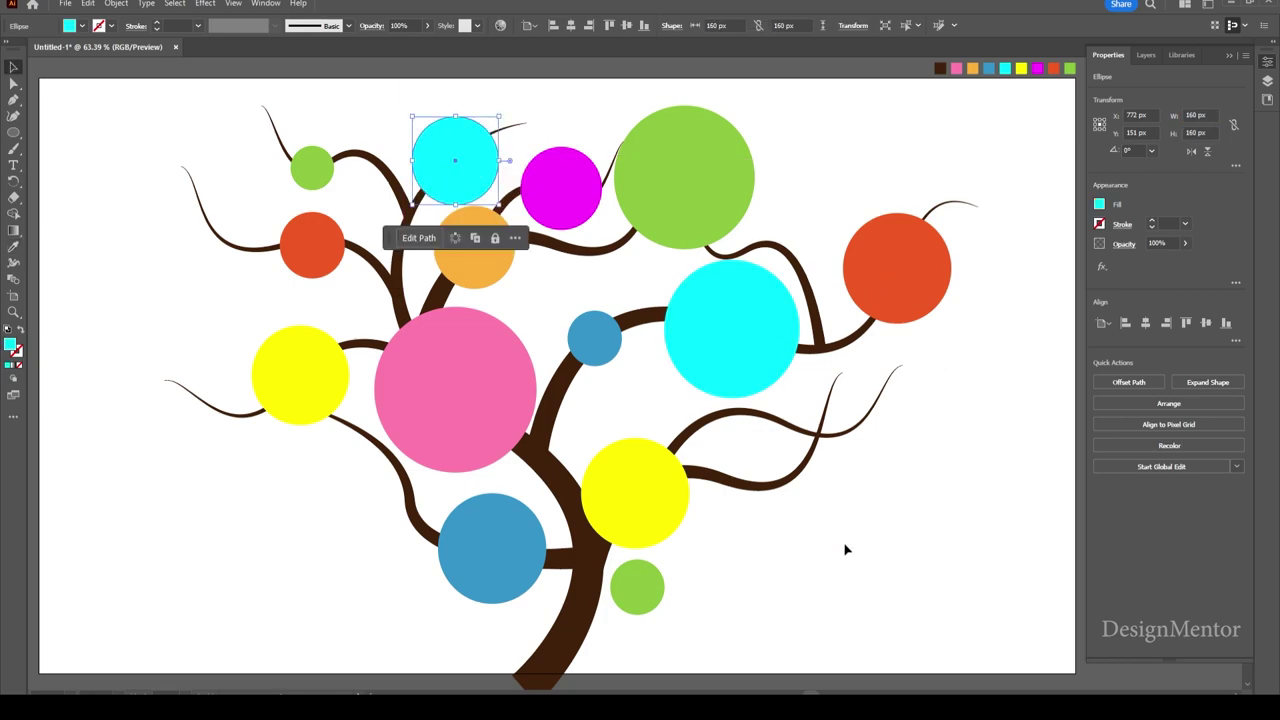
click(845, 549)
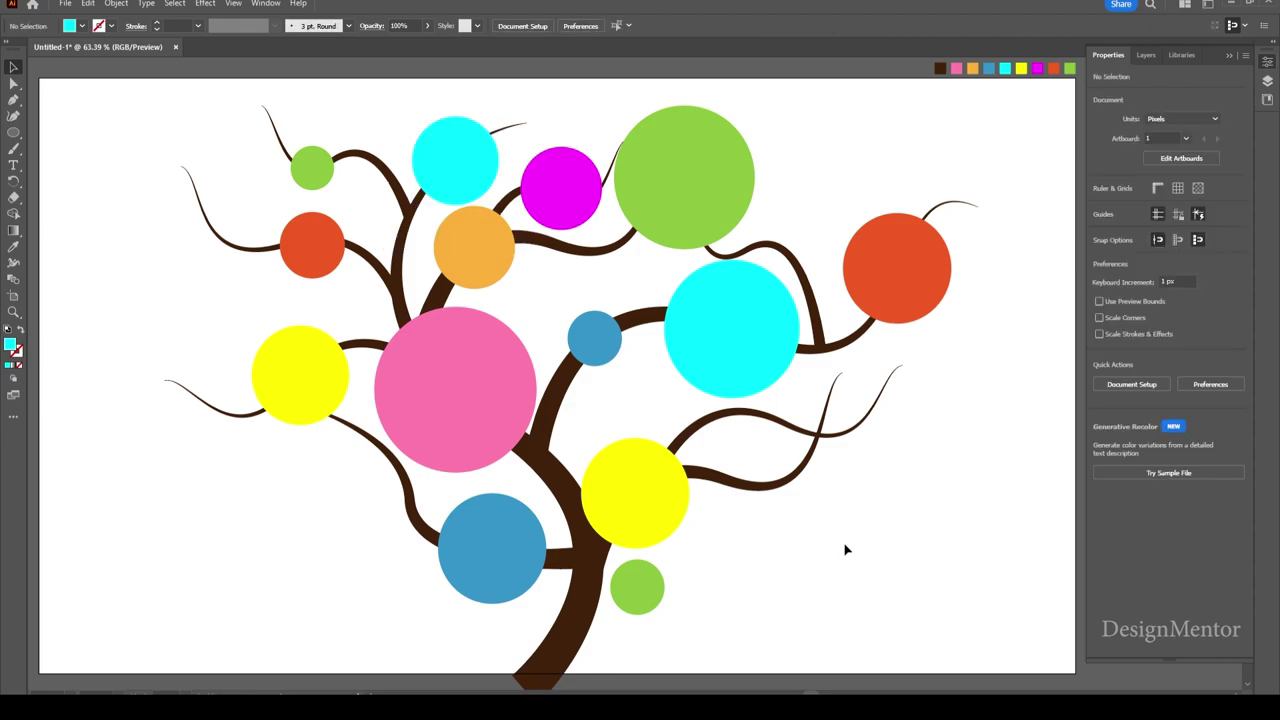
Place a 120 px blue circle copy at the upper-left branch tip.
click(608, 345)
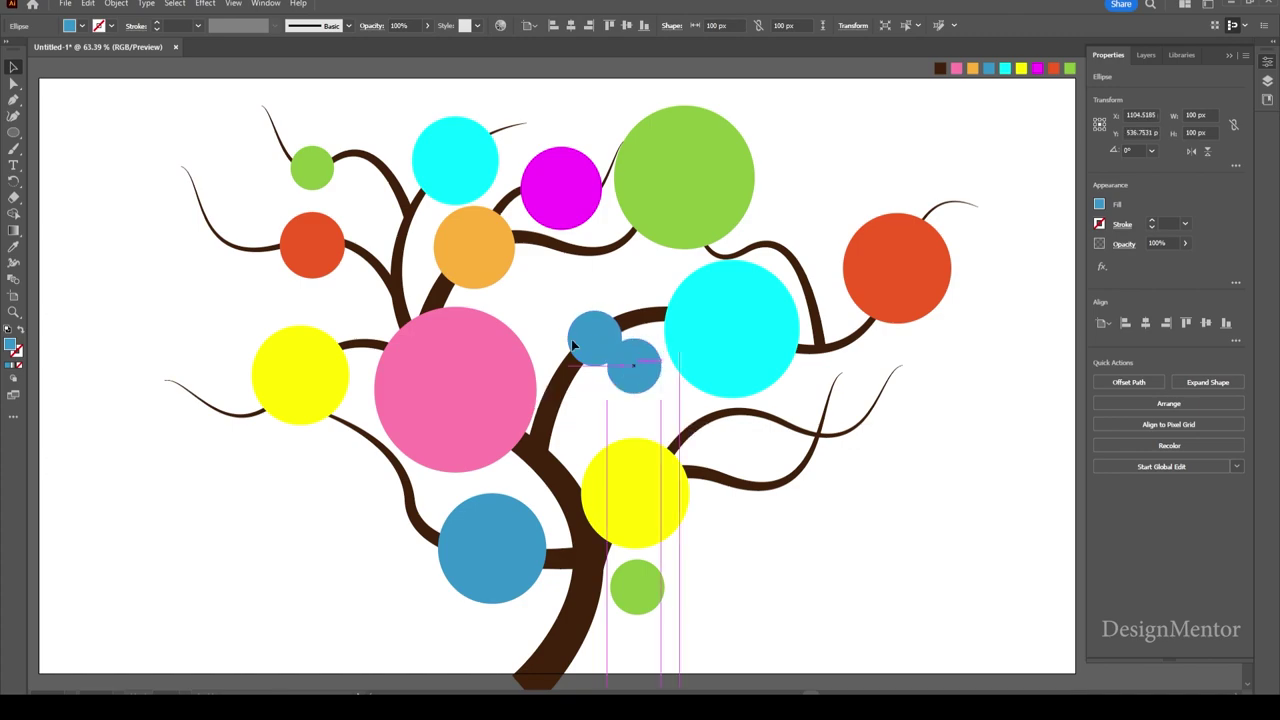
drag(608, 345, 195, 212)
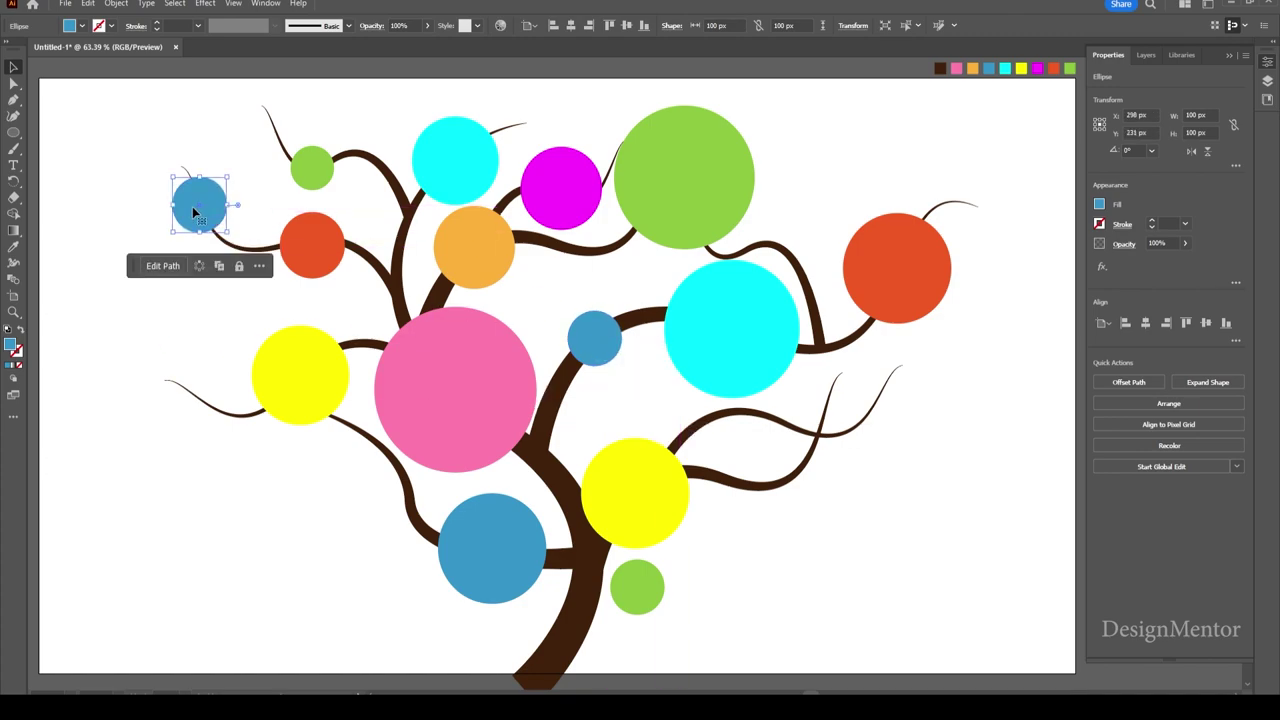
key(i)
click(697, 163)
click(588, 336)
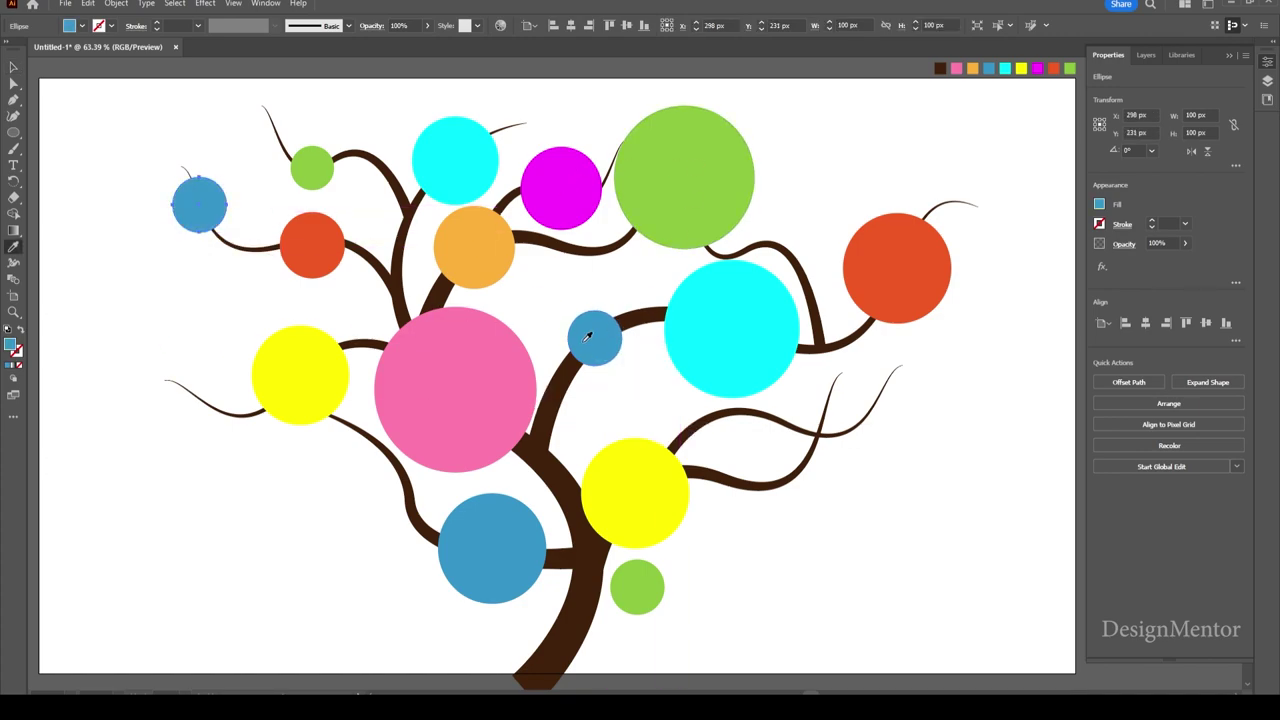
click(1196, 115)
text(120)
key(Tab)
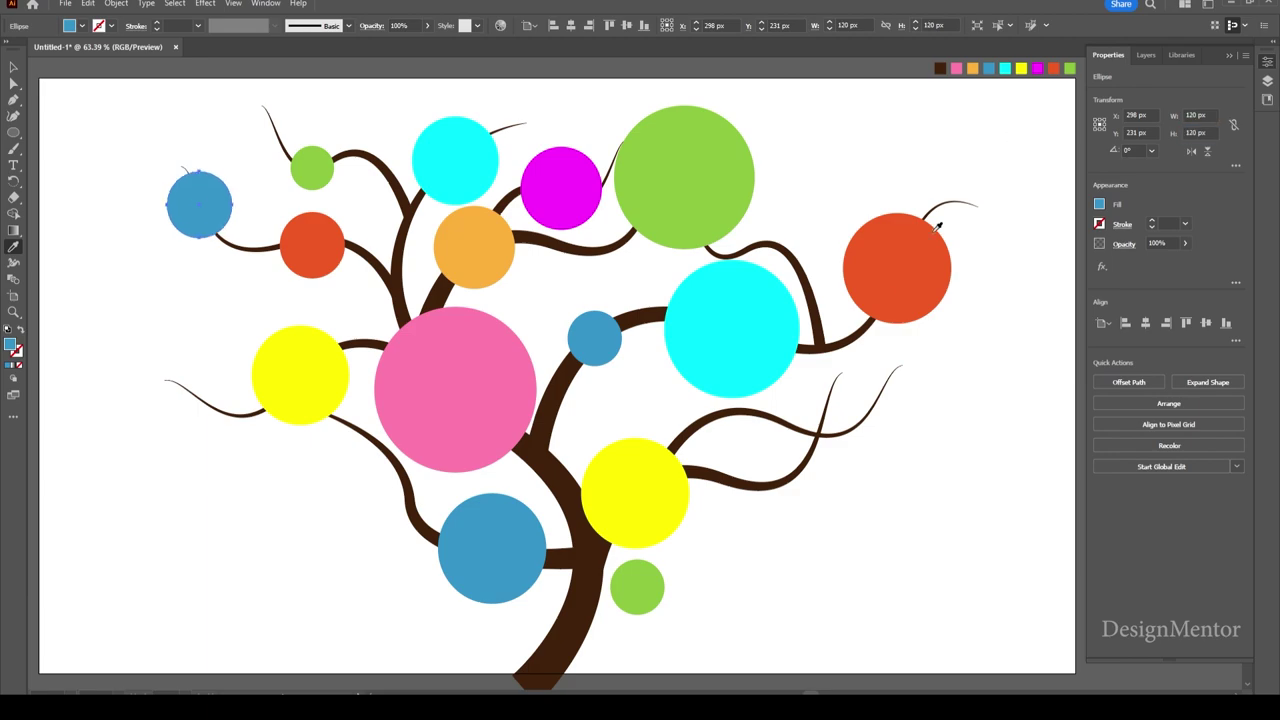
key(v)
click(866, 501)
Copy the cyan circle to the far-left branch end at 130 px.
click(479, 170)
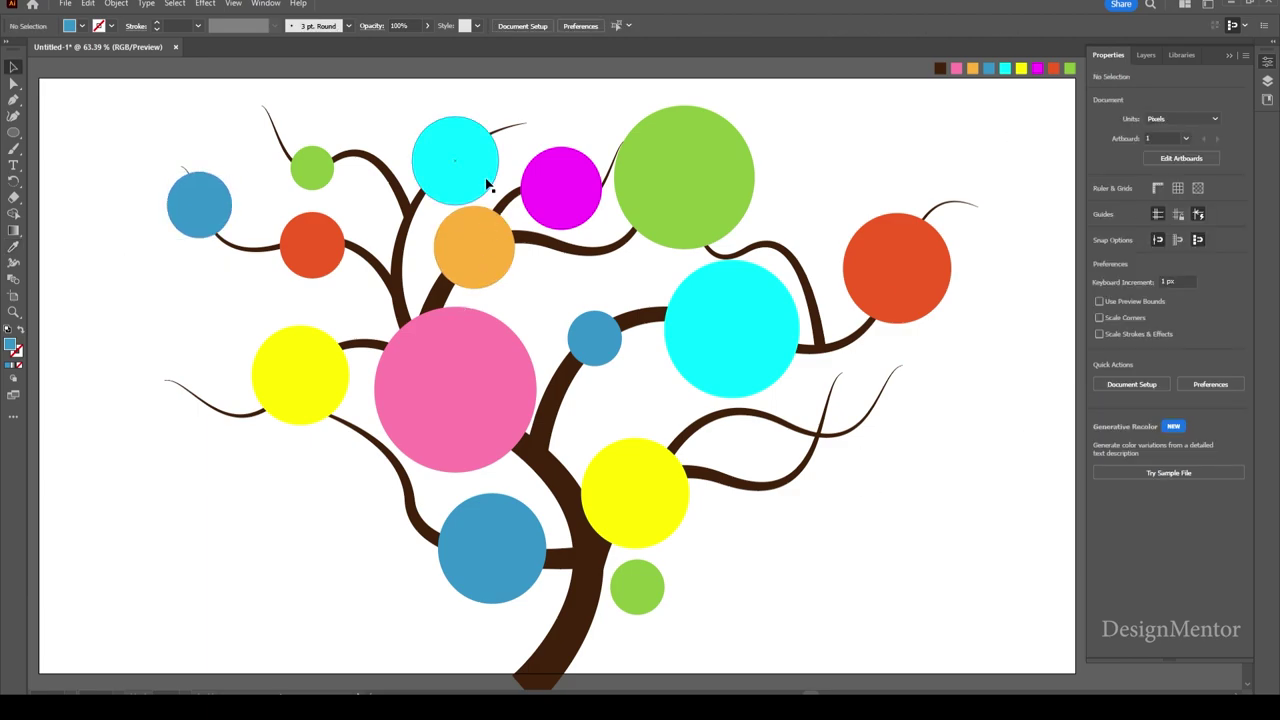
key(ctrl+c)
key(ctrl+v)
drag(650, 408, 209, 425)
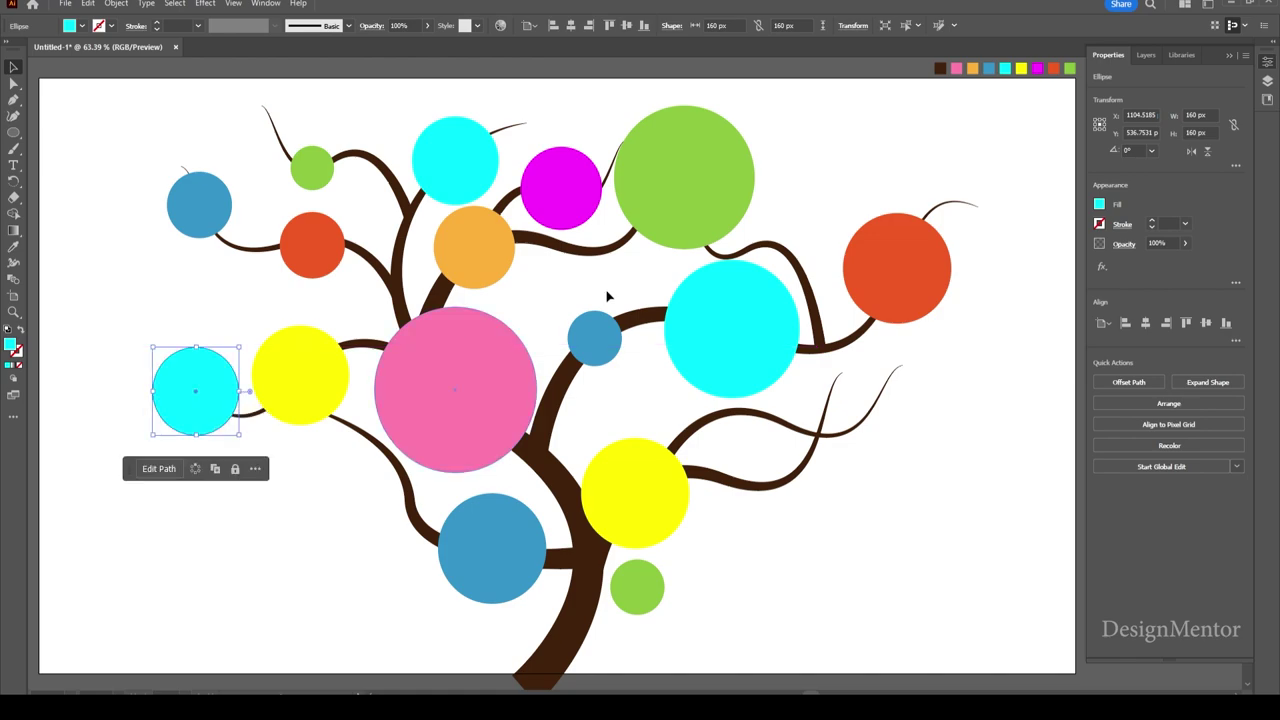
click(1210, 115)
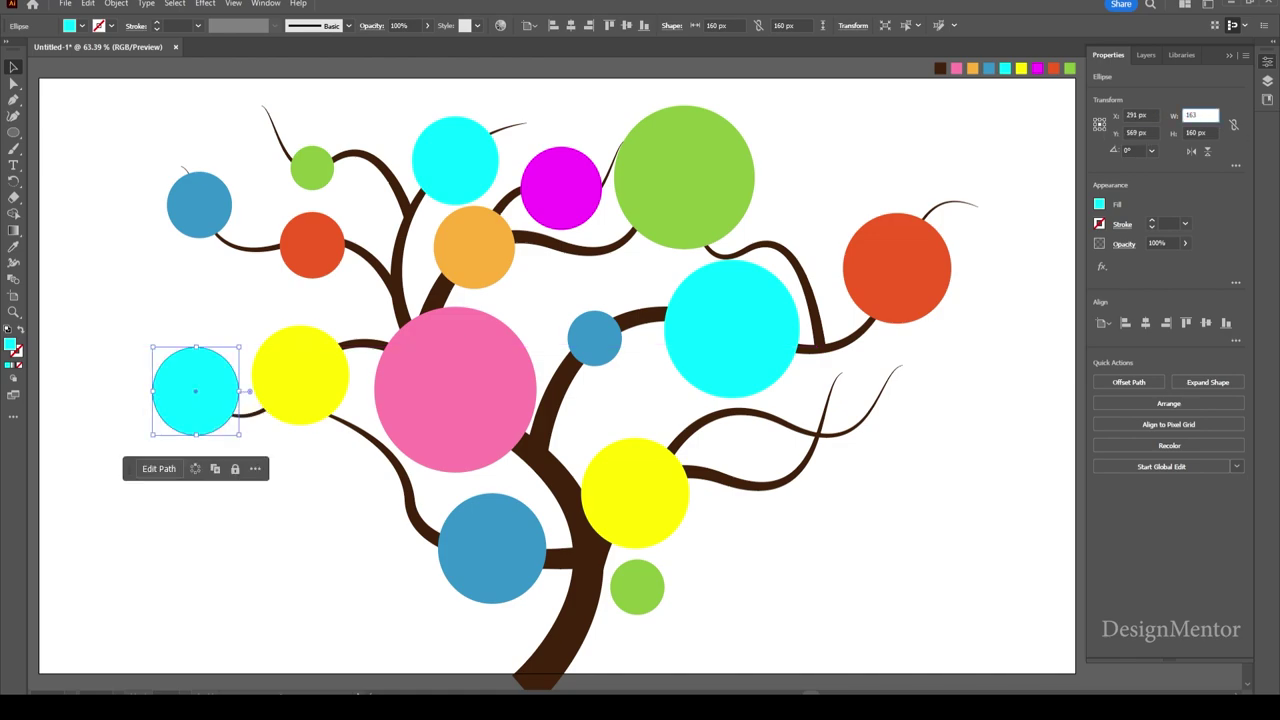
text(130)
key(Return)
drag(203, 383, 198, 381)
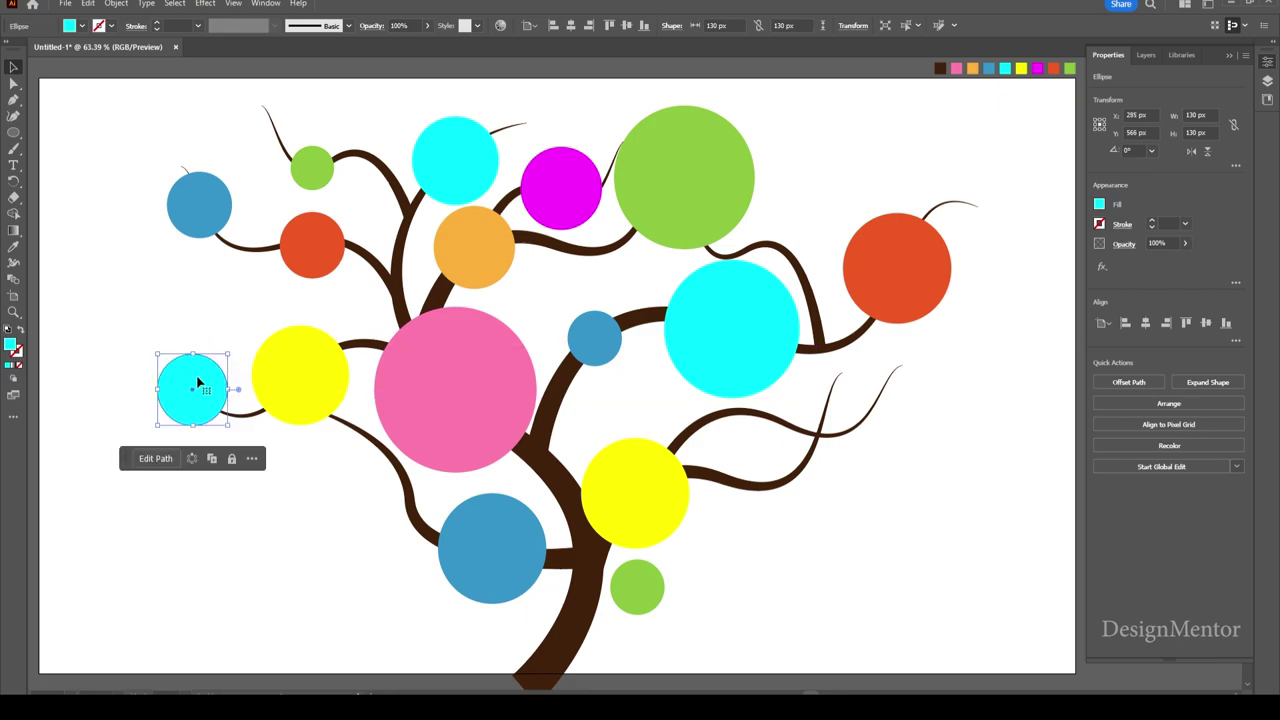
click(246, 480)
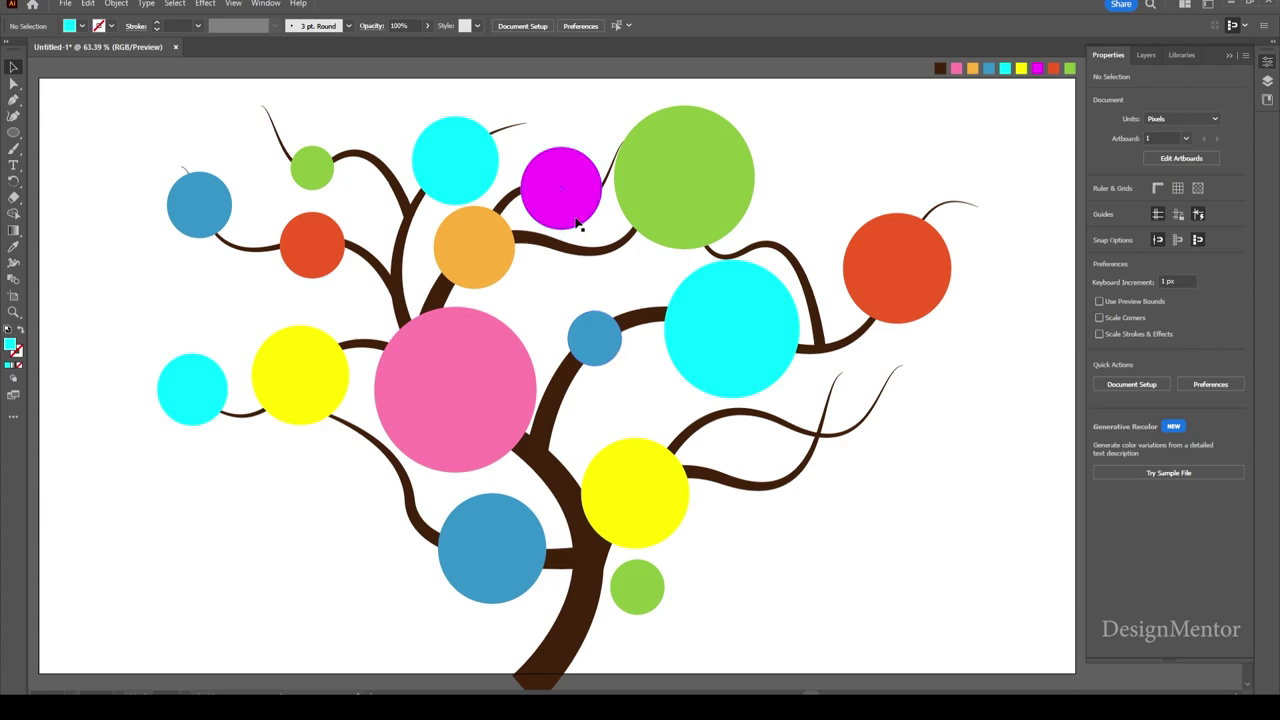
Add an 80 px magenta circle copy on the left.
click(571, 189)
drag(571, 189, 211, 316)
click(1195, 115)
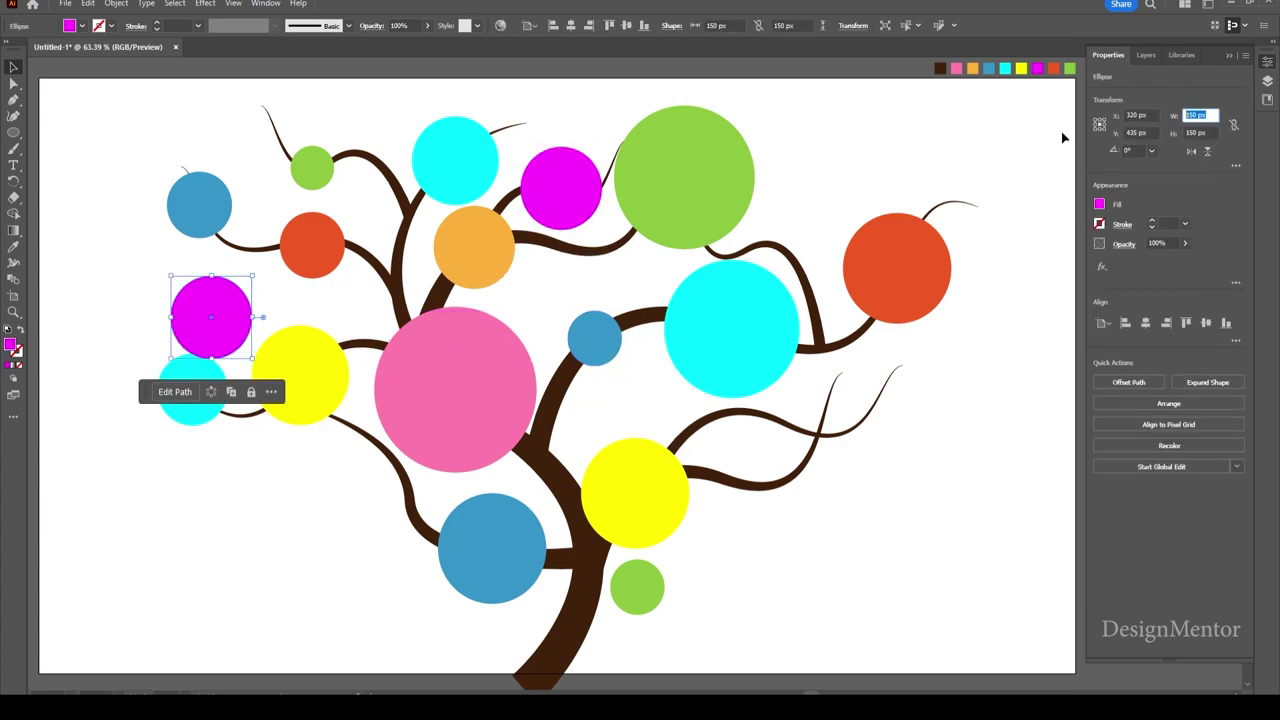
text(80)
key(Tab)
text(80)
key(Return)
Move the magenta circle above the left cyan one and add a 110 px green copy below it.
drag(217, 330, 200, 335)
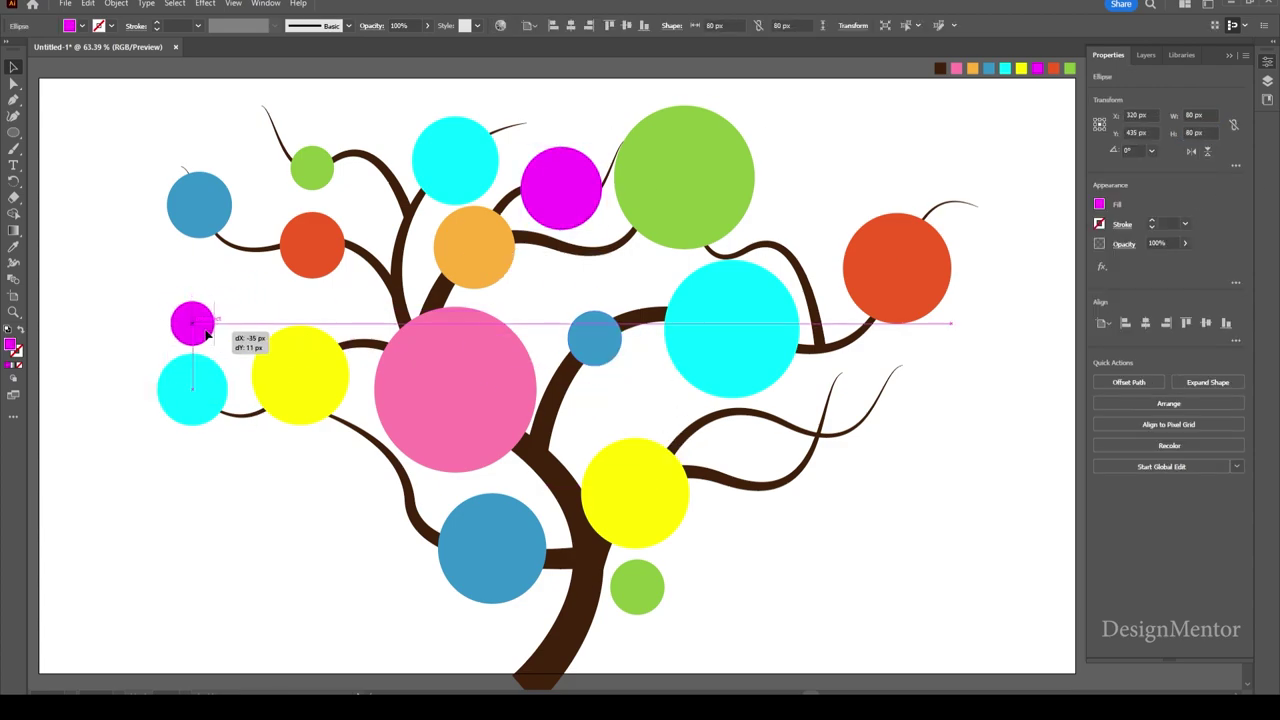
click(787, 586)
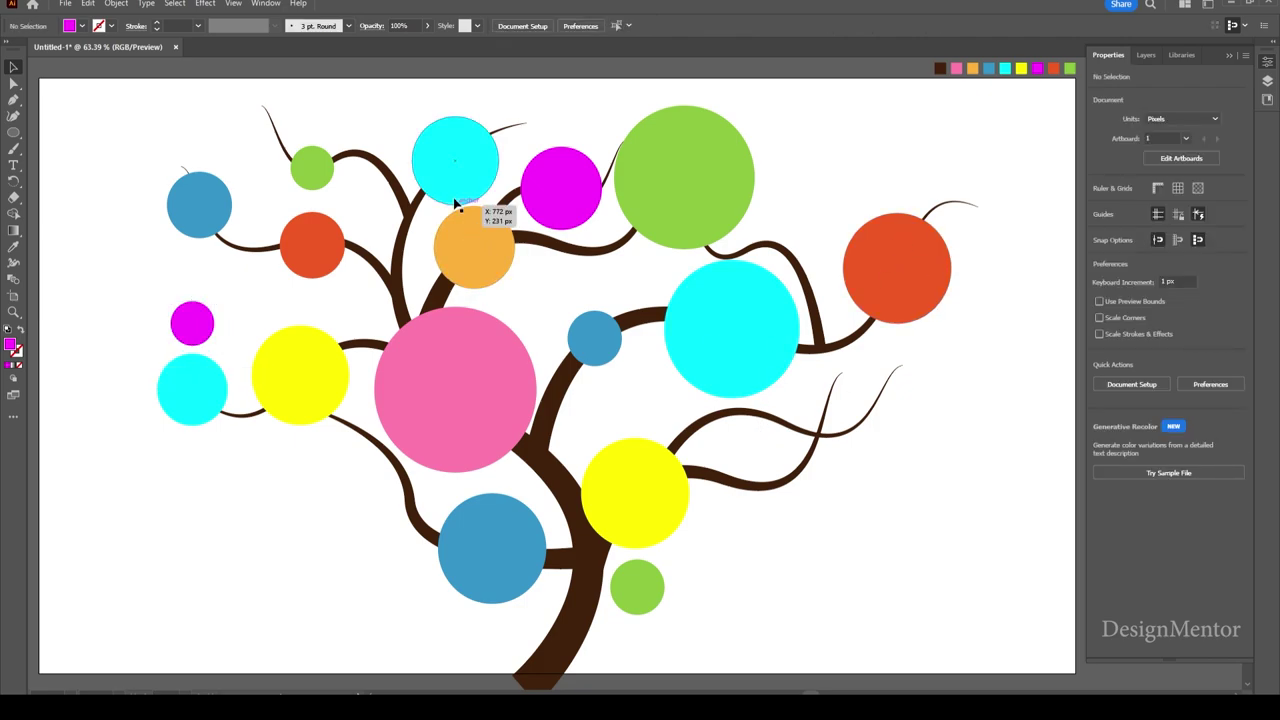
click(683, 200)
key(ctrl+c)
key(ctrl+v)
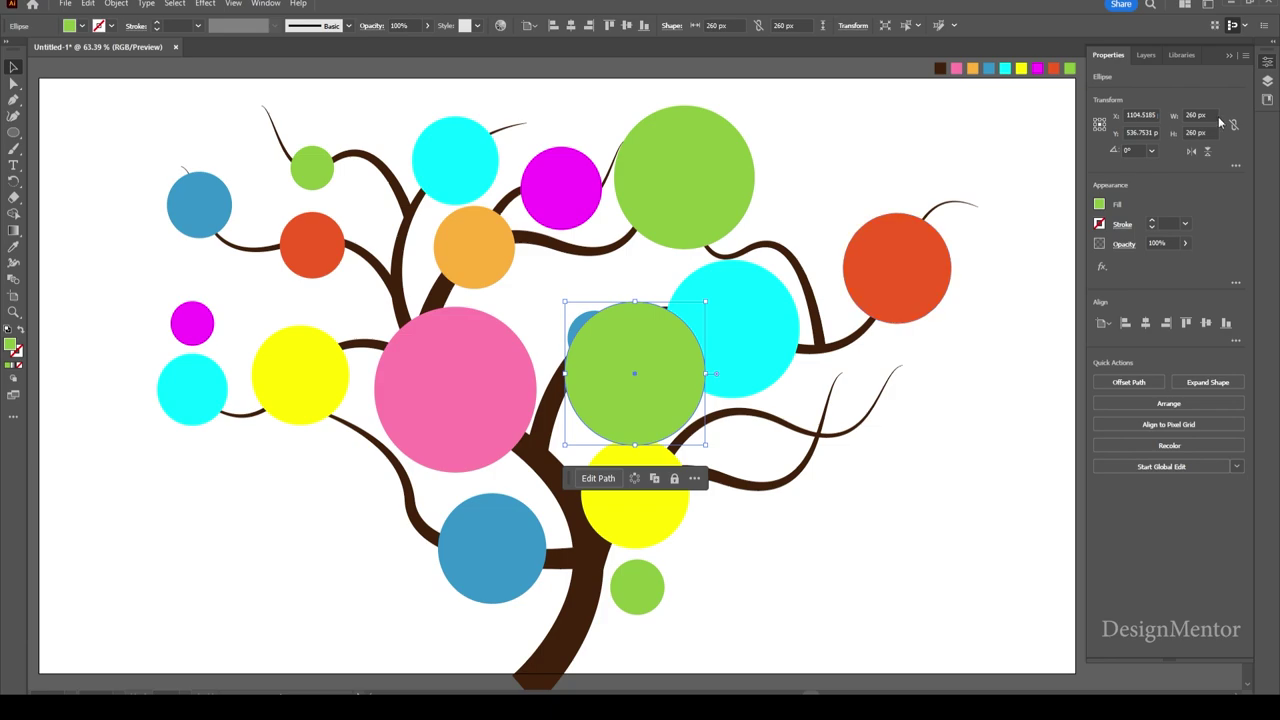
text(110)
key(Tab)
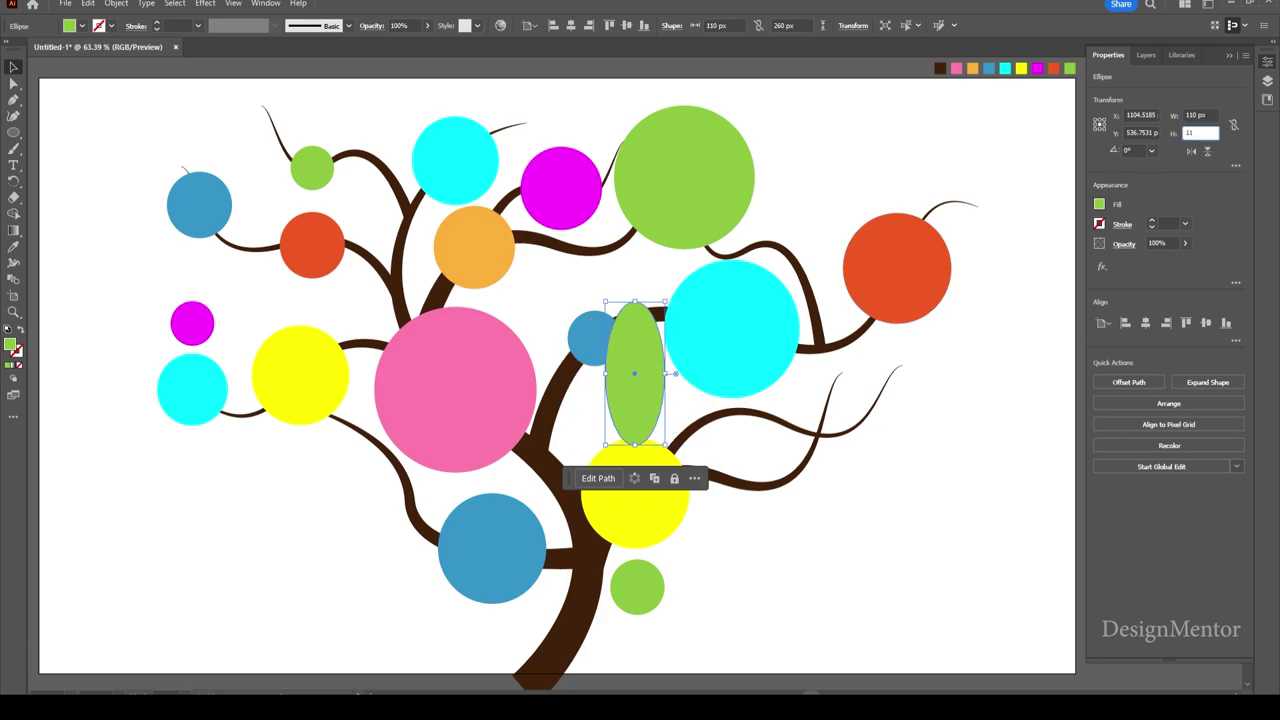
text(110)
key(Return)
drag(640, 377, 238, 456)
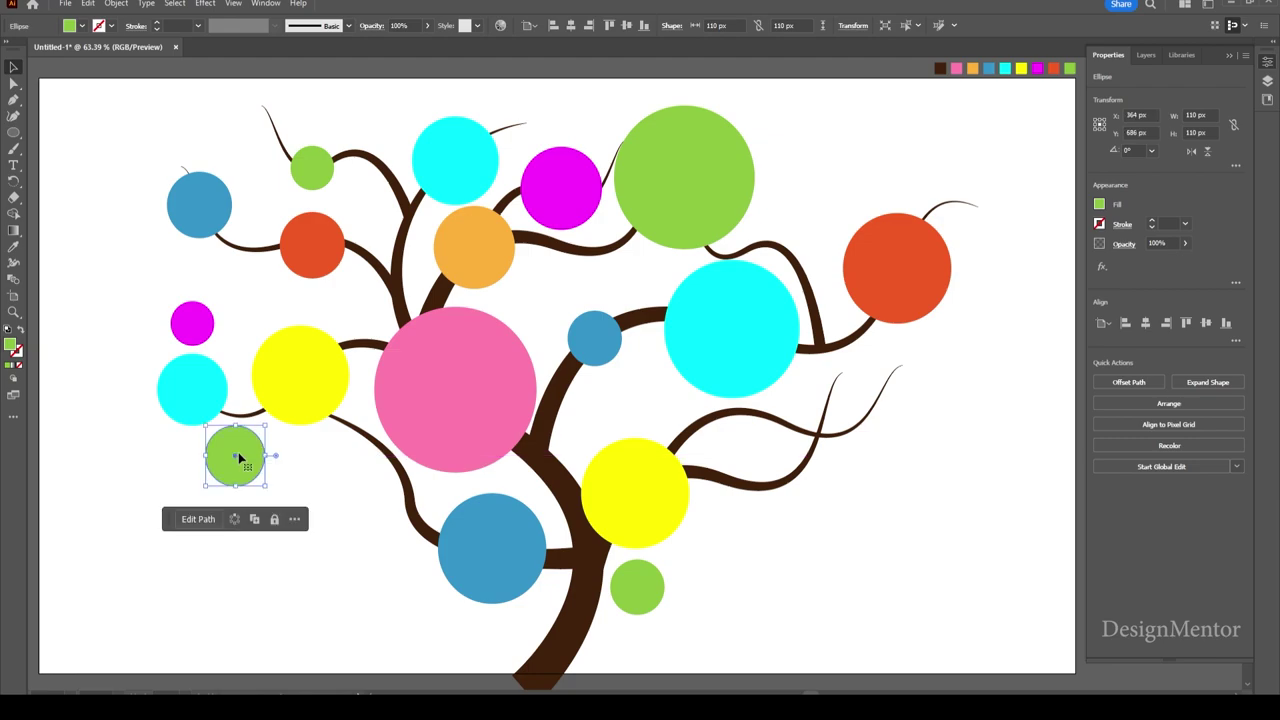
click(781, 579)
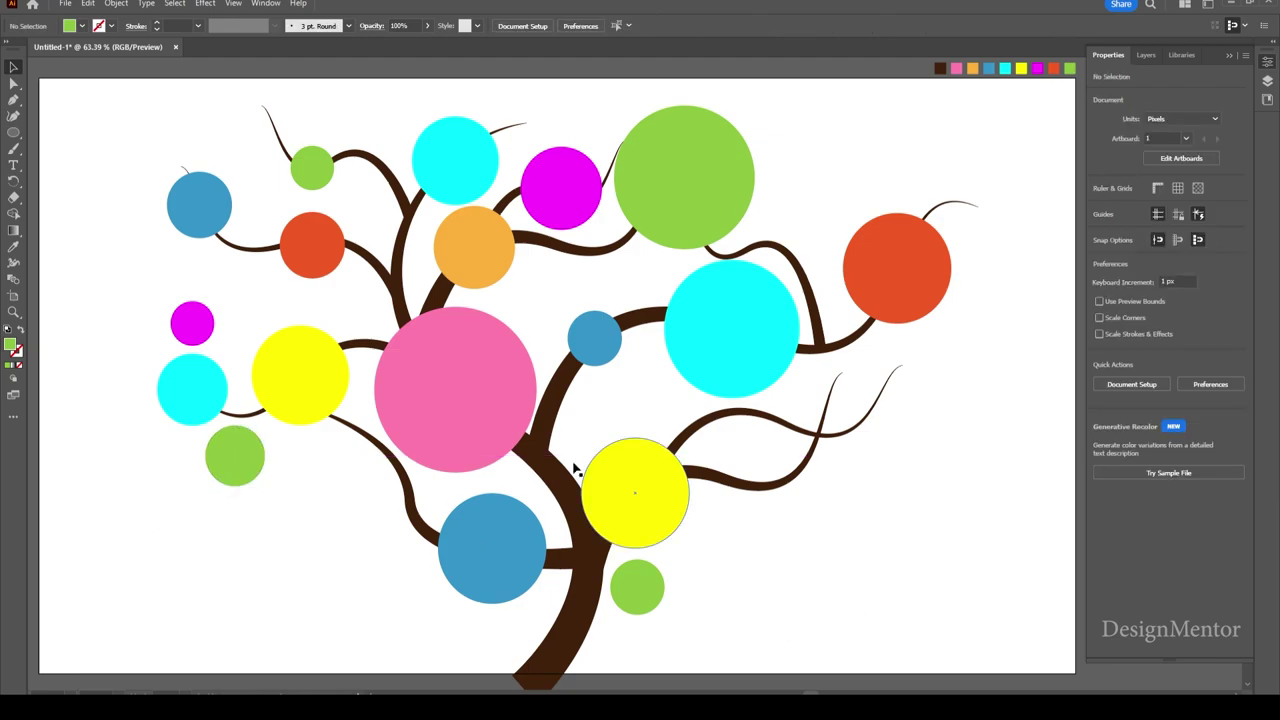
Duplicate the large pink circle as an 80 px copy beside the big green circle.
click(449, 390)
drag(449, 390, 852, 195)
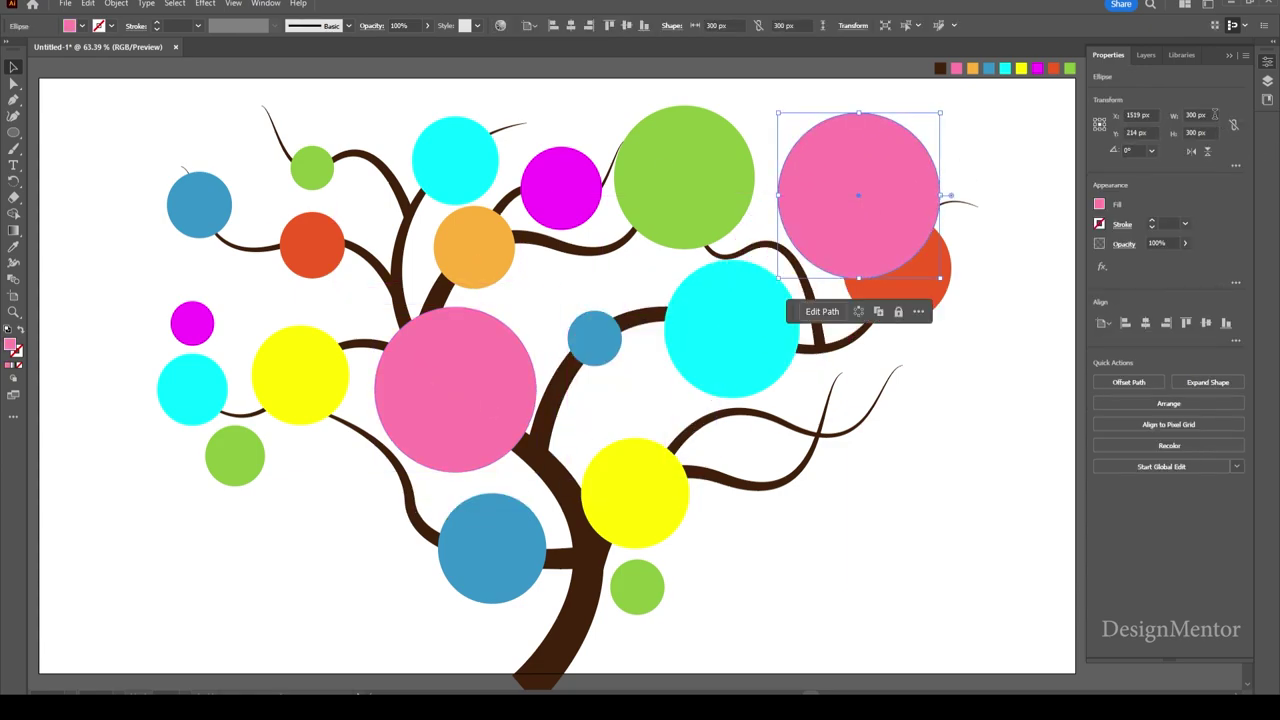
double_click(1195, 115)
text(80)
key(Return)
mouse_move(877, 188)
mouse_down()
mouse_move(790, 178)
mouse_move(799, 212)
mouse_up()
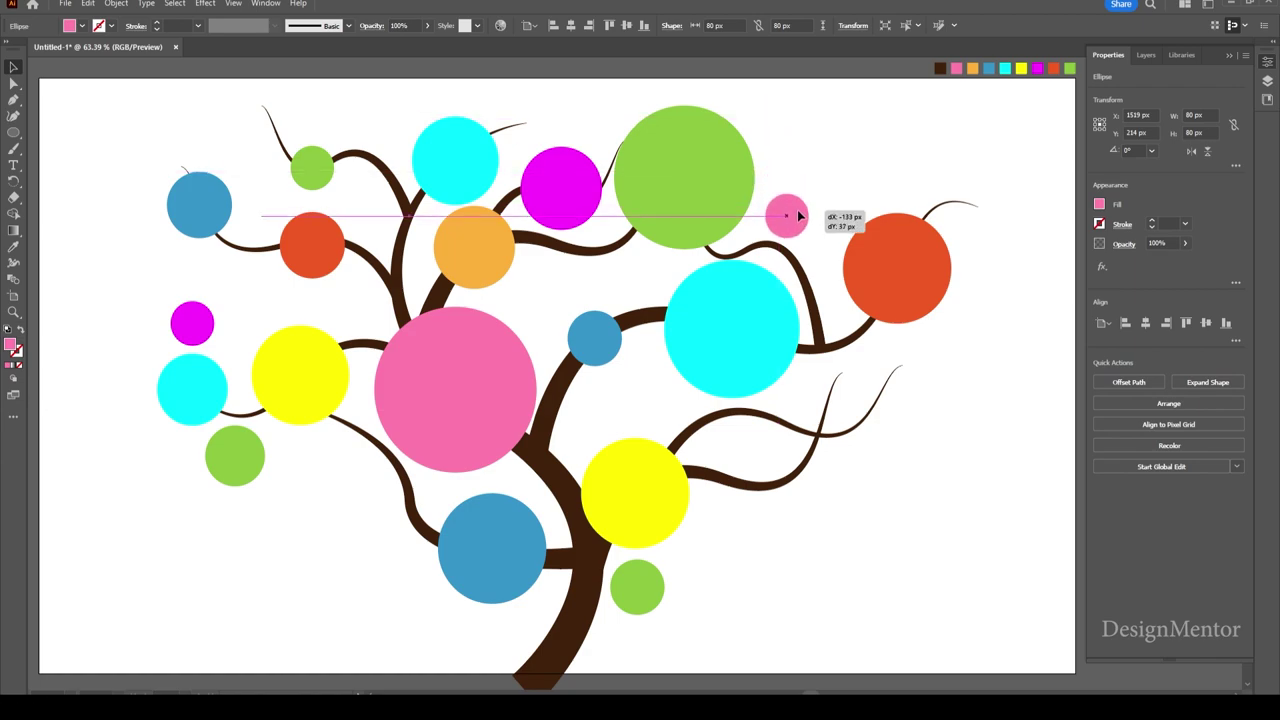
Place a copy of the magenta circle above the red circle.
click(192, 322)
key(ctrl+c)
key(ctrl+v)
mouse_move(635, 373)
mouse_down()
mouse_move(894, 263)
mouse_move(966, 196)
mouse_move(958, 203)
mouse_up()
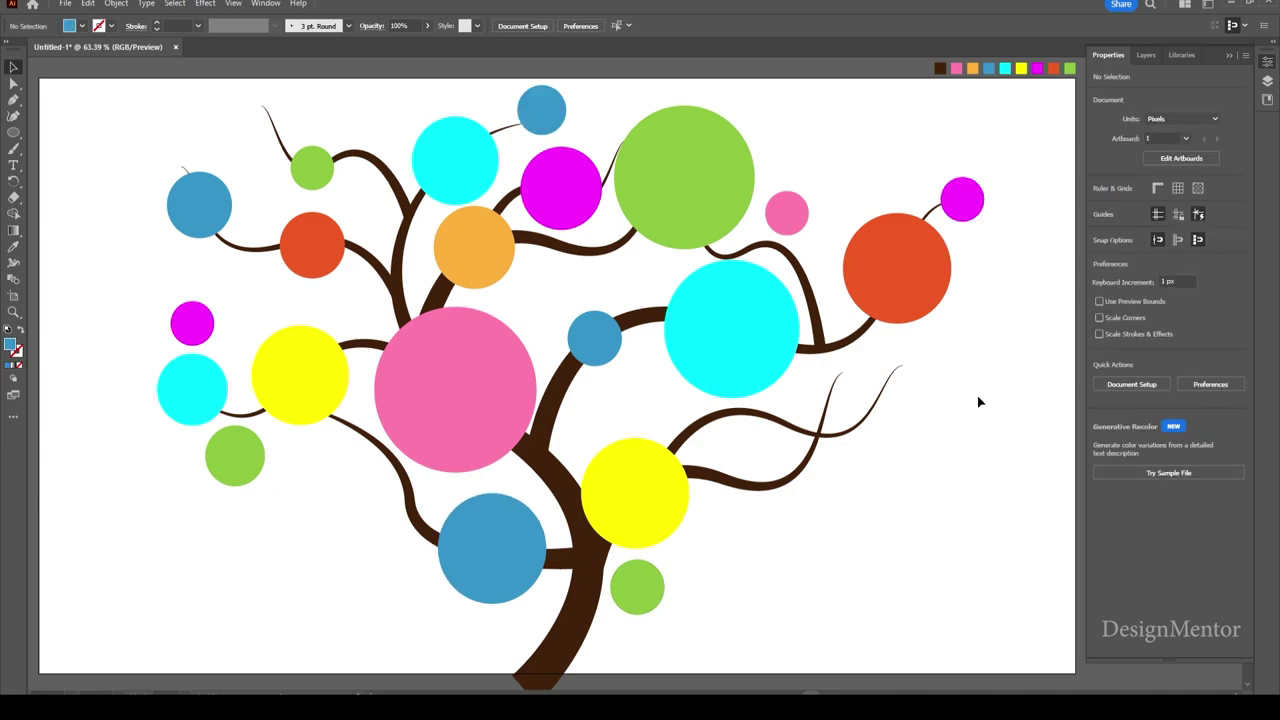
Resize the blue circle at the top of the tree to 90 px.
click(532, 108)
mouse_move(532, 108)
mouse_down()
mouse_move(596, 325)
mouse_move(523, 109)
mouse_up()
click(1195, 115)
text(90)
key(Tab)
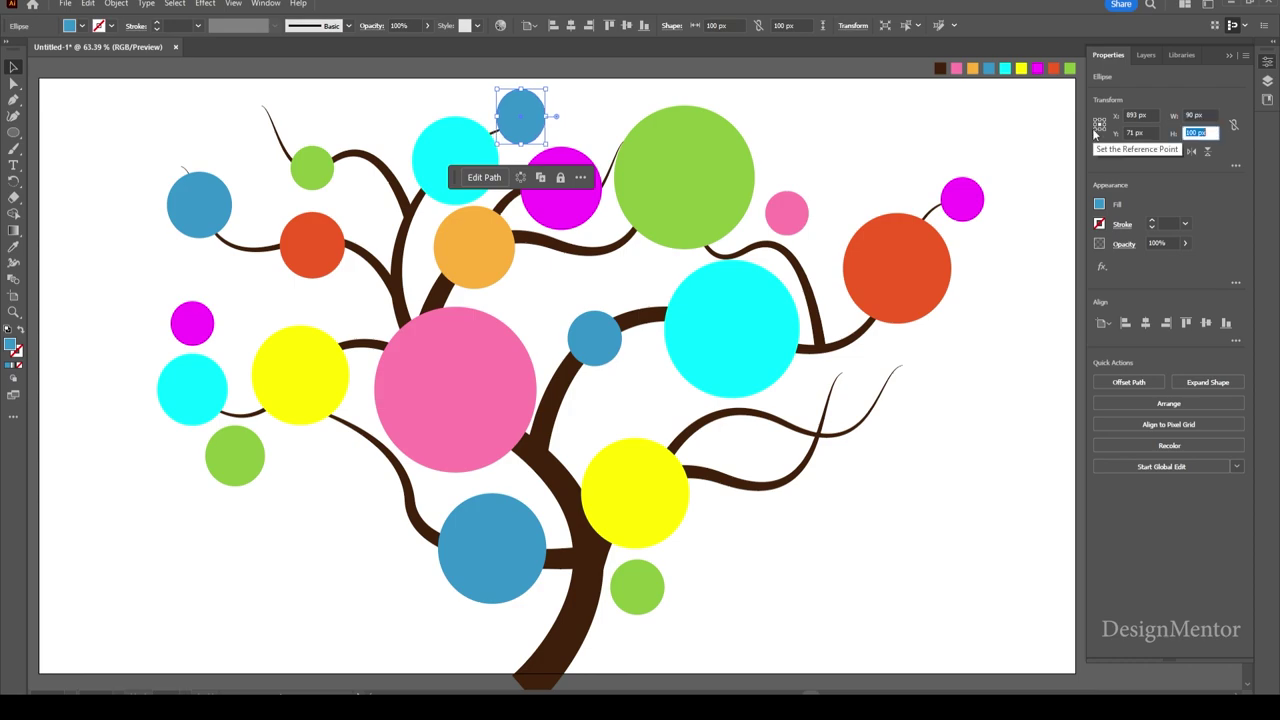
text(90)
key(Return)
drag(523, 102, 535, 114)
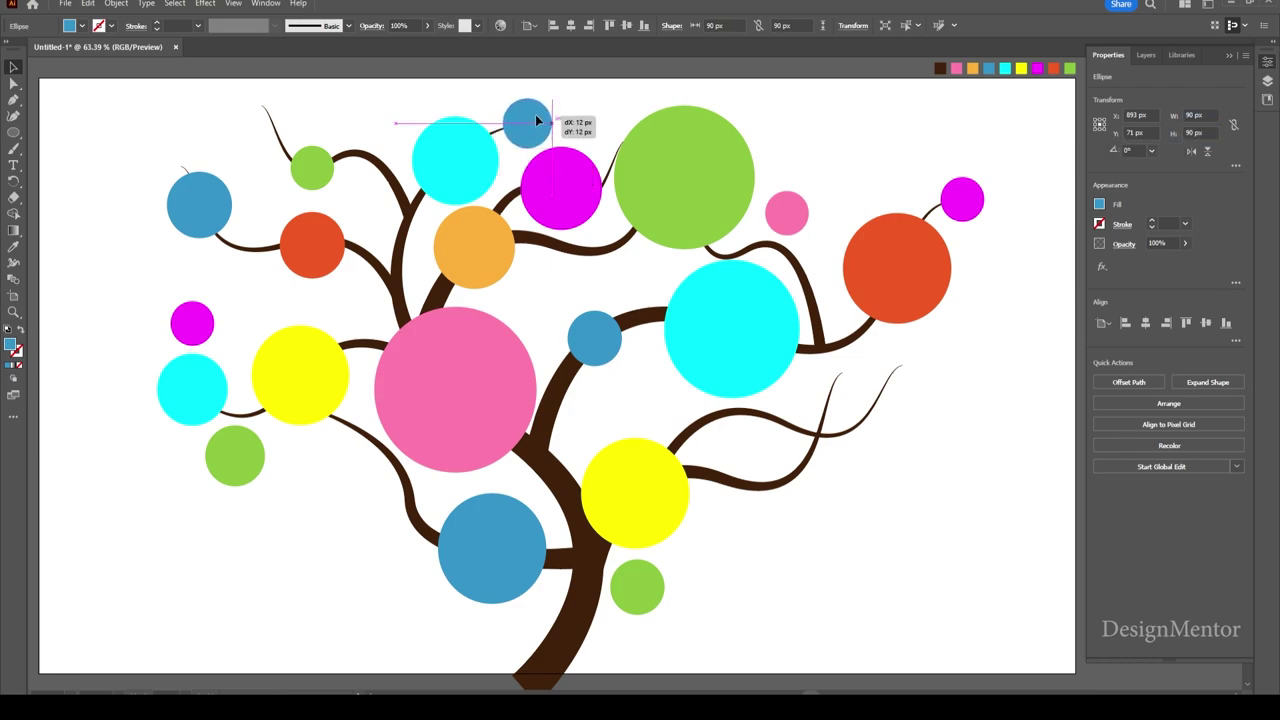
click(993, 570)
Duplicate the red circle onto the lower-right branch, resized to 90 px.
click(316, 235)
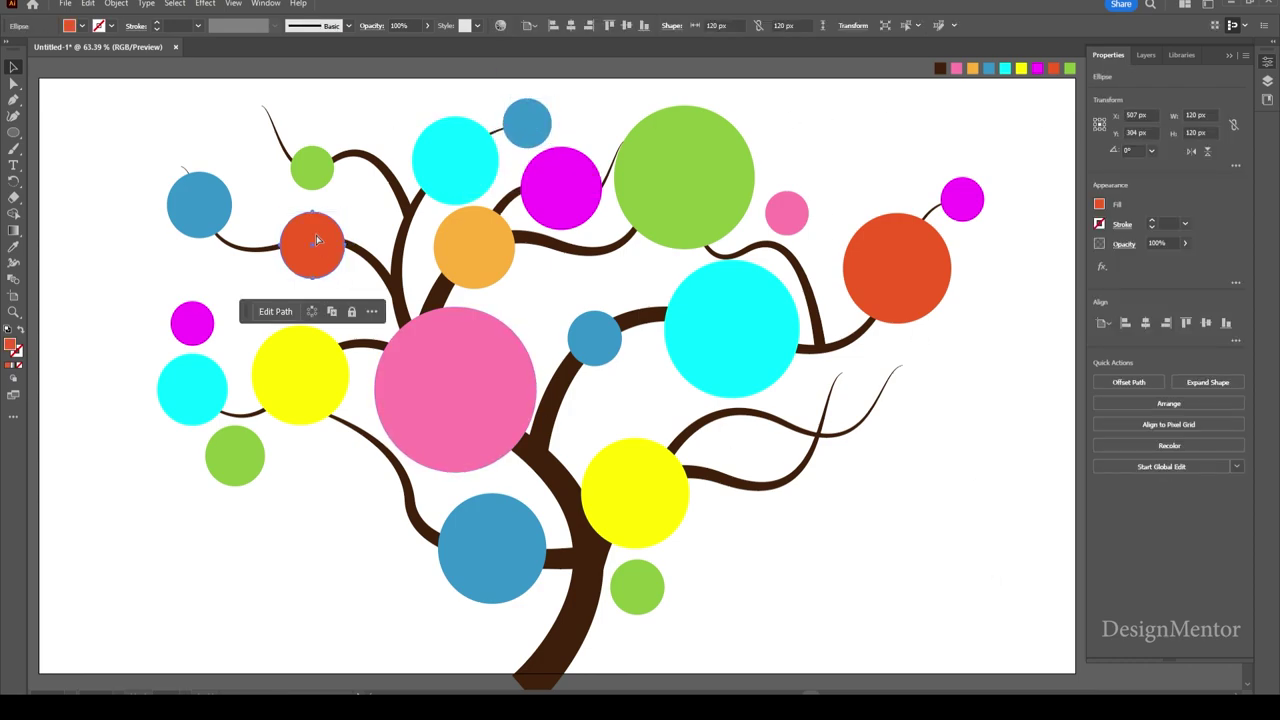
drag(316, 235, 815, 441)
click(1199, 115)
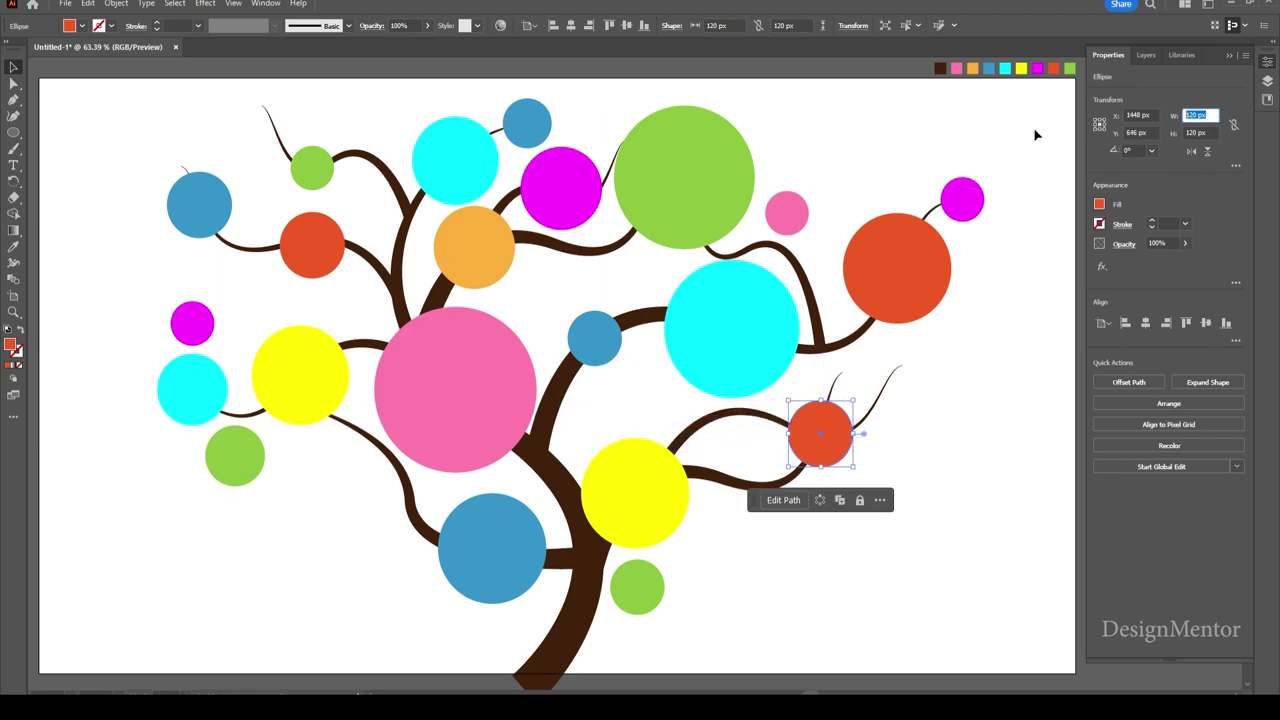
text(170)
key(Tab)
text(170)
key(Tab)
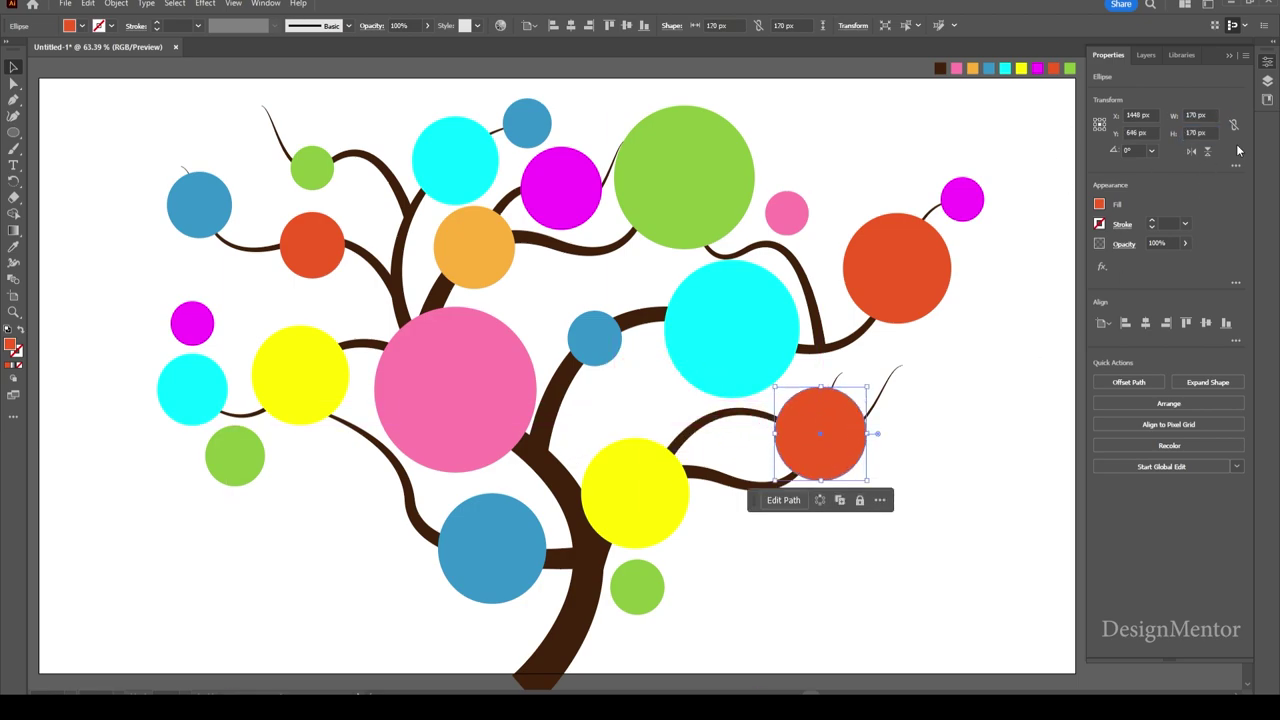
text(90)
key(Tab)
text(90)
key(Tab)
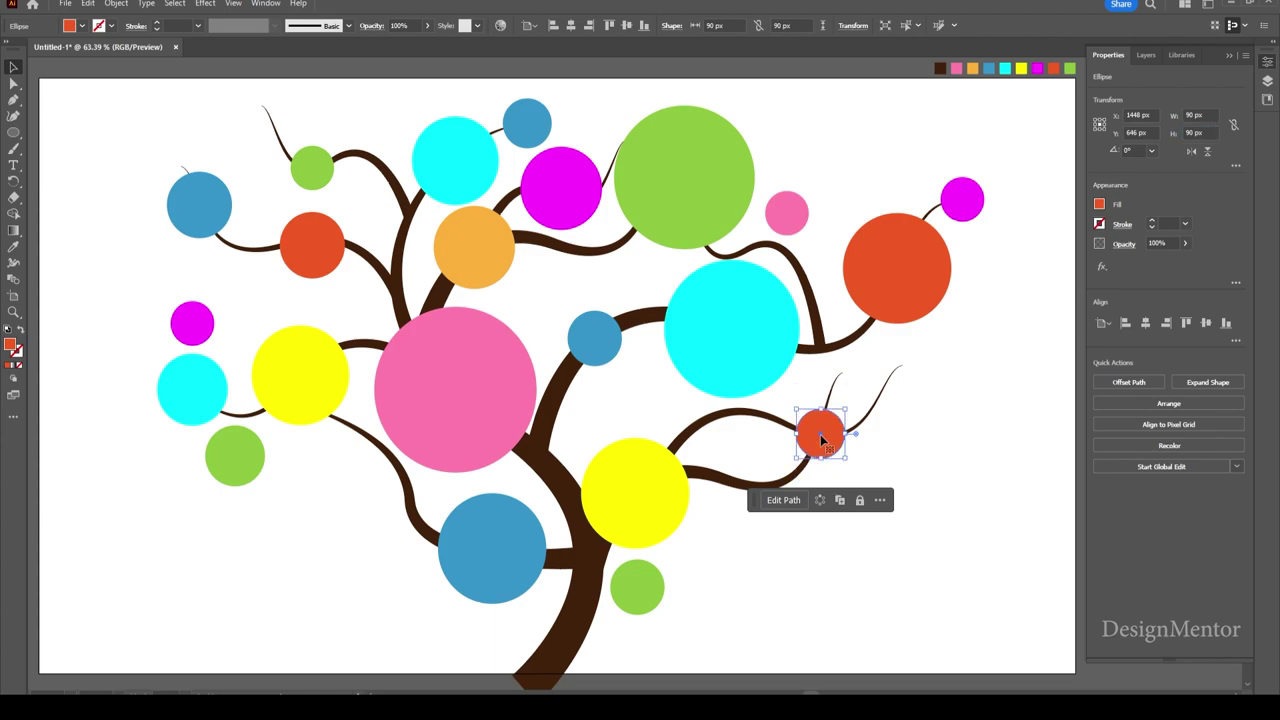
drag(824, 432, 789, 422)
Add a 60 px pink circle copy beside the new red circle.
click(787, 211)
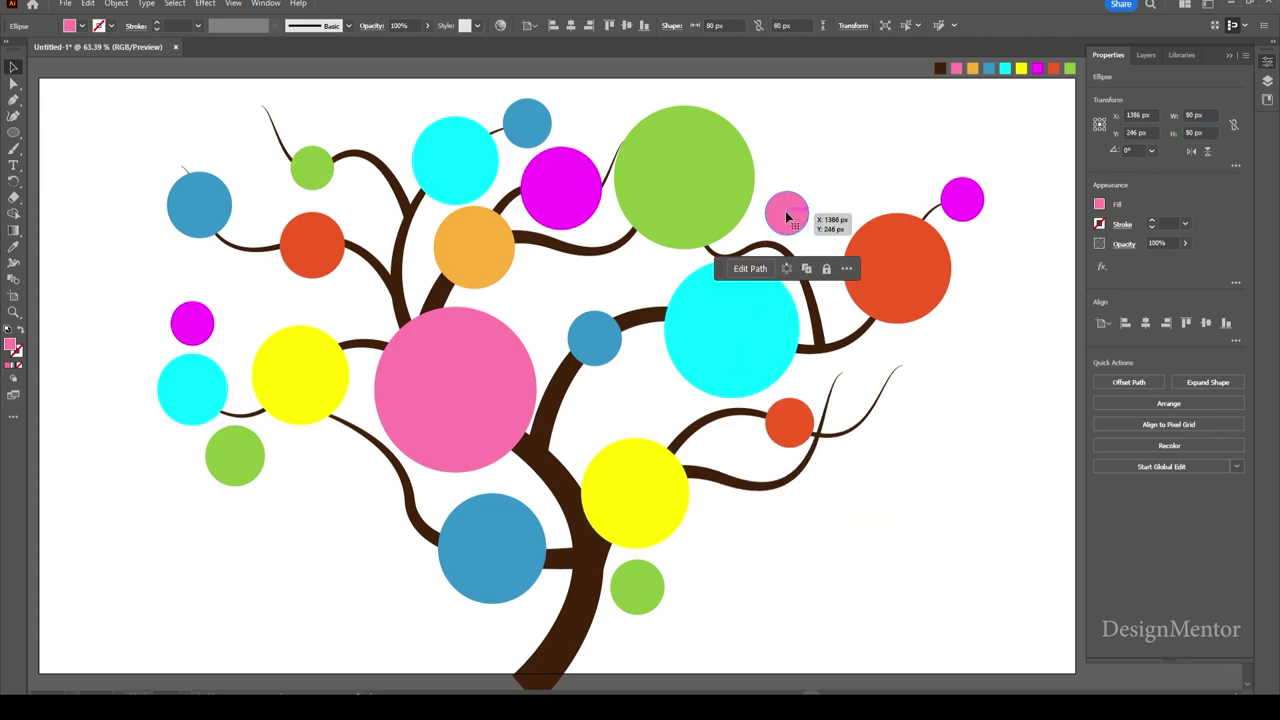
key(ctrl+c)
key(ctrl+v)
drag(636, 375, 872, 415)
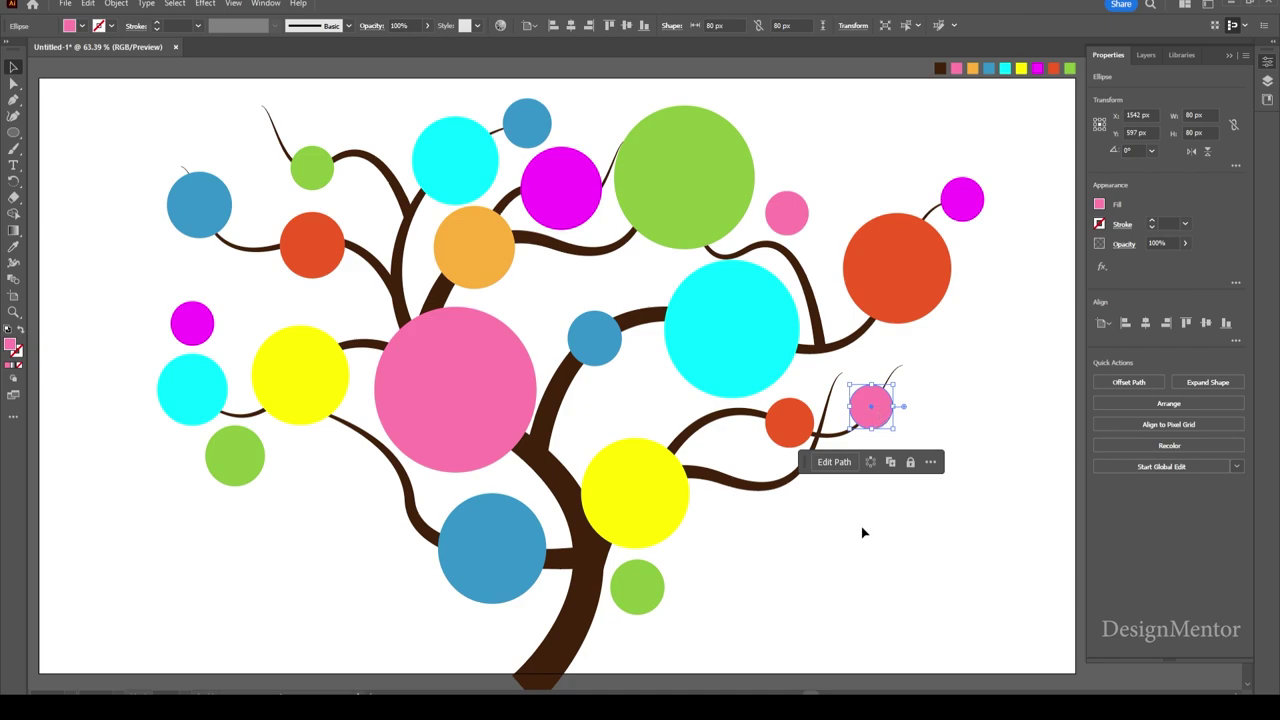
click(861, 526)
click(878, 407)
click(1195, 115)
text(60)
key(Tab)
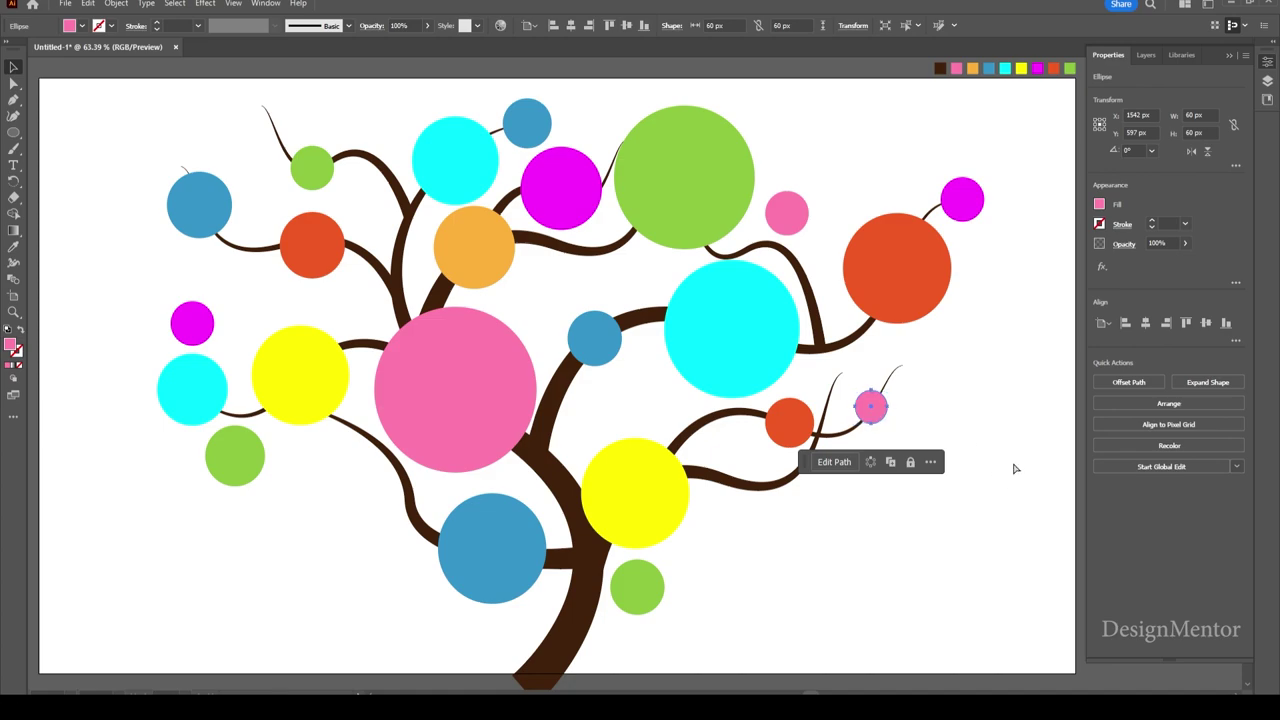
Place another small circle on the lower-left branch and recolour it green with the Eyedropper.
key(ctrl+c)
key(ctrl+v)
mouse_move(634, 372)
mouse_down()
mouse_move(397, 497)
mouse_move(369, 445)
mouse_up()
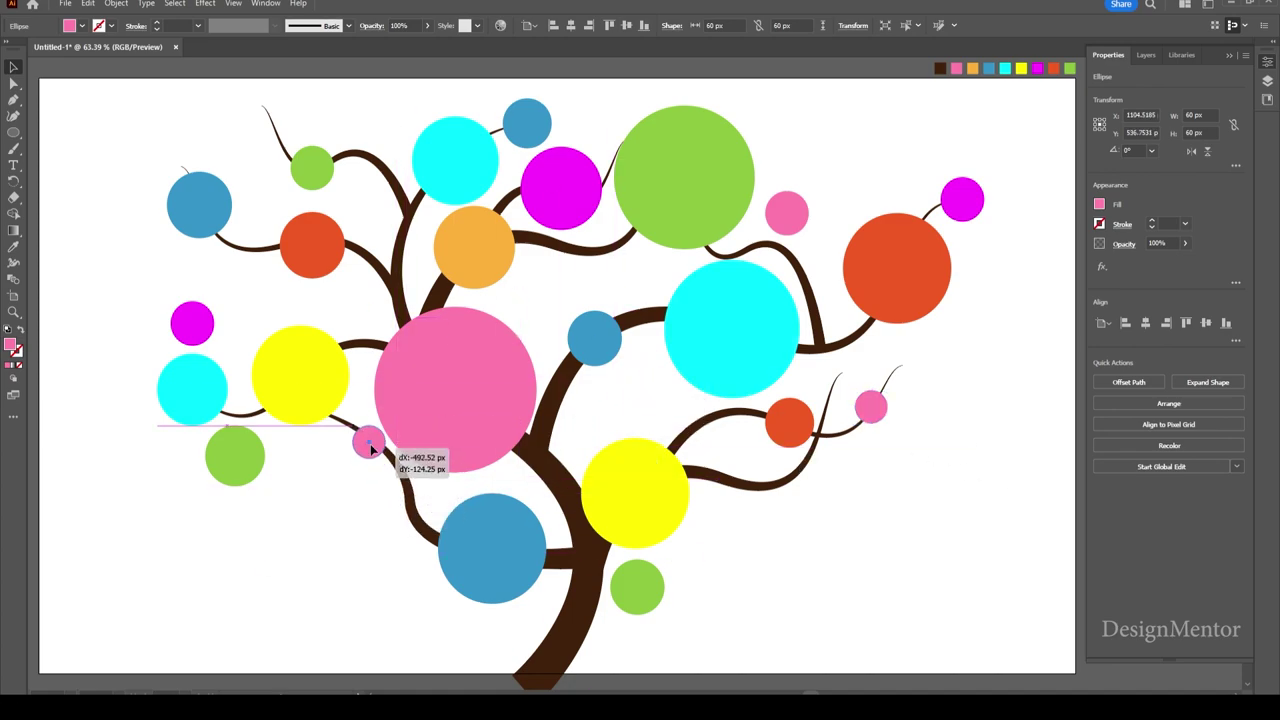
key(i)
click(686, 140)
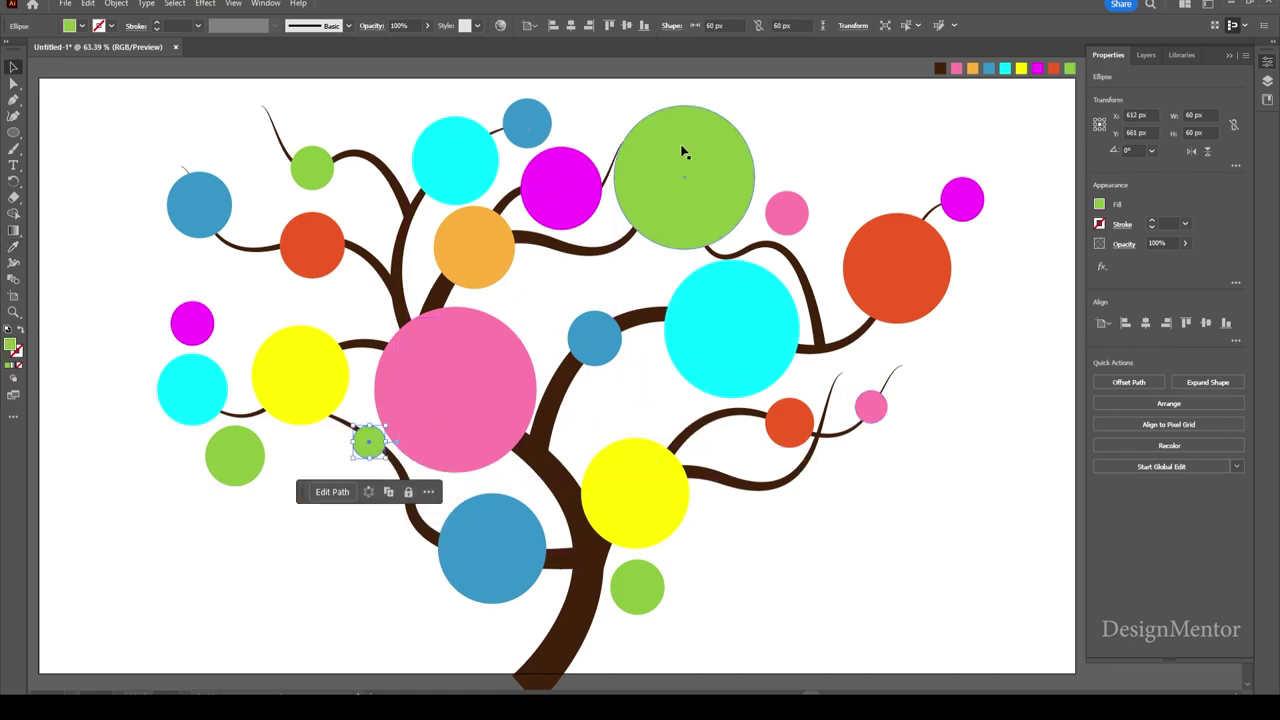
key(v)
click(940, 572)
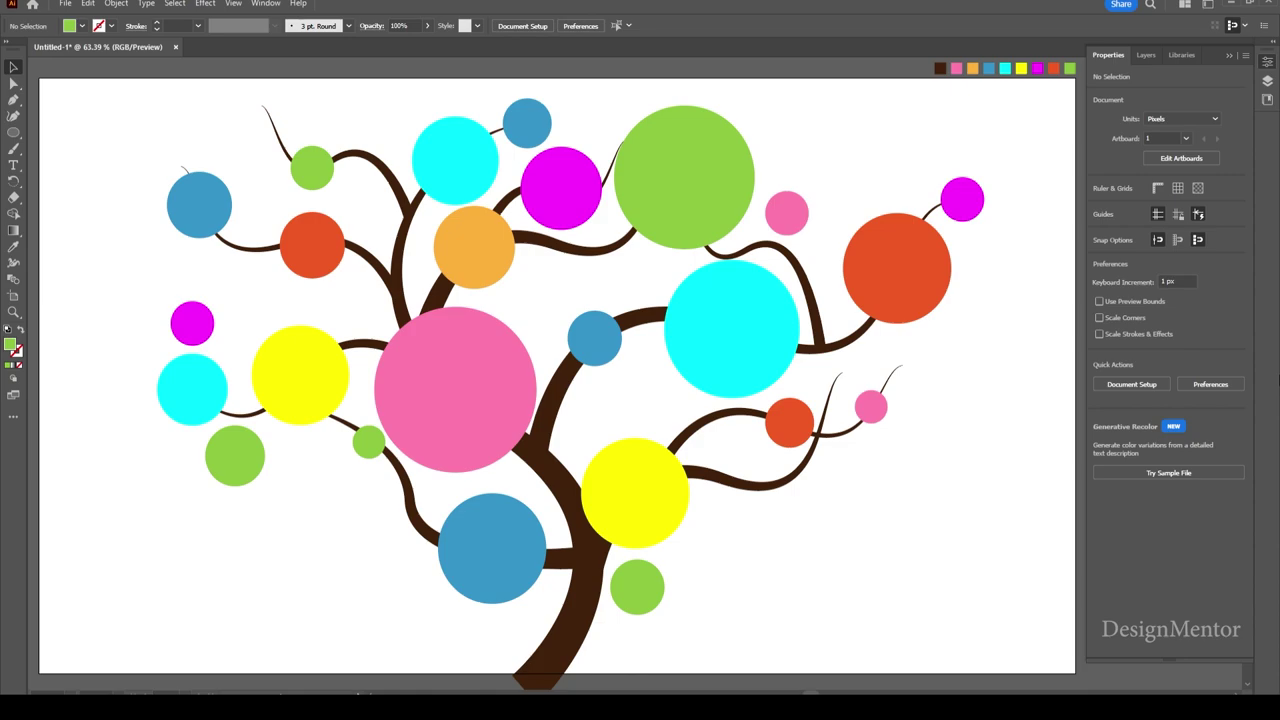
Marquee-select the tree and all circles and group them.
click(13, 132)
click(52, 132)
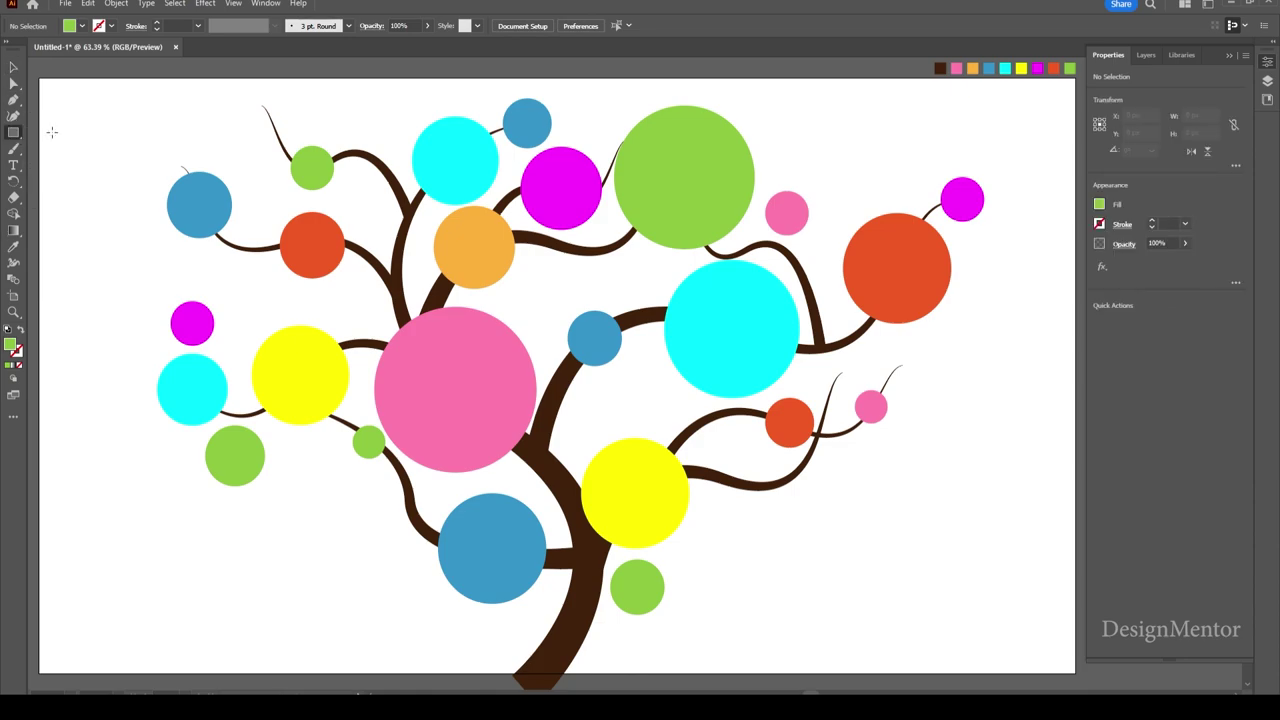
key(v)
drag(100, 106, 962, 626)
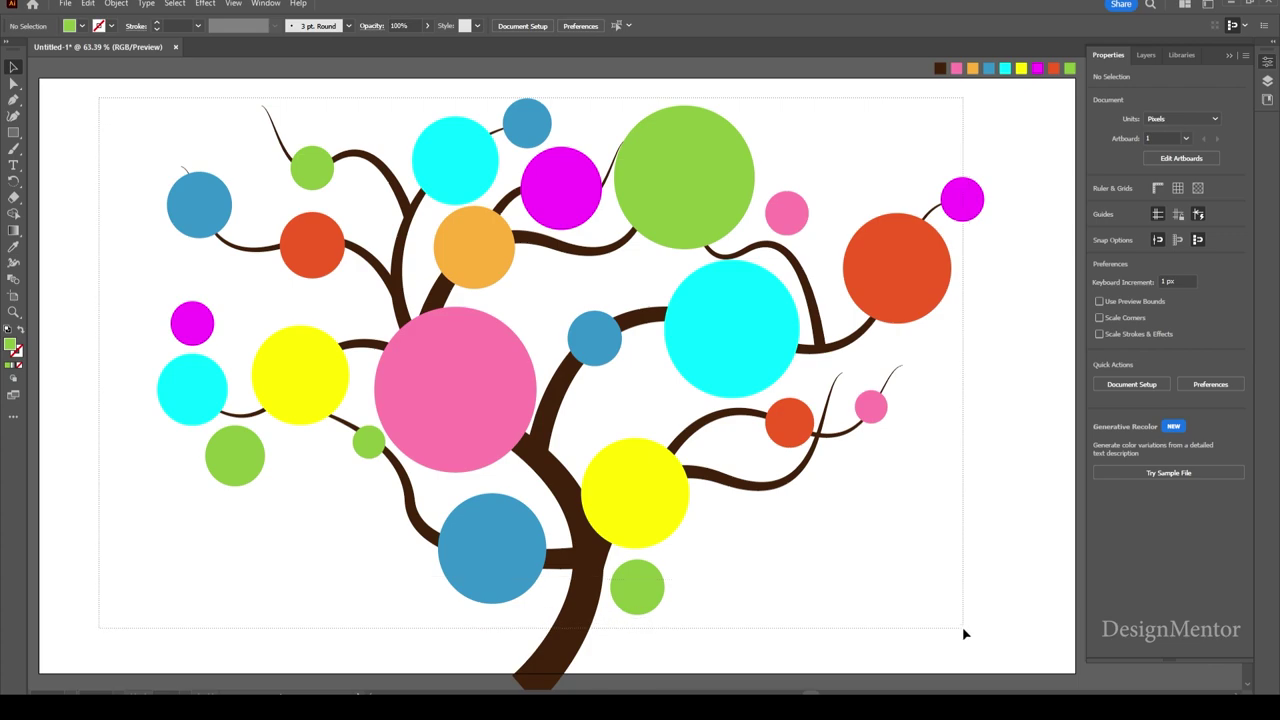
right_click(899, 292)
click(939, 400)
click(1031, 434)
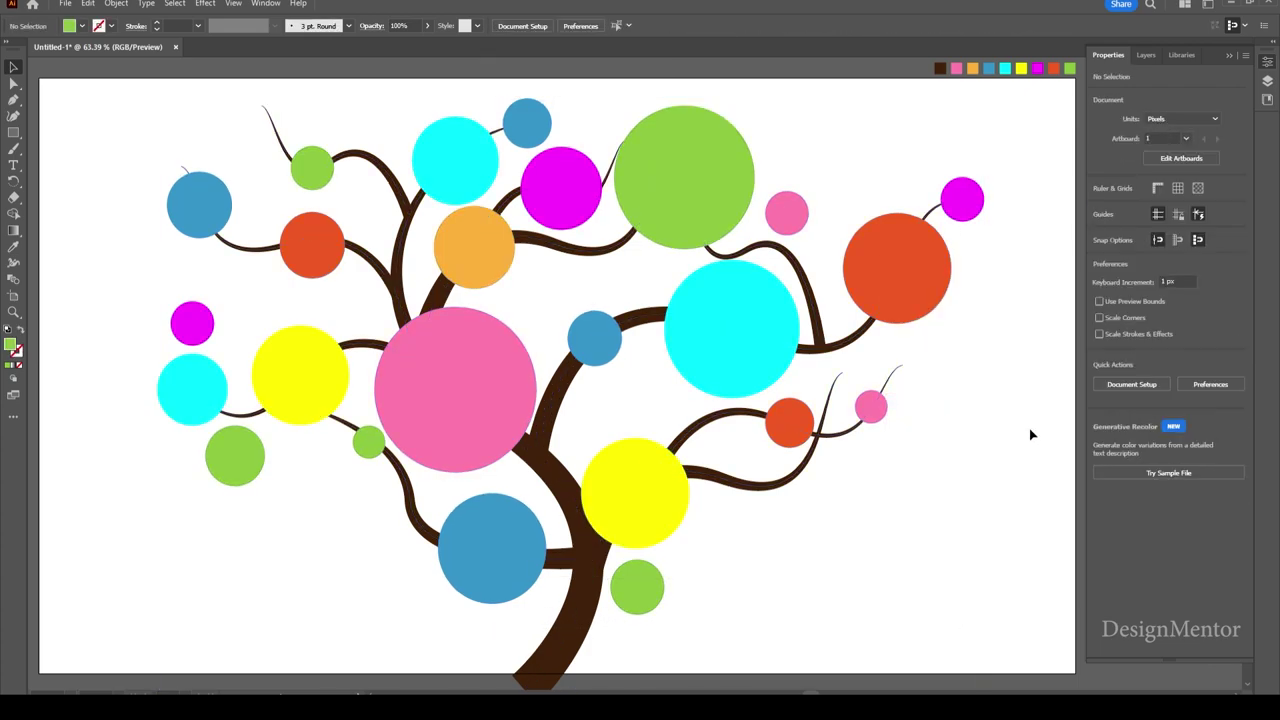
Create a white 1920×1080 rectangle centred horizontally and vertically on the artboard.
click(82, 26)
click(32, 57)
click(13, 132)
click(88, 117)
text(1920)
key(Tab)
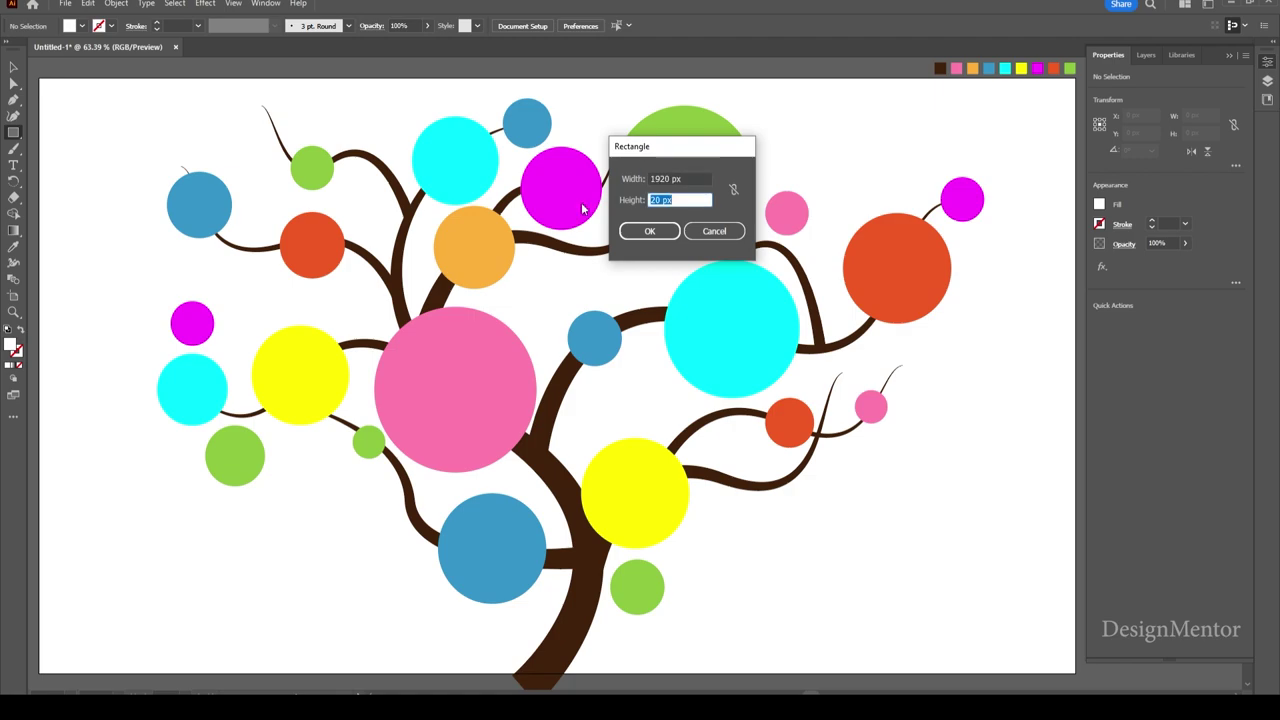
text(1080)
key(Return)
click(1145, 322)
click(1206, 322)
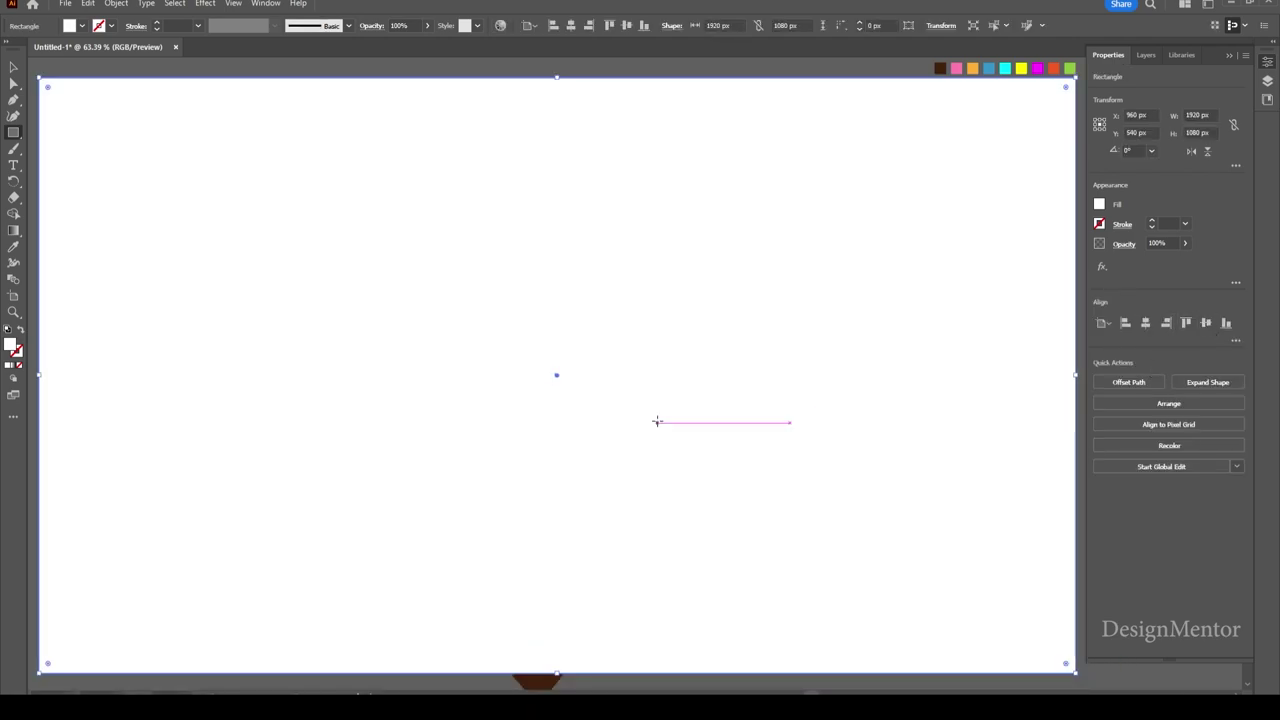
Select all artwork, return to full-colour preview, and clear the selection.
key(ctrl+a)
right_click(542, 683)
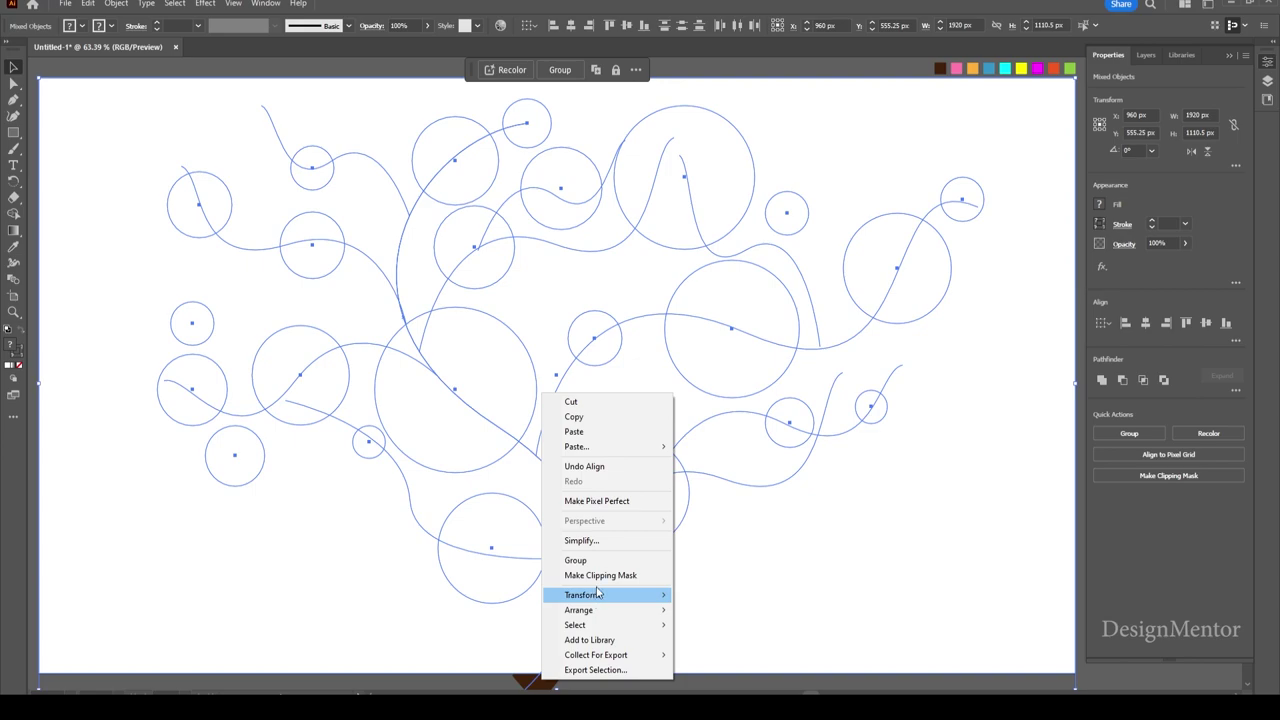
key(Escape)
key(ctrl+y)
key(ctrl+shift+a)
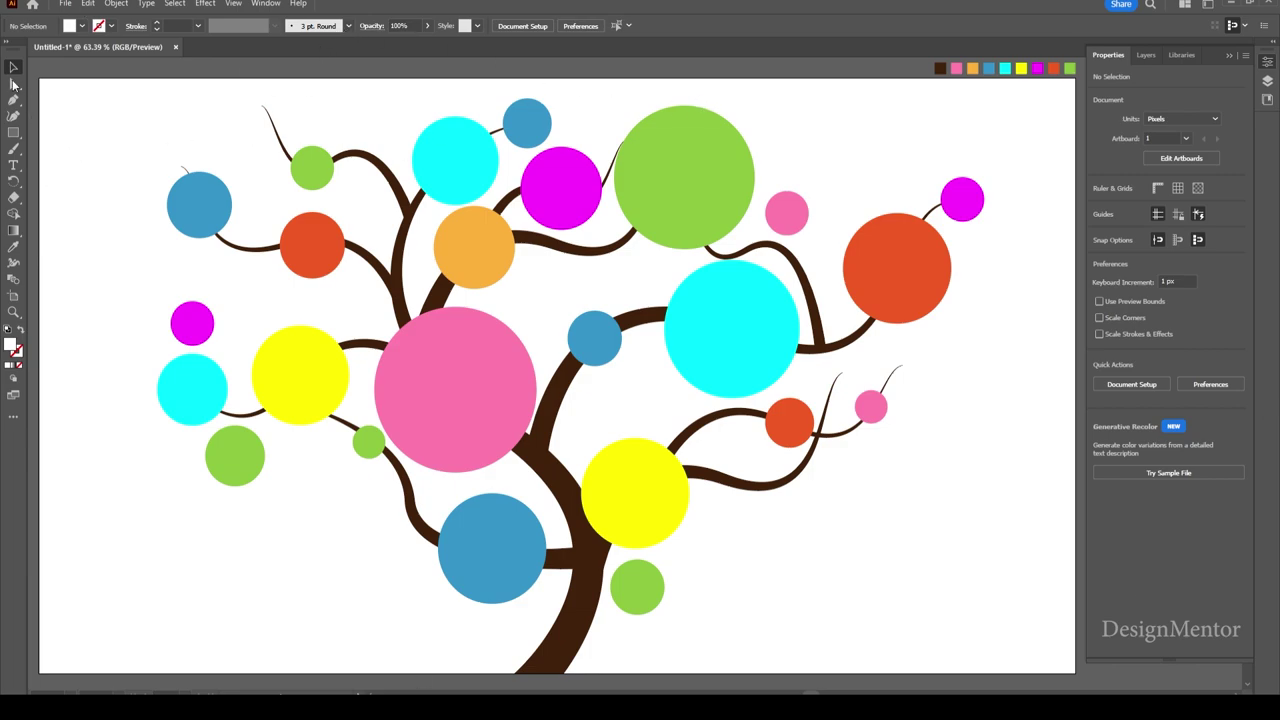
Type the label 'Natural Language Generation' near the green circle in Poppins Regular, 20 pt.
key(t)
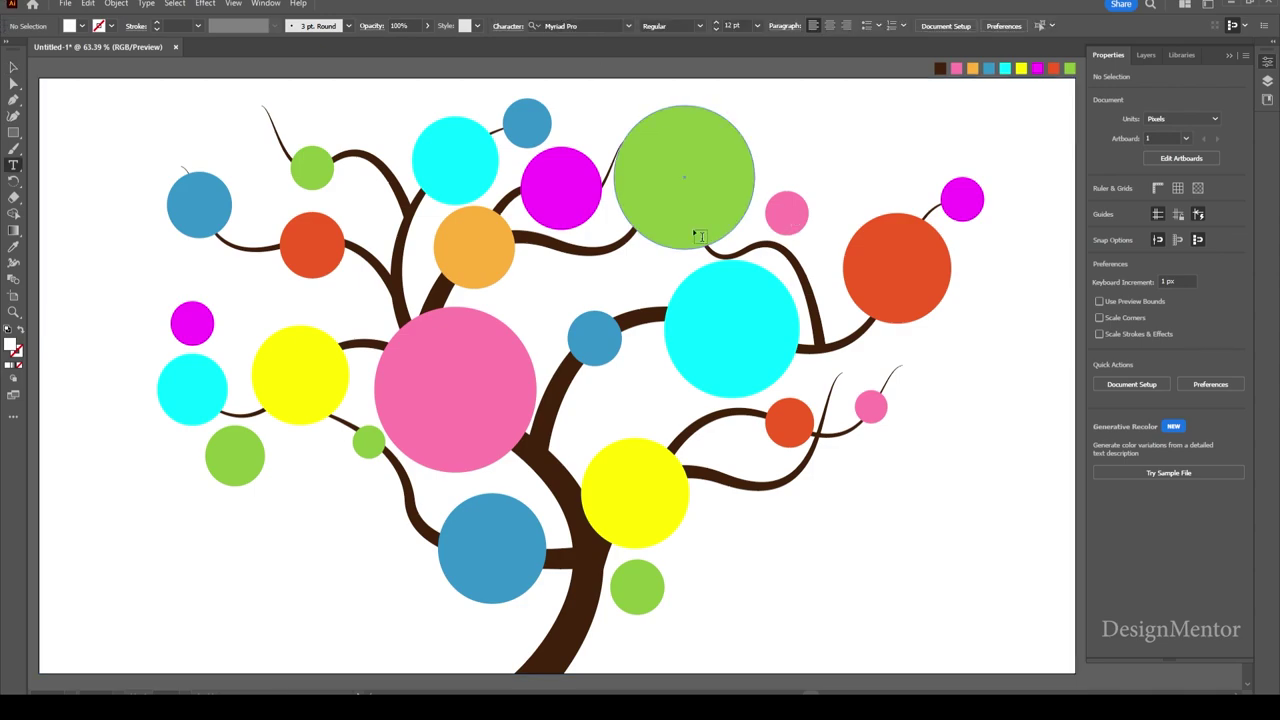
click(632, 160)
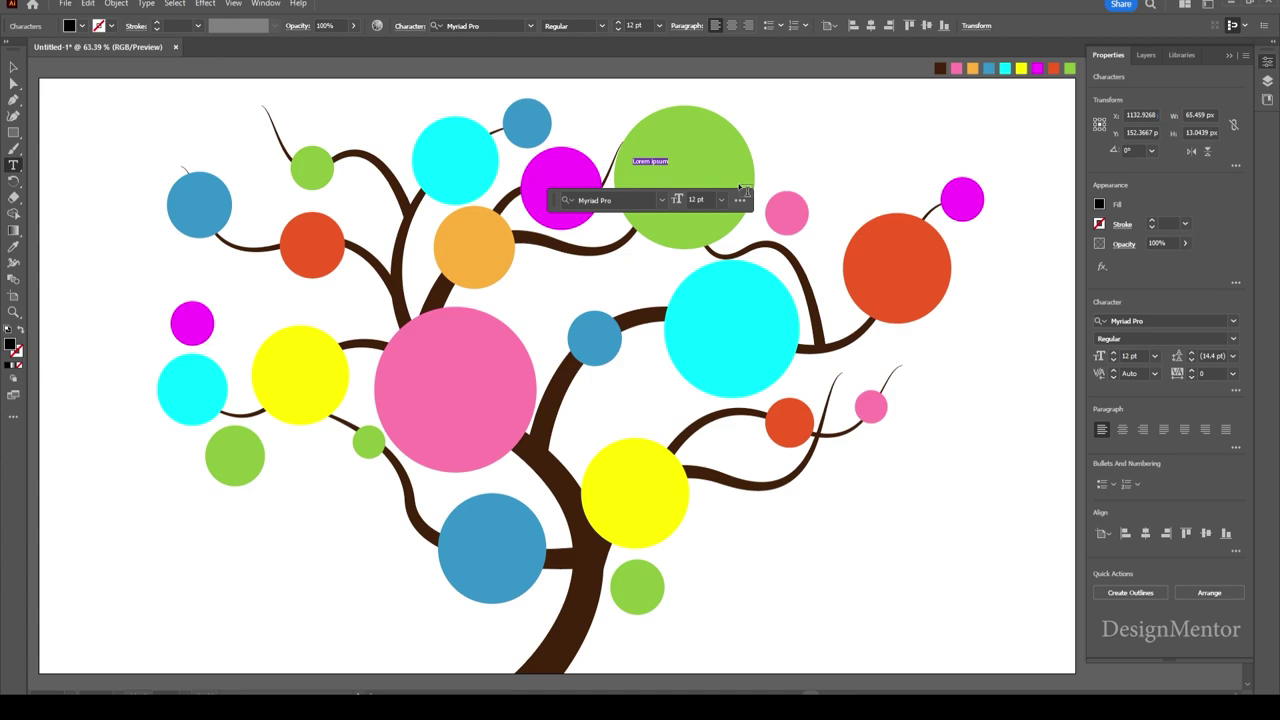
text(Natura)
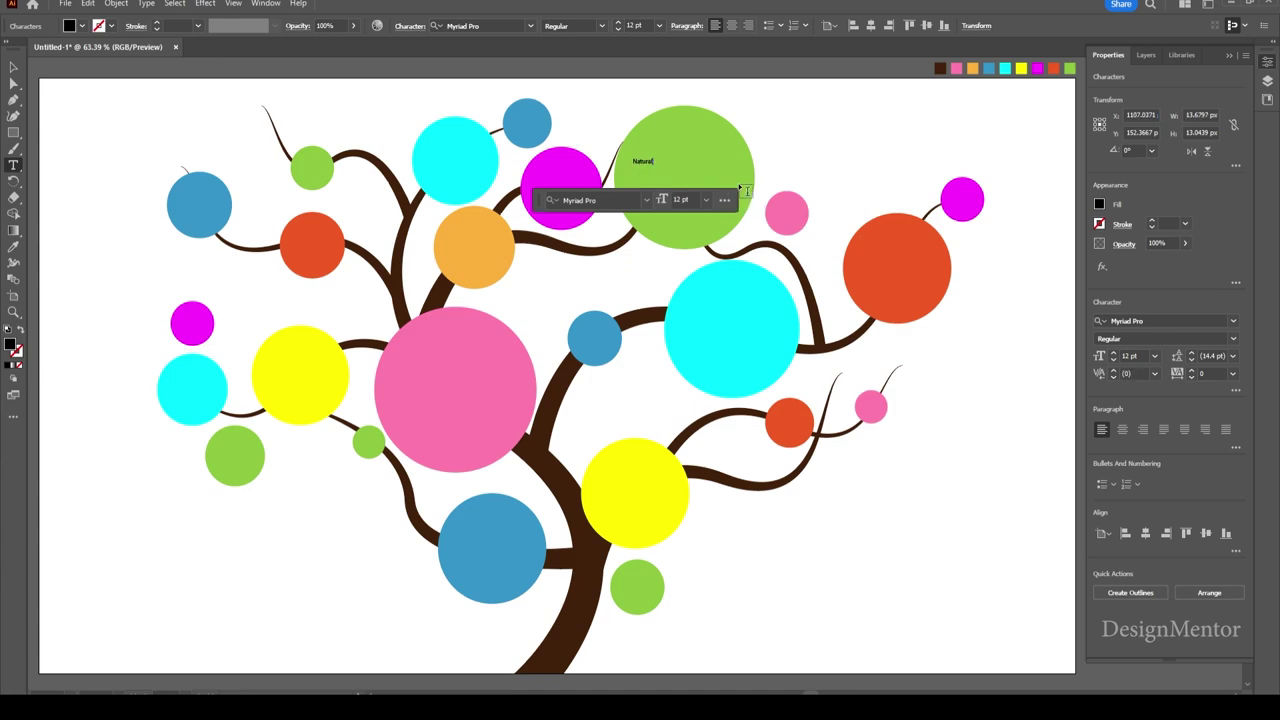
text(l Langu)
text(age)
text( Generation)
key(ctrl+a)
click(494, 27)
text(poppi)
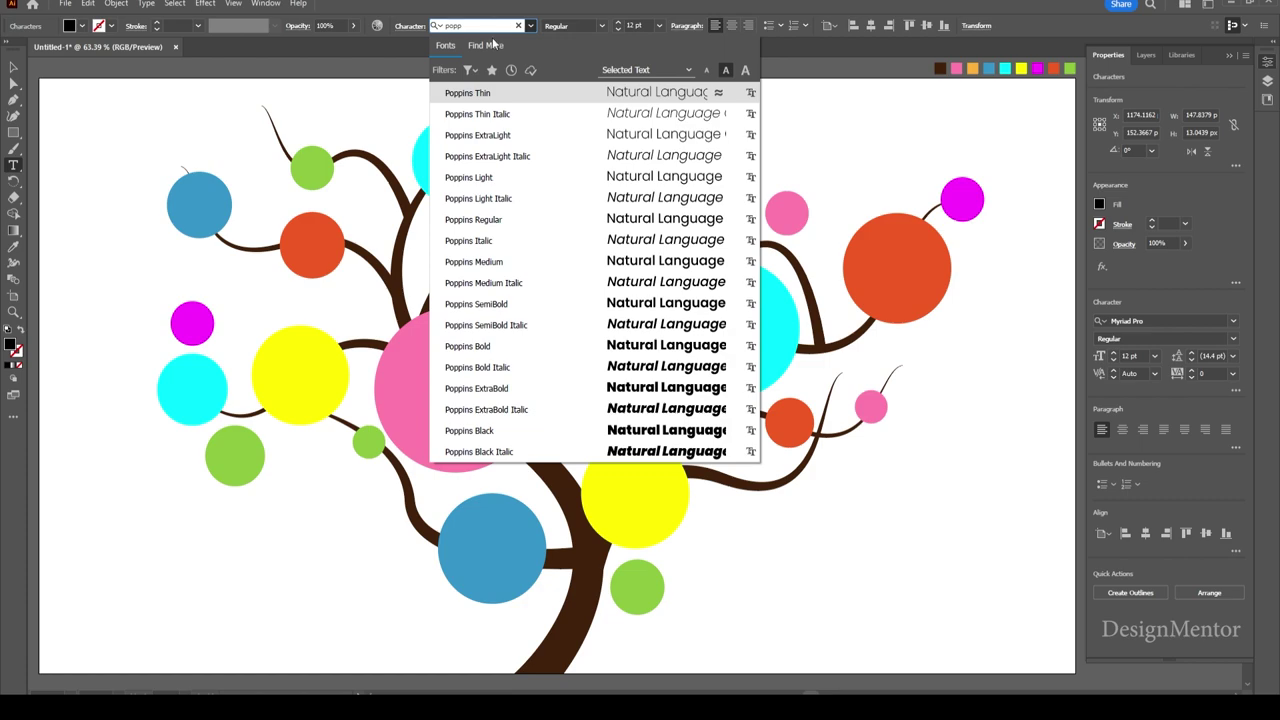
click(475, 219)
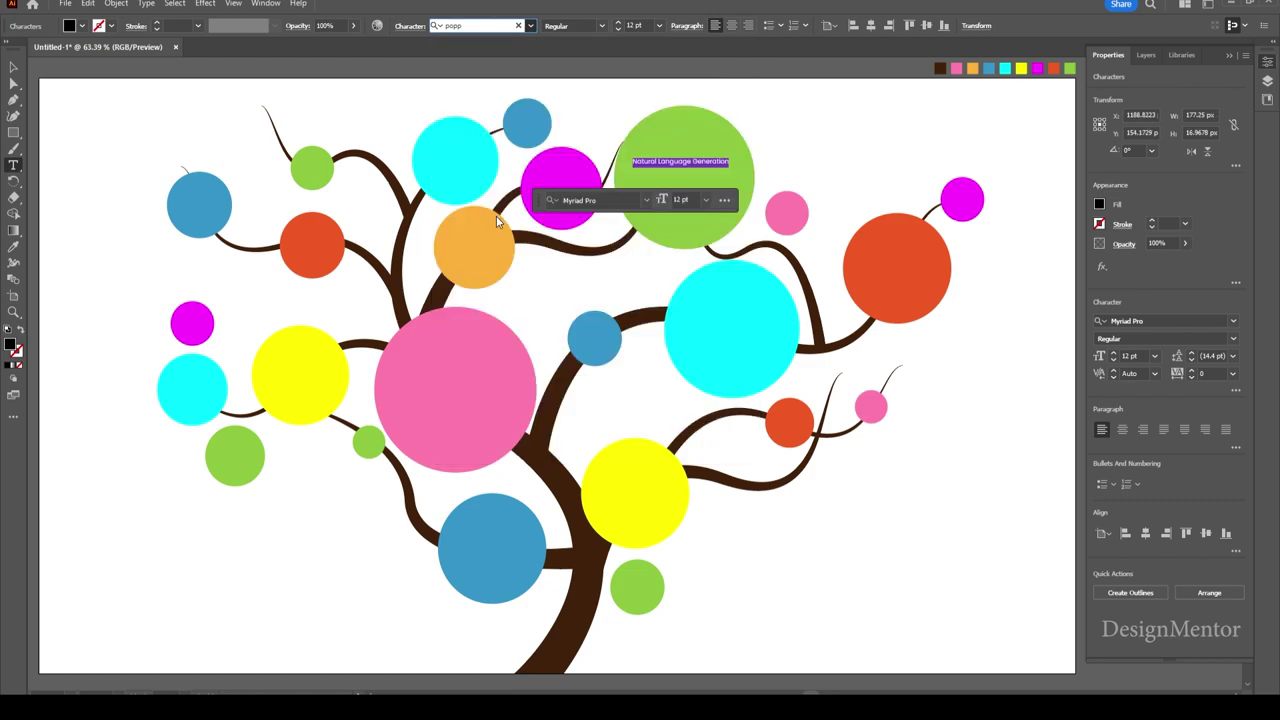
click(636, 25)
text(20)
key(Return)
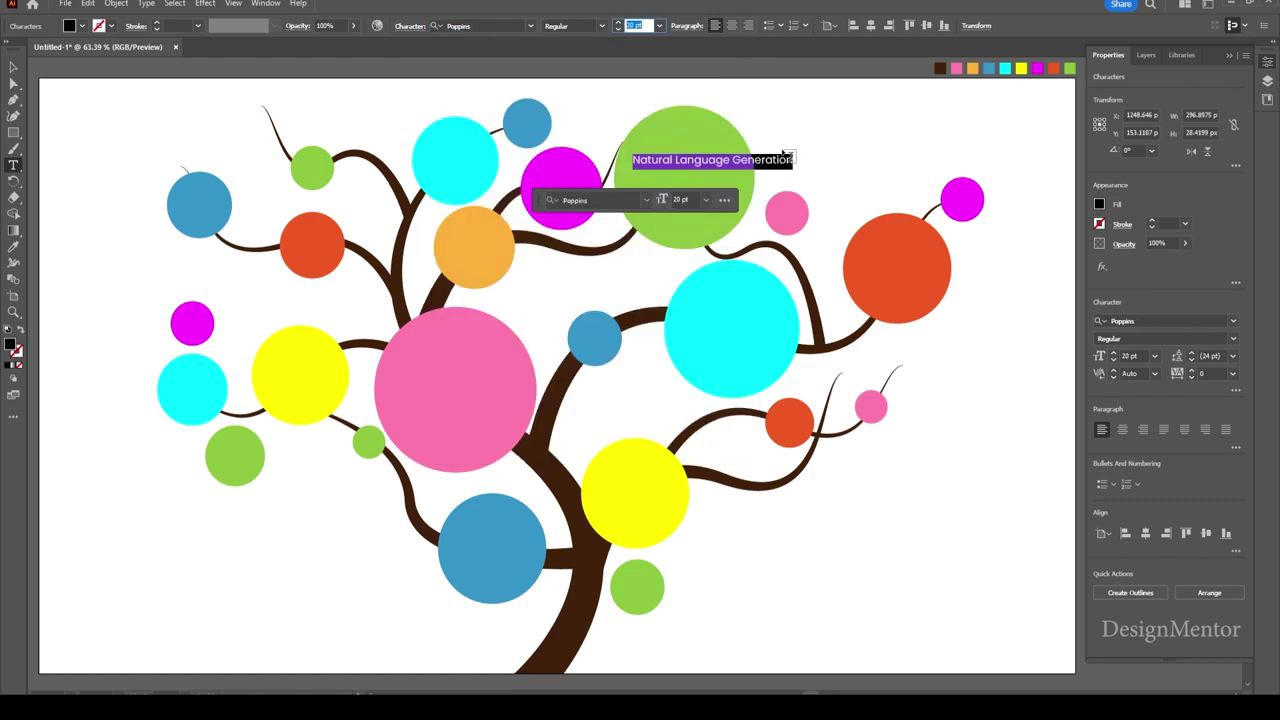
Break the label before 'Generation' and centre-align both lines.
click(734, 160)
key(Return)
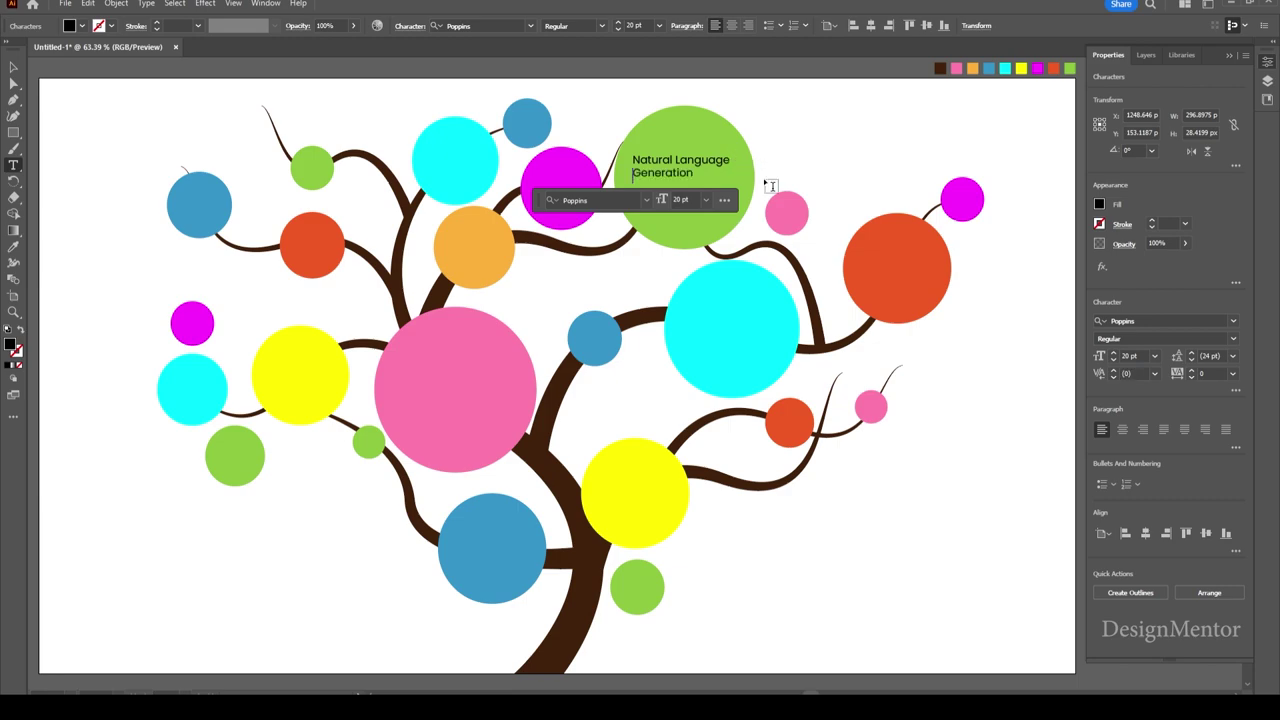
key(shift+Up)
key(ctrl+a)
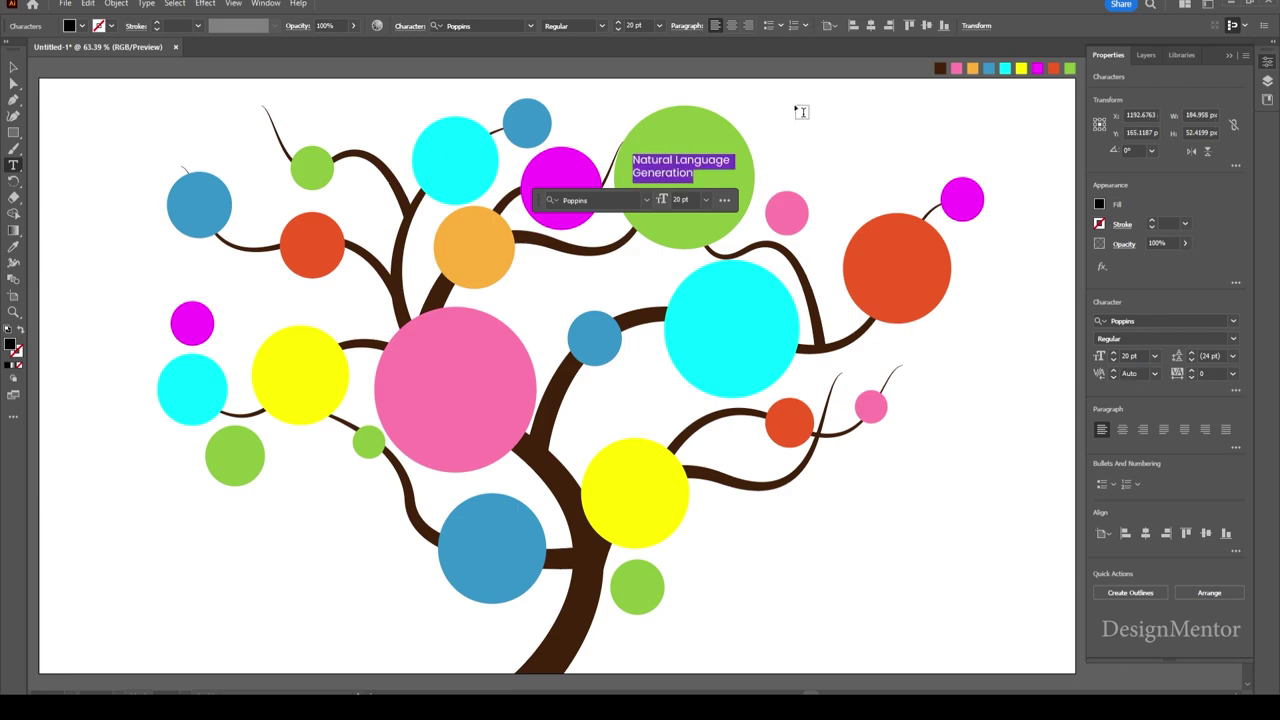
click(733, 26)
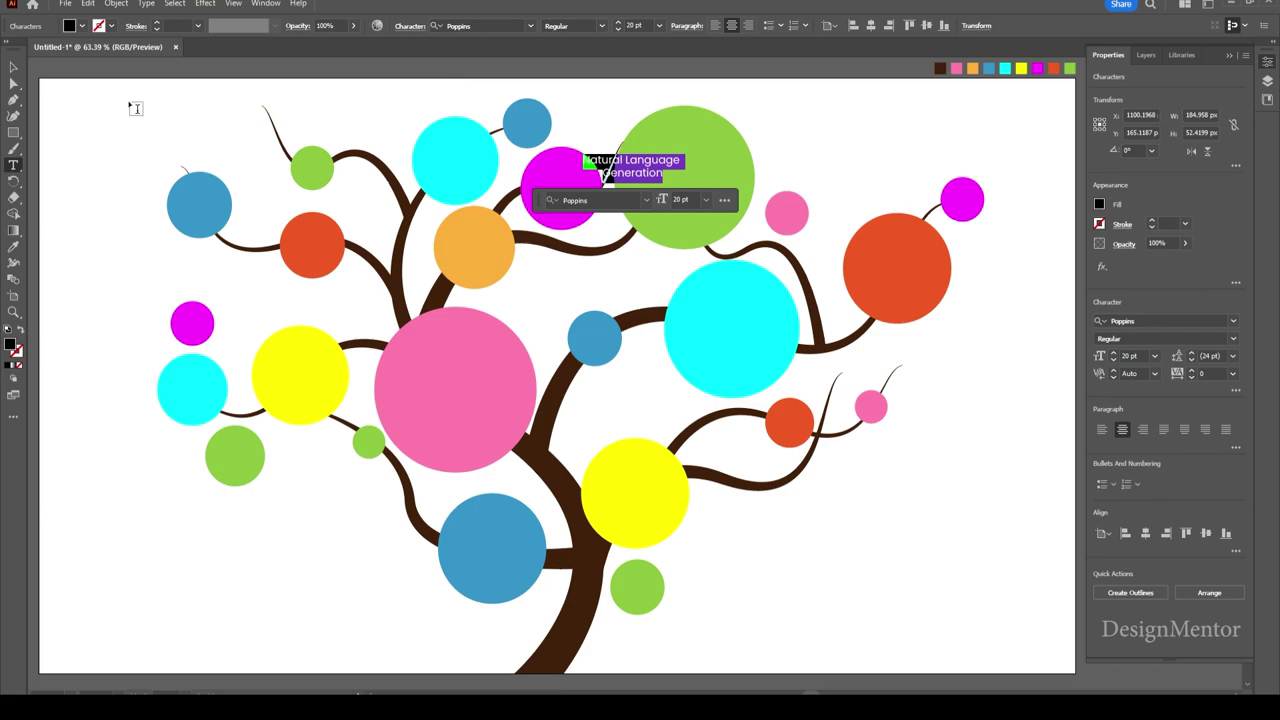
Move the label into the green circle and duplicate it toward the cyan circle.
click(14, 67)
mouse_move(634, 167)
mouse_down()
mouse_move(735, 178)
mouse_move(714, 352)
mouse_move(722, 338)
mouse_up()
click(847, 141)
Retype the copied label on the cyan circle as 'Speech' / 'Recognition' on two lines.
double_click(760, 323)
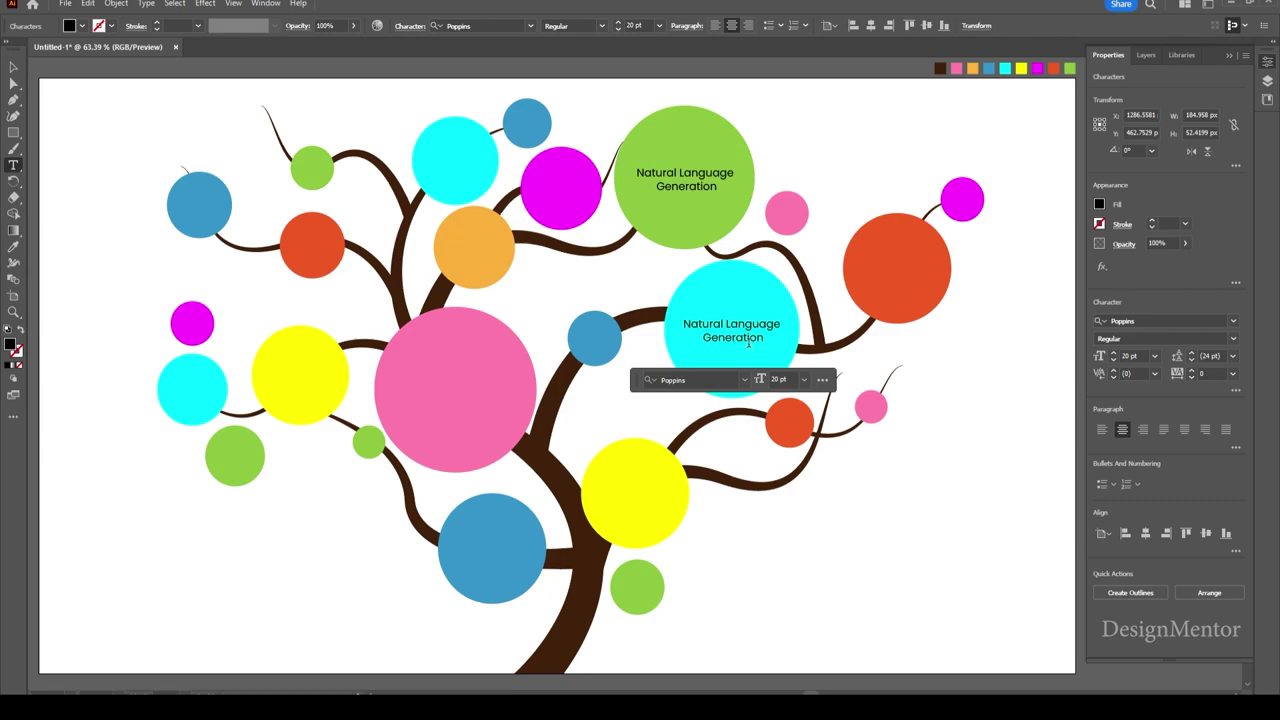
key(ctrl+a)
text(S)
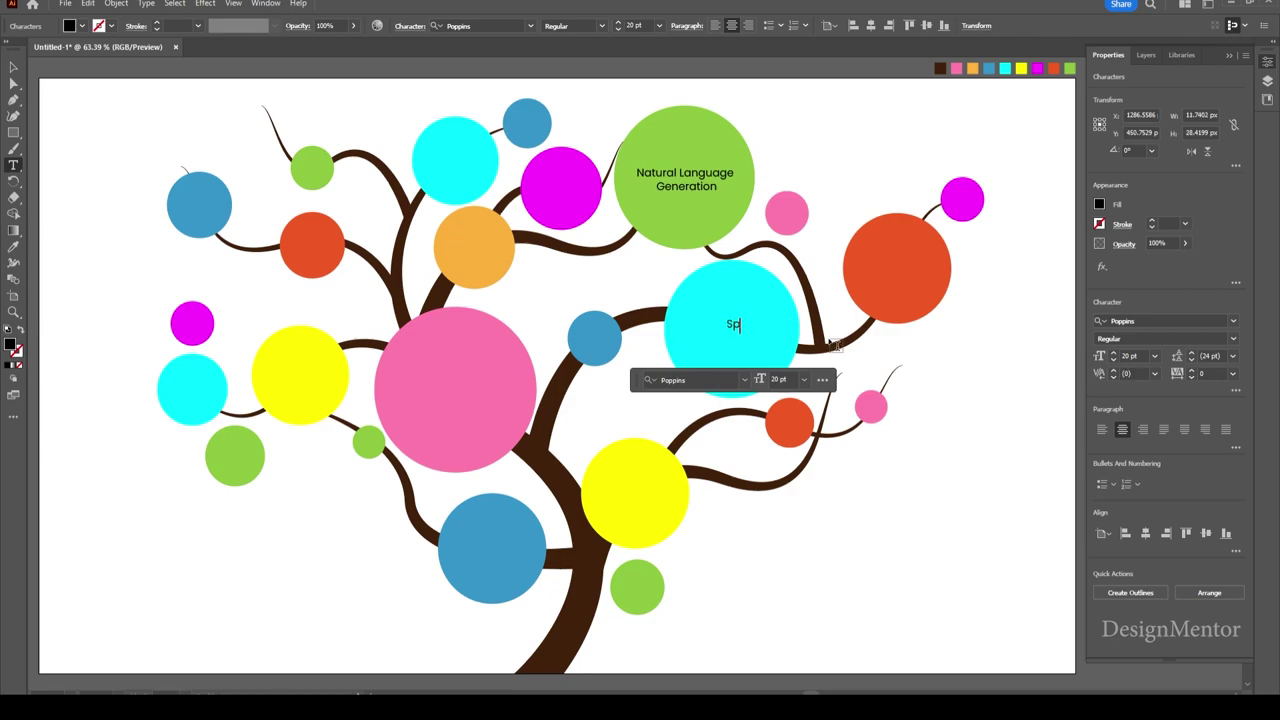
text(peech)
key(Return)
text(Re)
text(cognition)
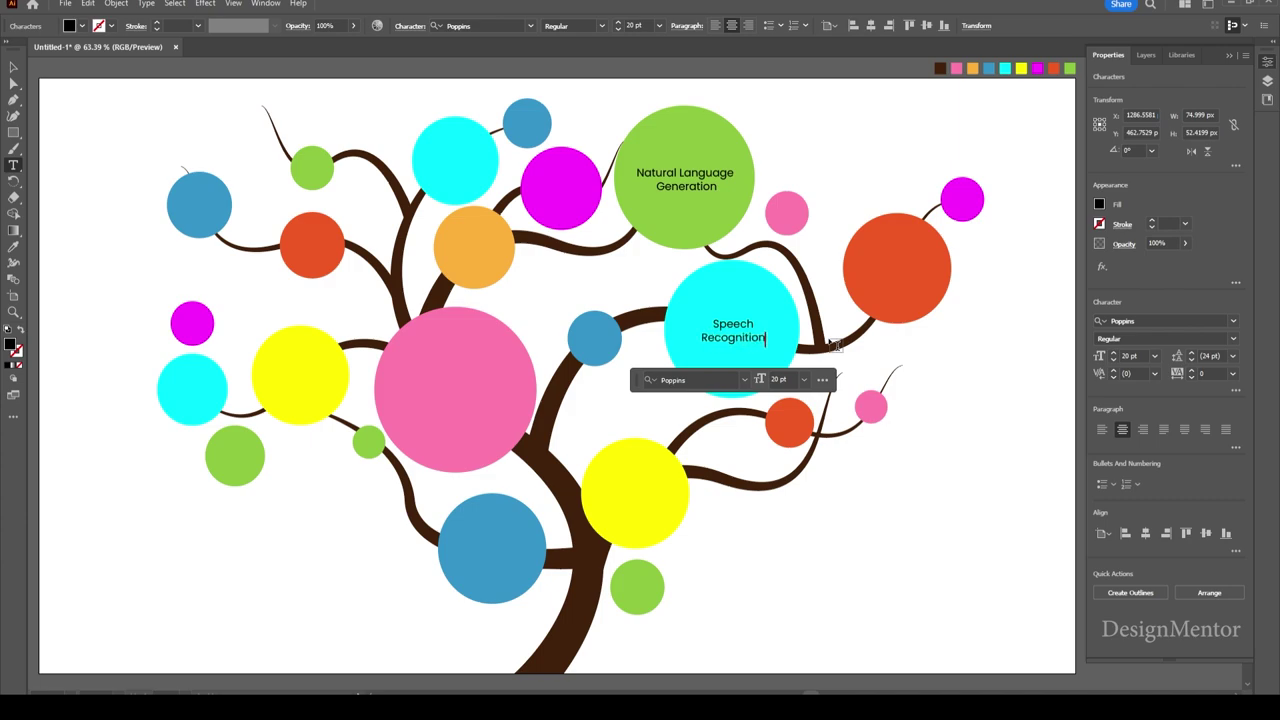
key(Escape)
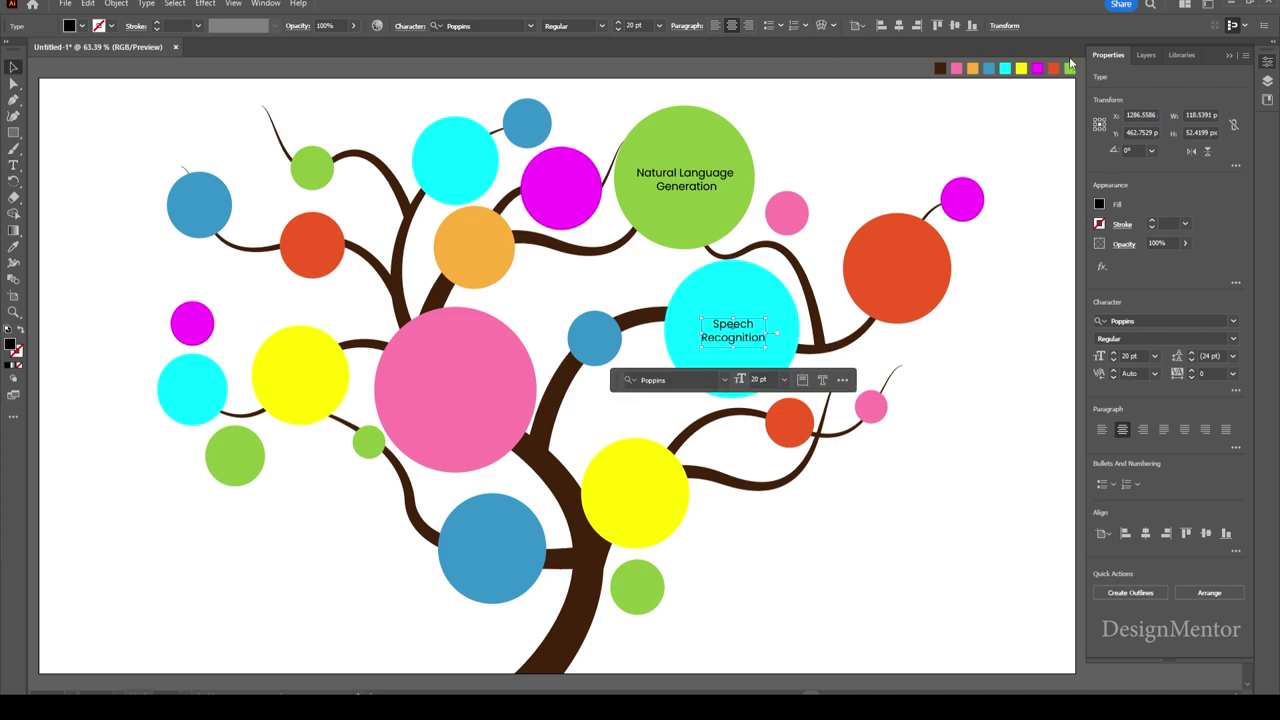
Copy the label onto the orange-red circle and retype it as 'Machine Learning'.
drag(742, 331, 890, 267)
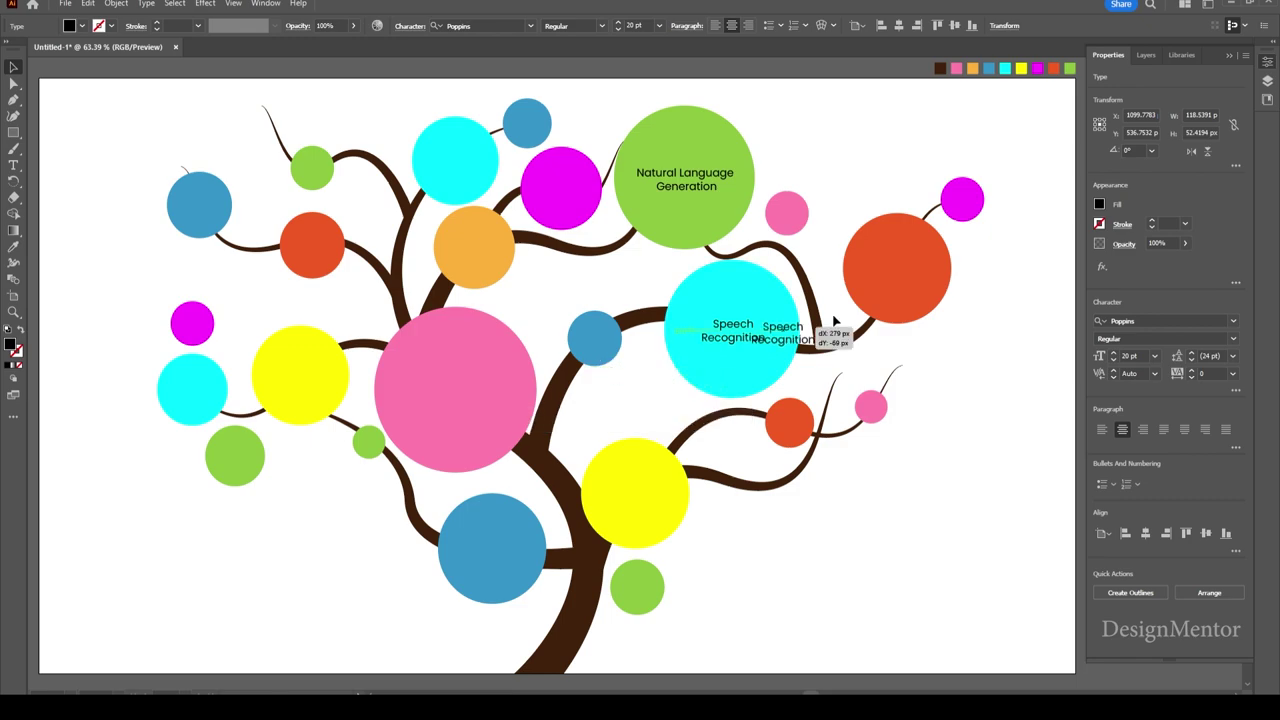
drag(890, 267, 900, 268)
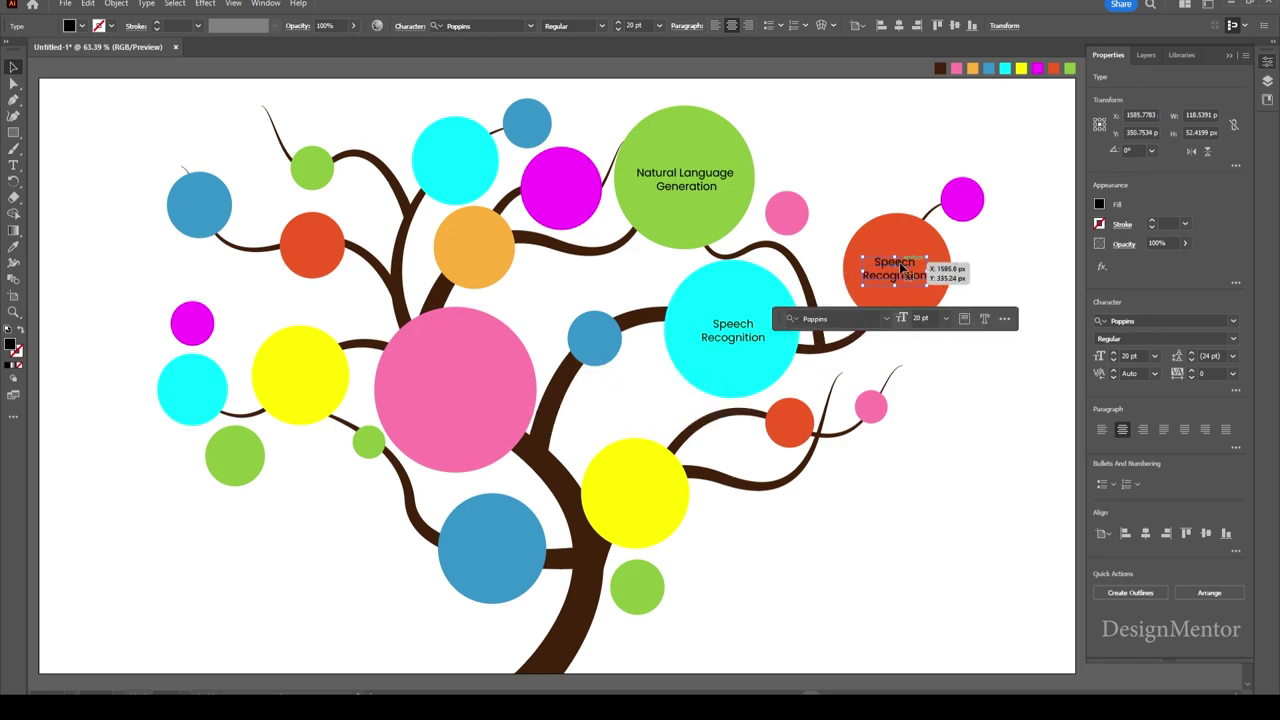
double_click(900, 268)
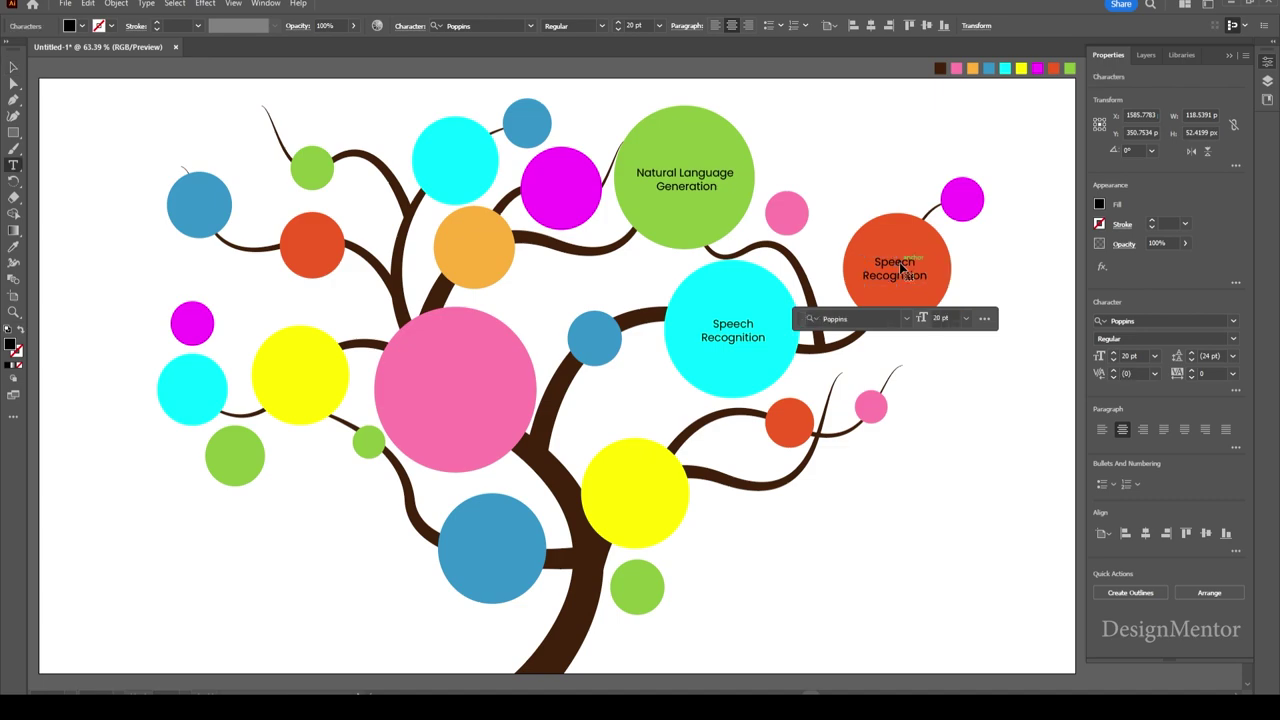
double_click(900, 266)
triple_click(900, 266)
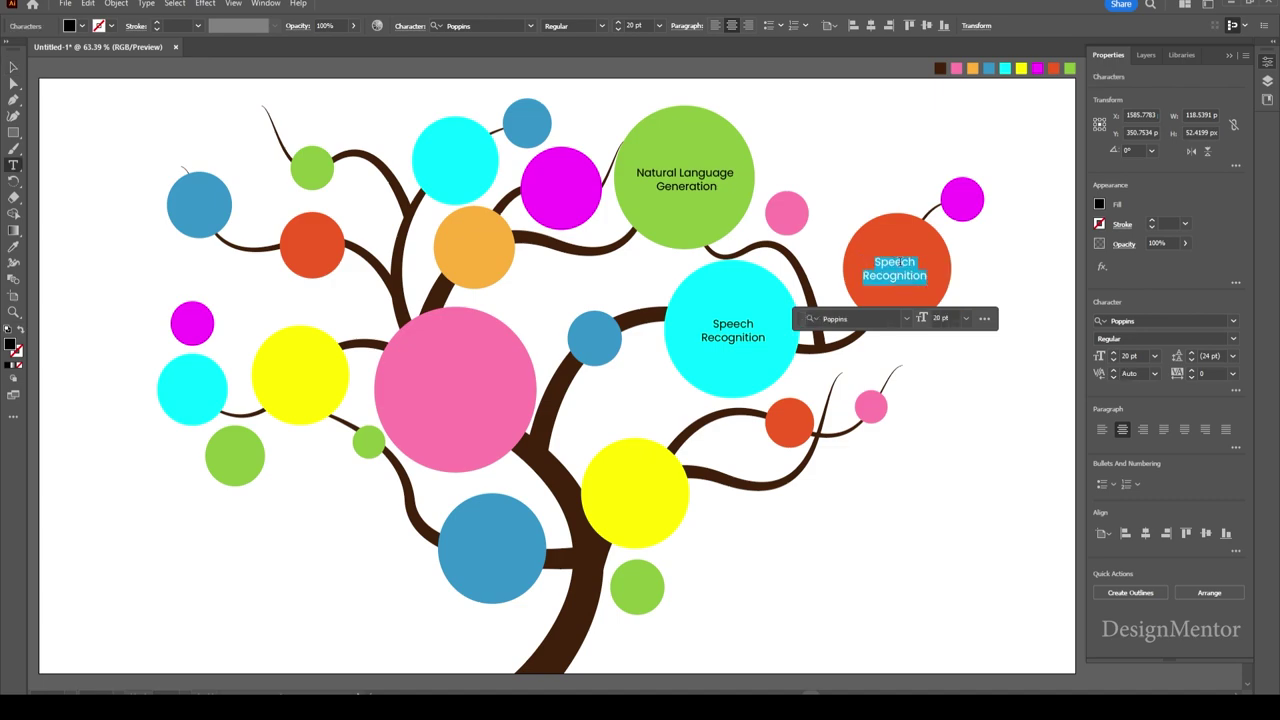
text(Machine)
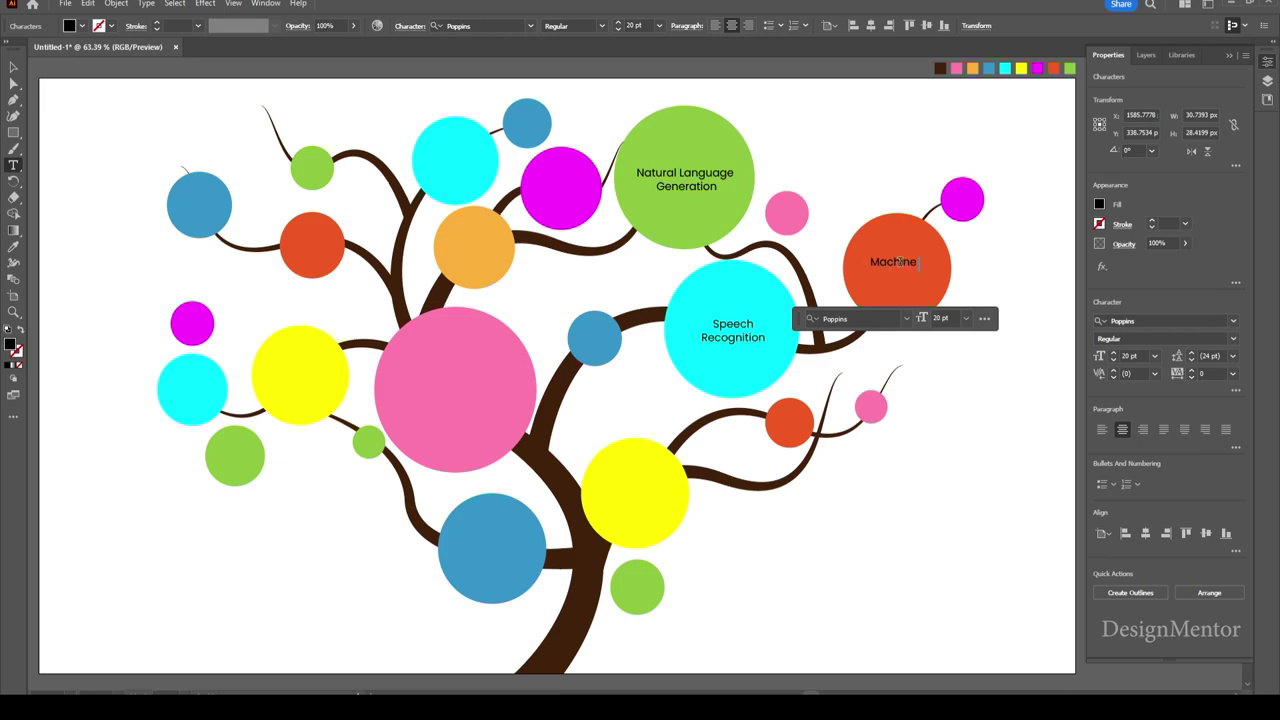
text(ea)
text(rning)
key(Escape)
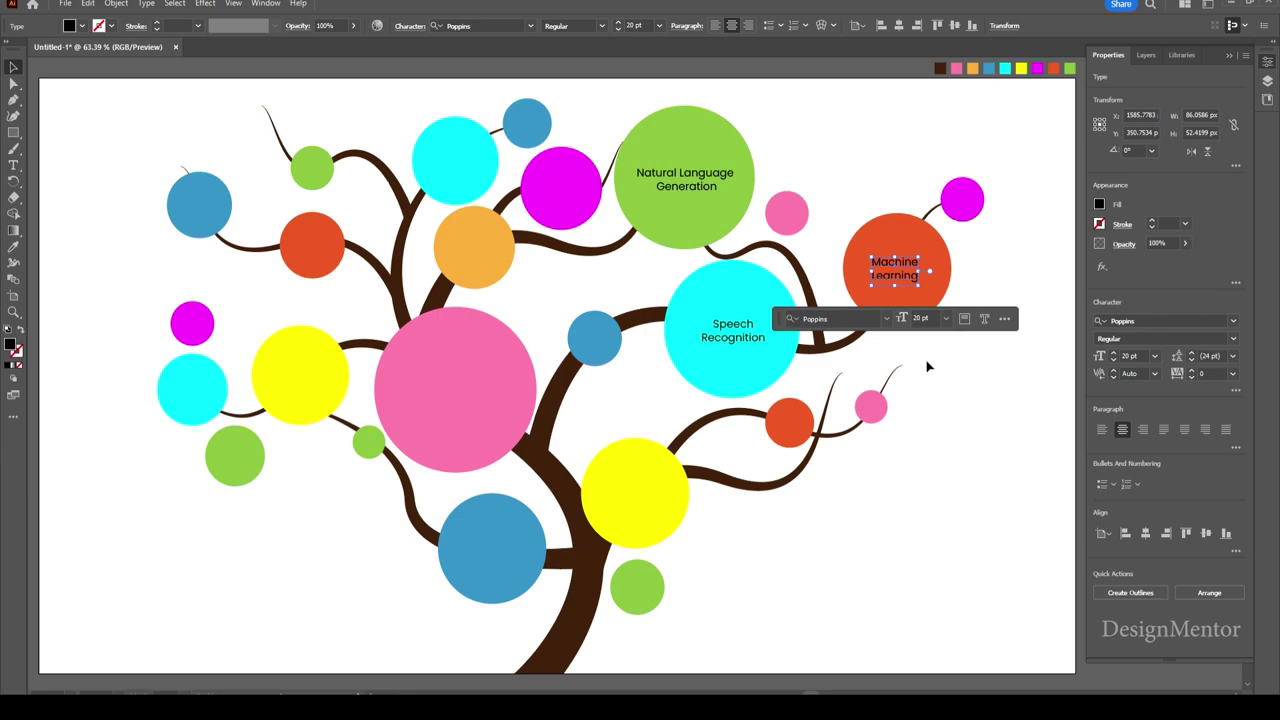
click(1005, 435)
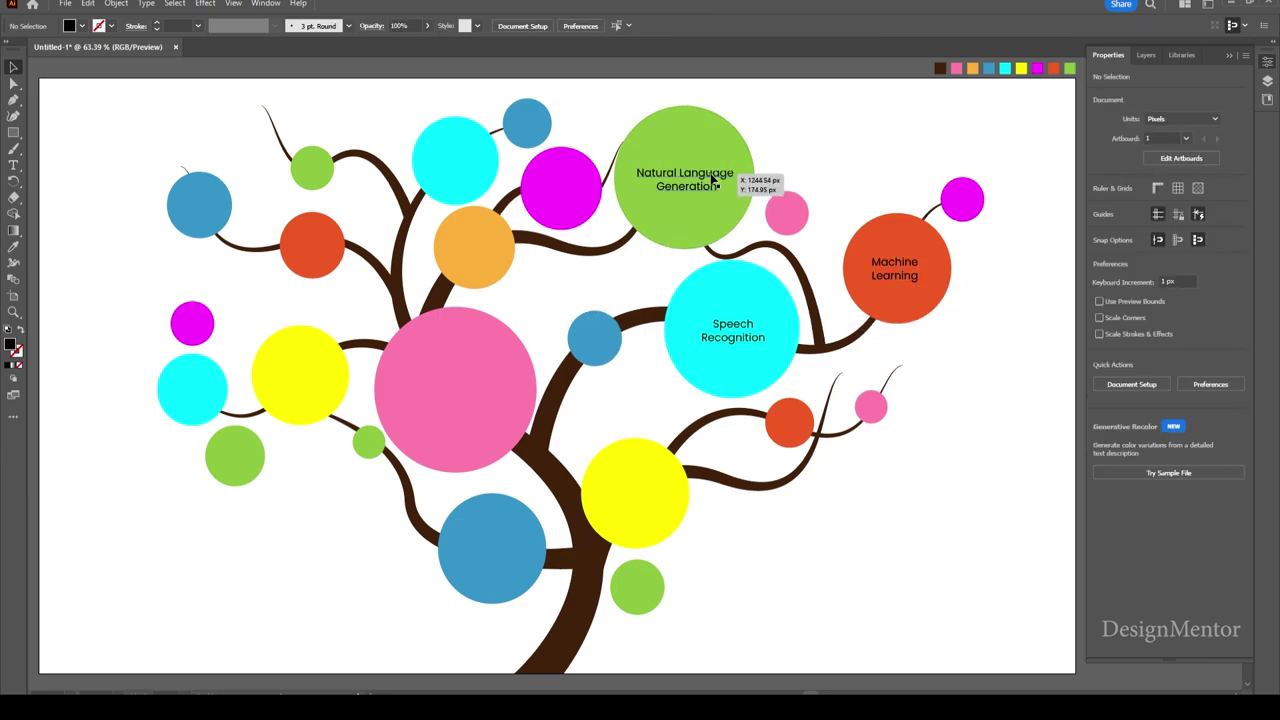
Copy the Speech Recognition label to the pink circle and retype it as 'Virtual Agents'.
click(726, 326)
drag(727, 326, 451, 397)
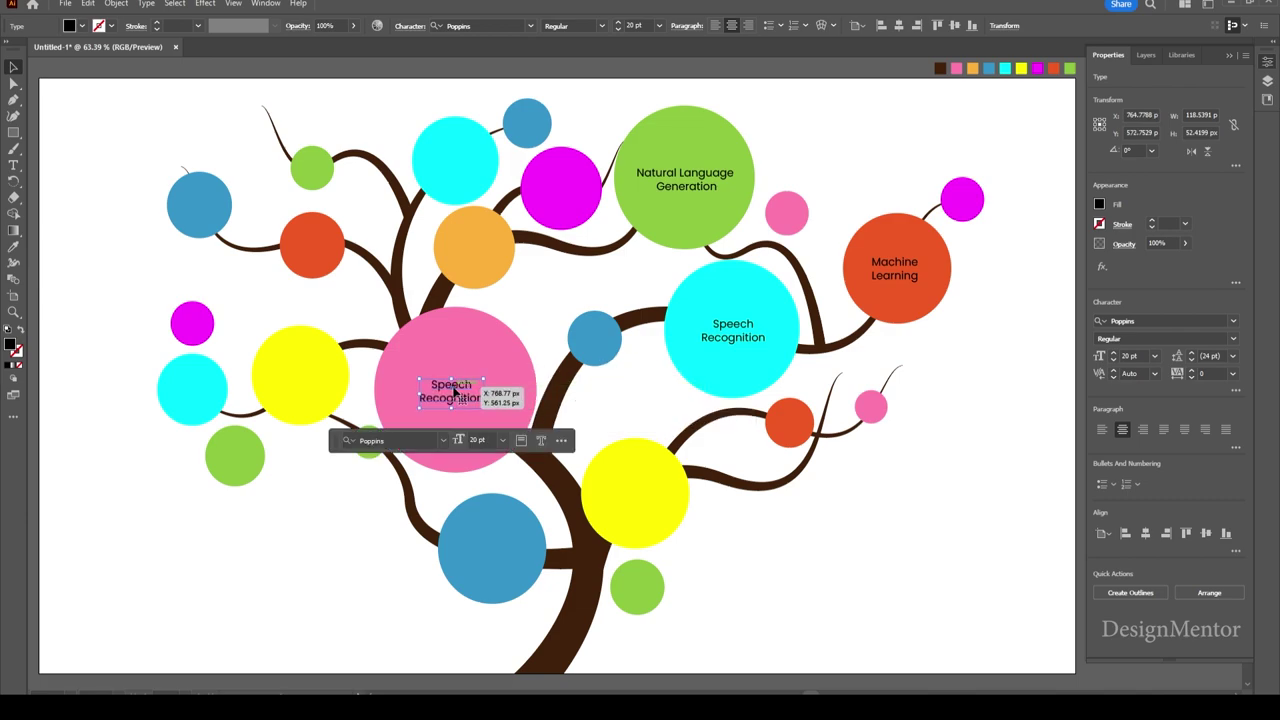
triple_click(469, 386)
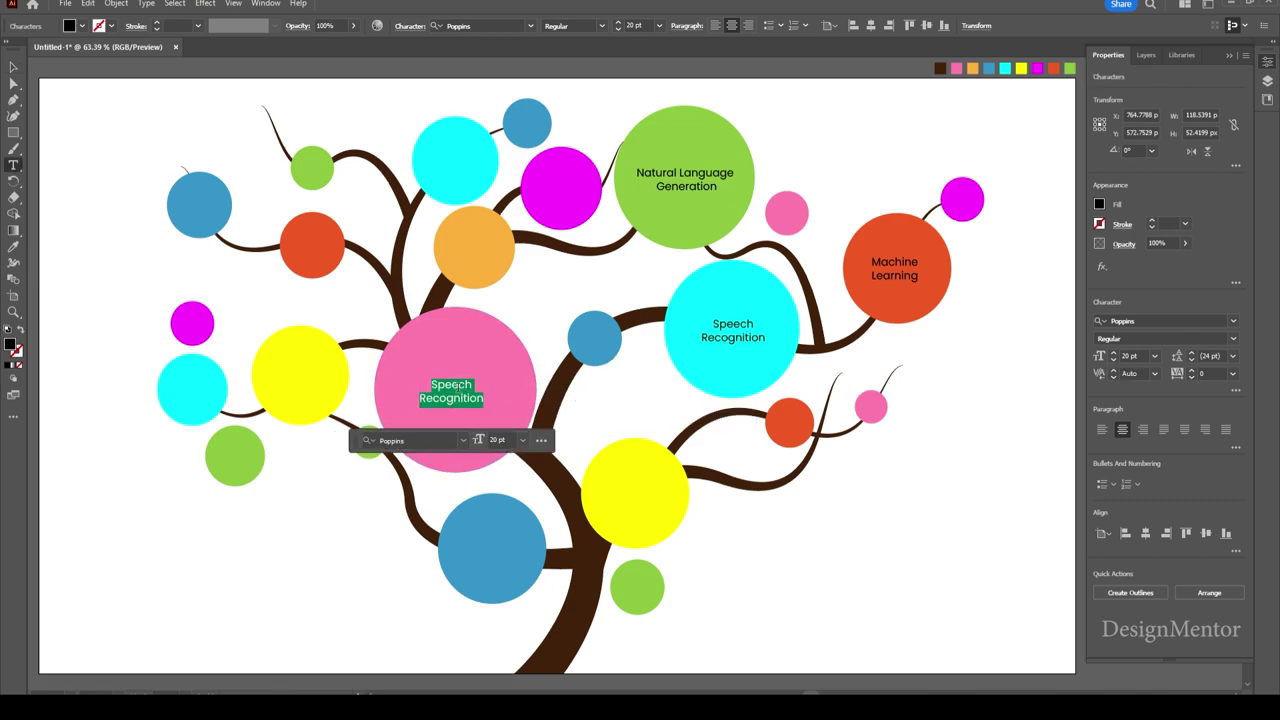
text(Virtual)
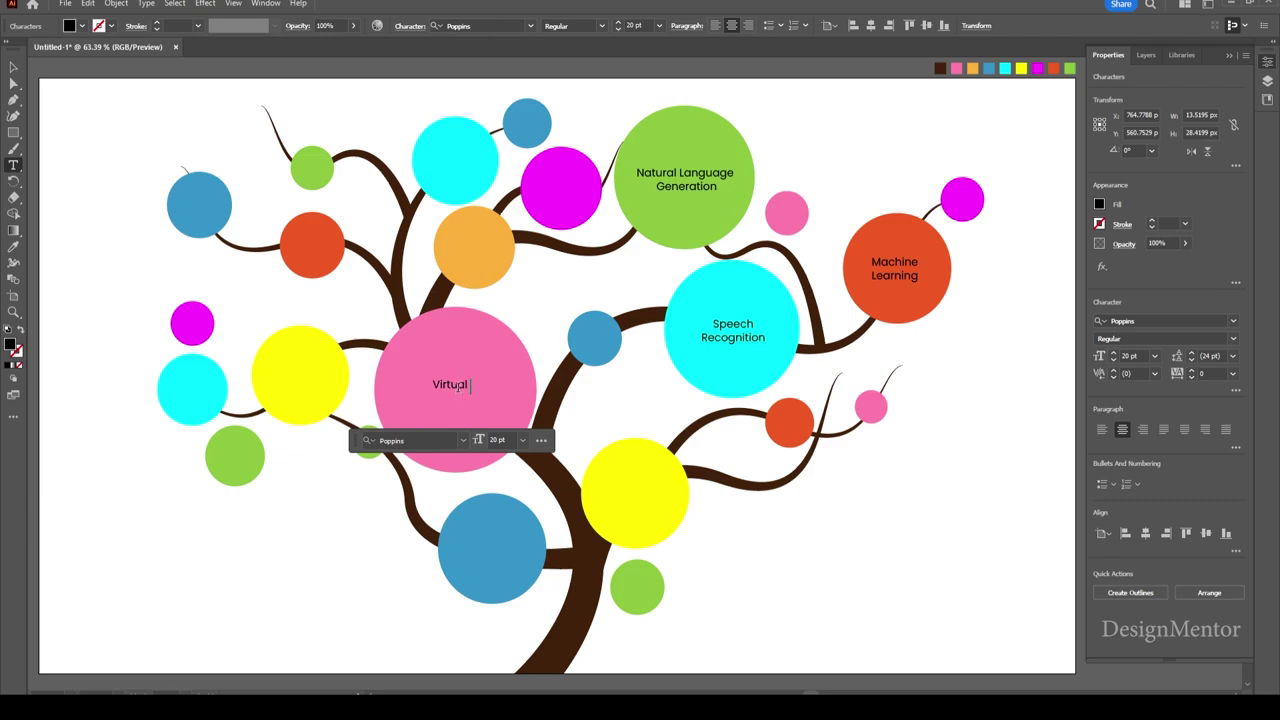
key(BackSpace)
text(Agent)
text(s)
key(Escape)
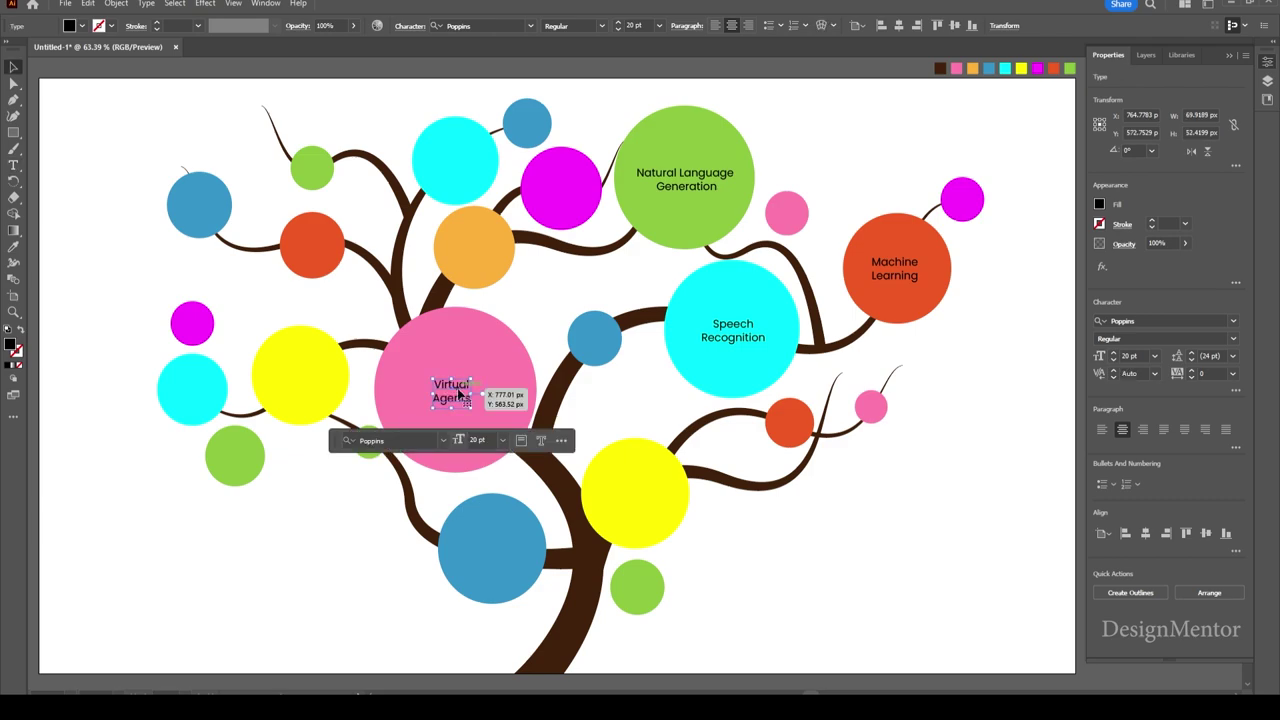
Try 40 pt, revert Virtual Agents to 20 pt, and move it onto the yellow circle.
double_click(457, 388)
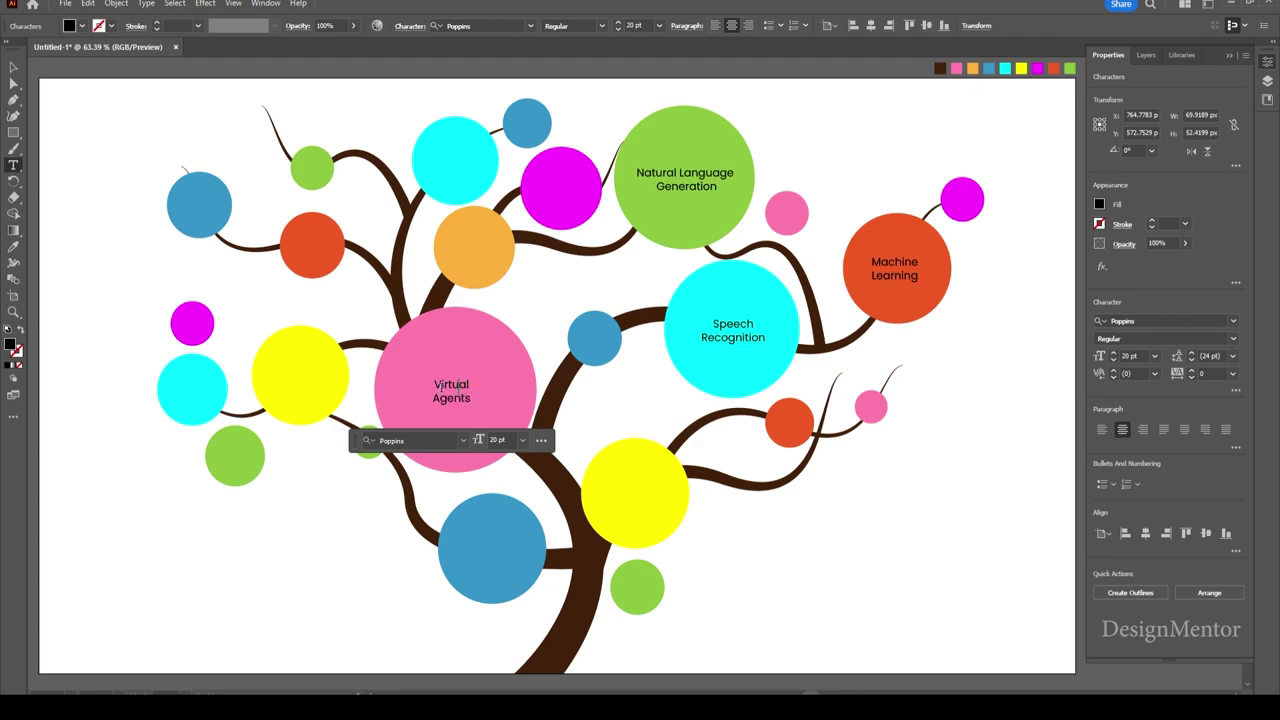
key(ctrl+a)
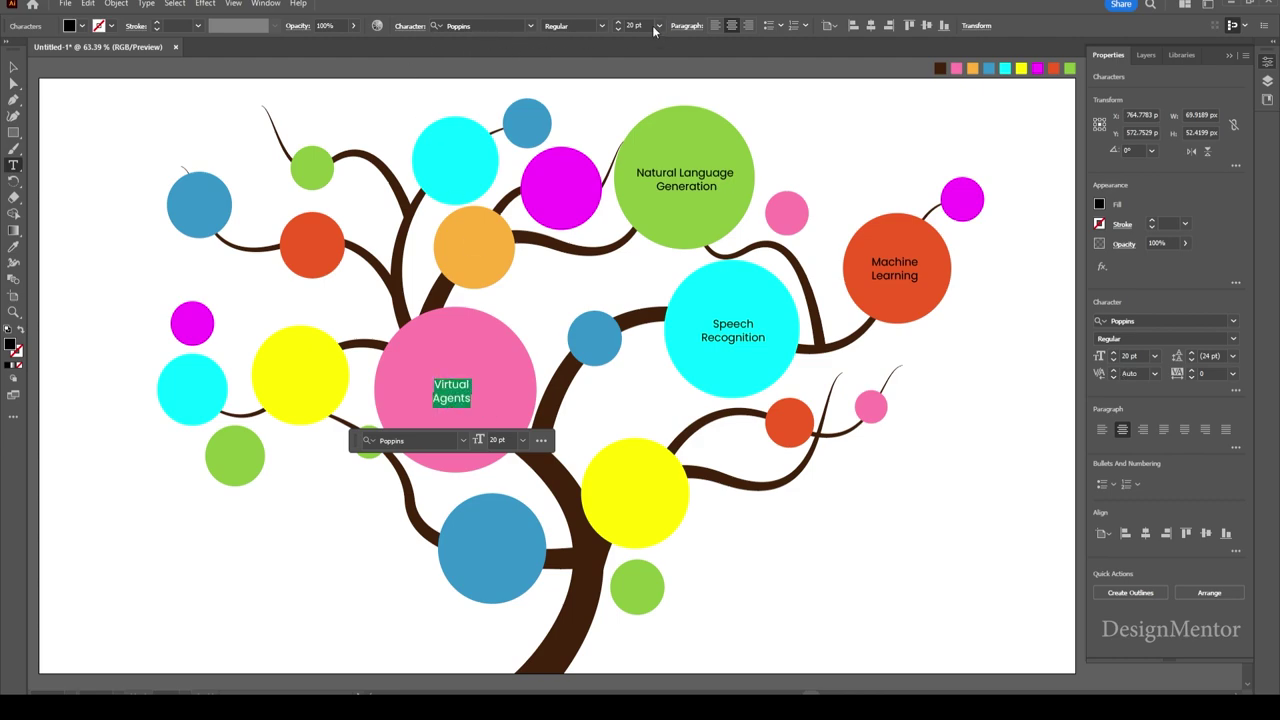
click(640, 26)
key(shift+Up)
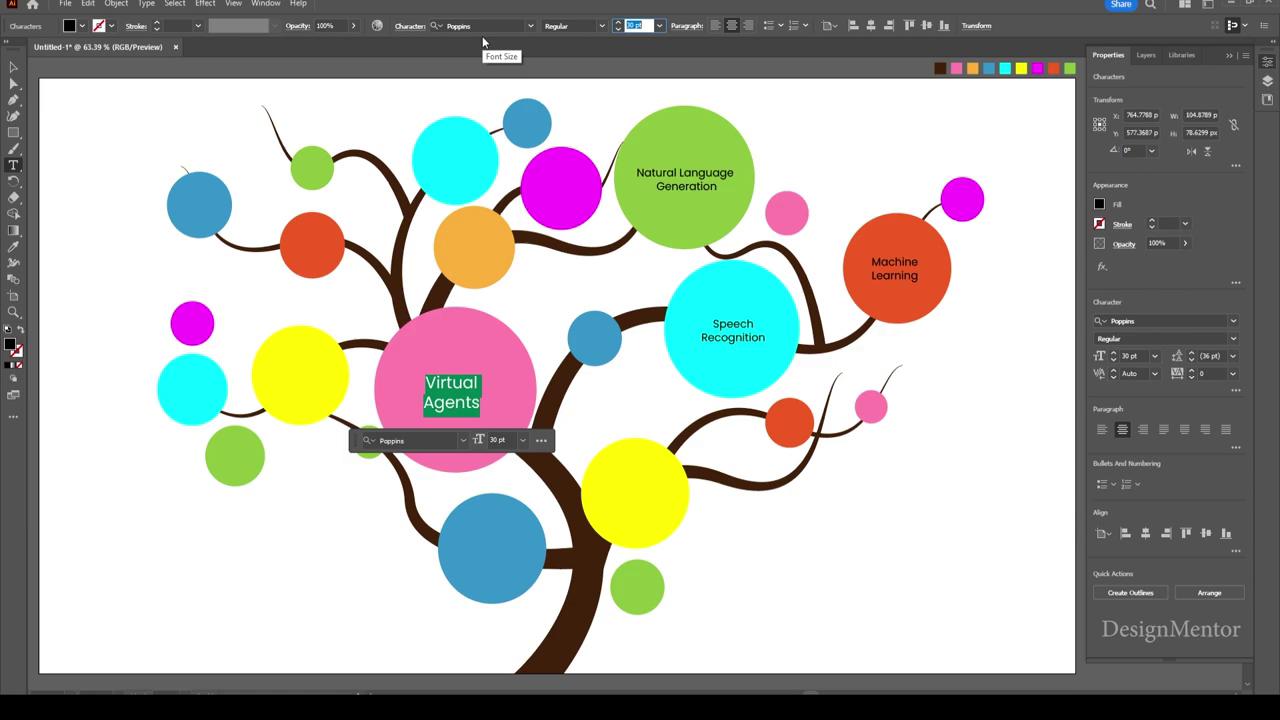
key(shift+Up)
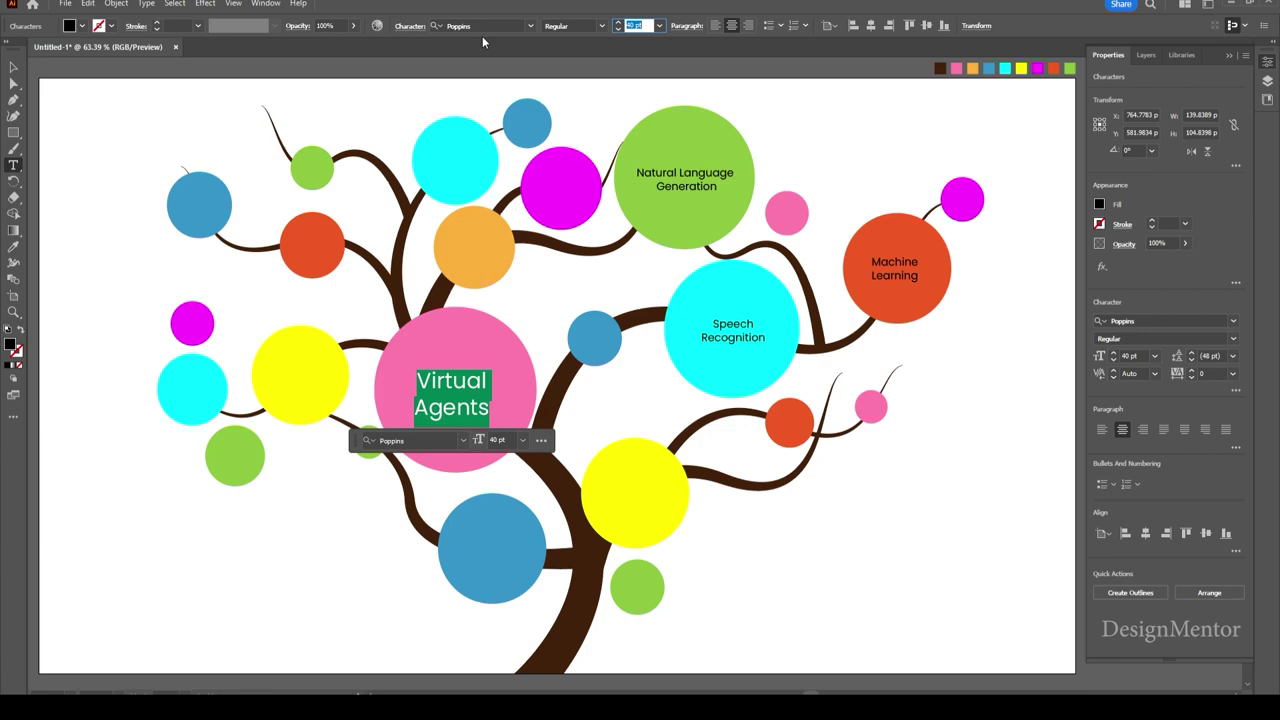
key(shift+Down)
key(shift+Down)
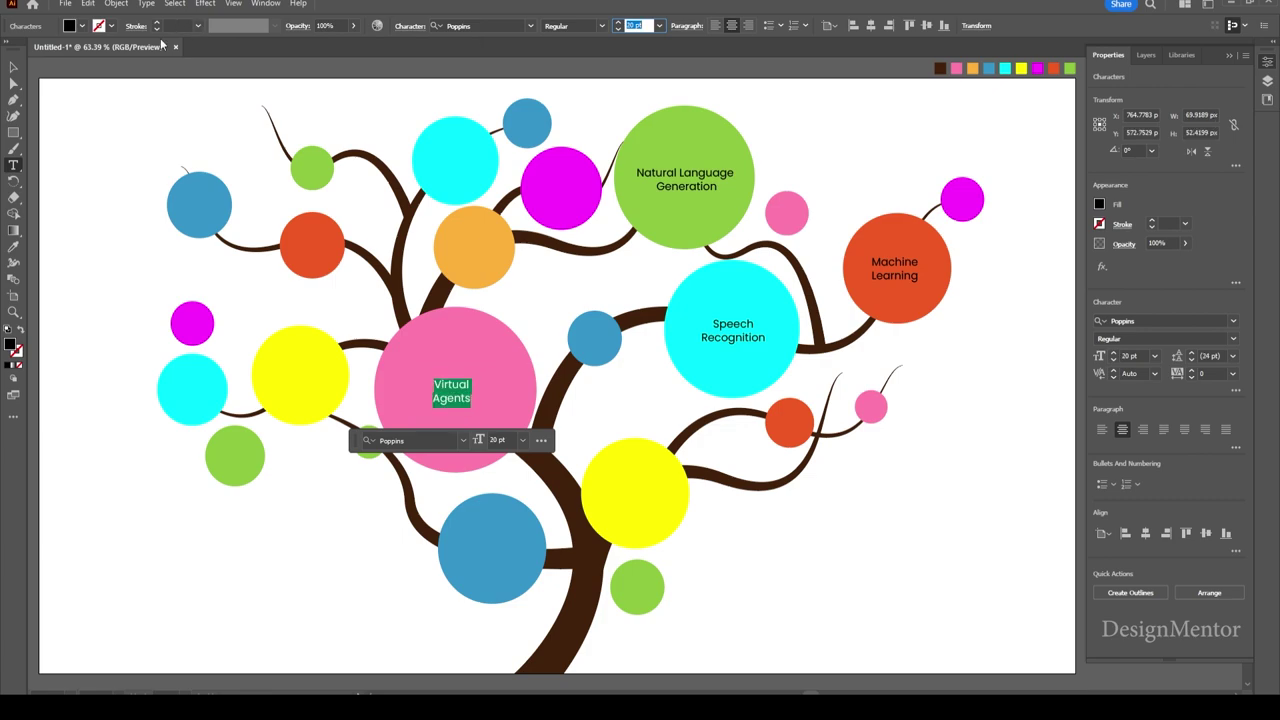
click(14, 68)
mouse_move(451, 386)
mouse_down()
mouse_move(491, 541)
mouse_move(635, 496)
mouse_up()
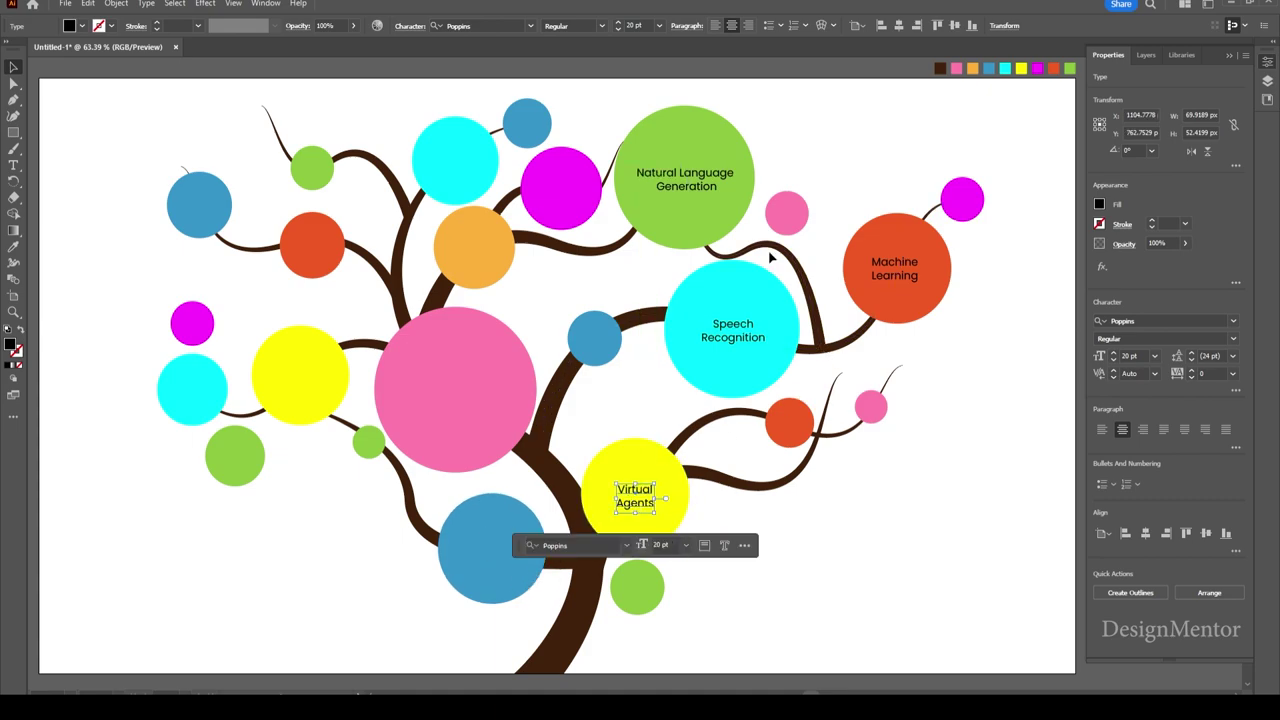
click(688, 180)
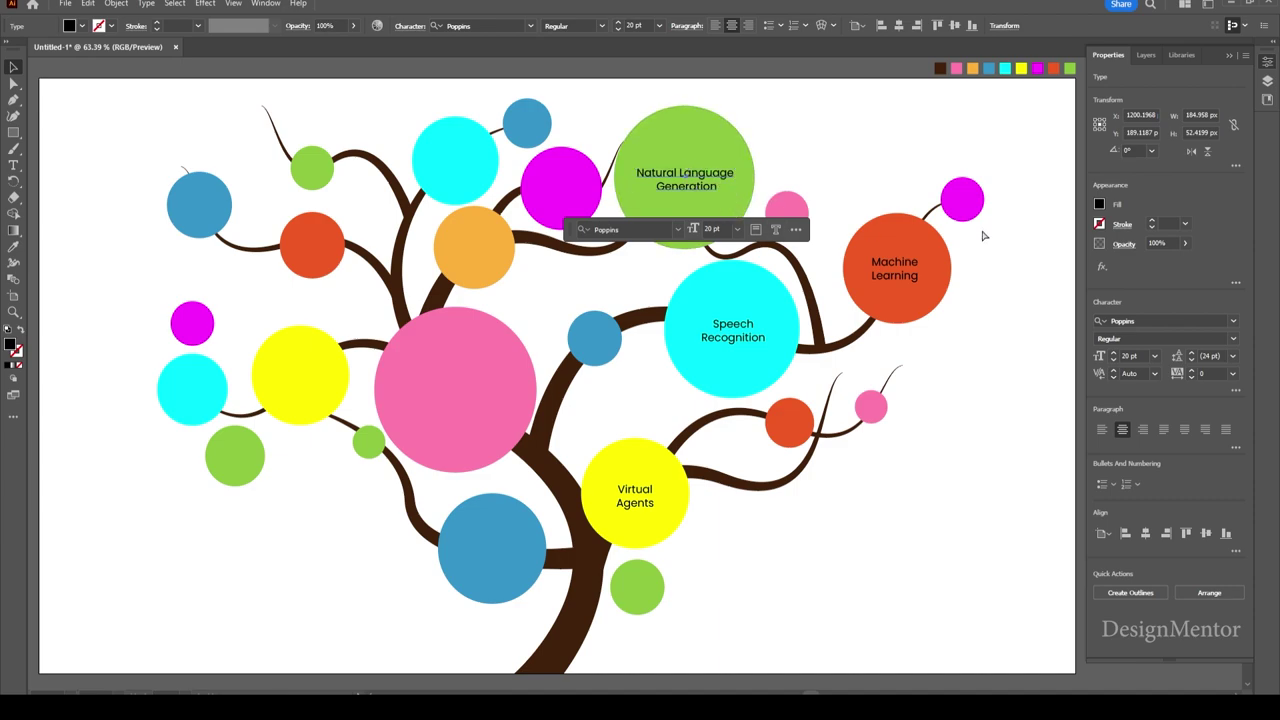
mouse_move(688, 180)
alt+mouse_down()
mouse_move(627, 387)
mouse_move(450, 391)
alt+mouse_up()
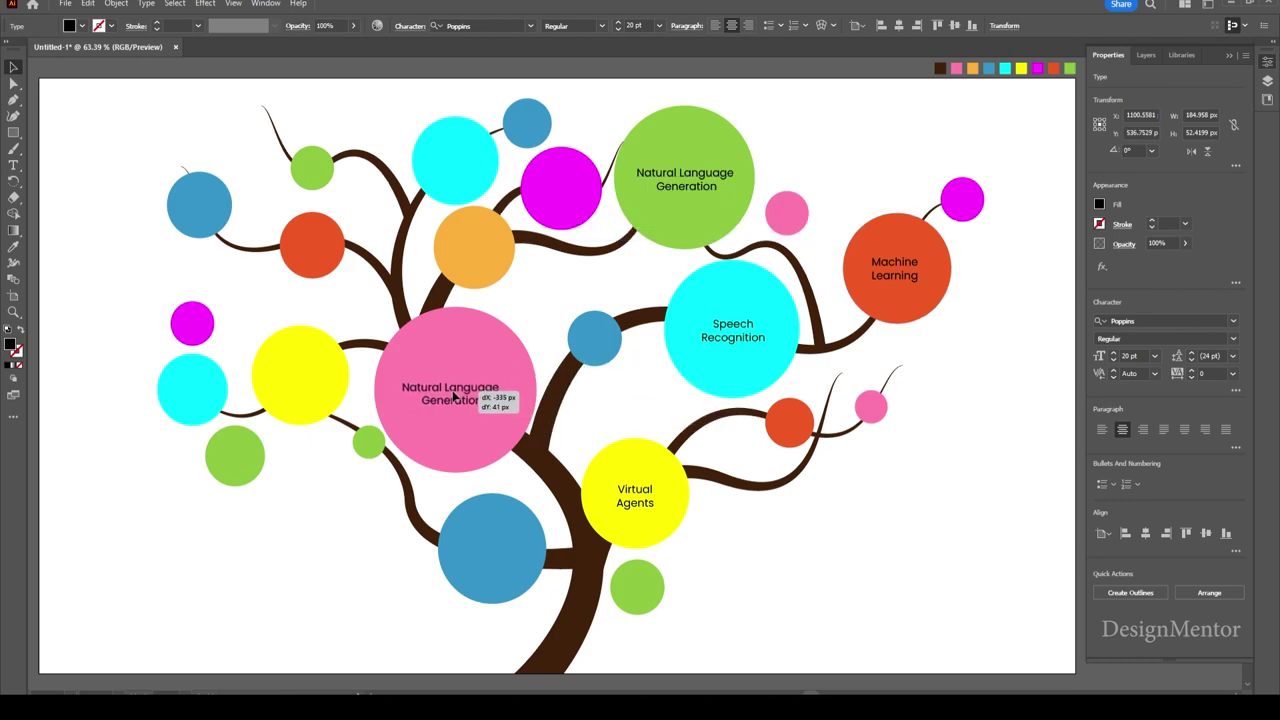
Retype the pink circle's copied label as 'Robotic Process' / 'Automation' on two lines.
double_click(450, 391)
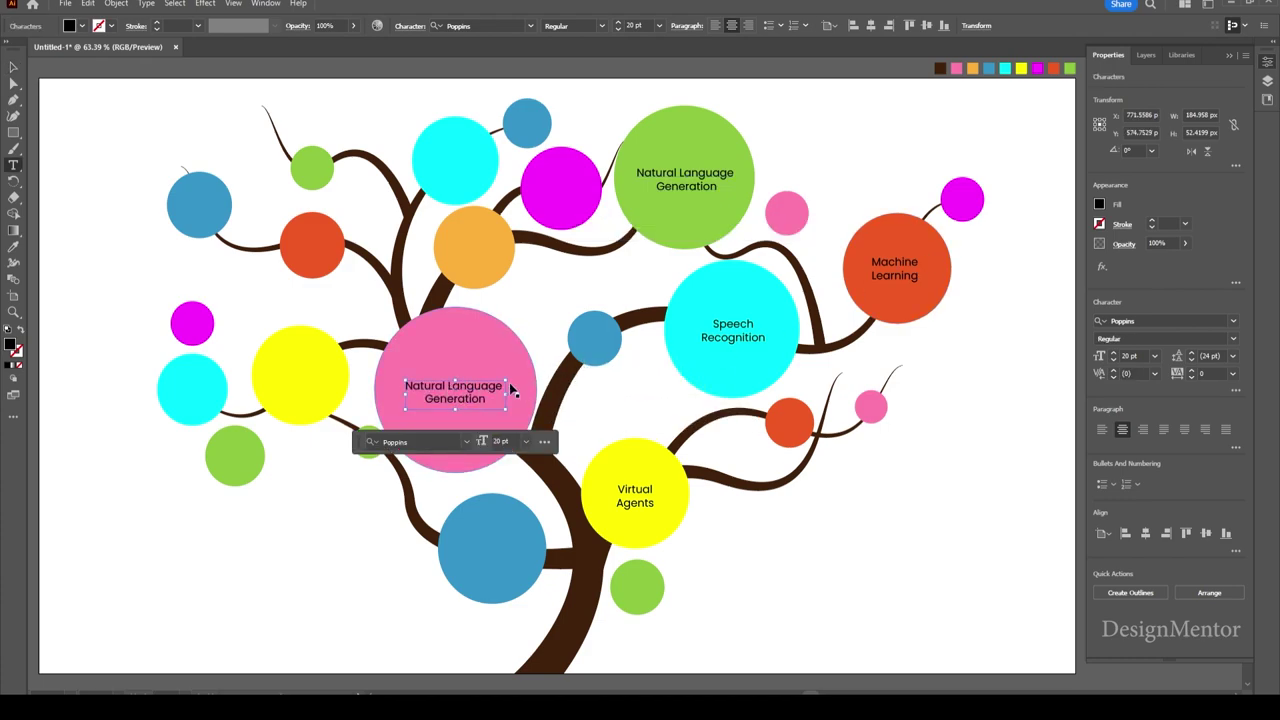
key(ctrl+a)
text(Robo)
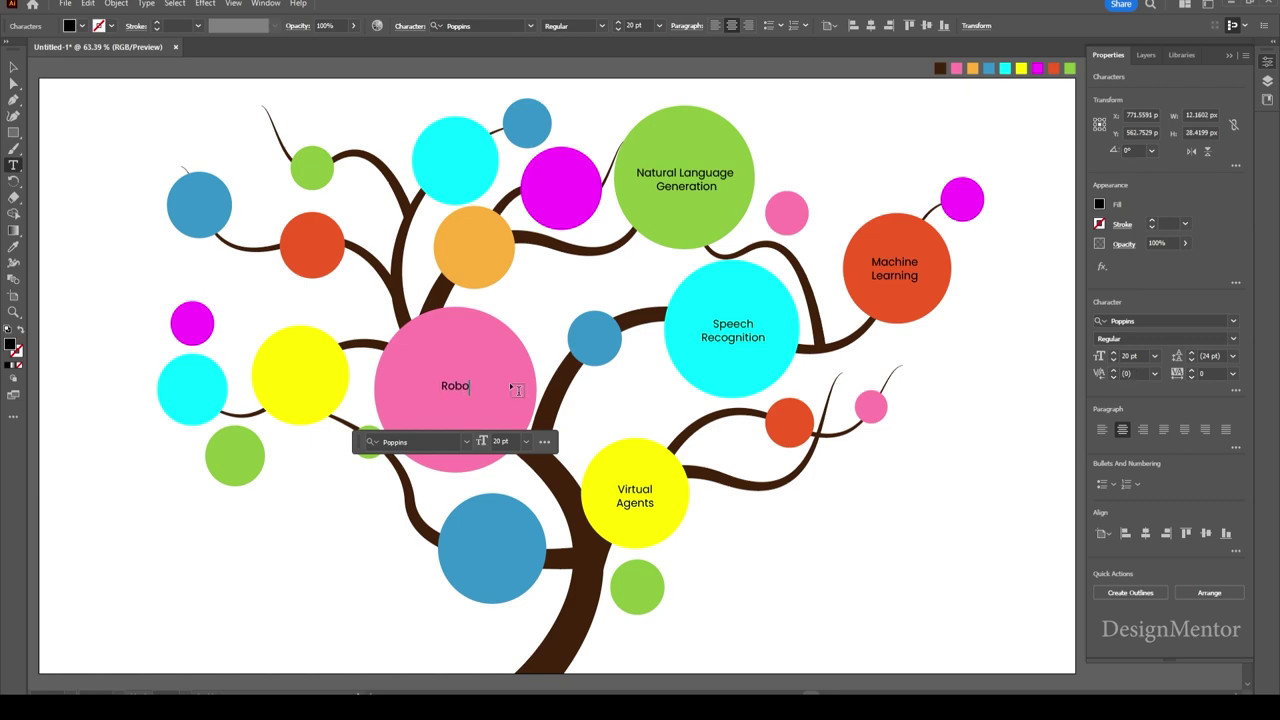
text(tic Proce)
text(ss)
key(Return)
text(Automatio)
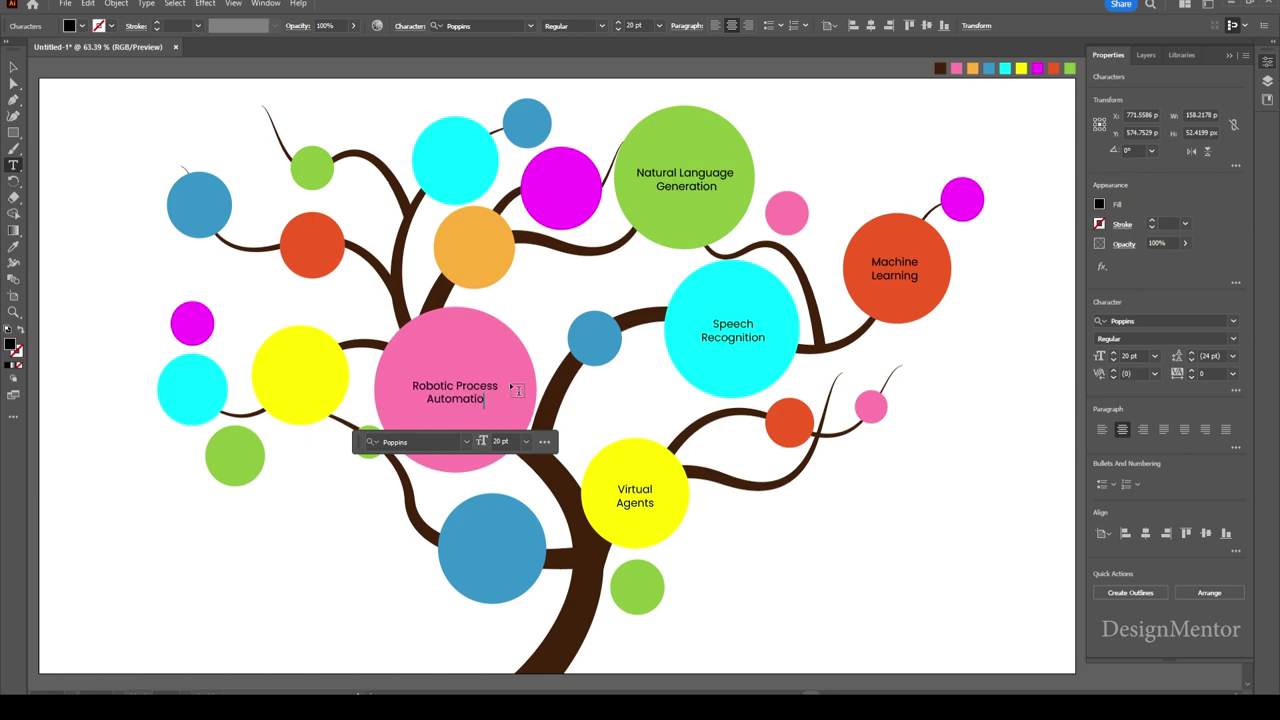
text(n)
key(Escape)
click(828, 566)
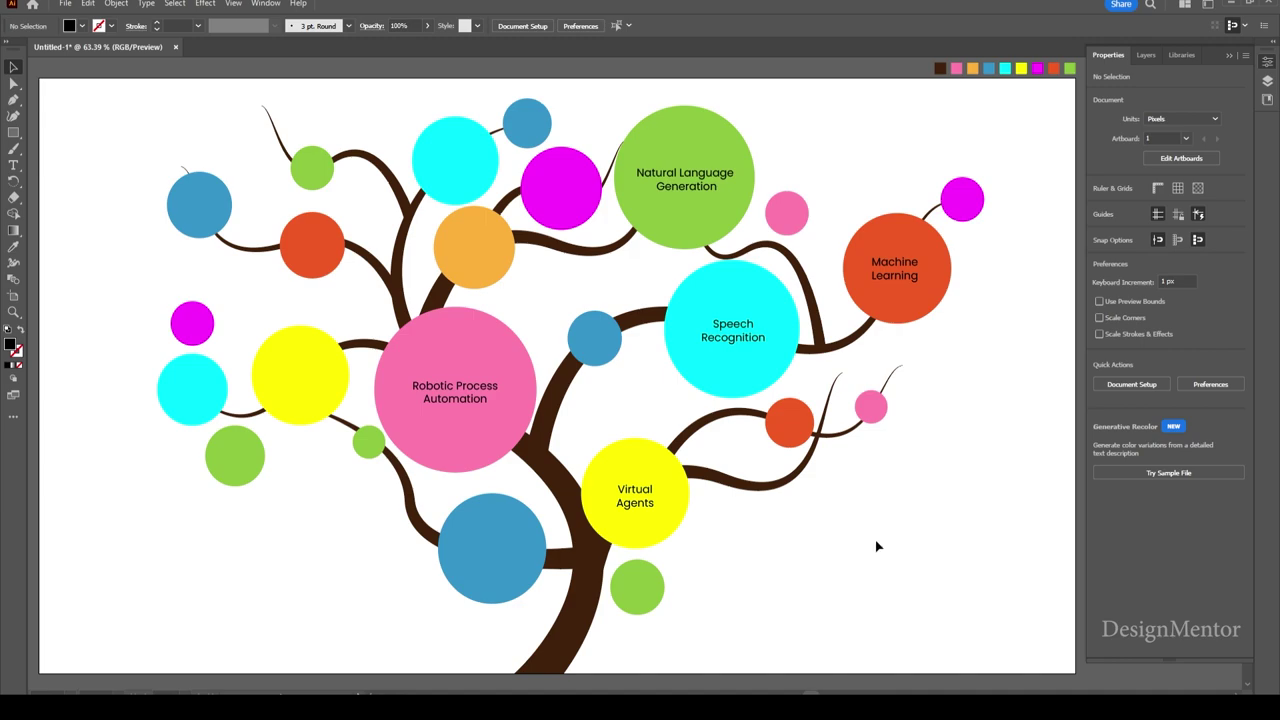
Copy the Speech Recognition label to the left yellow circle and retype it 'Expert Systems'.
click(727, 333)
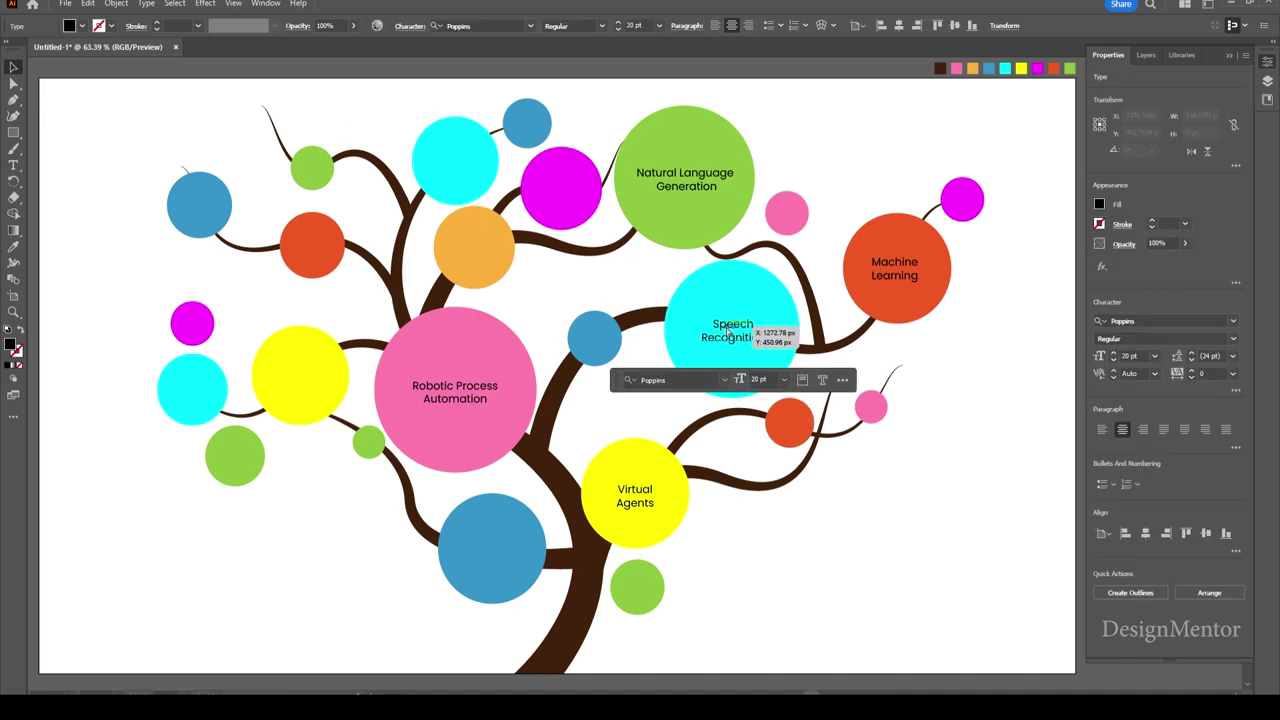
mouse_move(727, 333)
mouse_down()
mouse_move(641, 373)
mouse_move(308, 376)
mouse_up()
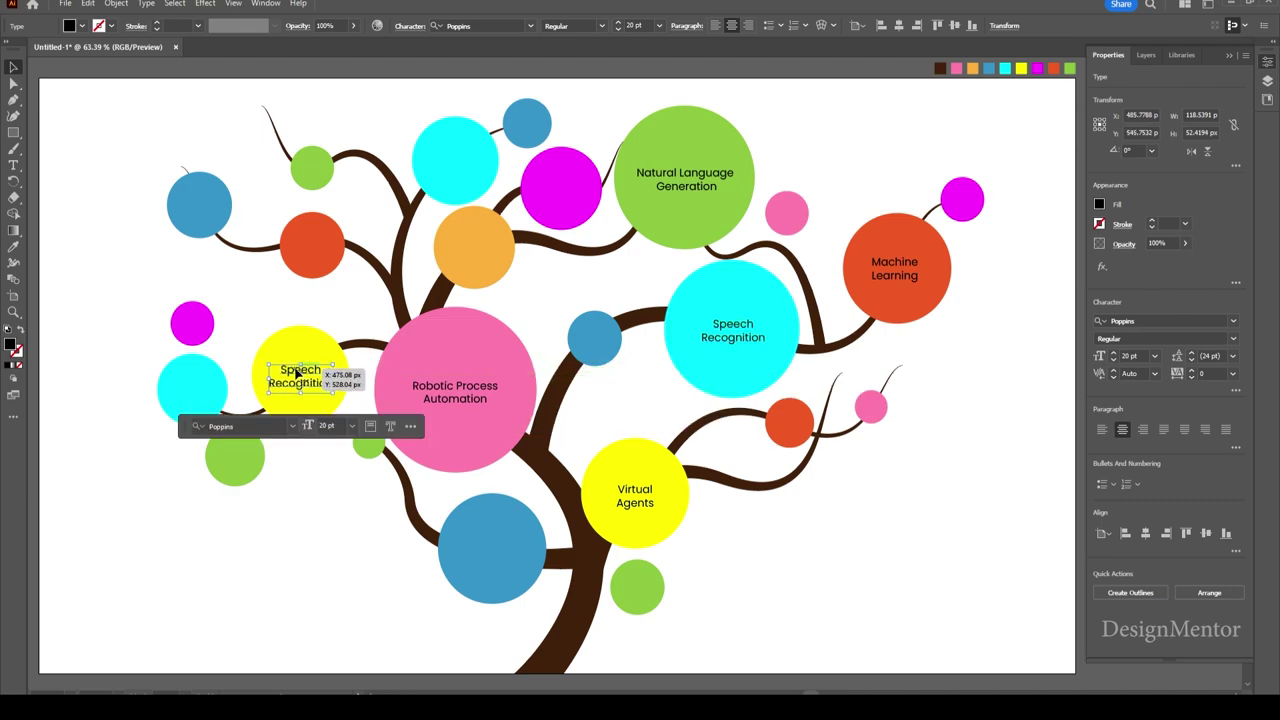
double_click(310, 378)
key(ctrl+a)
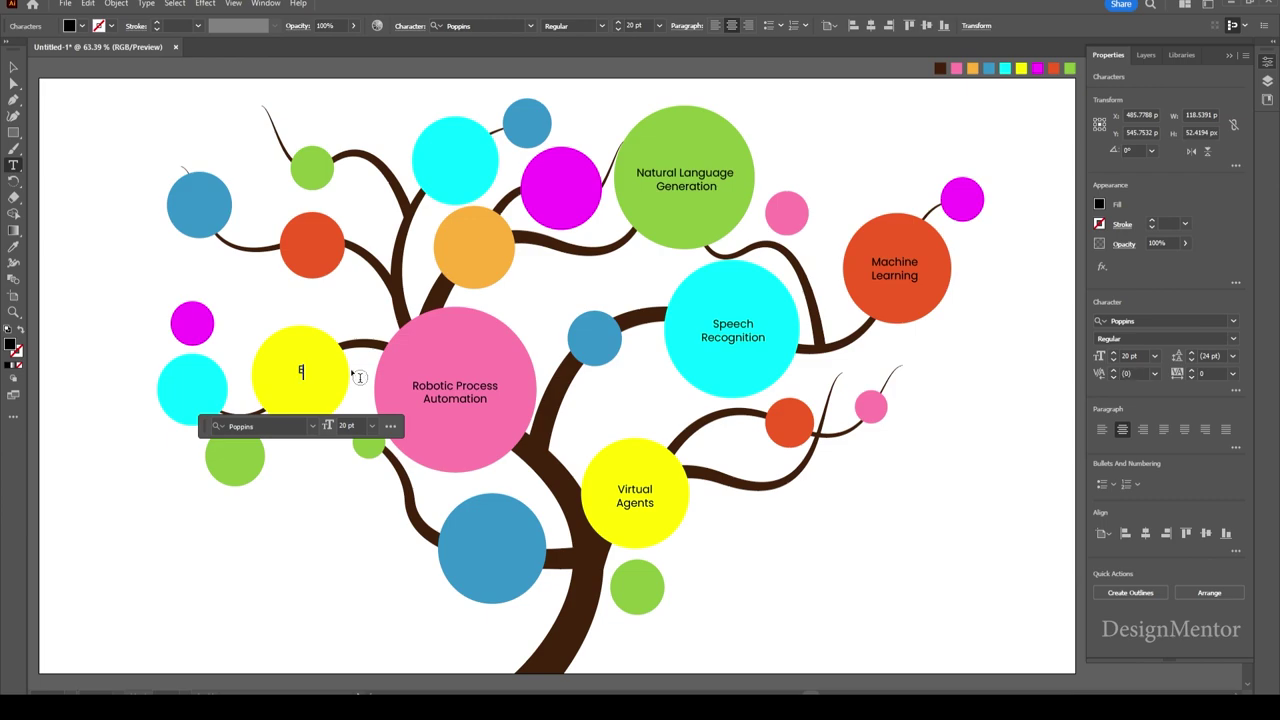
text(Expert )
text(Sys)
text(tems)
key(Escape)
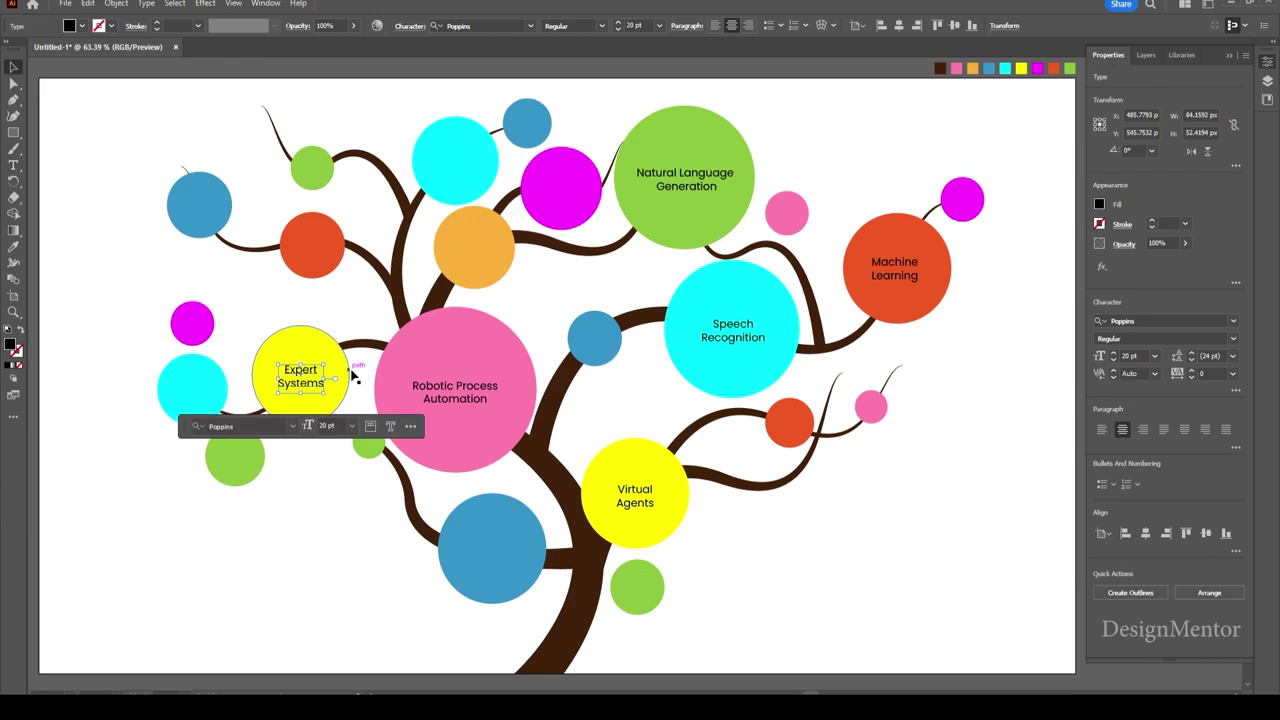
click(826, 520)
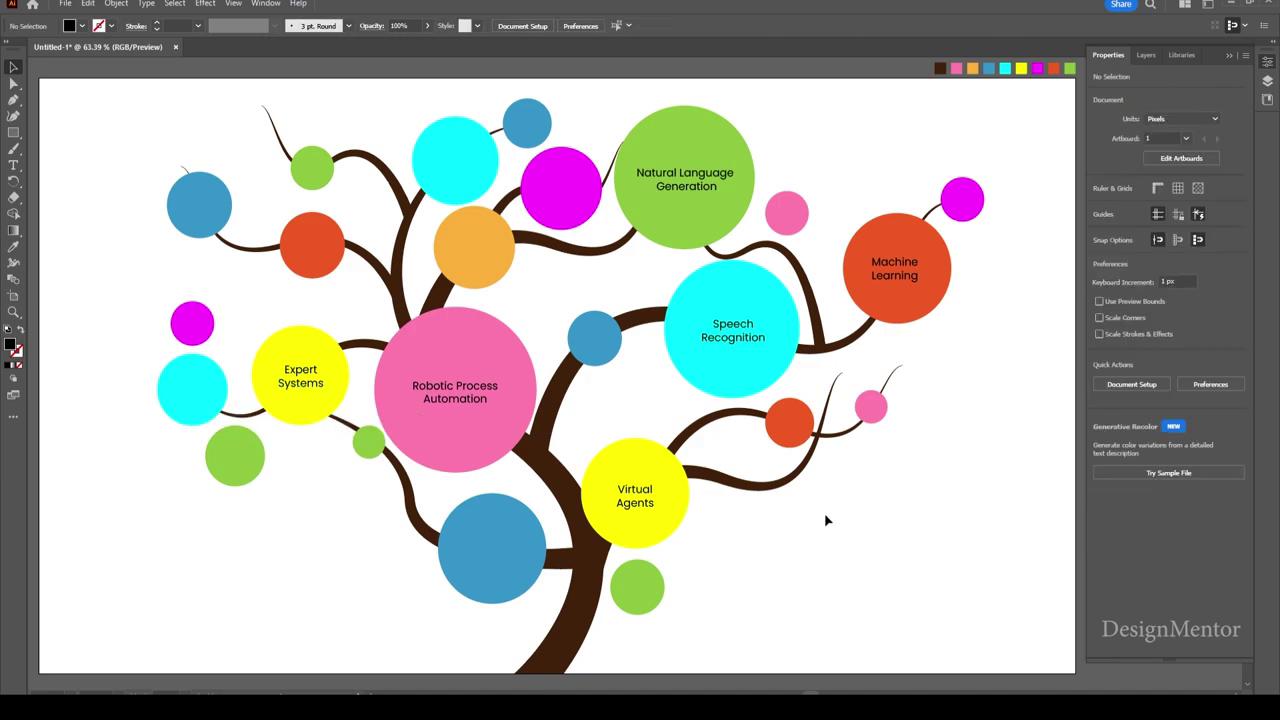
Copy the Machine Learning label to the upper cyan circle and retype it 'Deep' / 'Learning'.
click(897, 270)
mouse_move(897, 270)
mouse_down()
mouse_move(470, 181)
mouse_move(461, 163)
mouse_up()
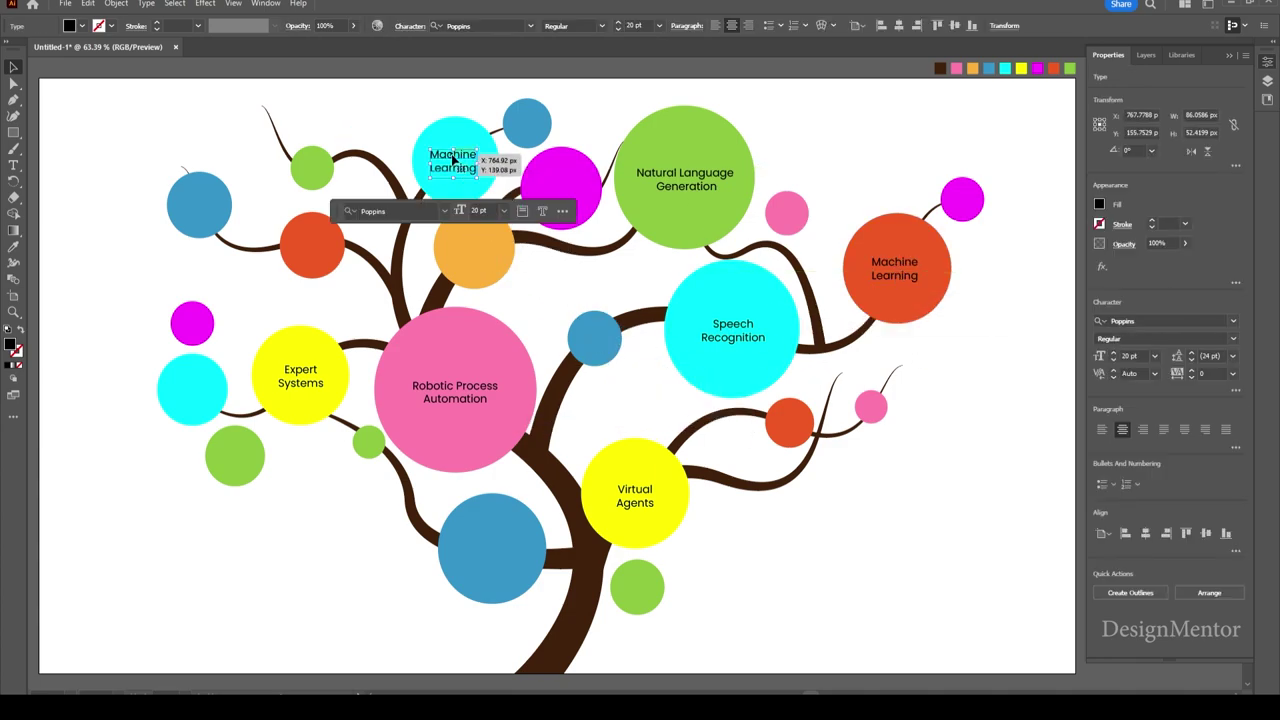
key(t)
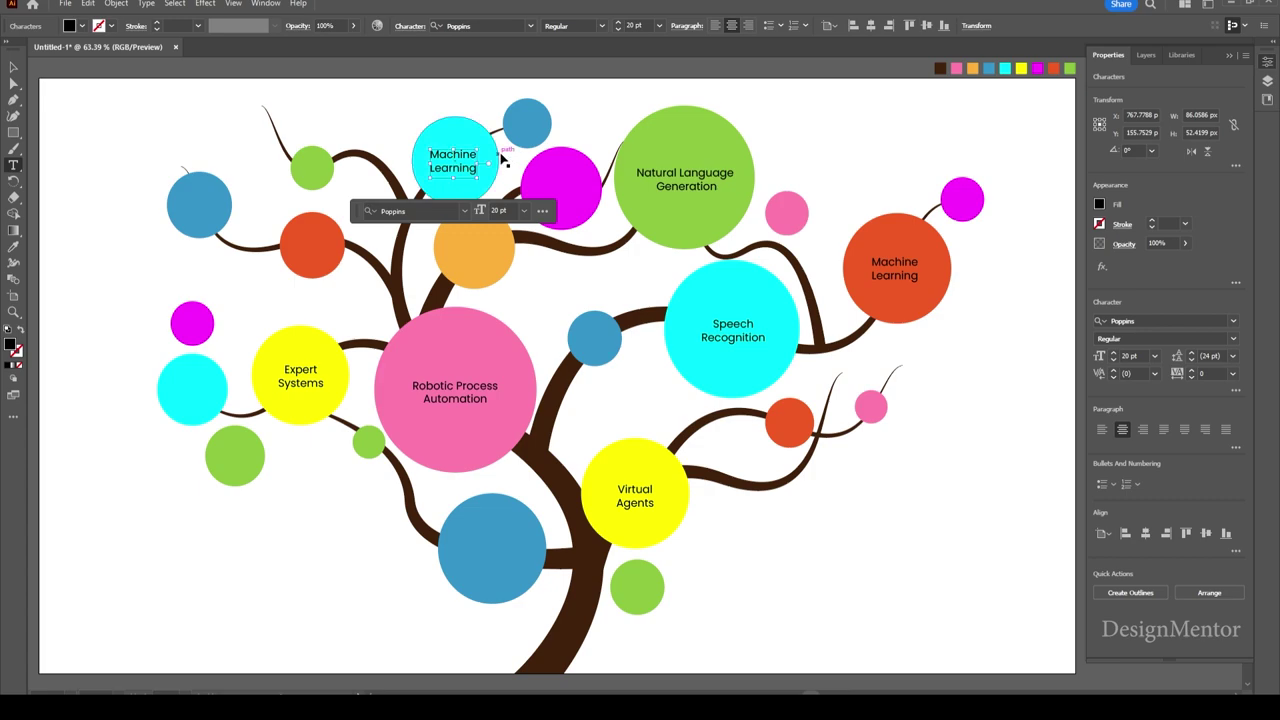
key(ctrl+a)
text(Deep)
key(Return)
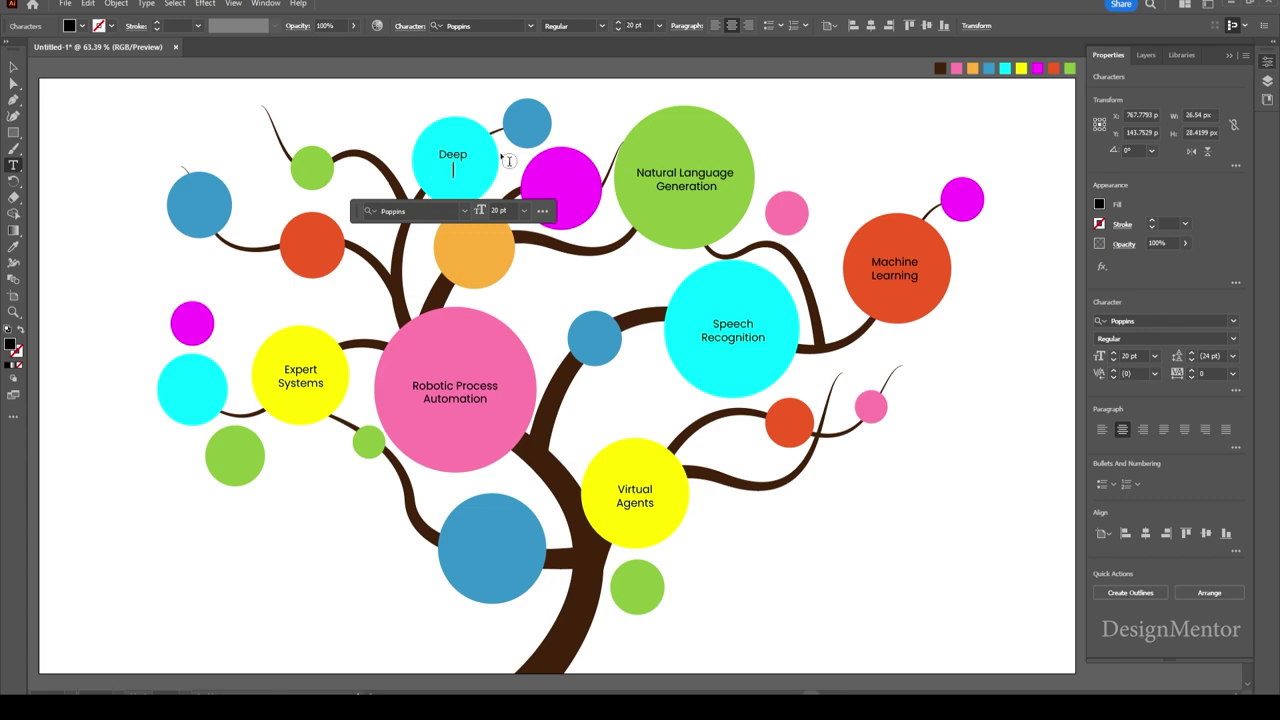
text(Learning)
key(Escape)
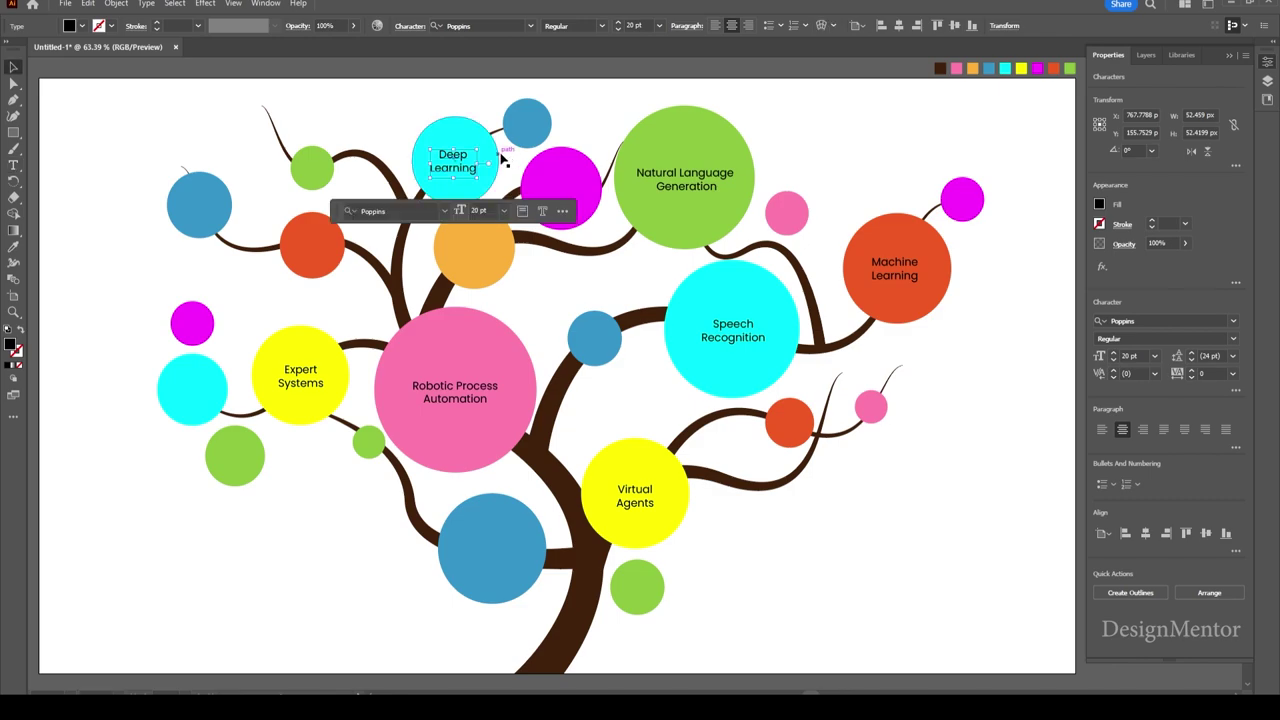
click(949, 465)
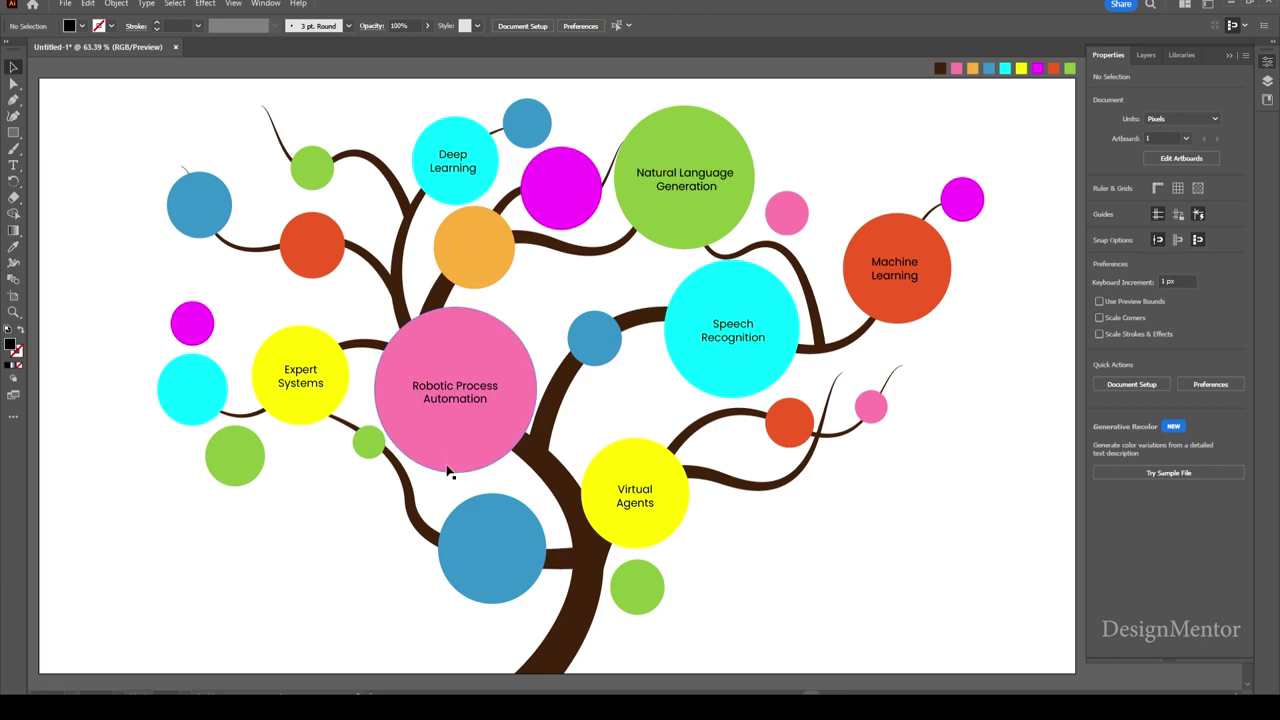
Copy the Deep Learning label to the lower blue circle and retype it 'Text' / 'Analytics'.
click(467, 165)
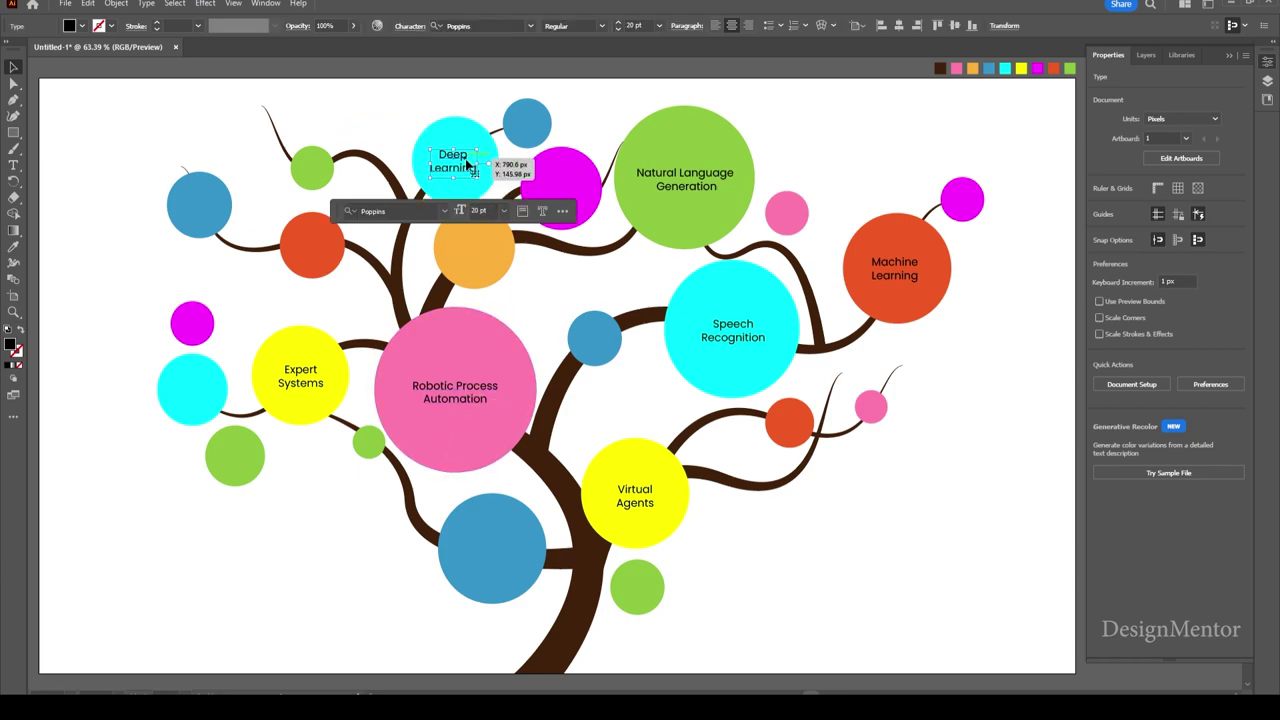
mouse_move(467, 165)
alt+mouse_down()
mouse_move(655, 372)
mouse_move(493, 548)
alt+mouse_up()
double_click(491, 546)
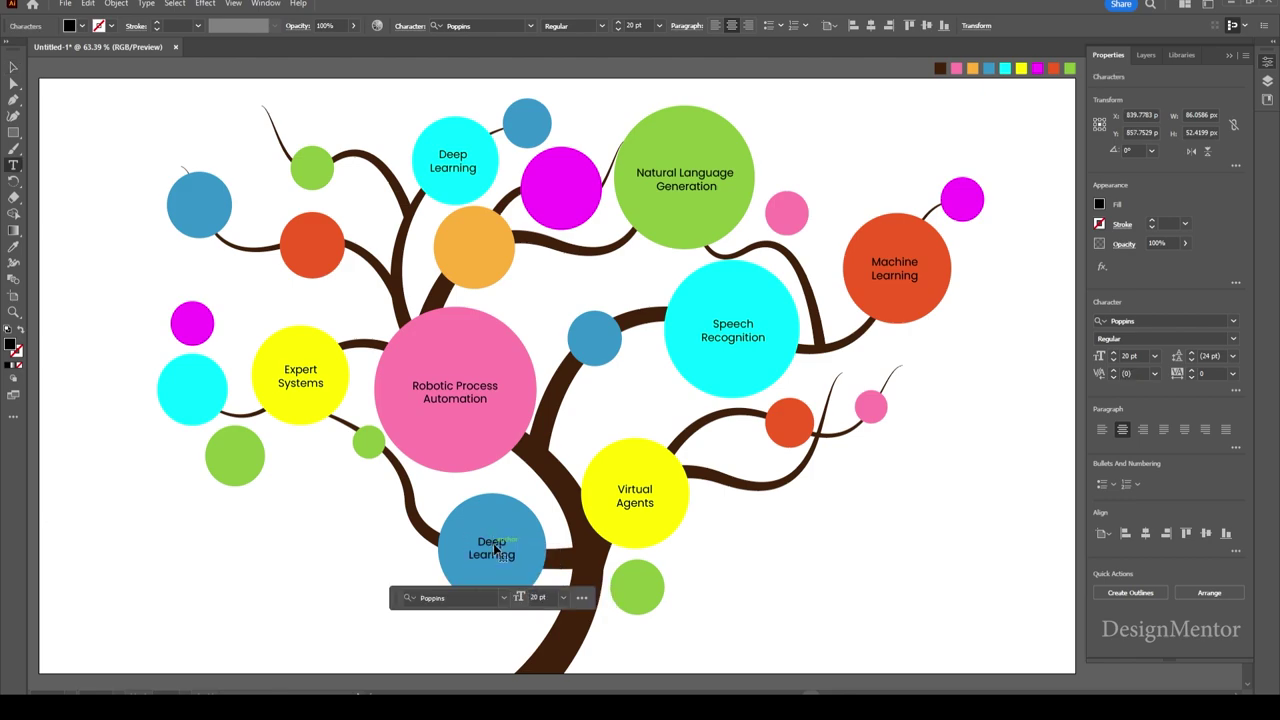
key(ctrl+a)
text(T)
text(ext)
key(Return)
text(Anal)
text(ytics)
key(Escape)
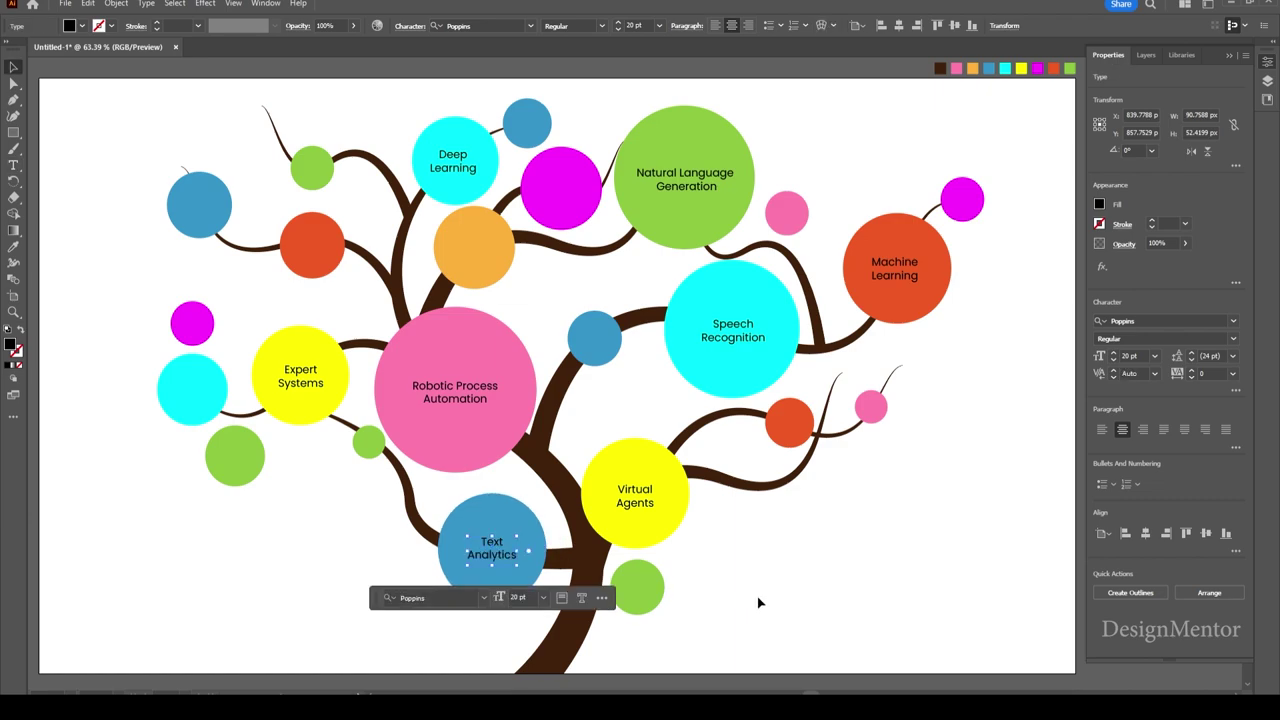
click(822, 591)
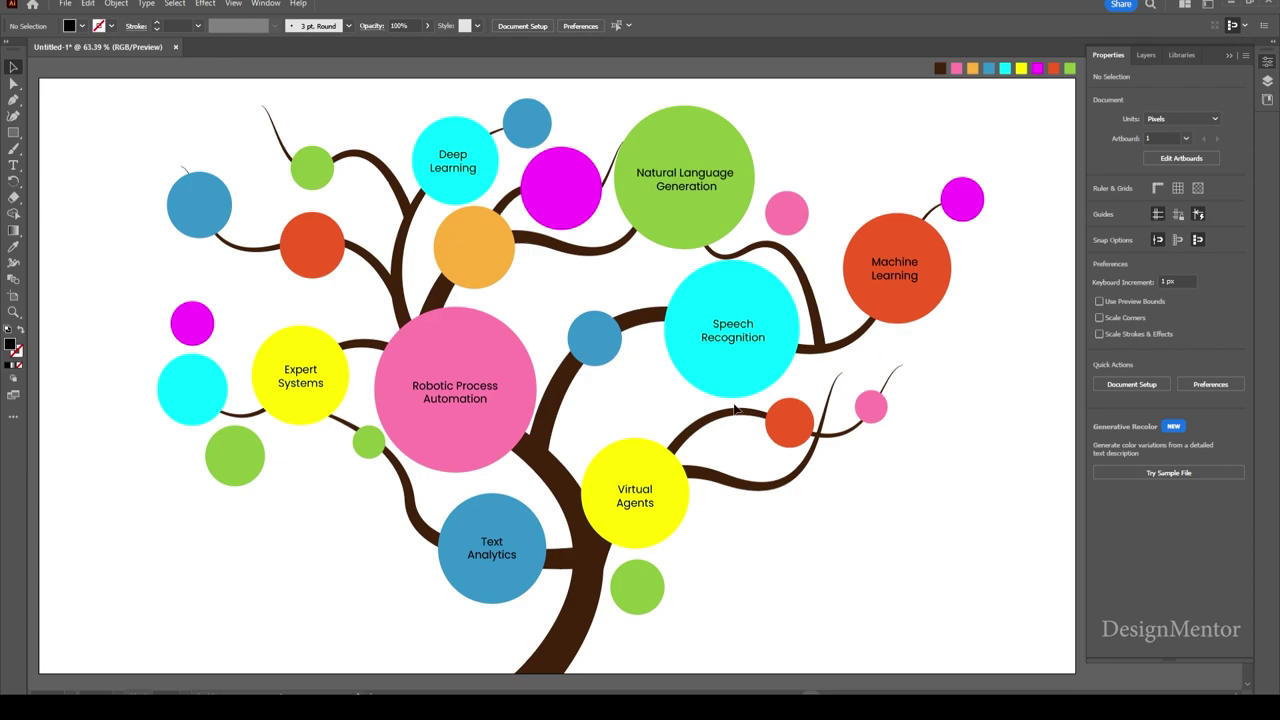
Copy the Speech Recognition label to the orange circle and retype it 'Decision' / 'Management'.
click(730, 327)
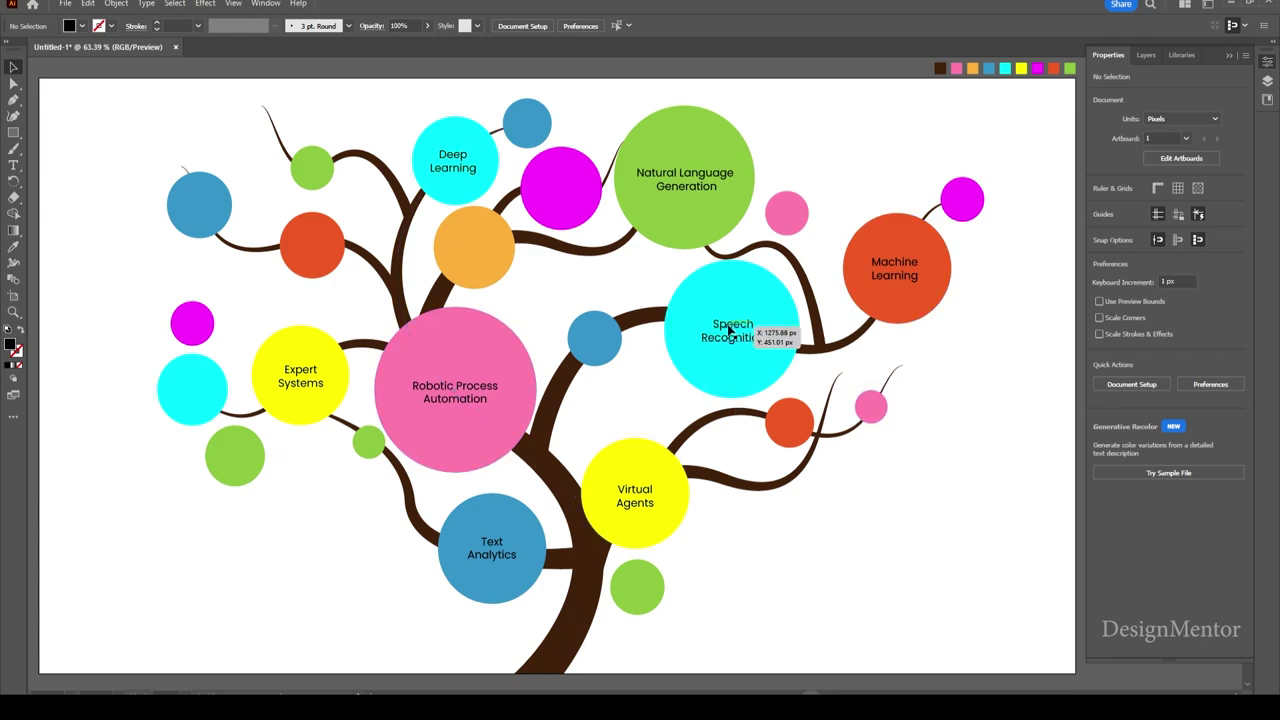
drag(730, 327, 481, 253)
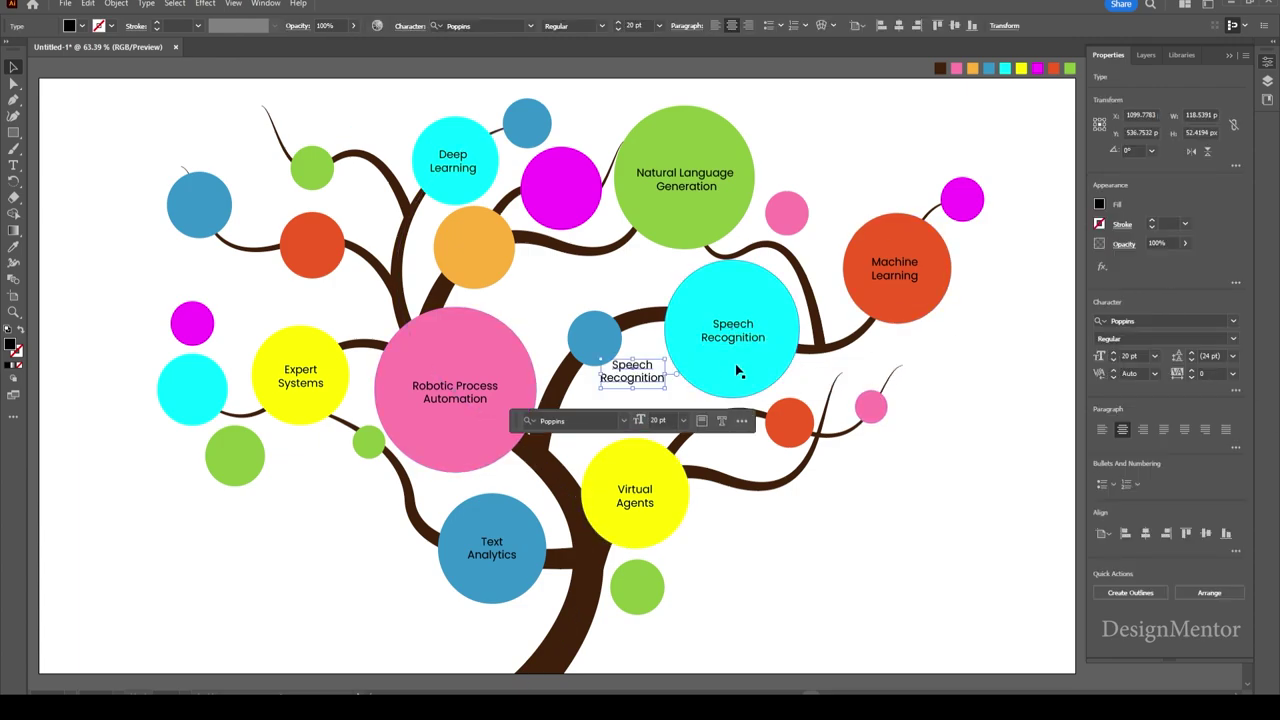
double_click(481, 253)
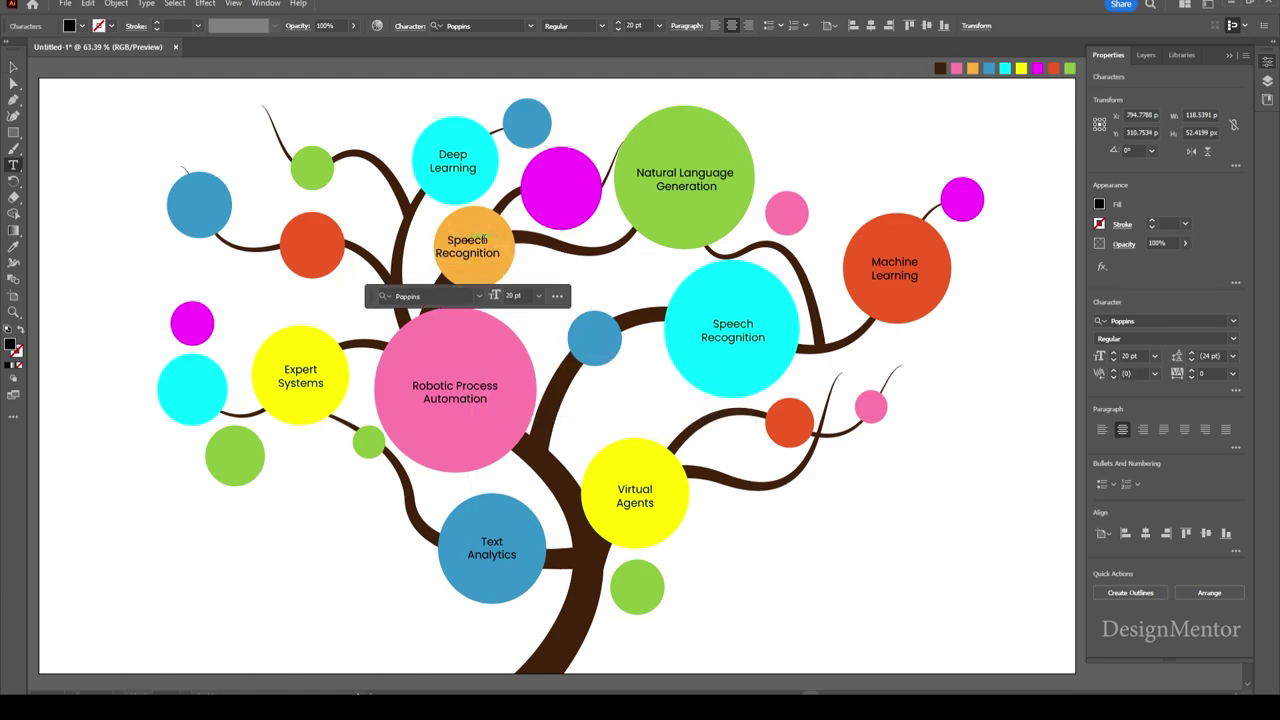
key(ctrl+a)
text(De)
text(cision)
key(Return)
text(Man)
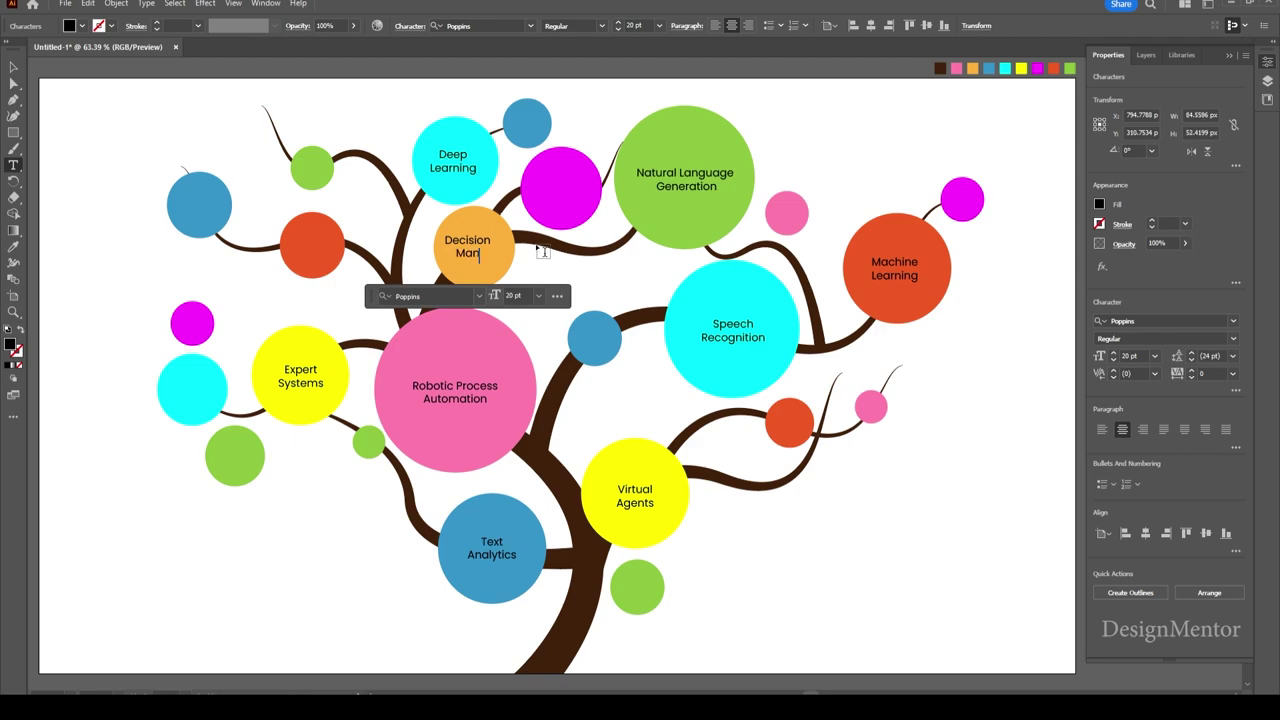
text(agement)
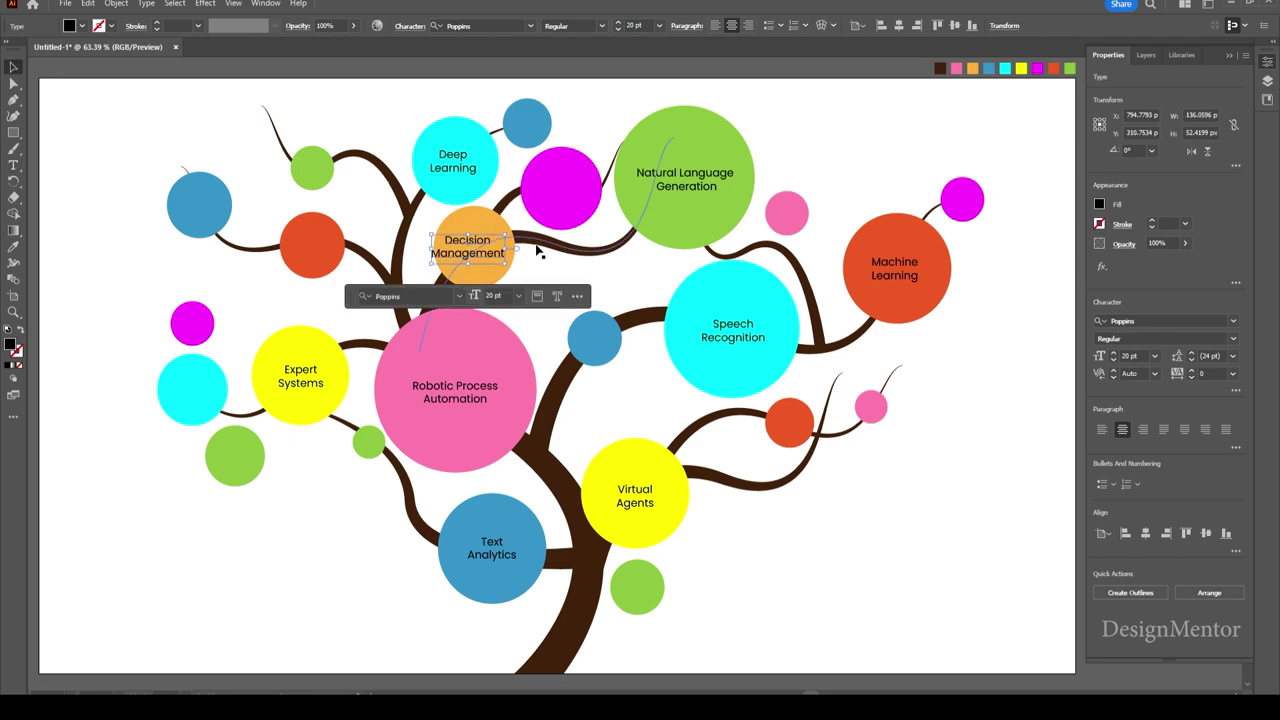
key(Escape)
Drag and arrow-nudge the Decision Management label to the centre of the orange circle.
drag(446, 248, 470, 245)
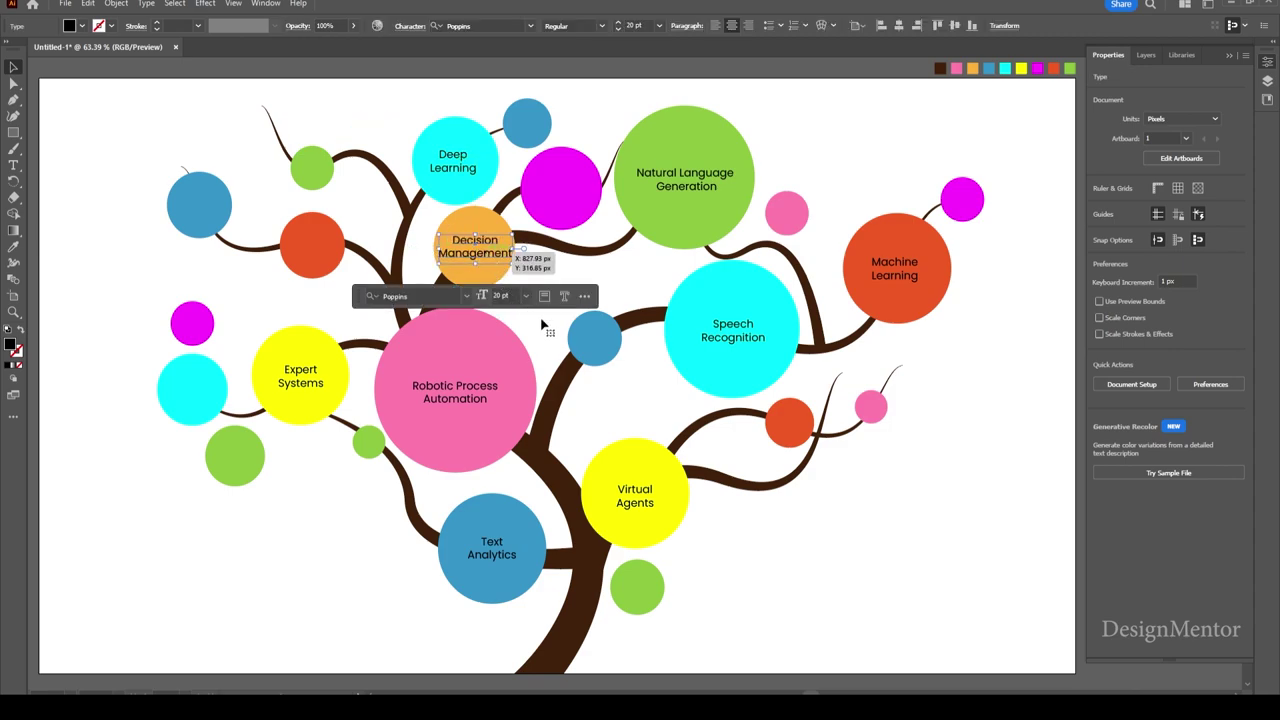
click(938, 582)
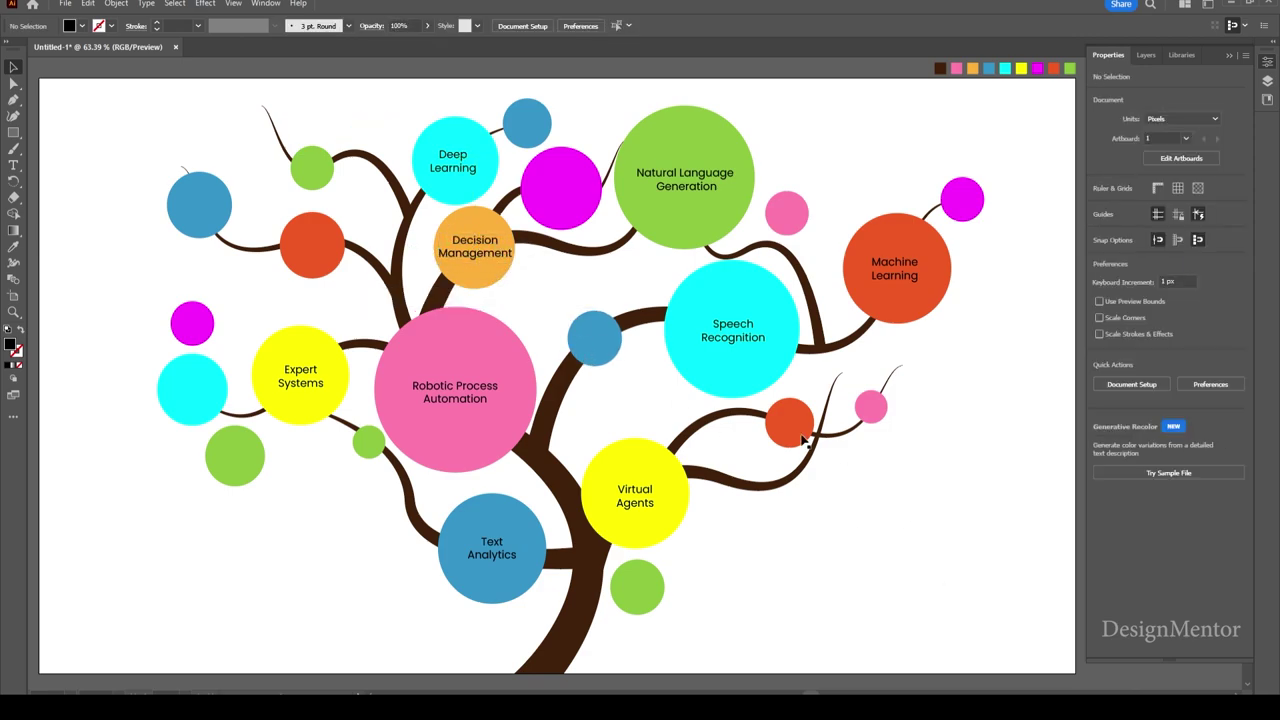
drag(475, 248, 480, 247)
click(826, 517)
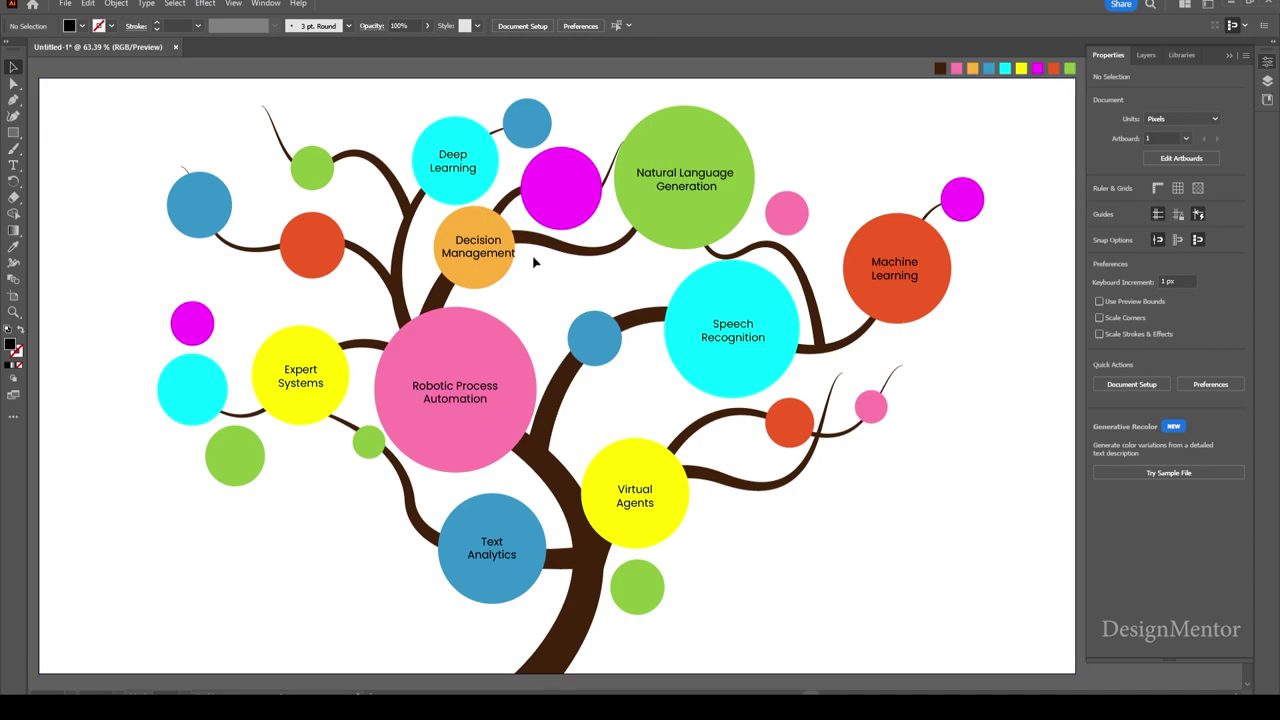
click(470, 228)
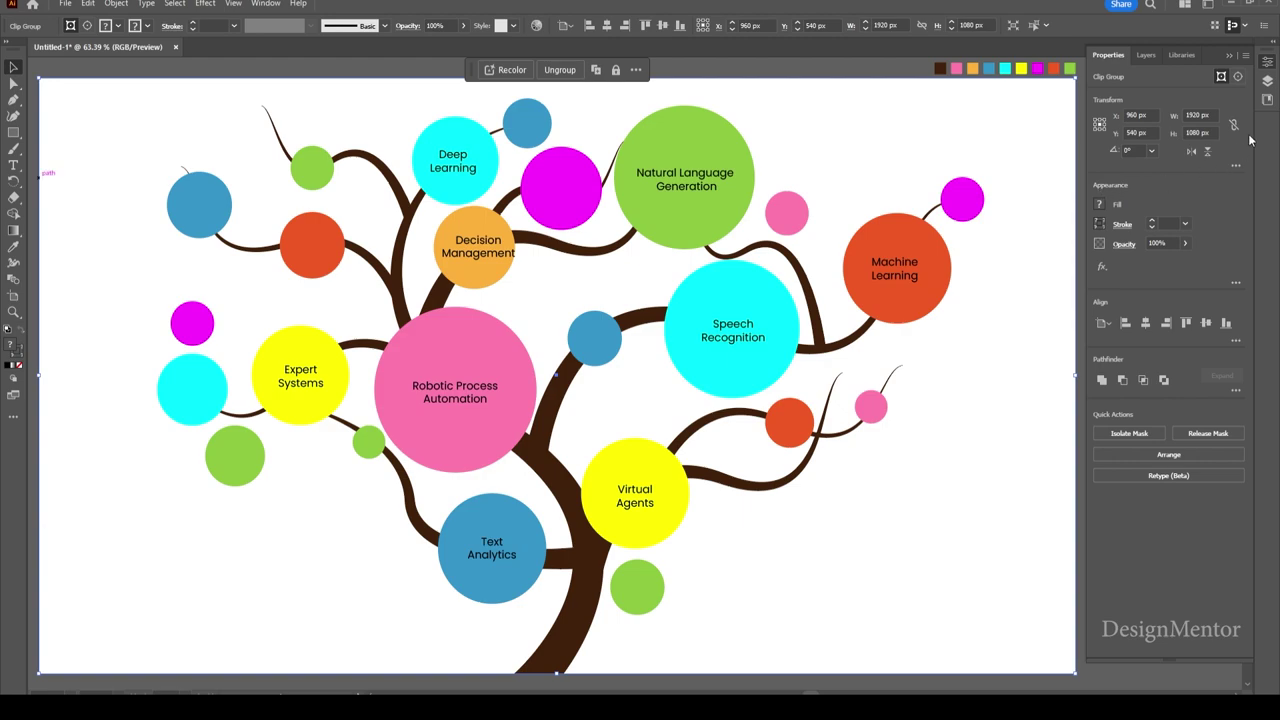
double_click(478, 244)
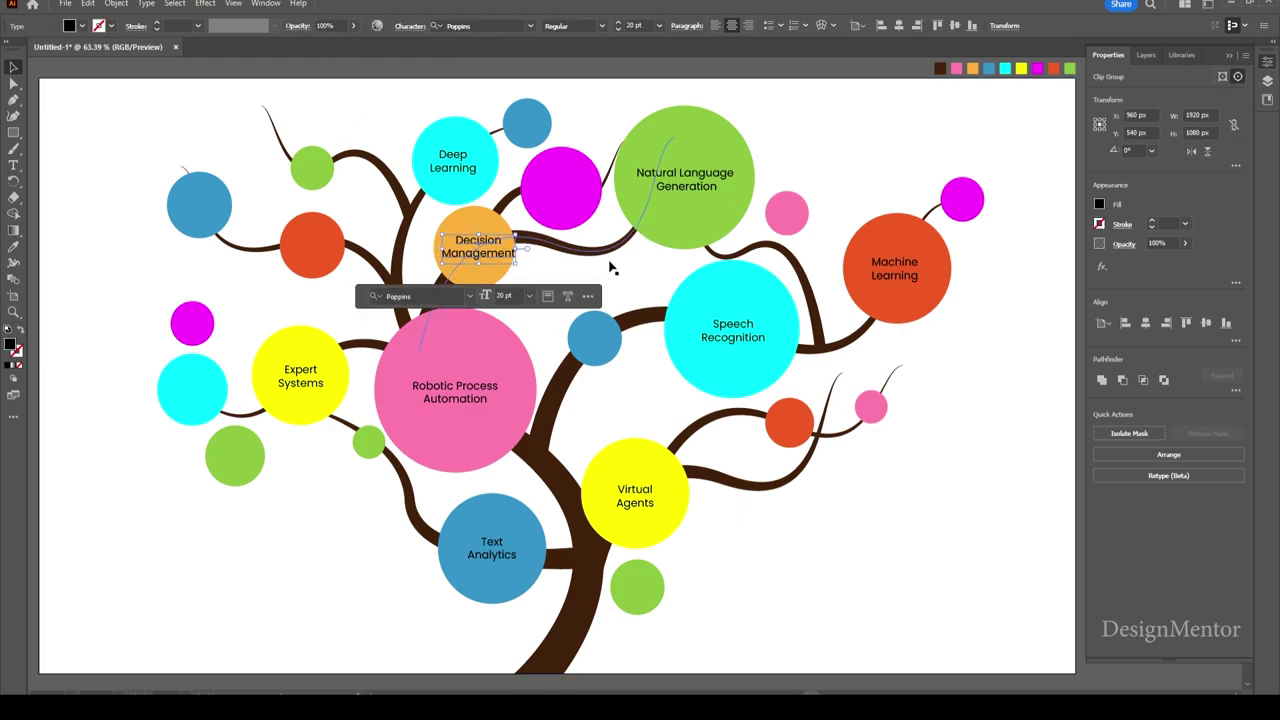
key(Left)
key(Left)
key(Left)
key(Left)
key(Left)
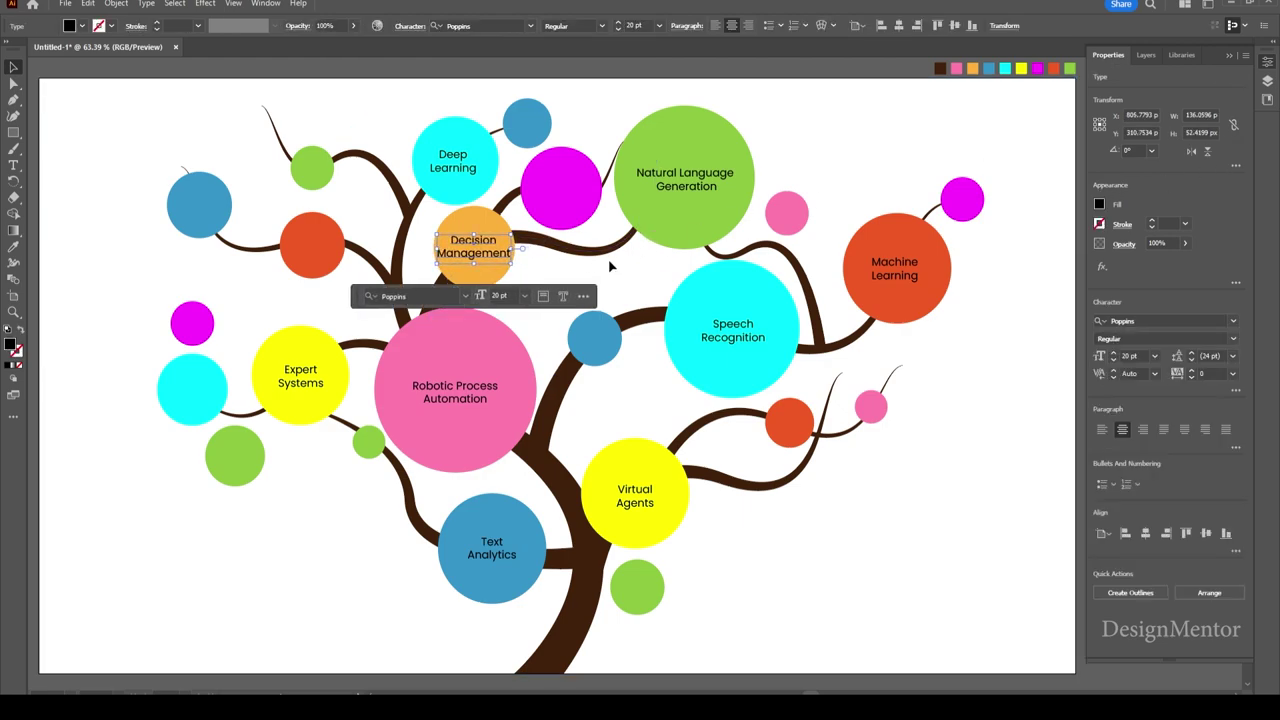
key(Left)
key(Left)
key(Up)
key(Left)
key(Left)
key(Up)
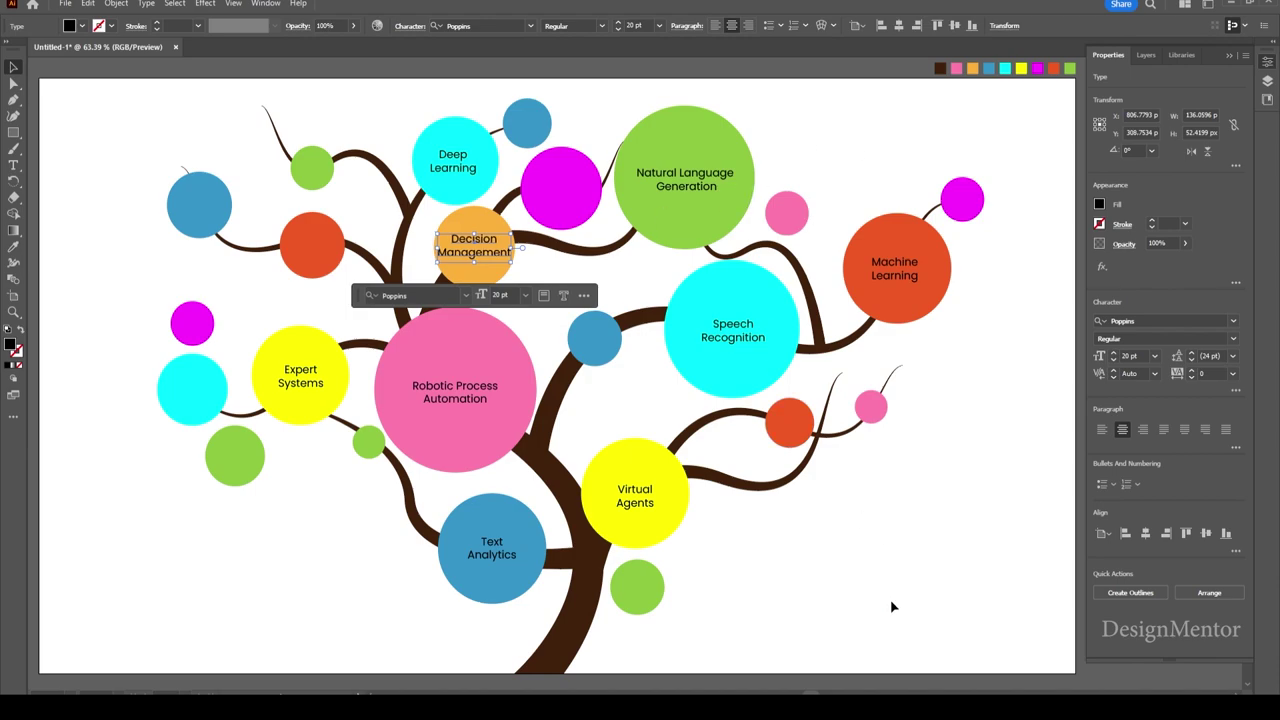
click(893, 606)
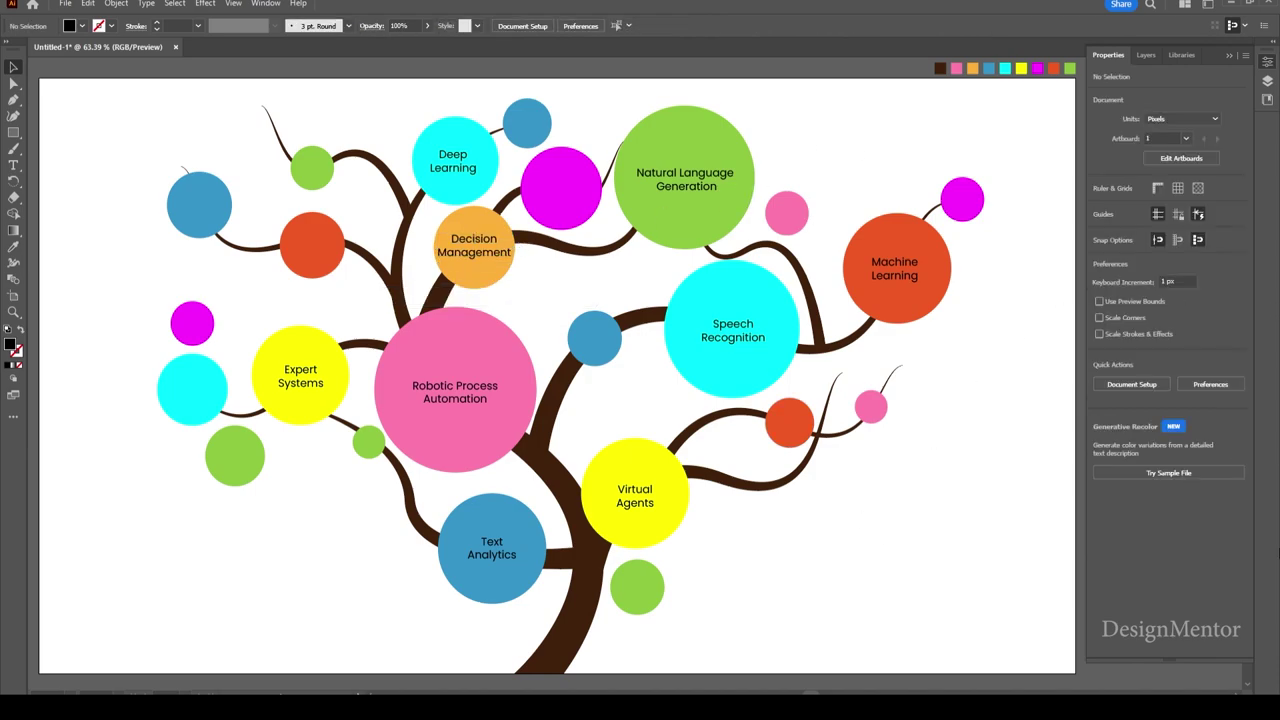